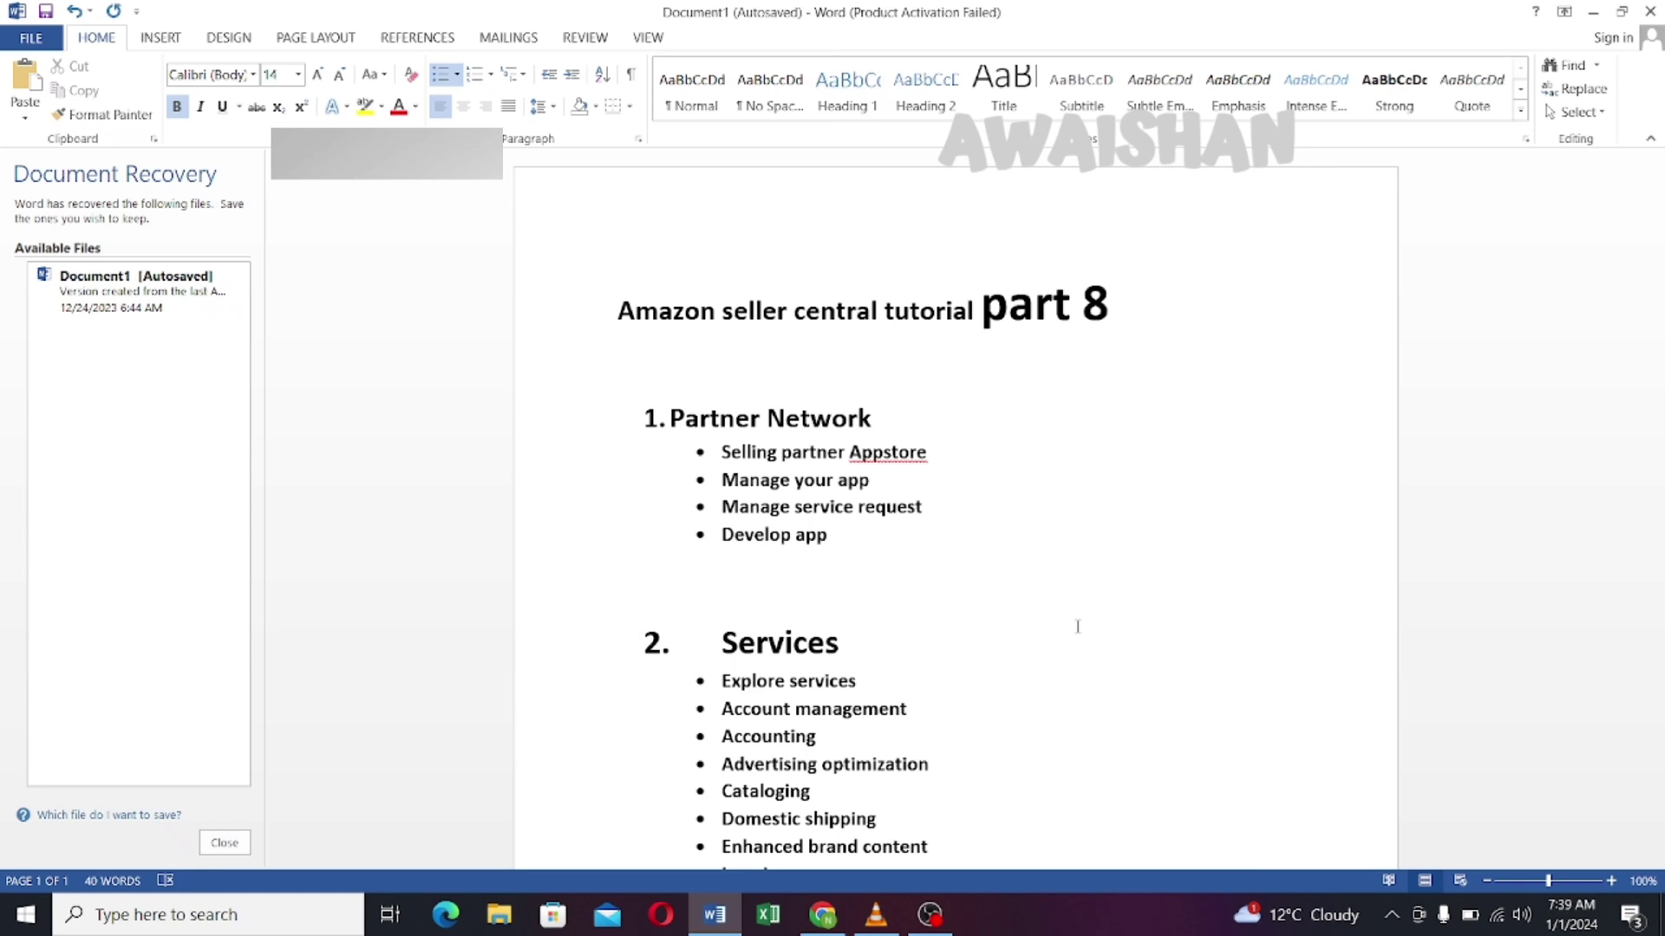
- Review the part 8 tutorial outline, covering the Partner Network and Services topics
{"action": "scroll", "coordinate": [1075, 624], "scroll_direction": "down", "scroll_amount": 1}
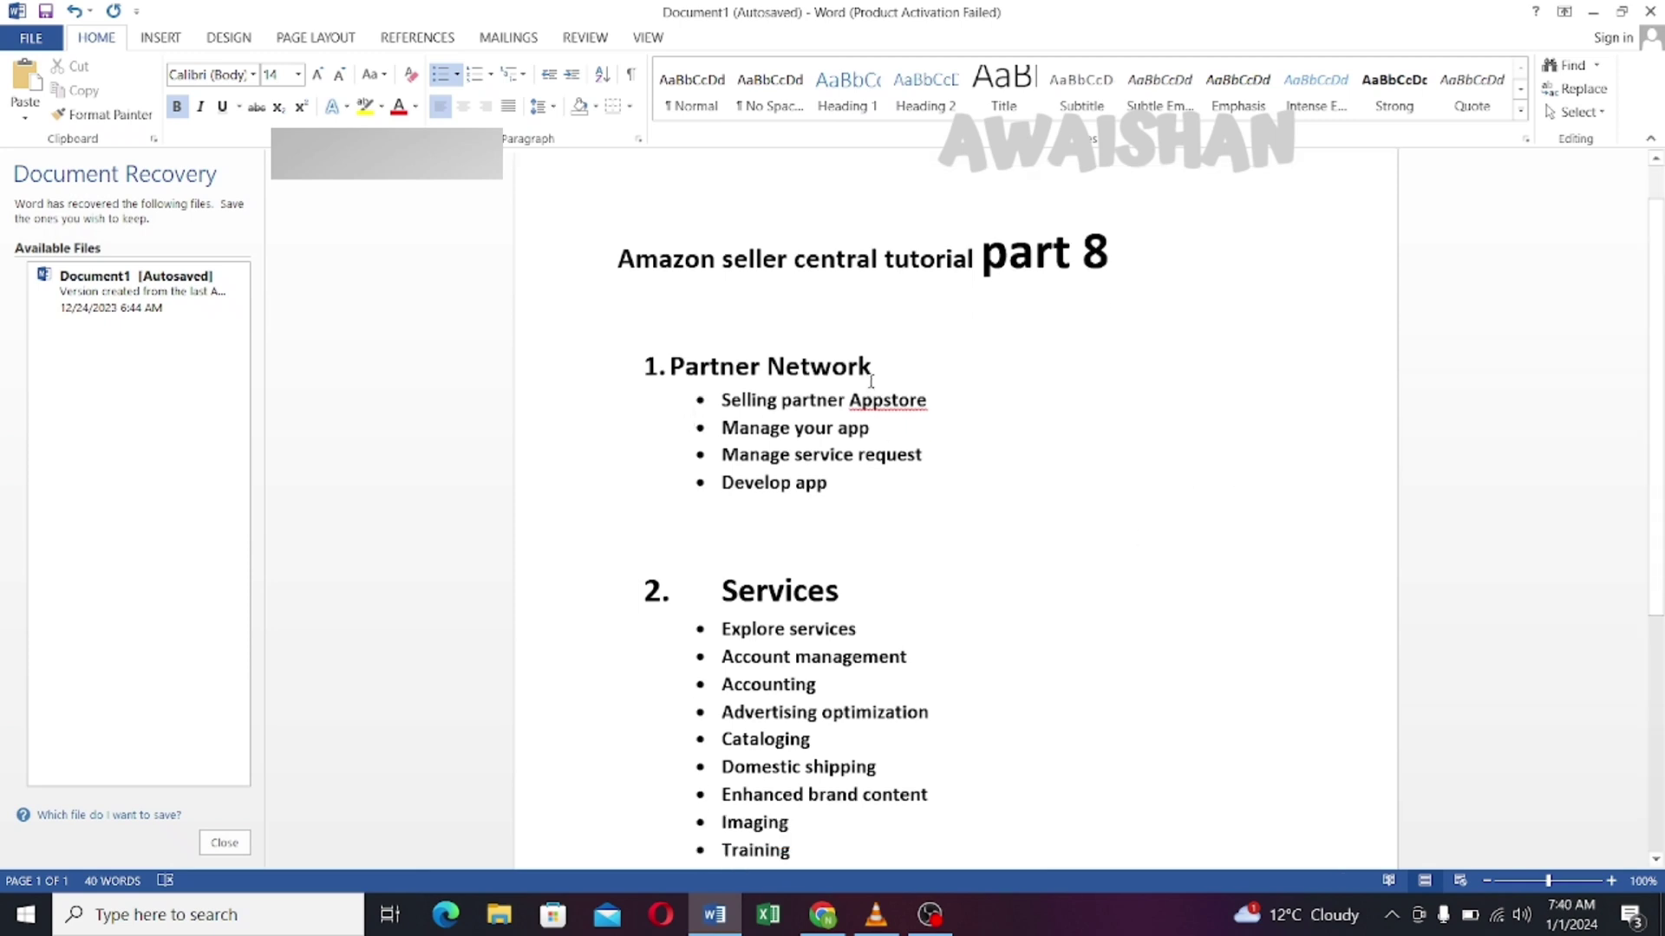
{"action": "scroll", "coordinate": [872, 381], "scroll_direction": "down", "scroll_amount": 1}
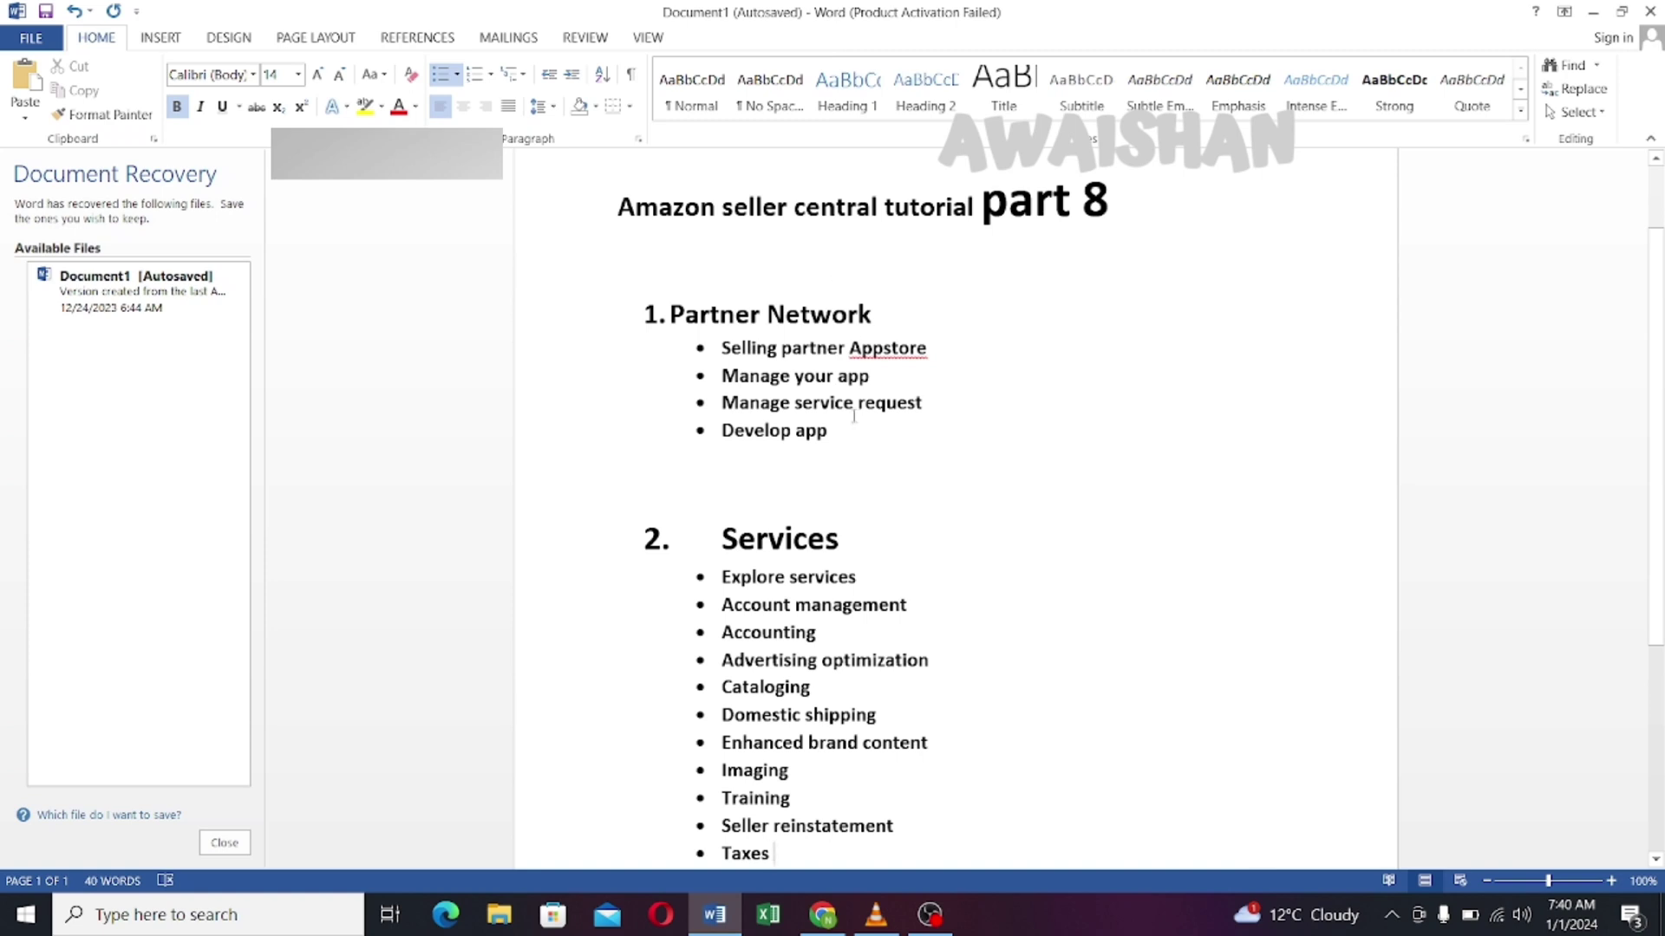
{"action": "scroll", "coordinate": [861, 415], "scroll_direction": "down", "scroll_amount": 3}
{"action": "scroll", "coordinate": [818, 460], "scroll_direction": "up", "scroll_amount": 4}
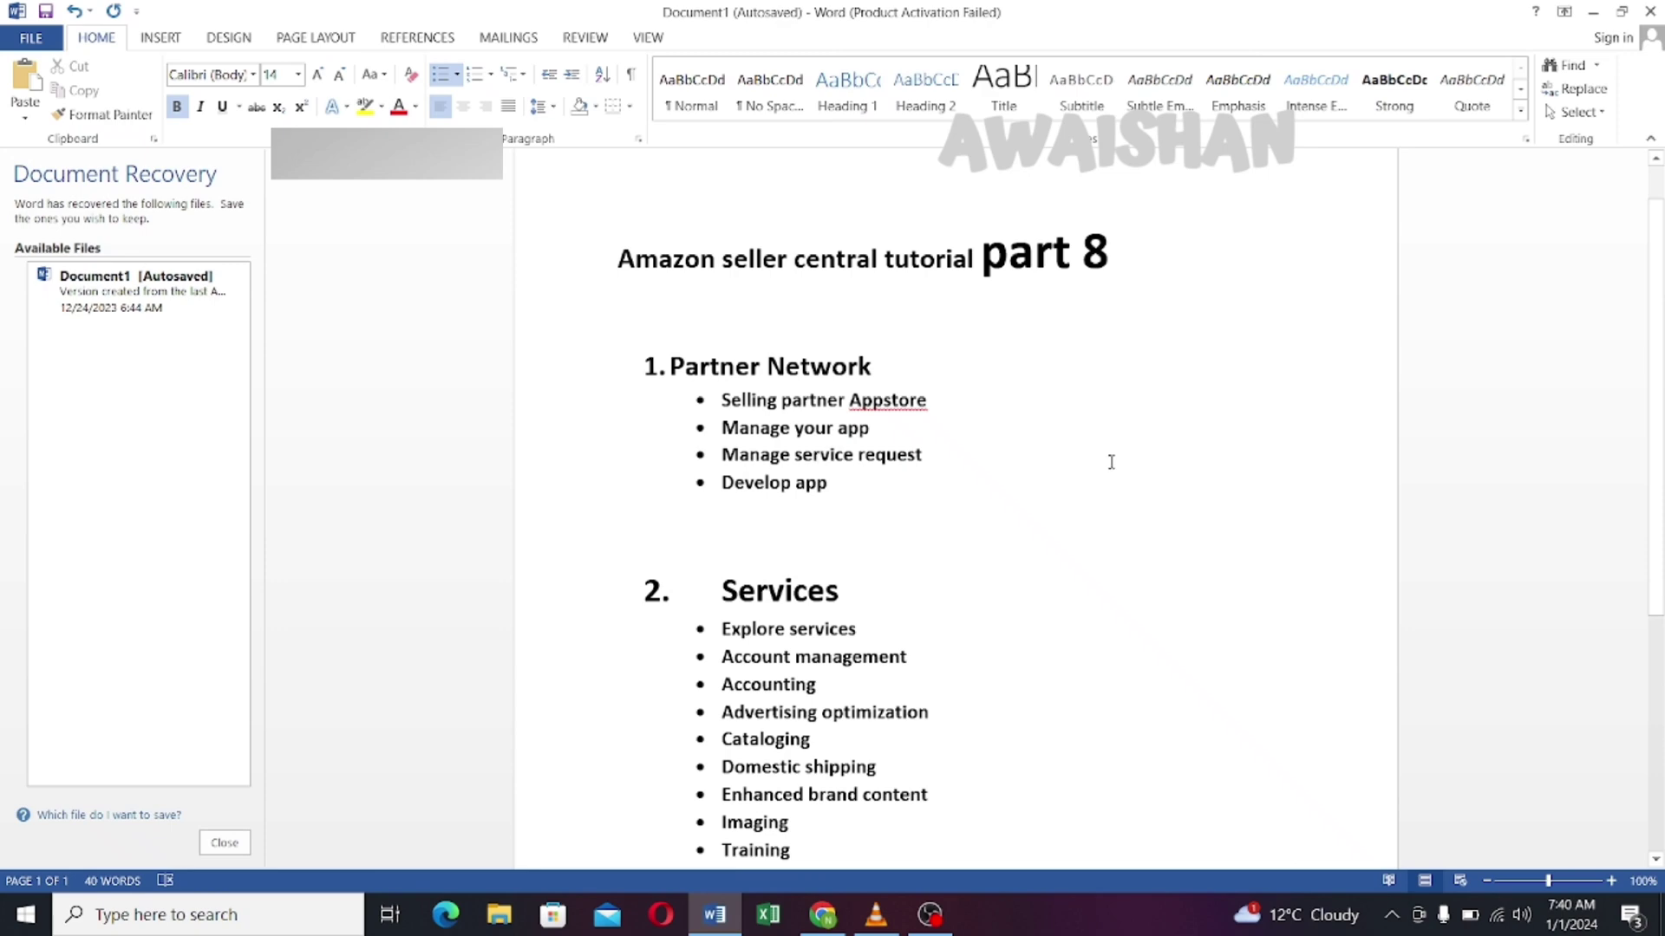
- Switch to Amazon Seller Central in Chrome and open the Selling Partner Appstore from Partner Network
{"action": "left_click", "coordinate": [834, 917]}
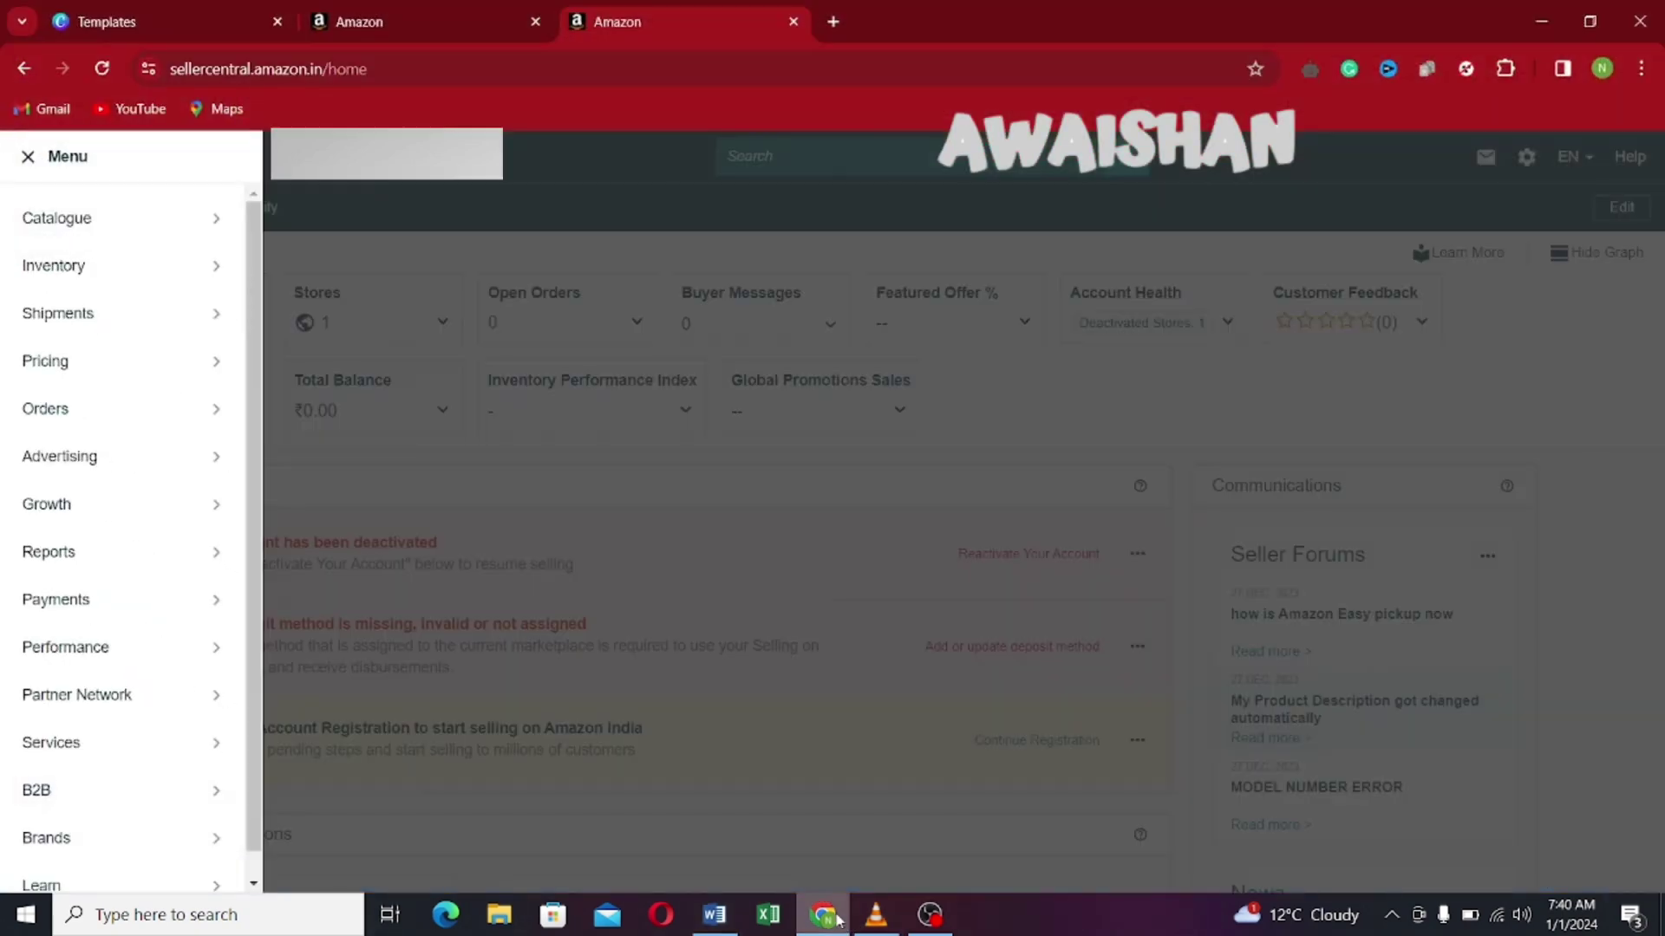
{"action": "mouse_move", "coordinate": [35, 205]}
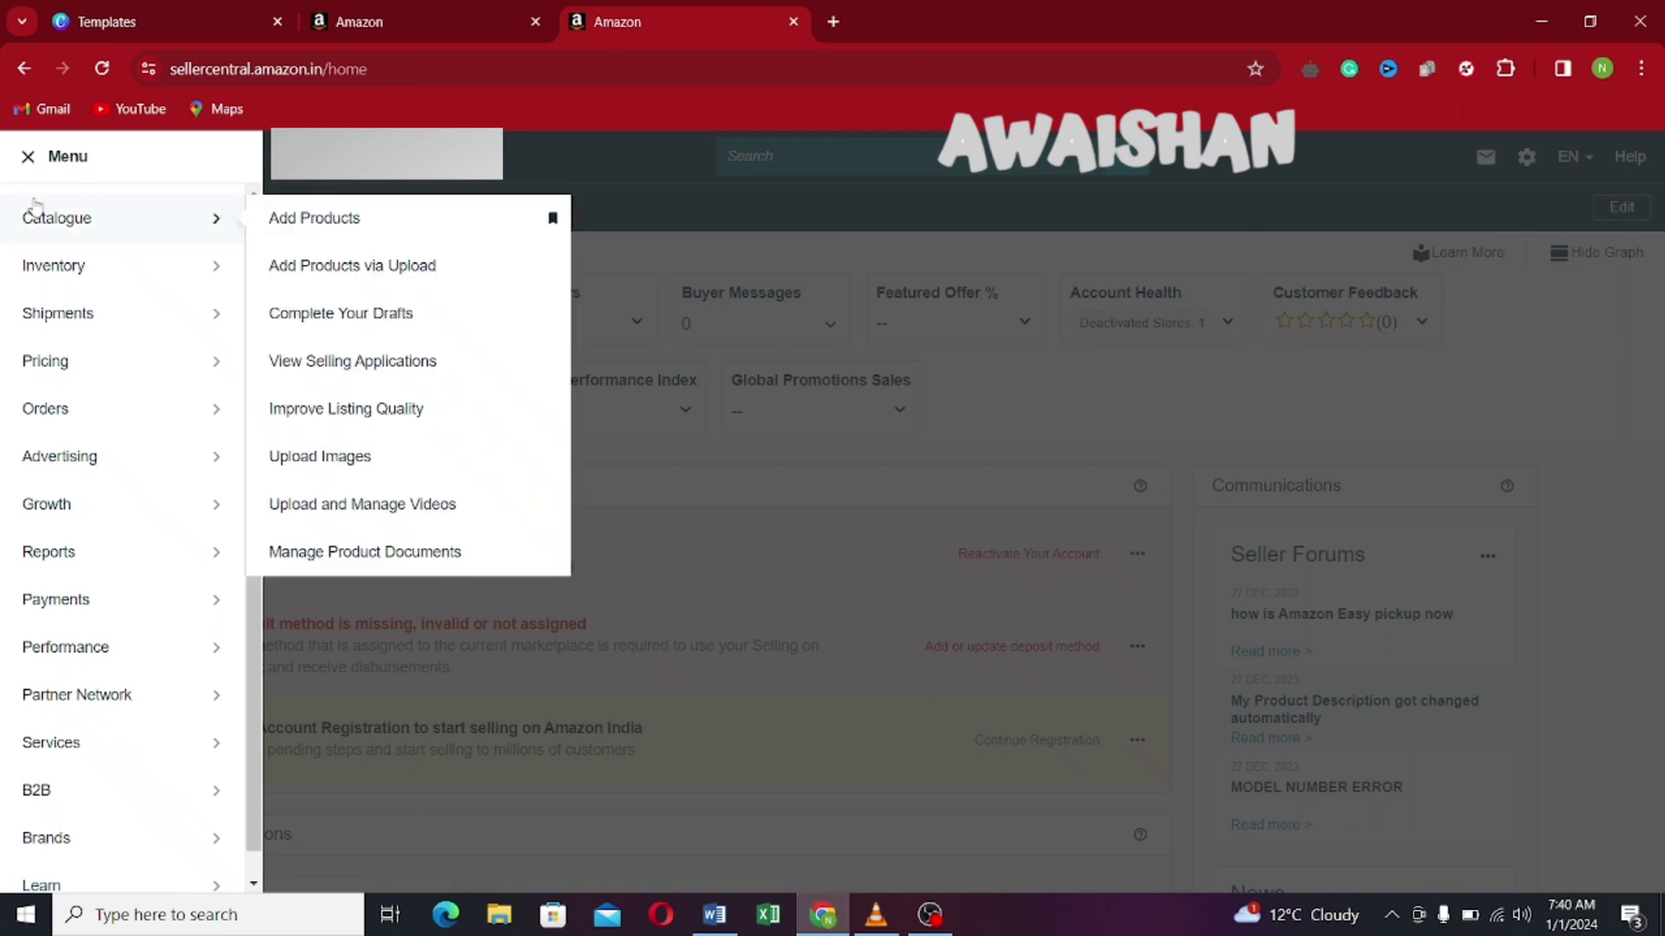
{"action": "mouse_move", "coordinate": [91, 654]}
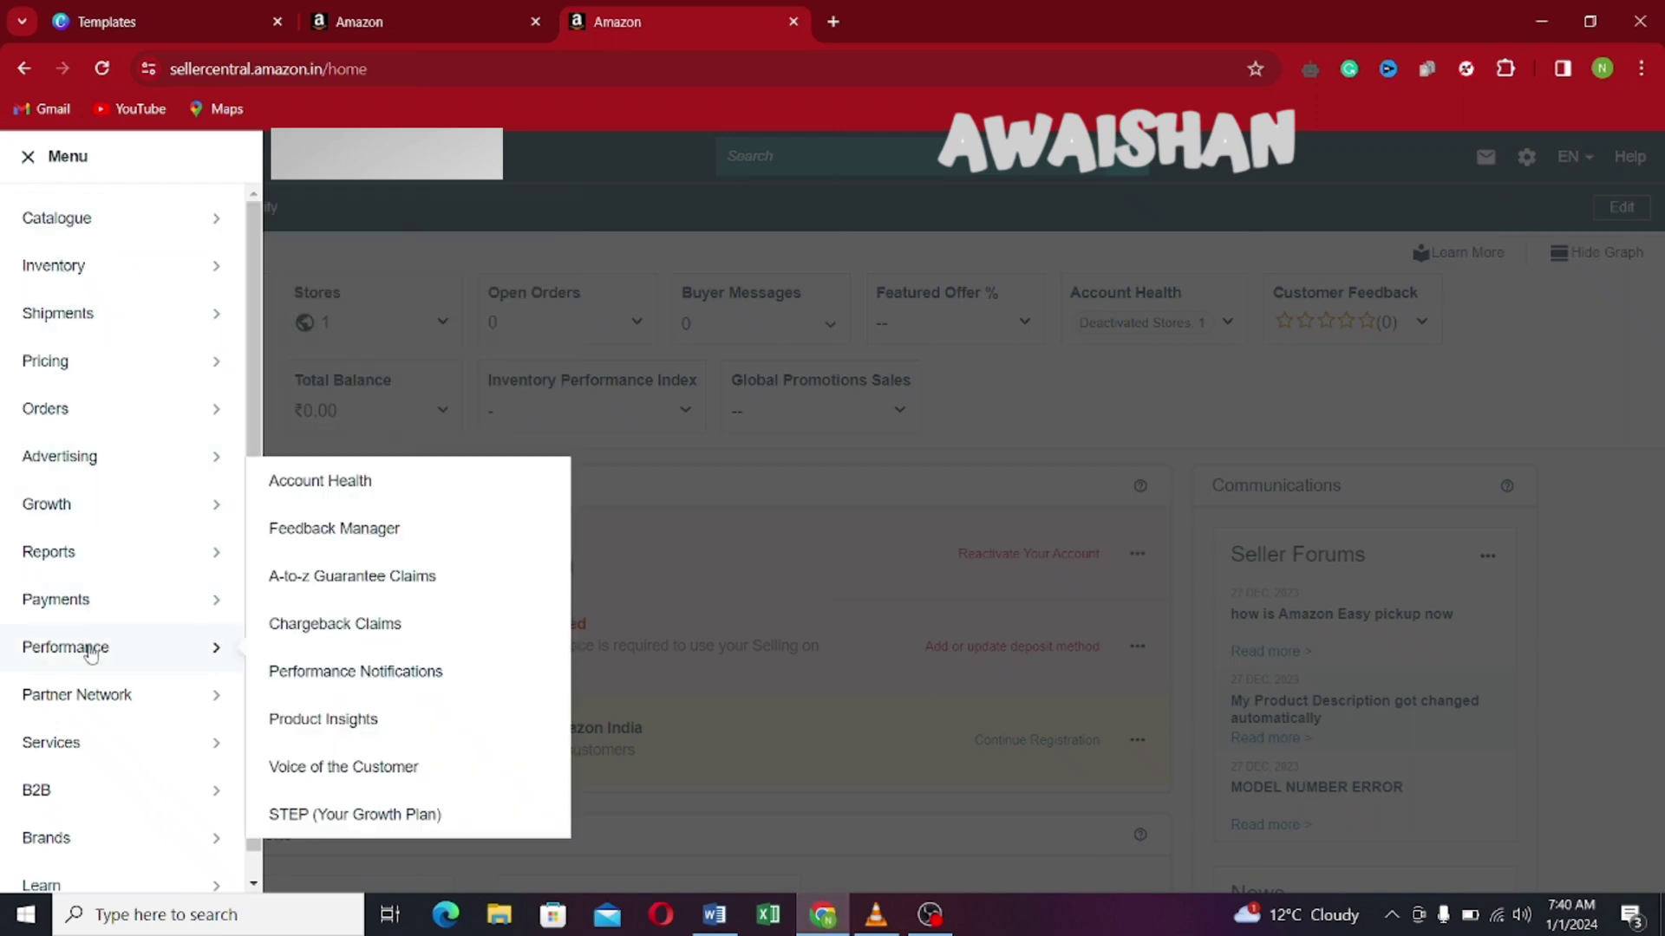
{"action": "mouse_move", "coordinate": [78, 706]}
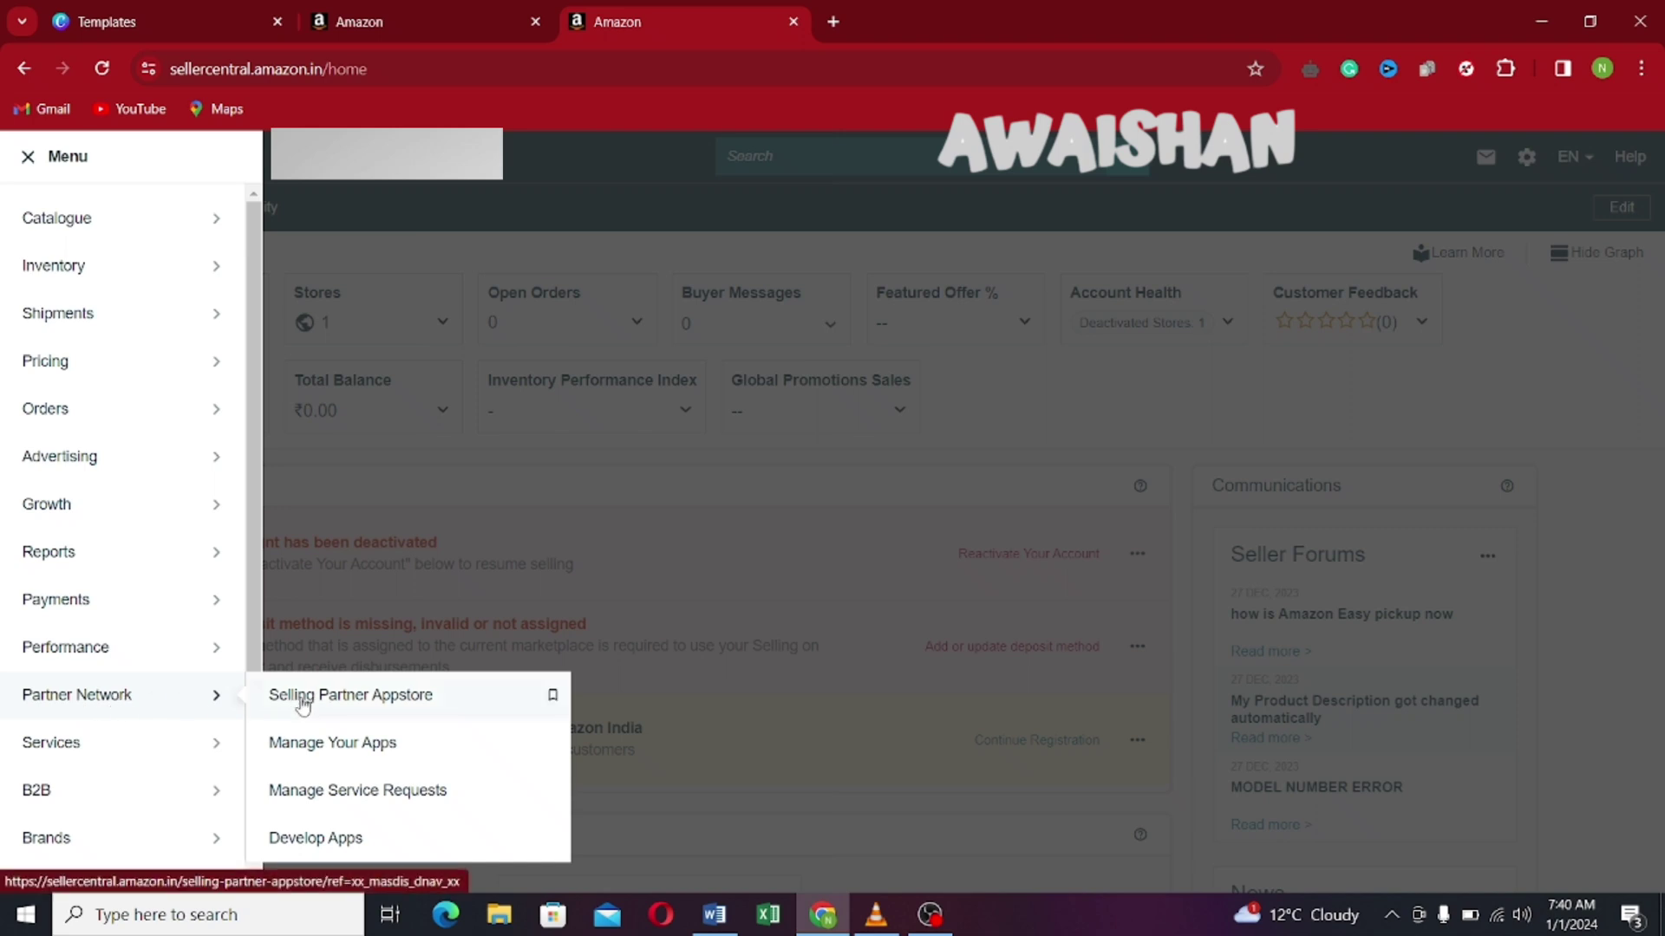
{"action": "left_click", "coordinate": [350, 704]}
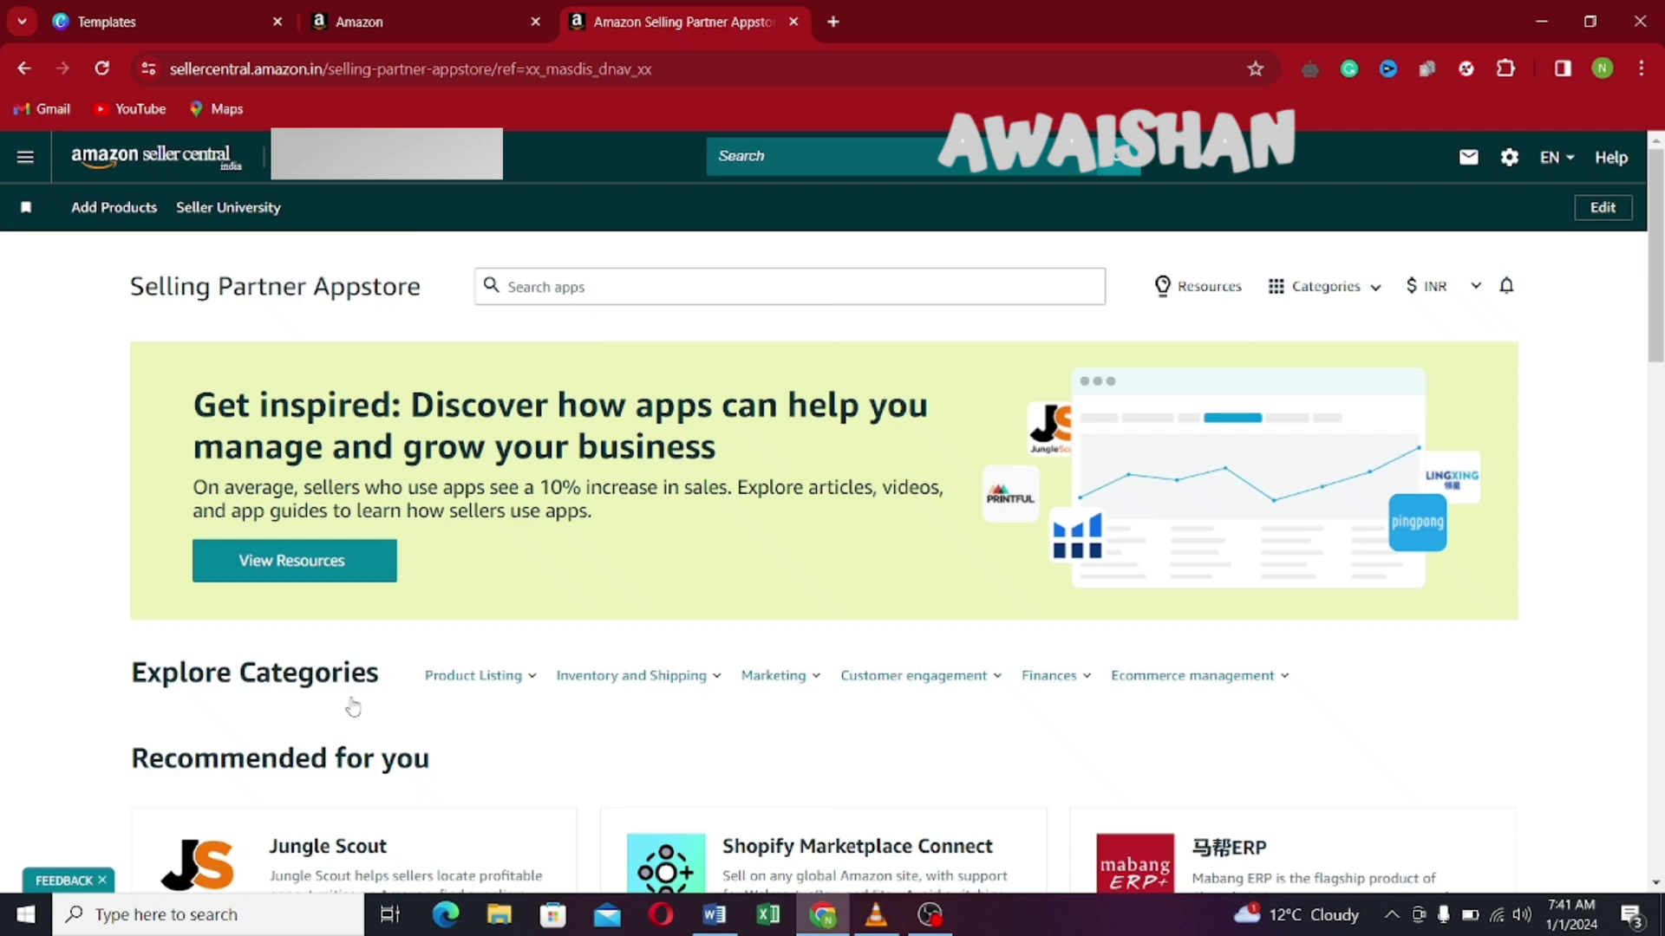
- Examine the recommended and trending apps on the Selling Partner Appstore page, including their descriptions, ratings and prices
{"action": "scroll", "coordinate": [525, 637], "scroll_direction": "down", "scroll_amount": 3}
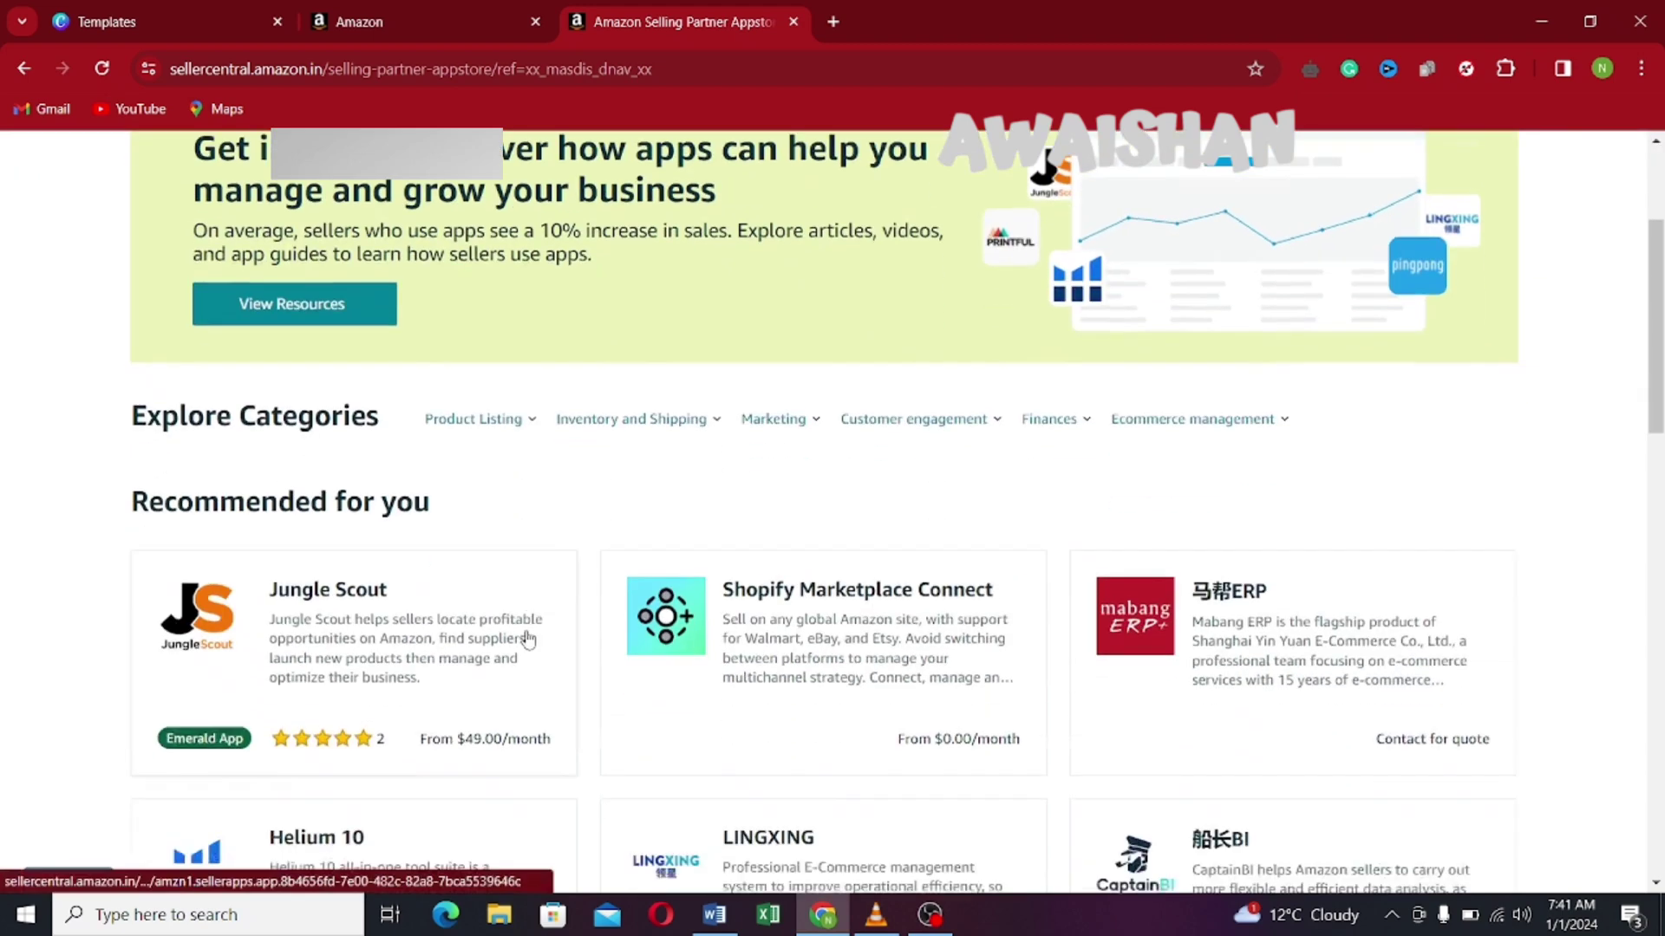
{"action": "scroll", "coordinate": [525, 637], "scroll_direction": "down", "scroll_amount": 2}
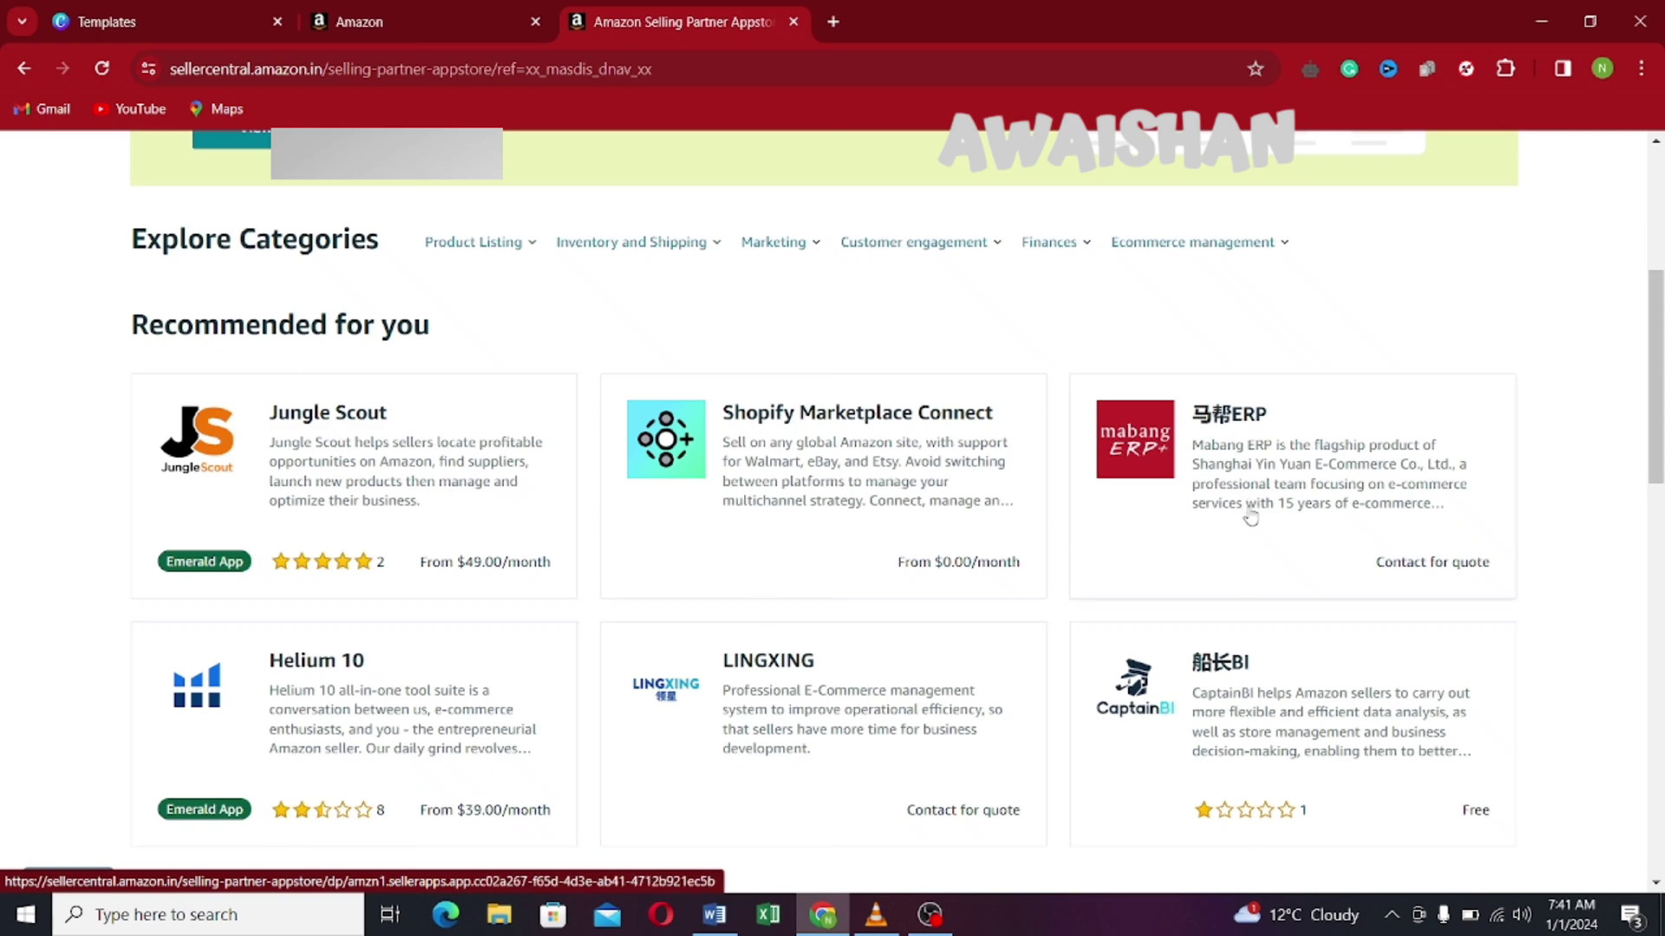
{"action": "scroll", "coordinate": [1249, 511], "scroll_direction": "down", "scroll_amount": 3}
{"action": "scroll", "coordinate": [1238, 512], "scroll_direction": "down", "scroll_amount": 2}
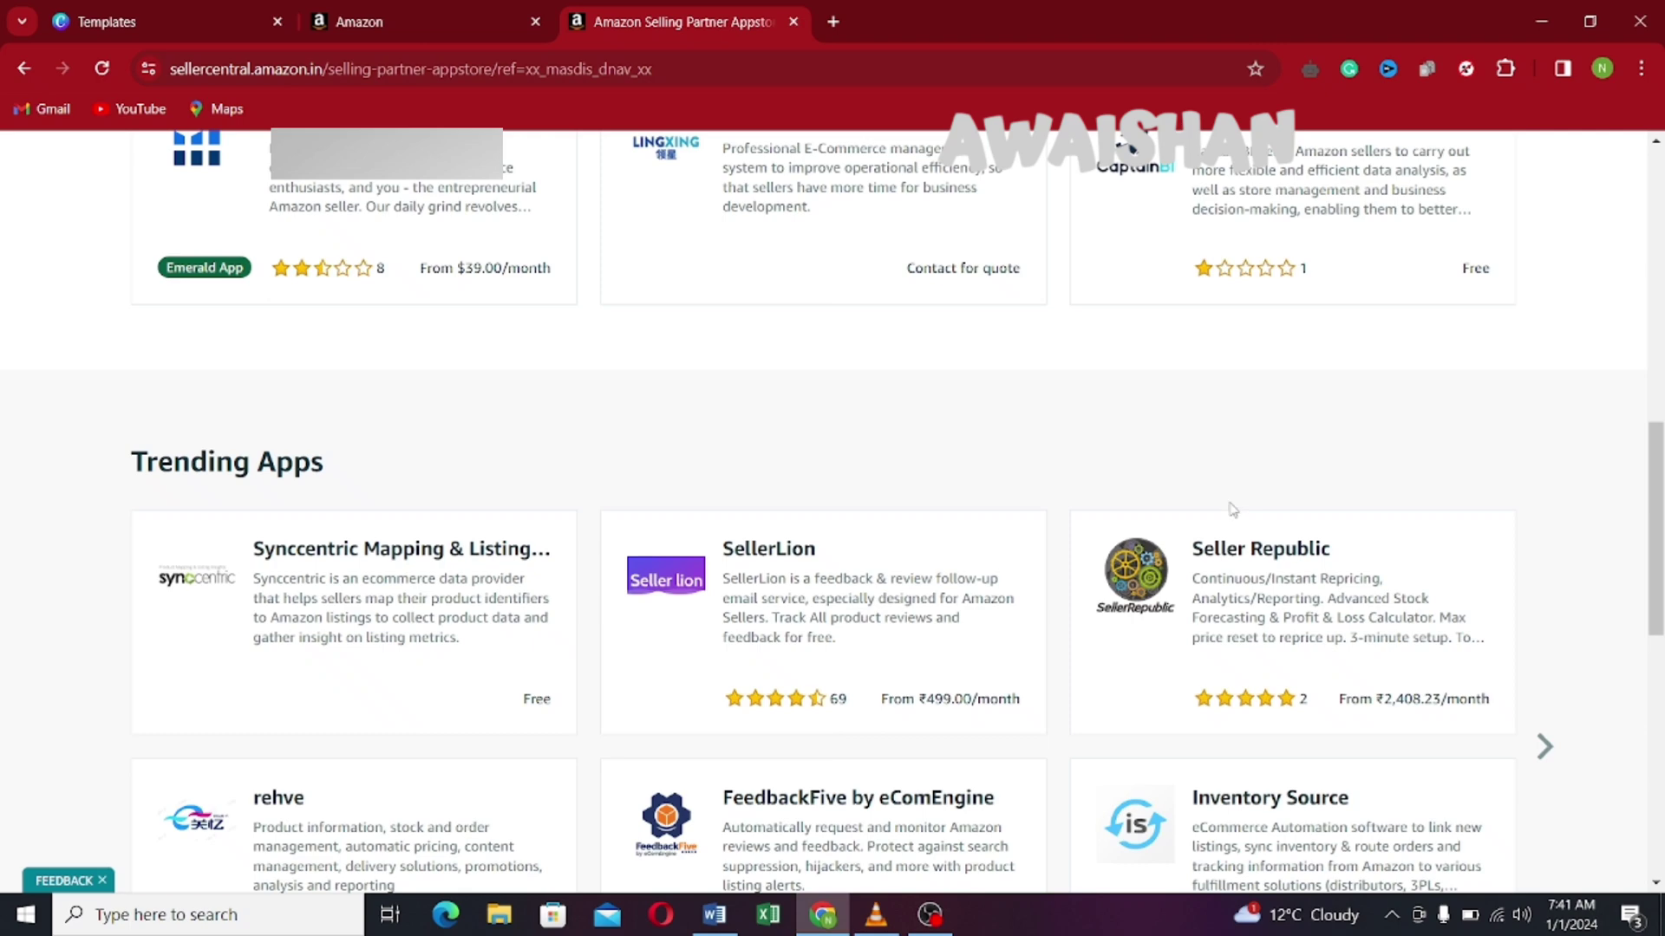
{"action": "scroll", "coordinate": [1127, 479], "scroll_direction": "down", "scroll_amount": 2}
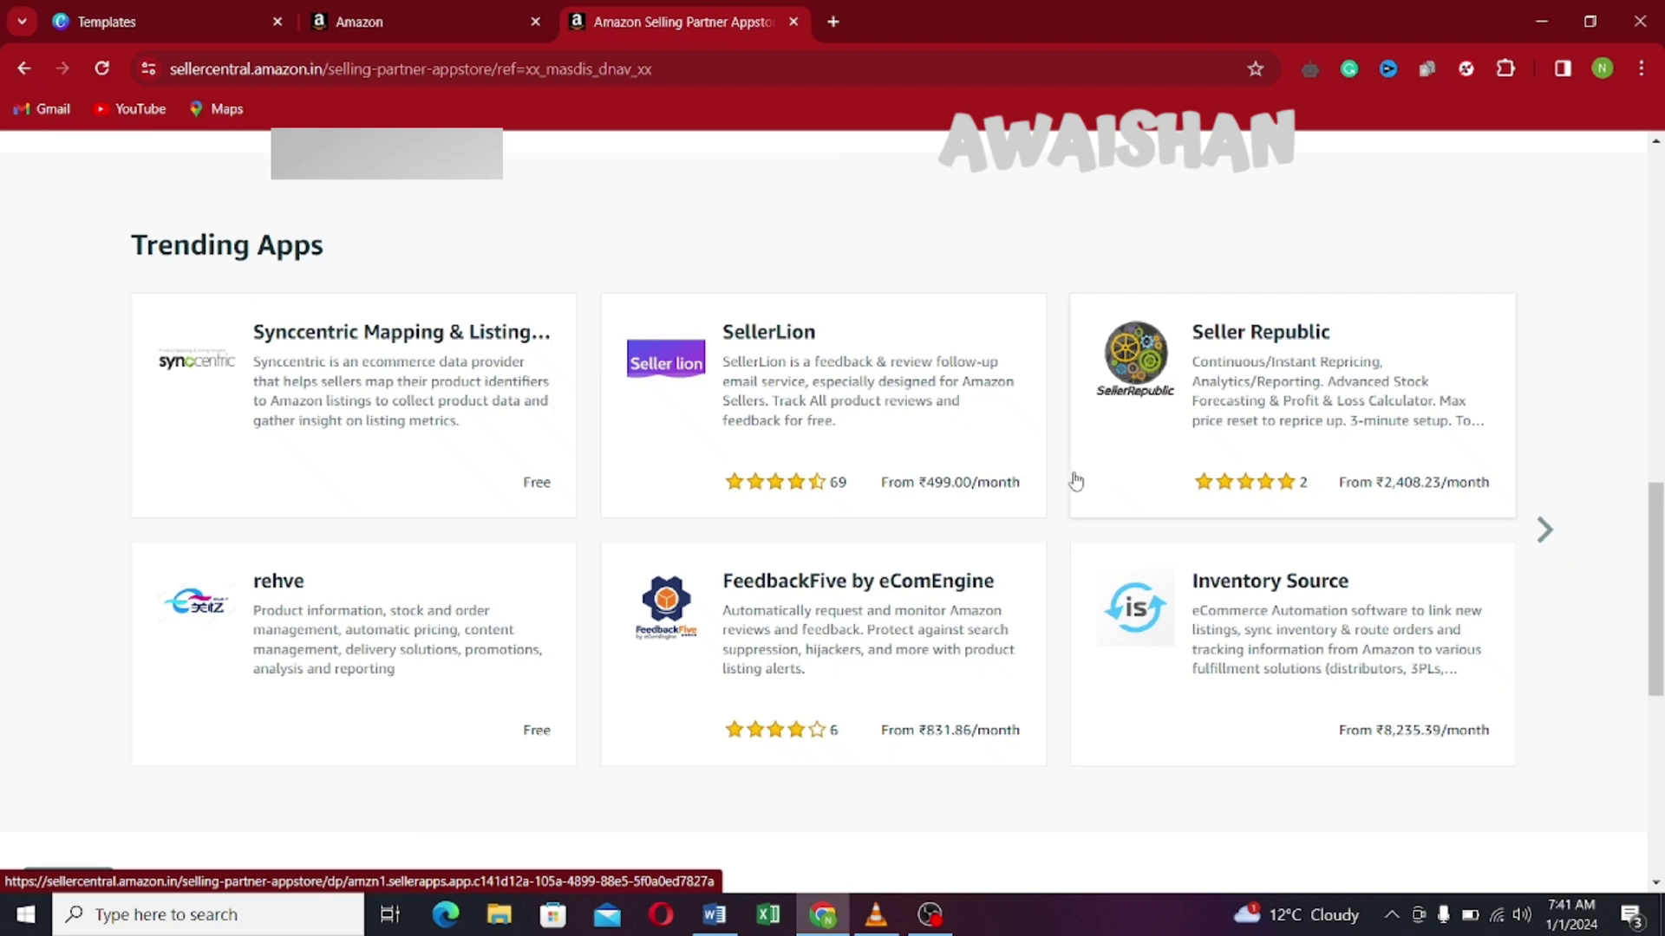
{"action": "scroll", "coordinate": [1075, 481], "scroll_direction": "up", "scroll_amount": 3}
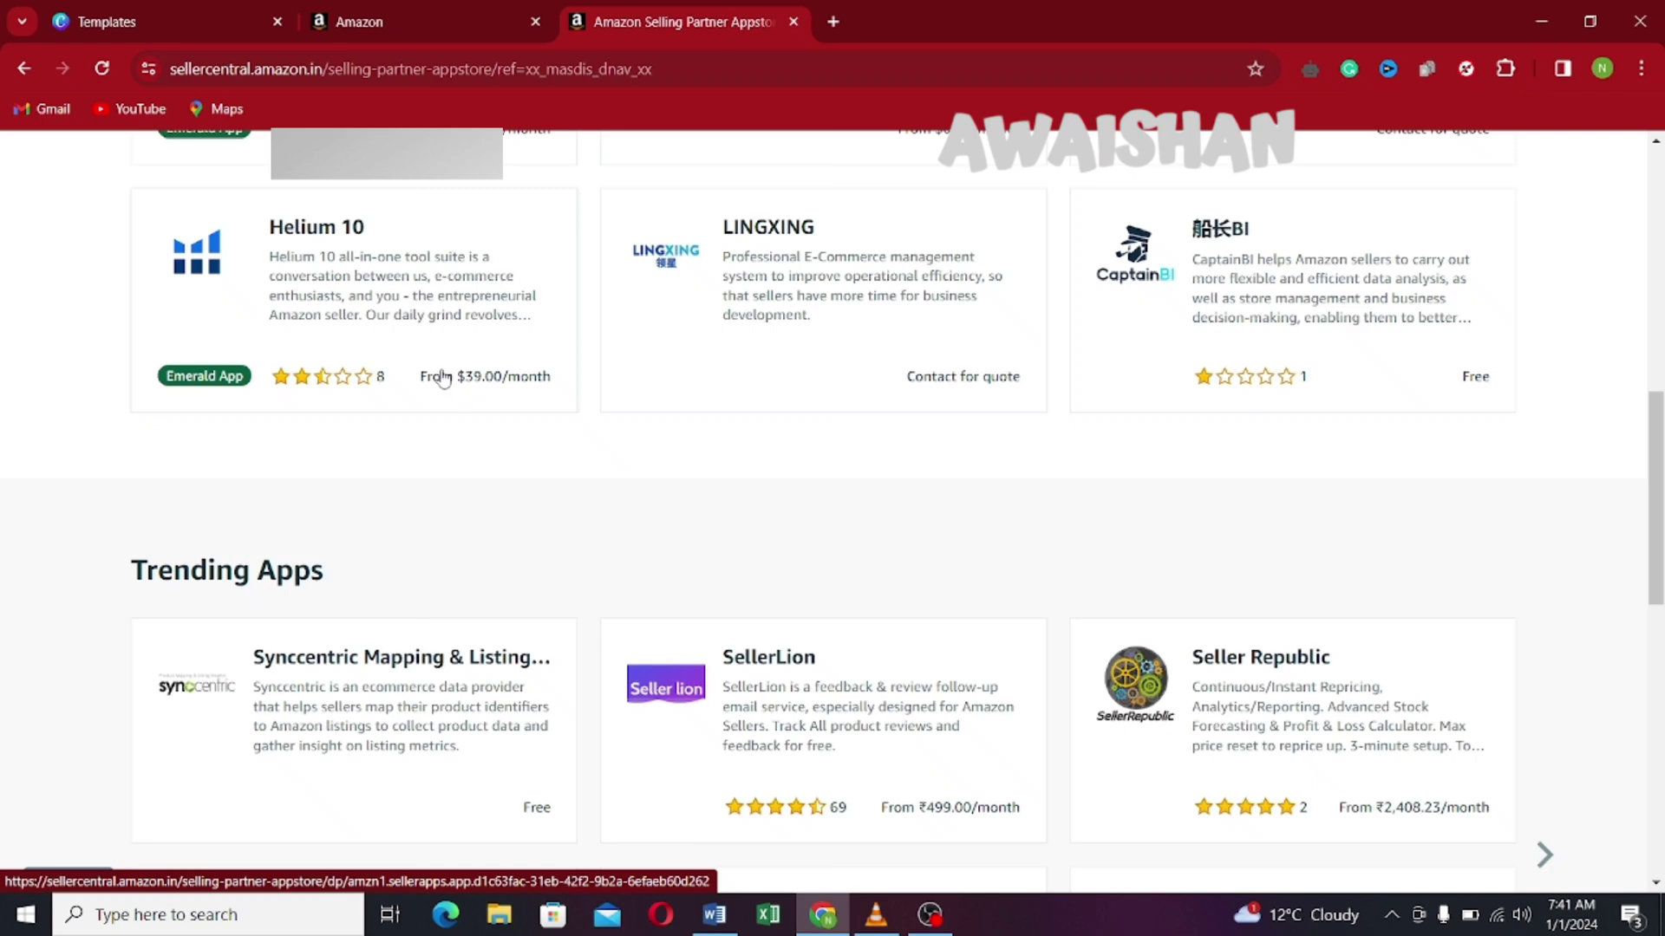
{"action": "scroll", "coordinate": [438, 377], "scroll_direction": "up", "scroll_amount": 3}
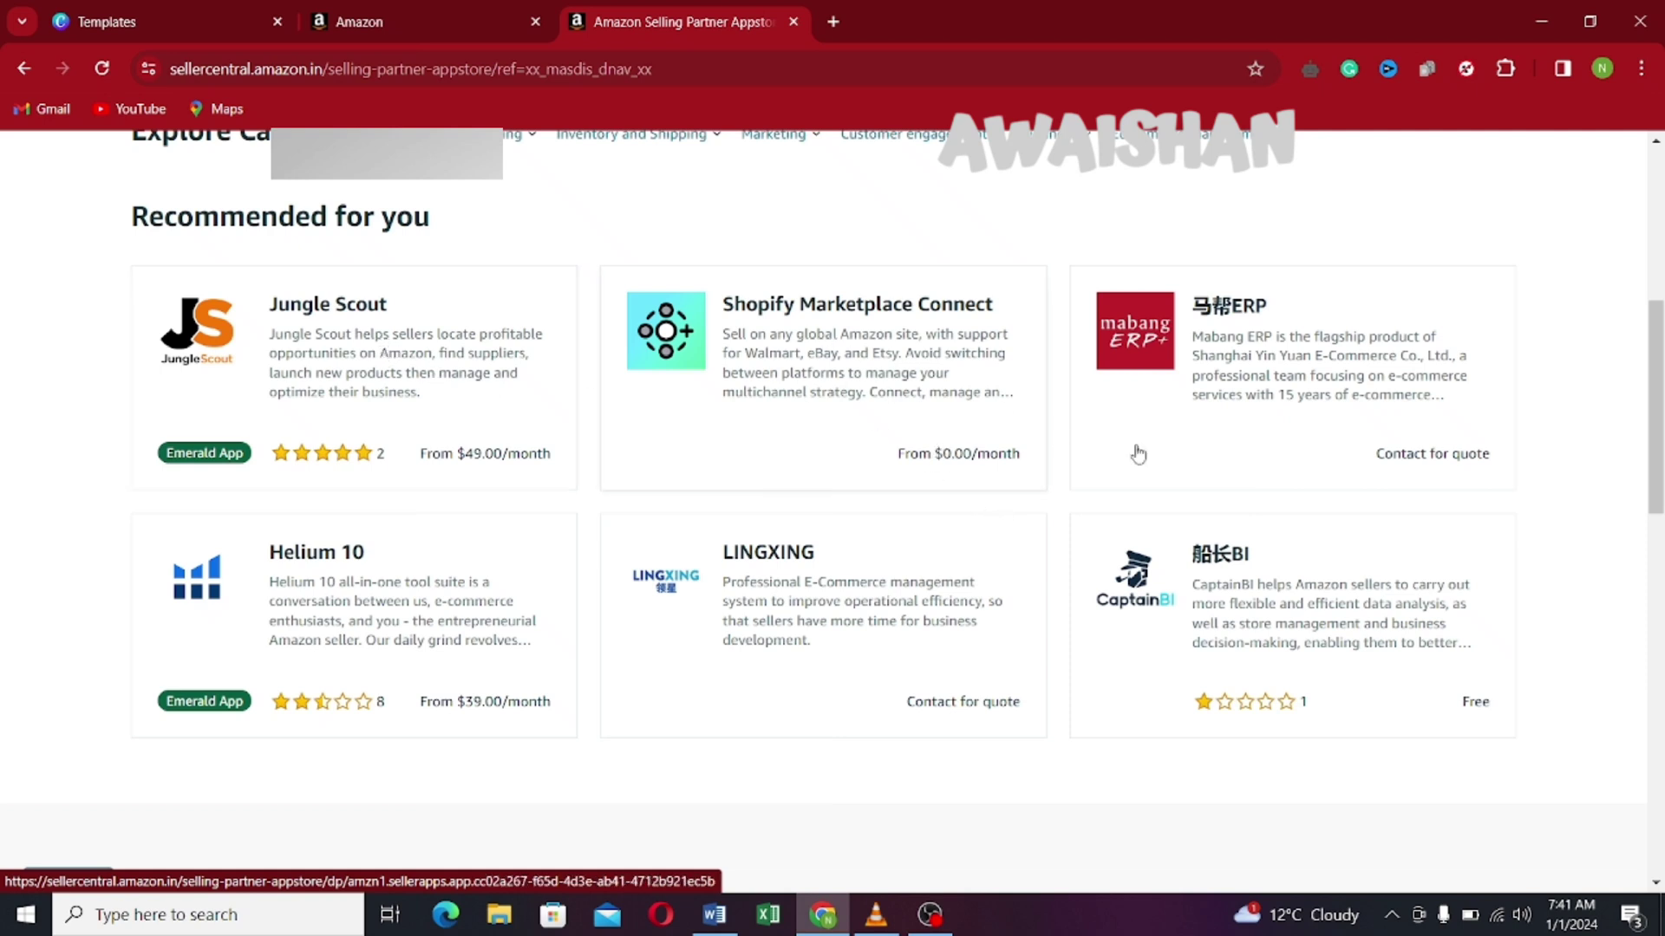
{"action": "scroll", "coordinate": [977, 537], "scroll_direction": "up", "scroll_amount": 2}
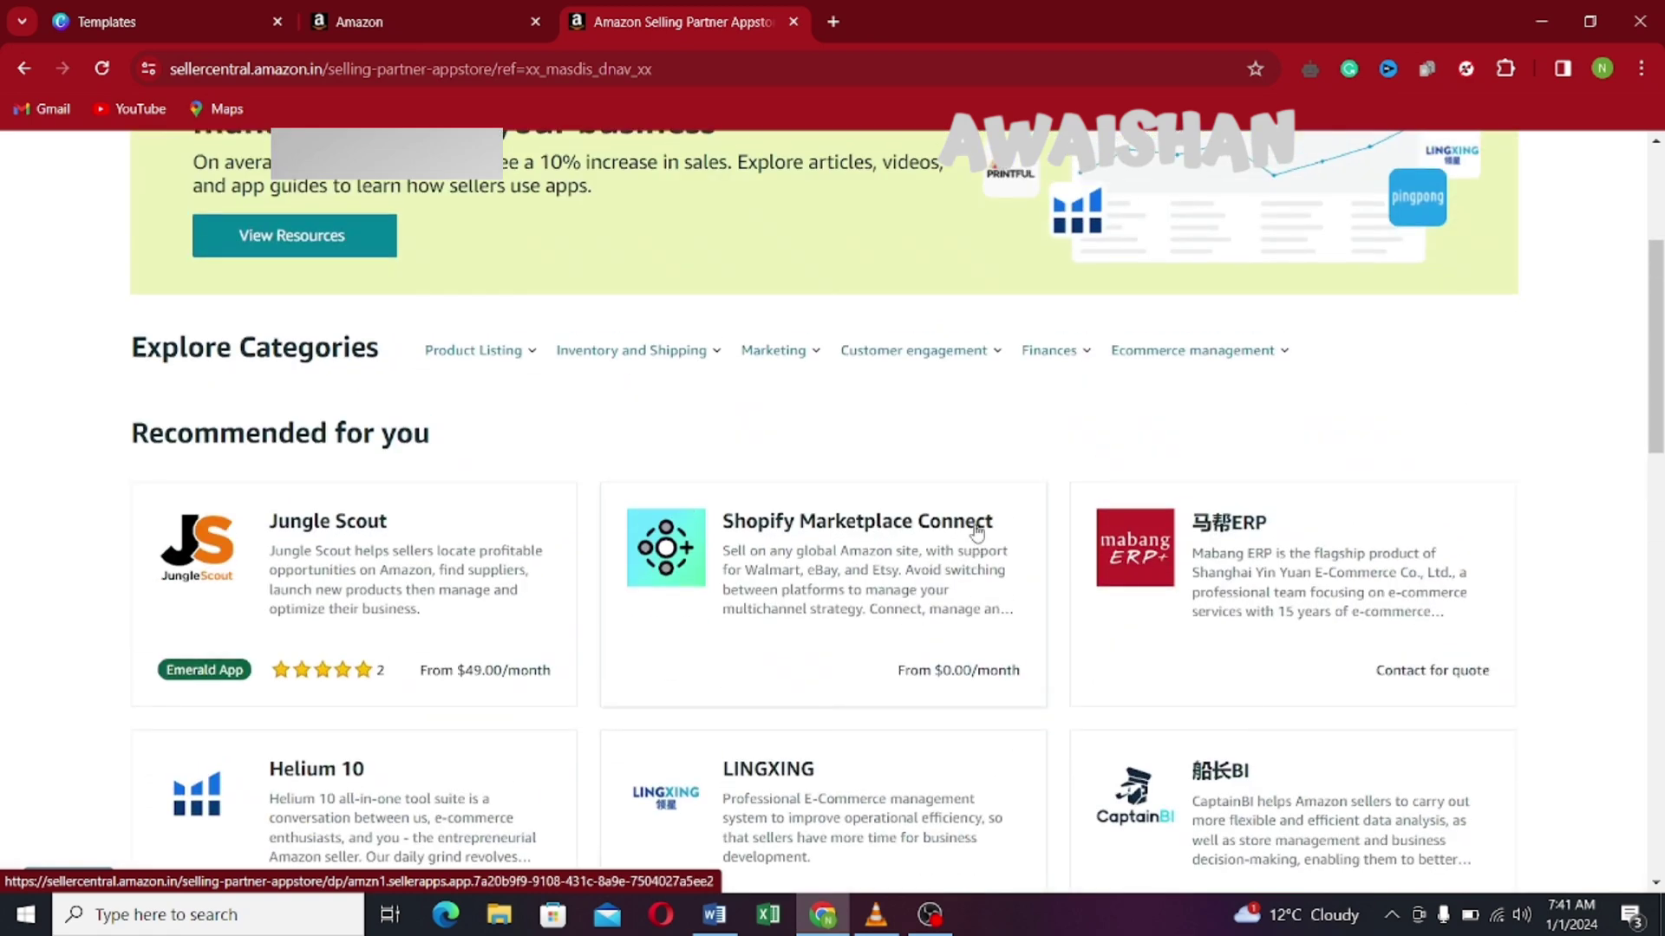
{"action": "scroll", "coordinate": [977, 531], "scroll_direction": "up", "scroll_amount": 2}
{"action": "scroll", "coordinate": [977, 526], "scroll_direction": "down", "scroll_amount": 3}
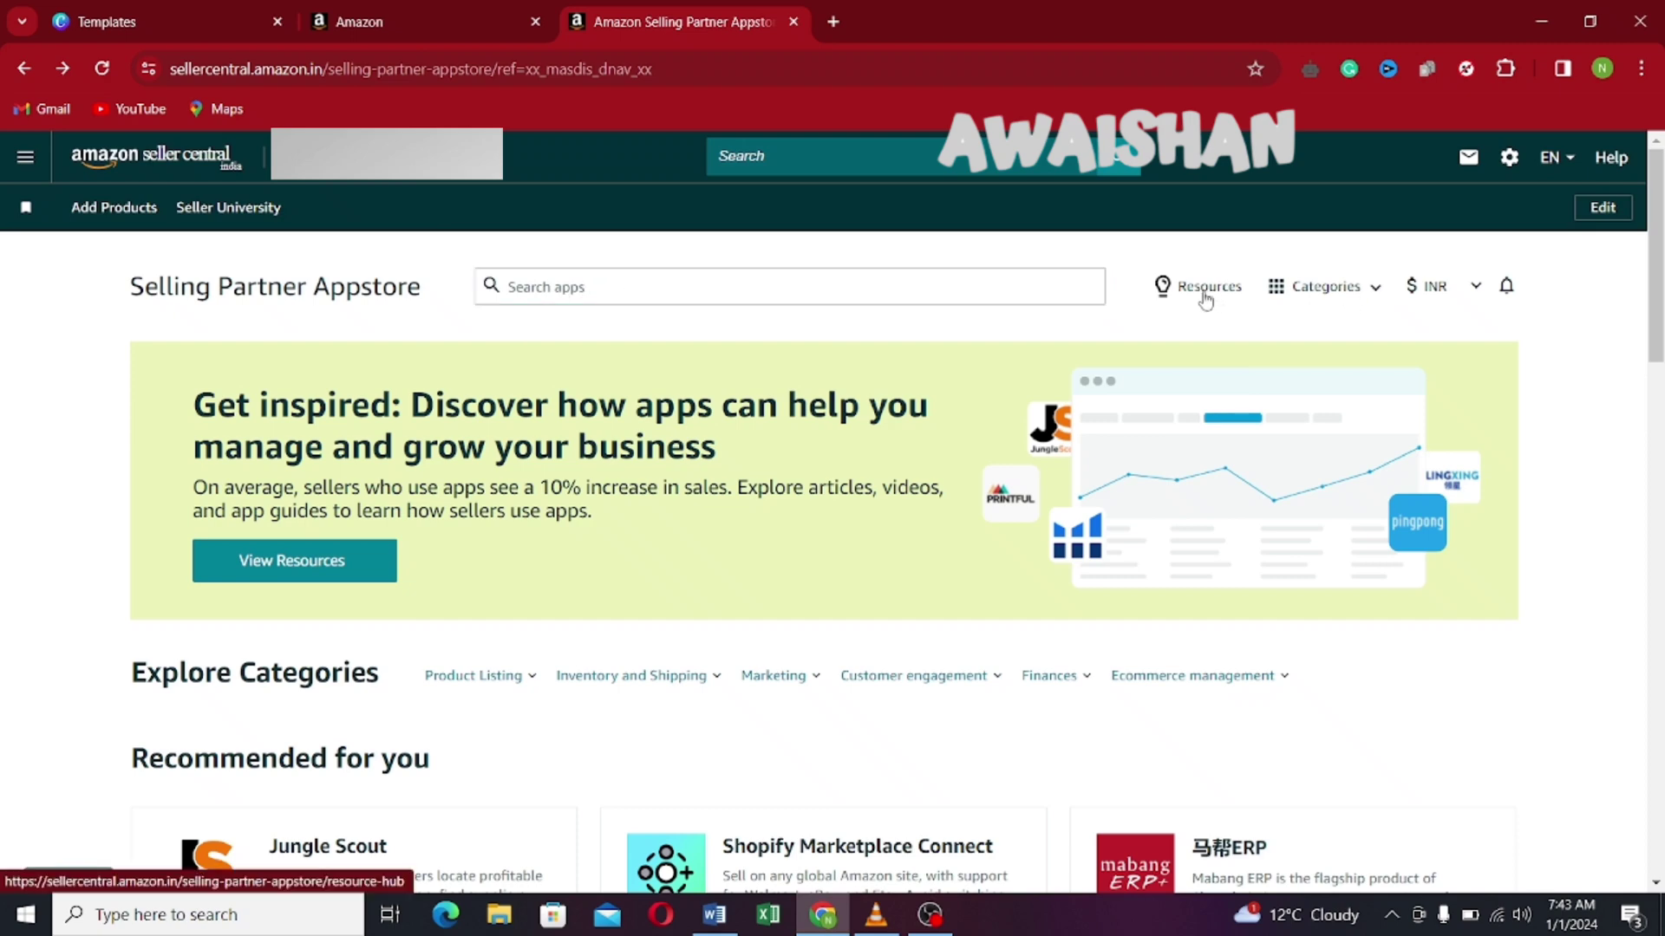
- View the Appstore's Resources page, then return to the Selling Partner Appstore home page
{"action": "left_click", "coordinate": [1205, 294]}
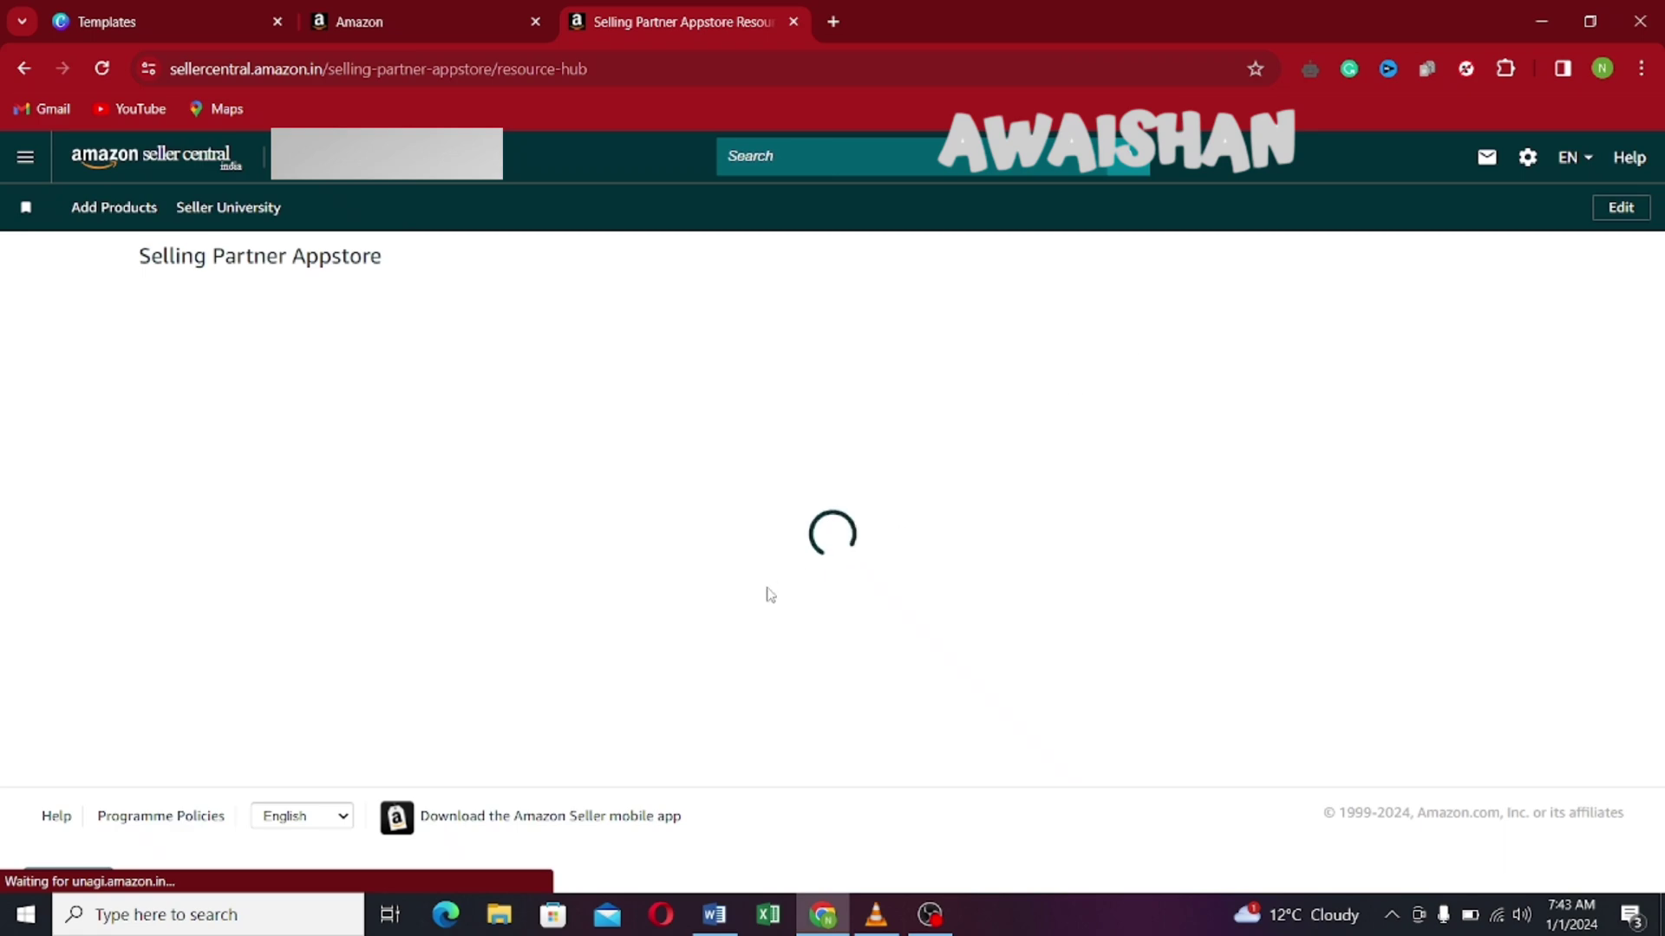
{"action": "scroll", "coordinate": [765, 593], "scroll_direction": "down", "scroll_amount": 15}
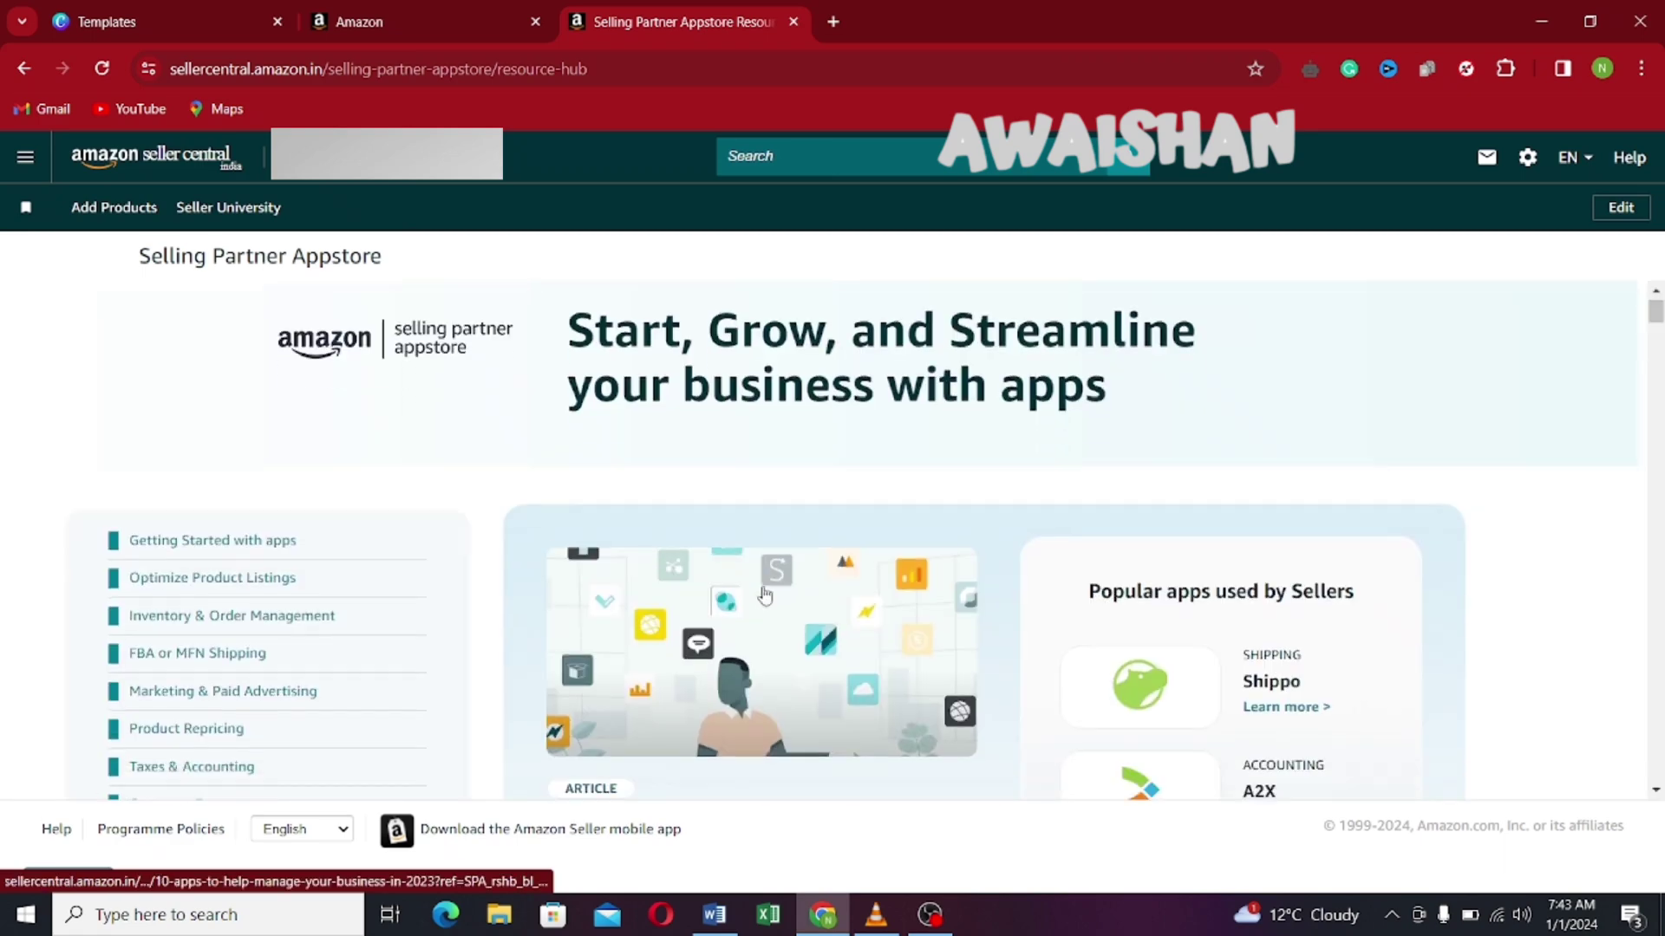
{"action": "scroll", "coordinate": [768, 590], "scroll_direction": "up", "scroll_amount": 15}
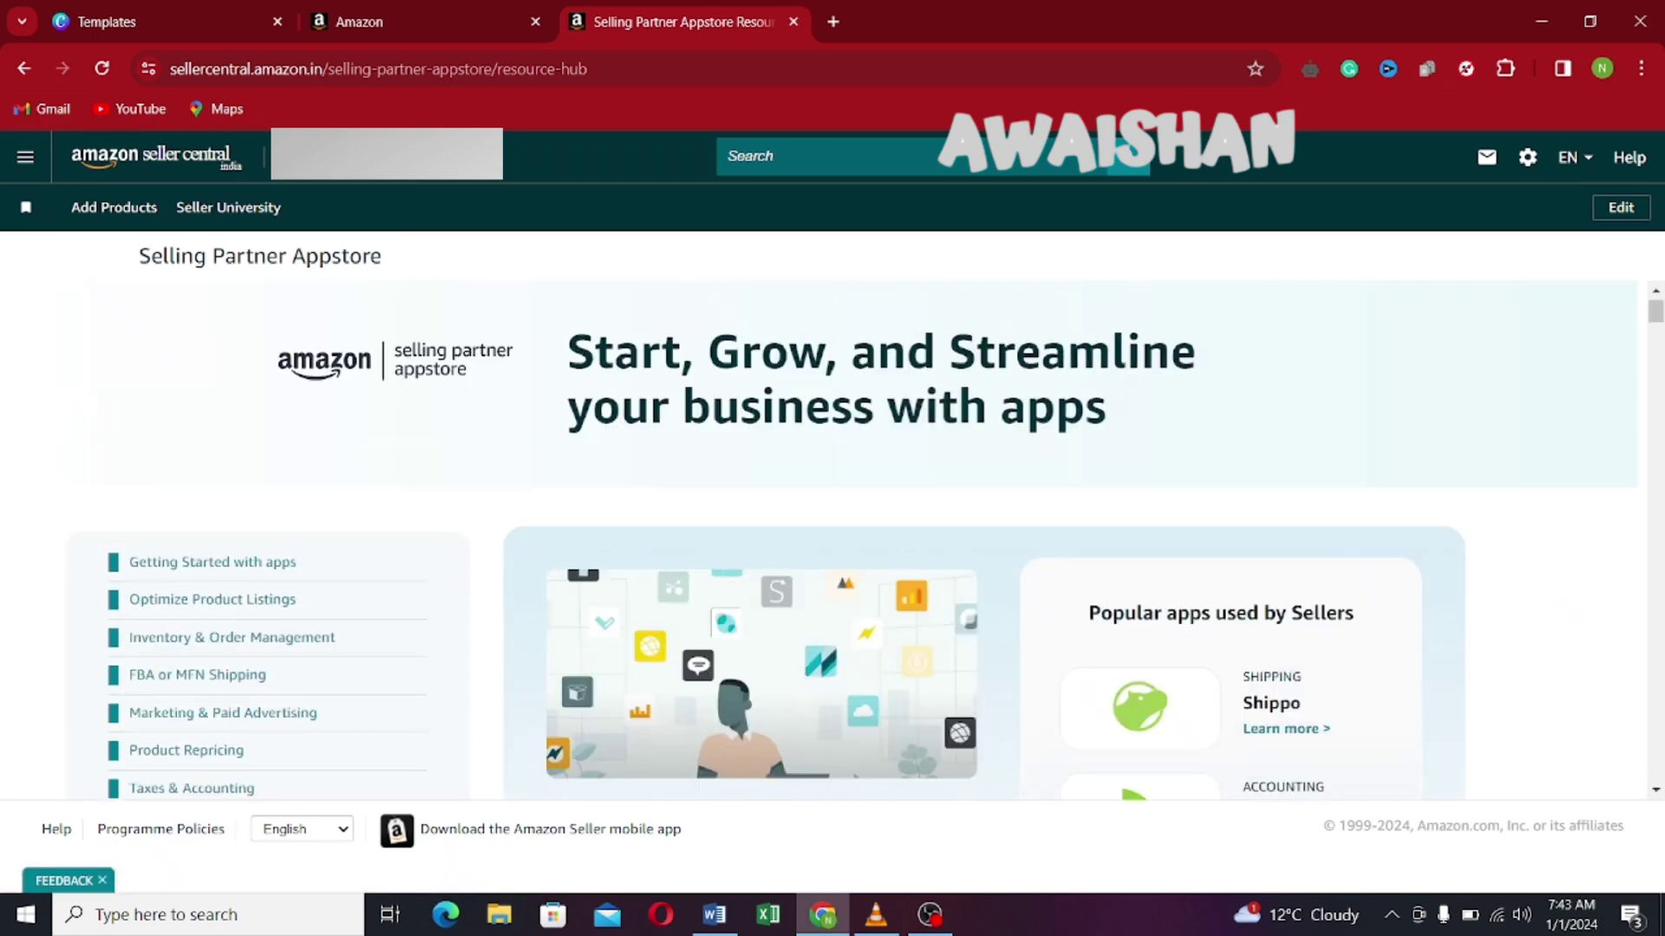
{"action": "left_click", "coordinate": [24, 69]}
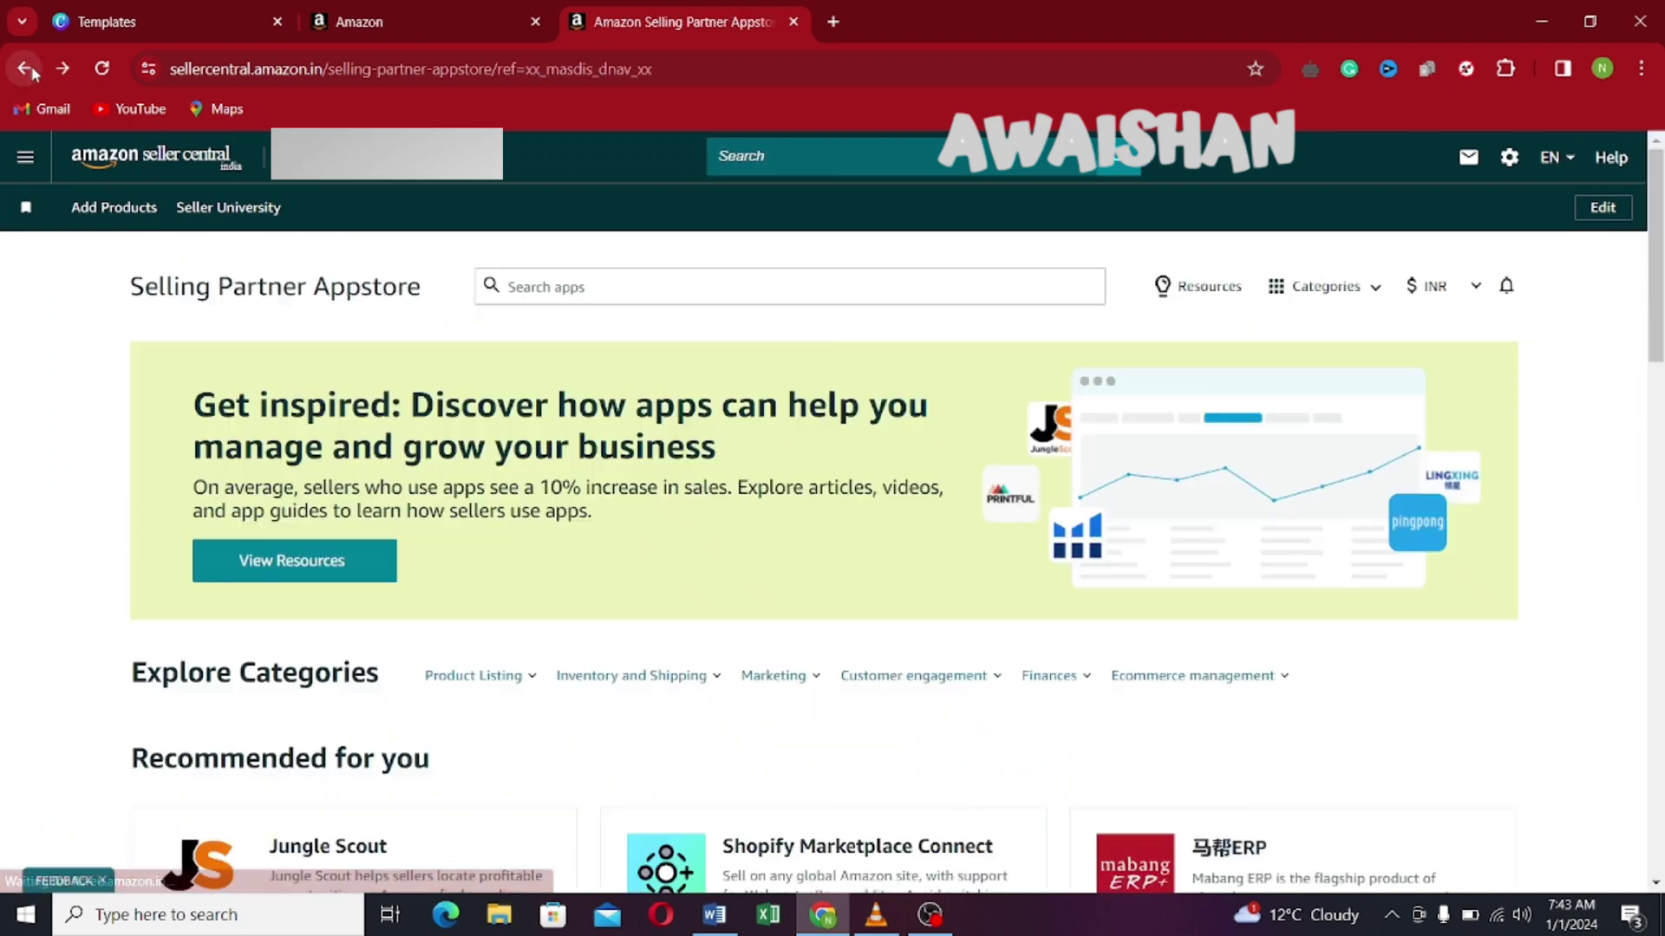
- Browse the apps in the Product Research and Scouting category under Product Listing
{"action": "left_click", "coordinate": [1370, 292]}
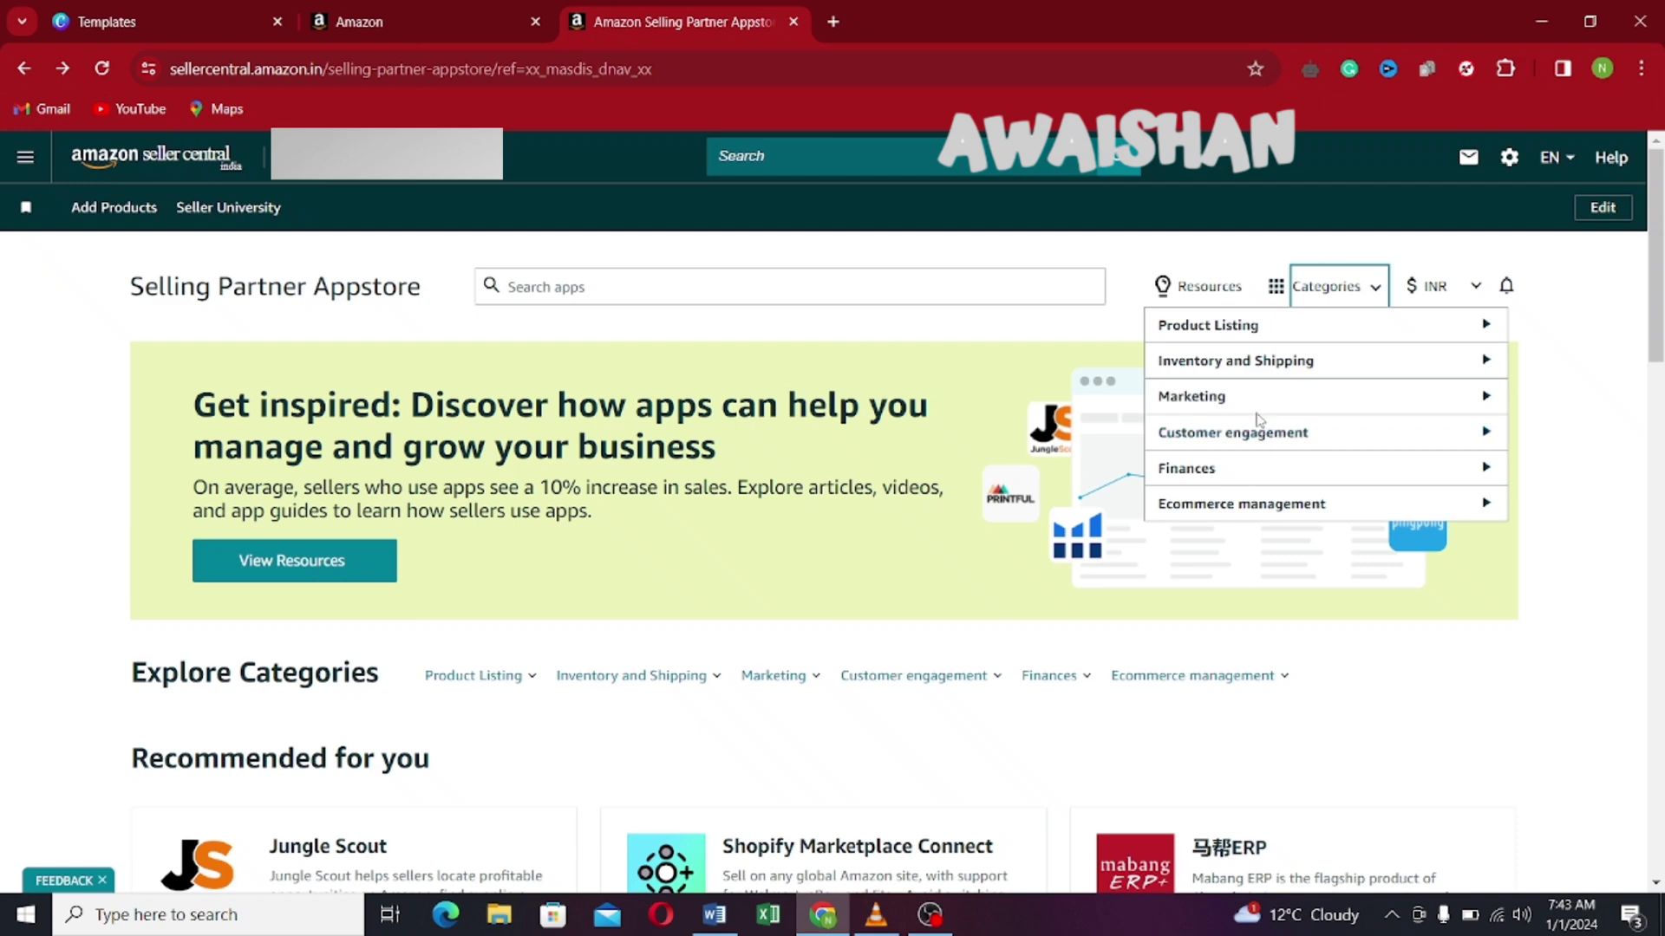
{"action": "left_click", "coordinate": [1209, 328]}
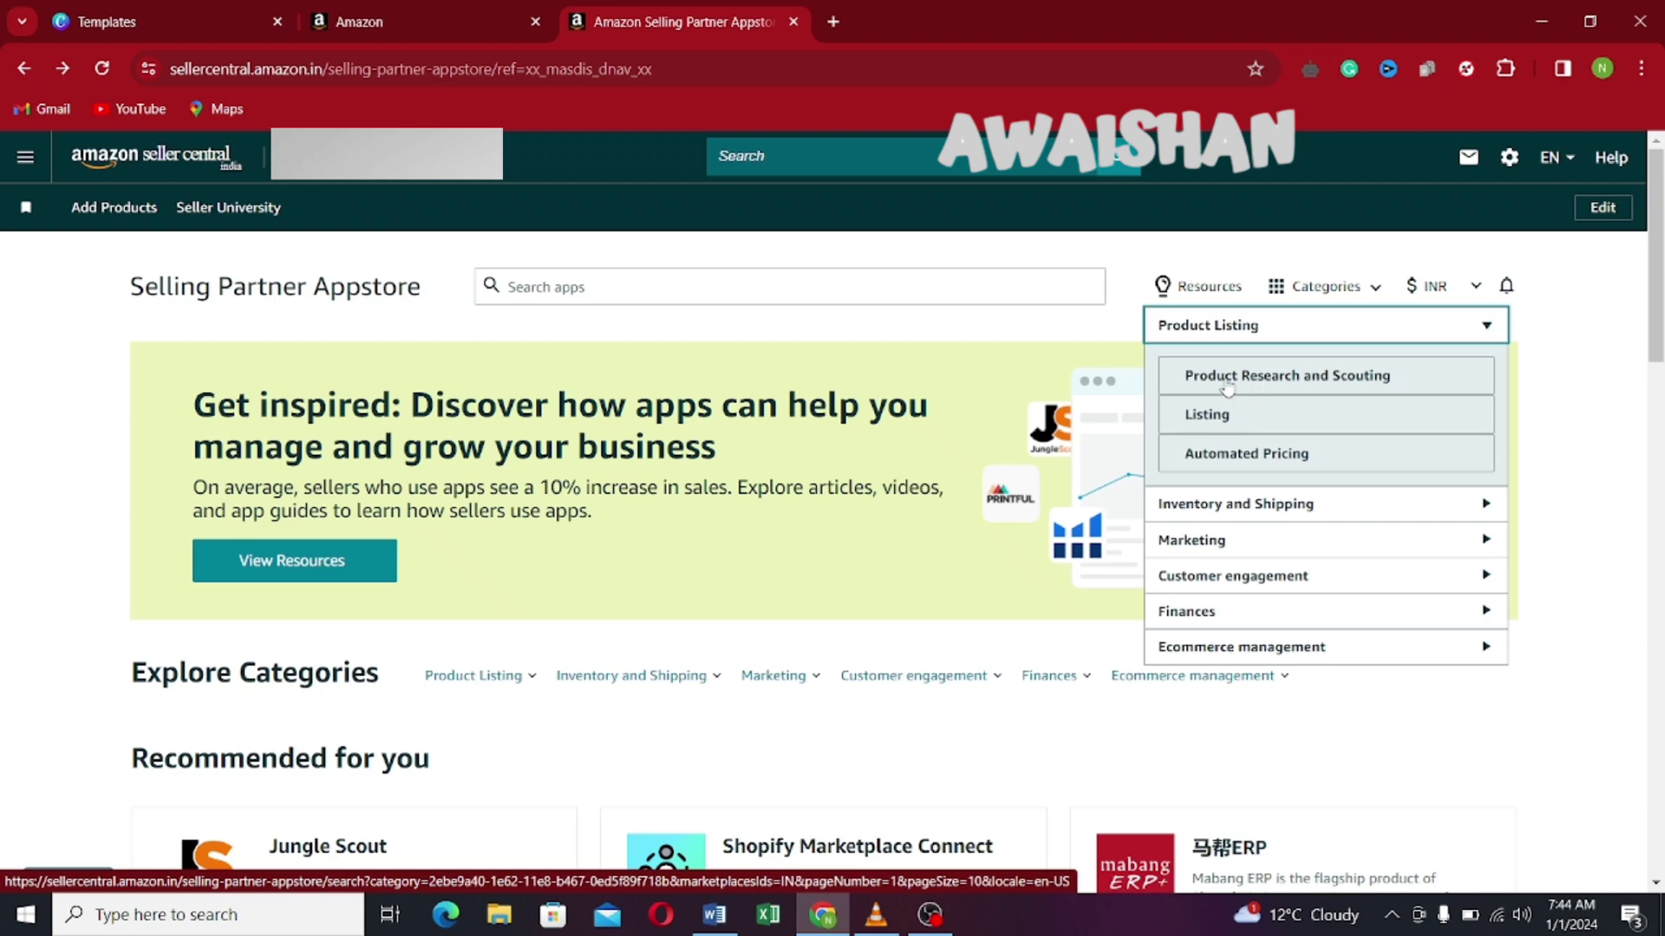
{"action": "left_click", "coordinate": [1226, 382]}
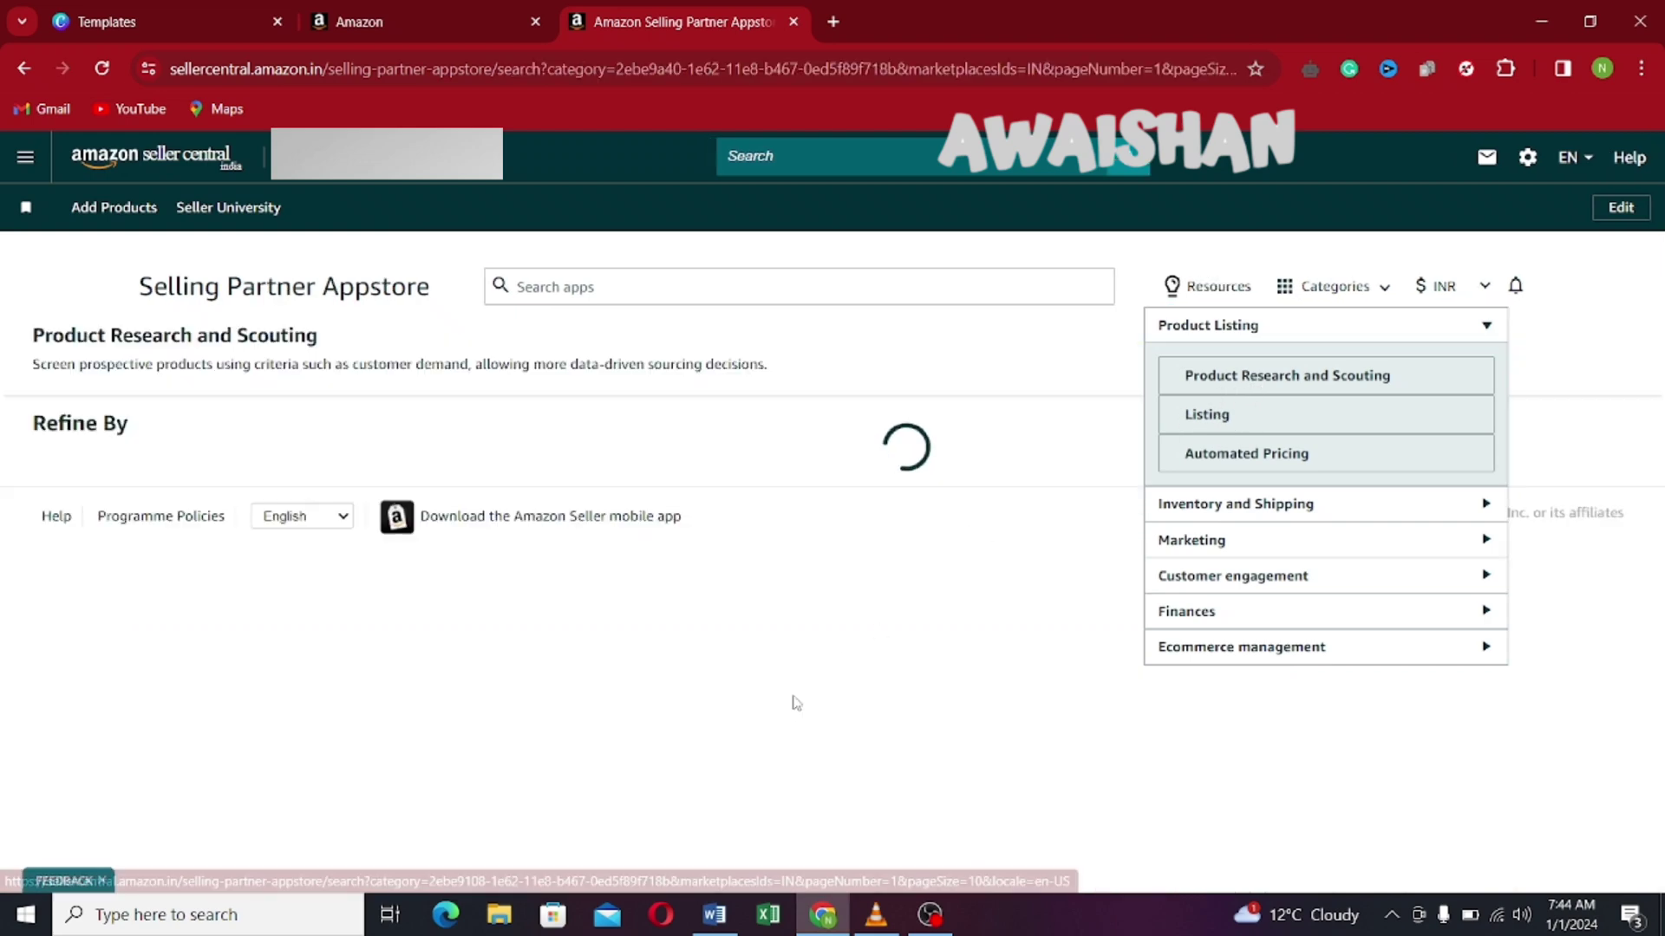
{"action": "scroll", "coordinate": [789, 702], "scroll_direction": "down", "scroll_amount": 1}
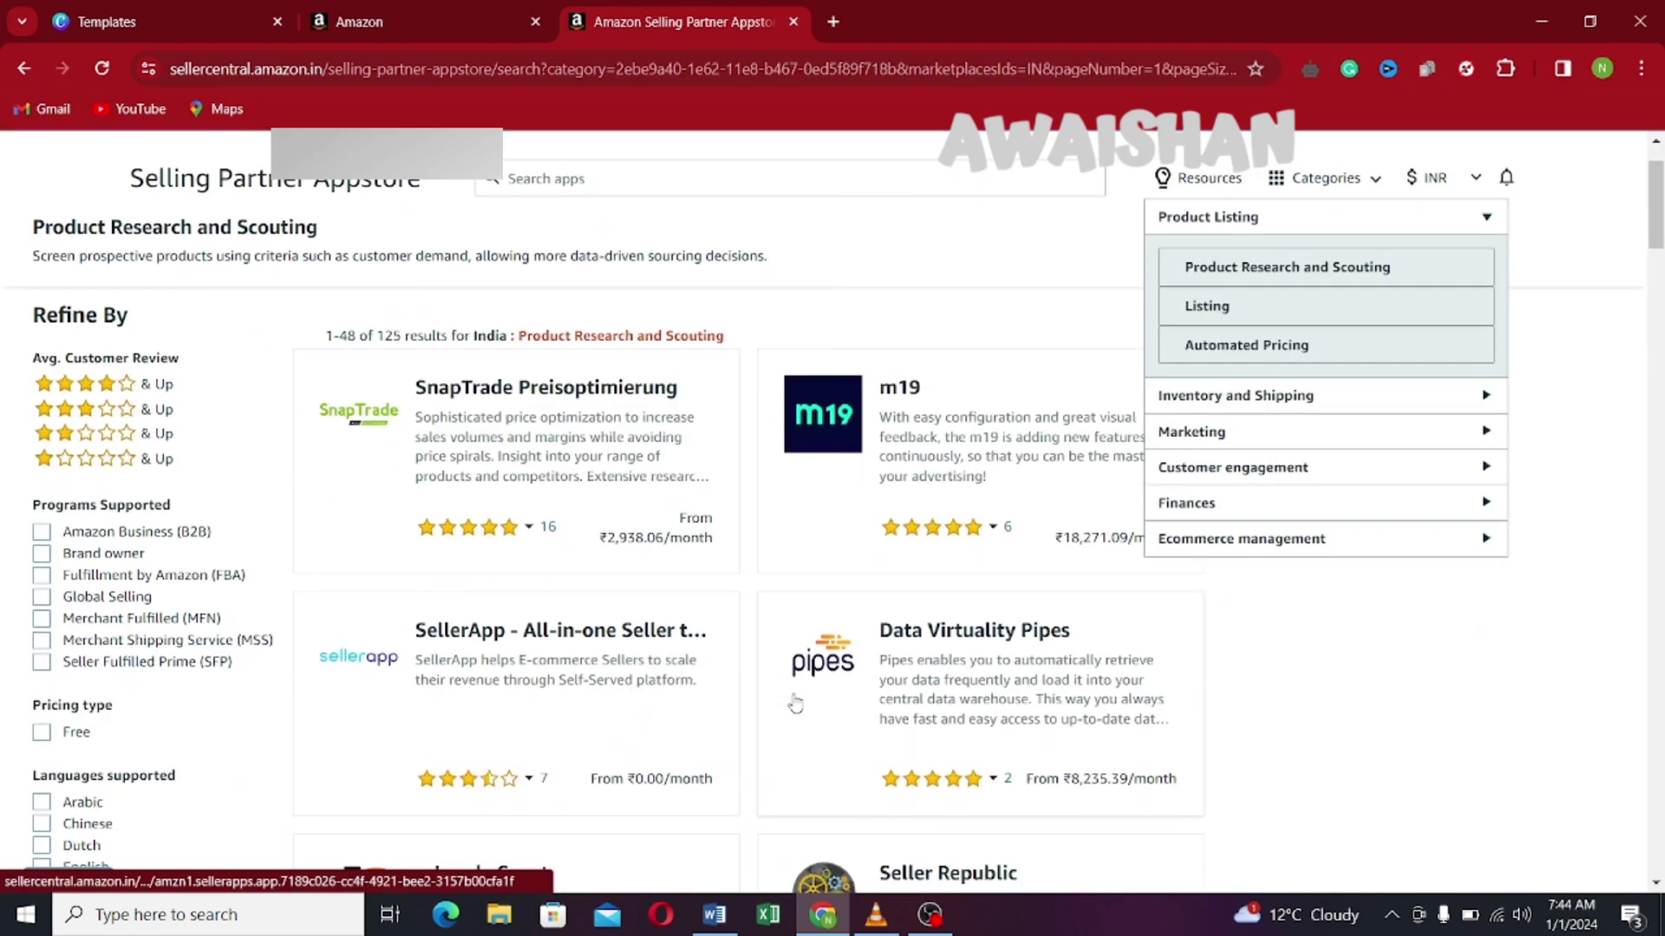
{"action": "scroll", "coordinate": [795, 704], "scroll_direction": "up", "scroll_amount": 1}
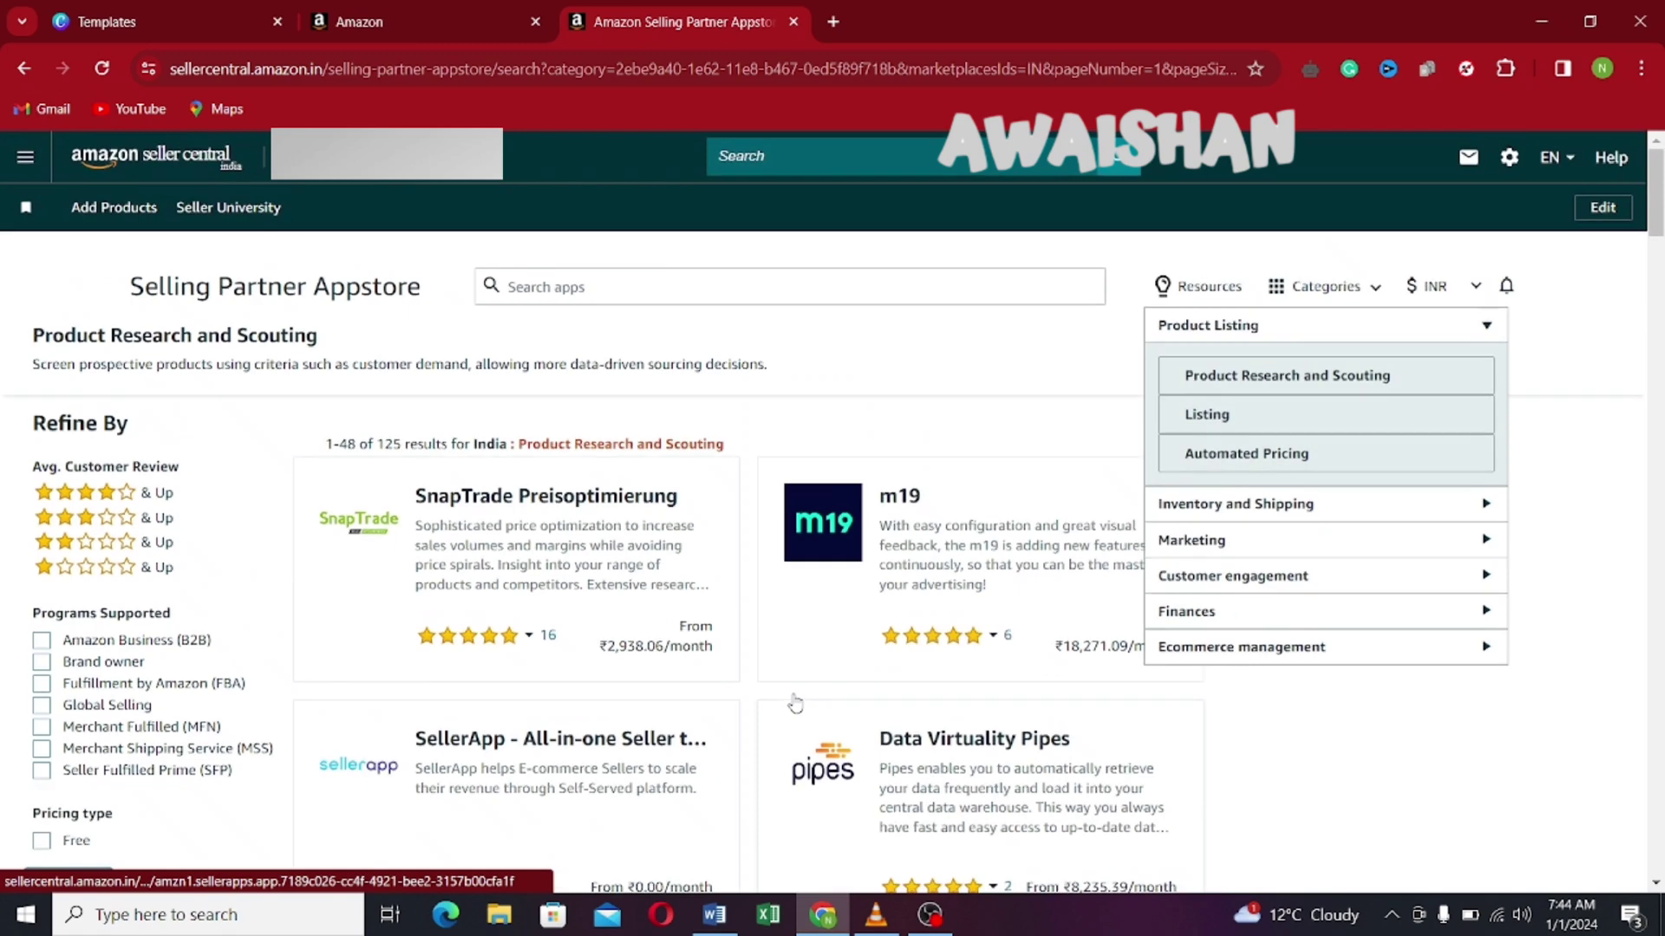
- Open the Manage Your Apps page of the Partner Network
{"action": "left_click", "coordinate": [25, 149]}
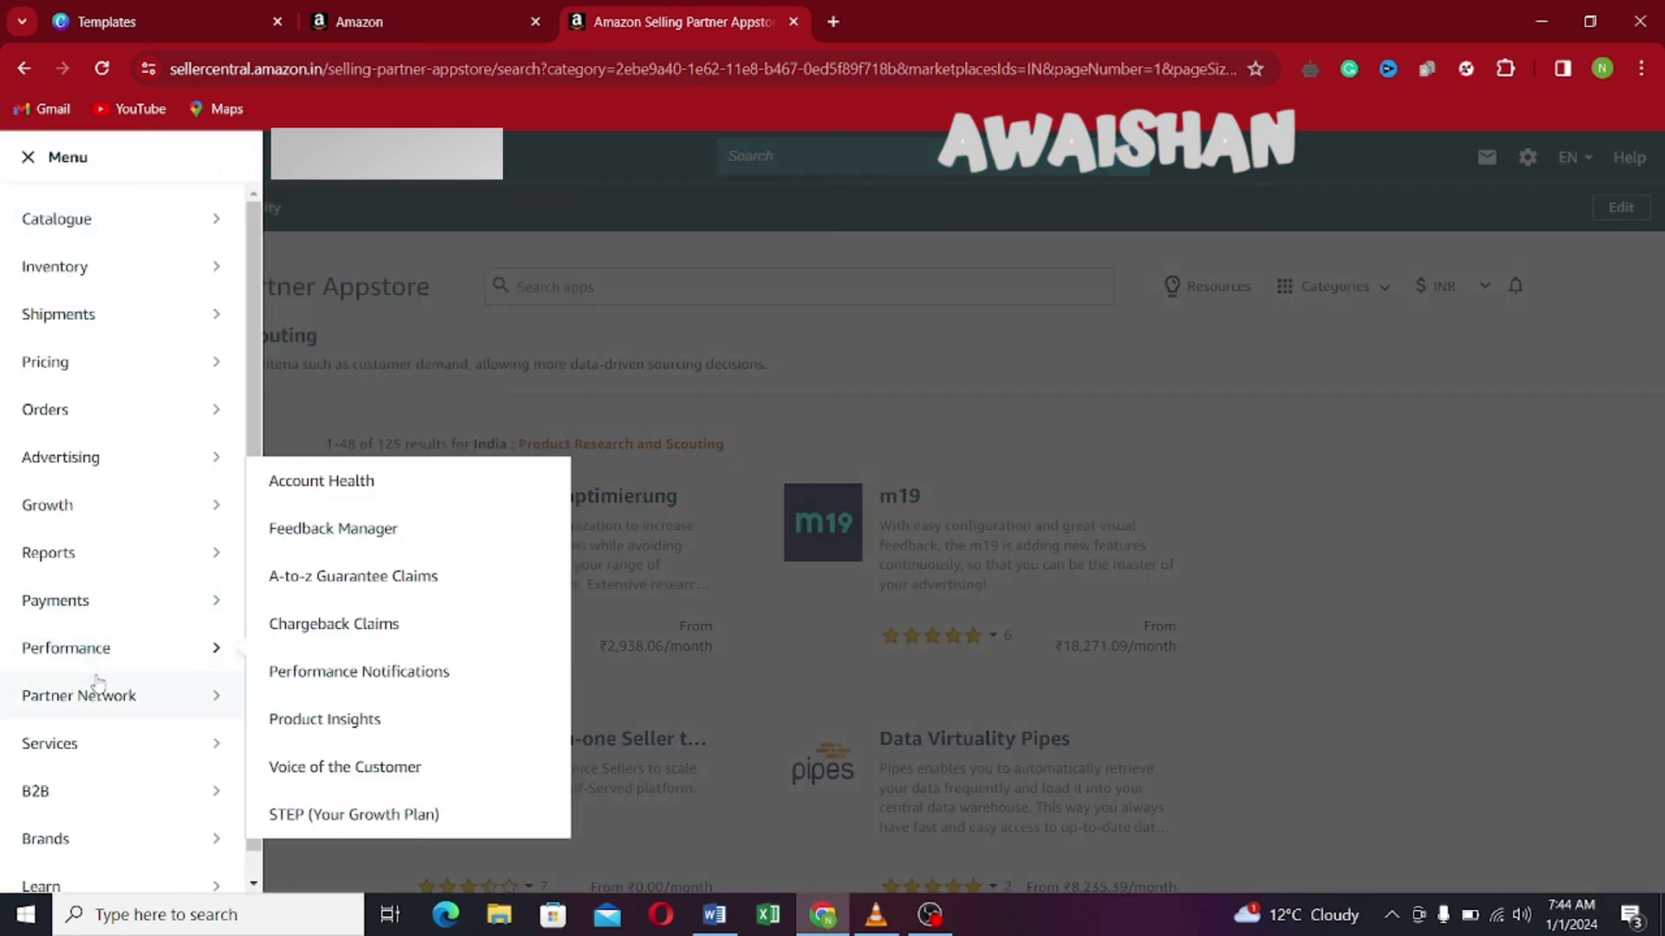
{"action": "mouse_move", "coordinate": [93, 689]}
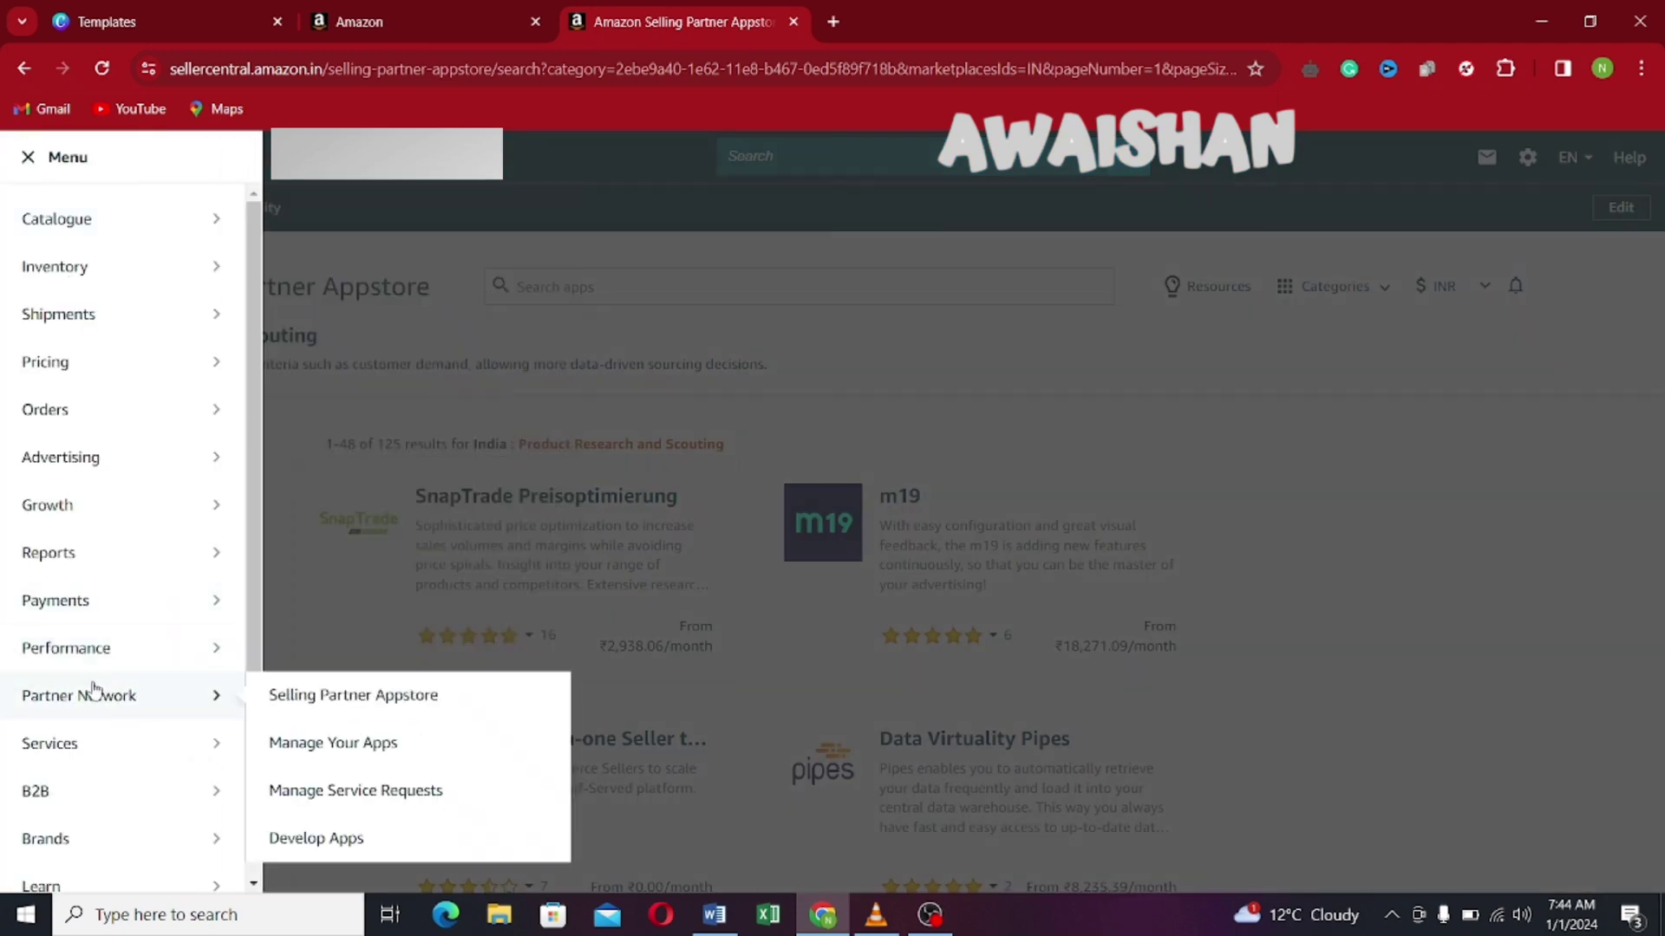
{"action": "left_click", "coordinate": [331, 760]}
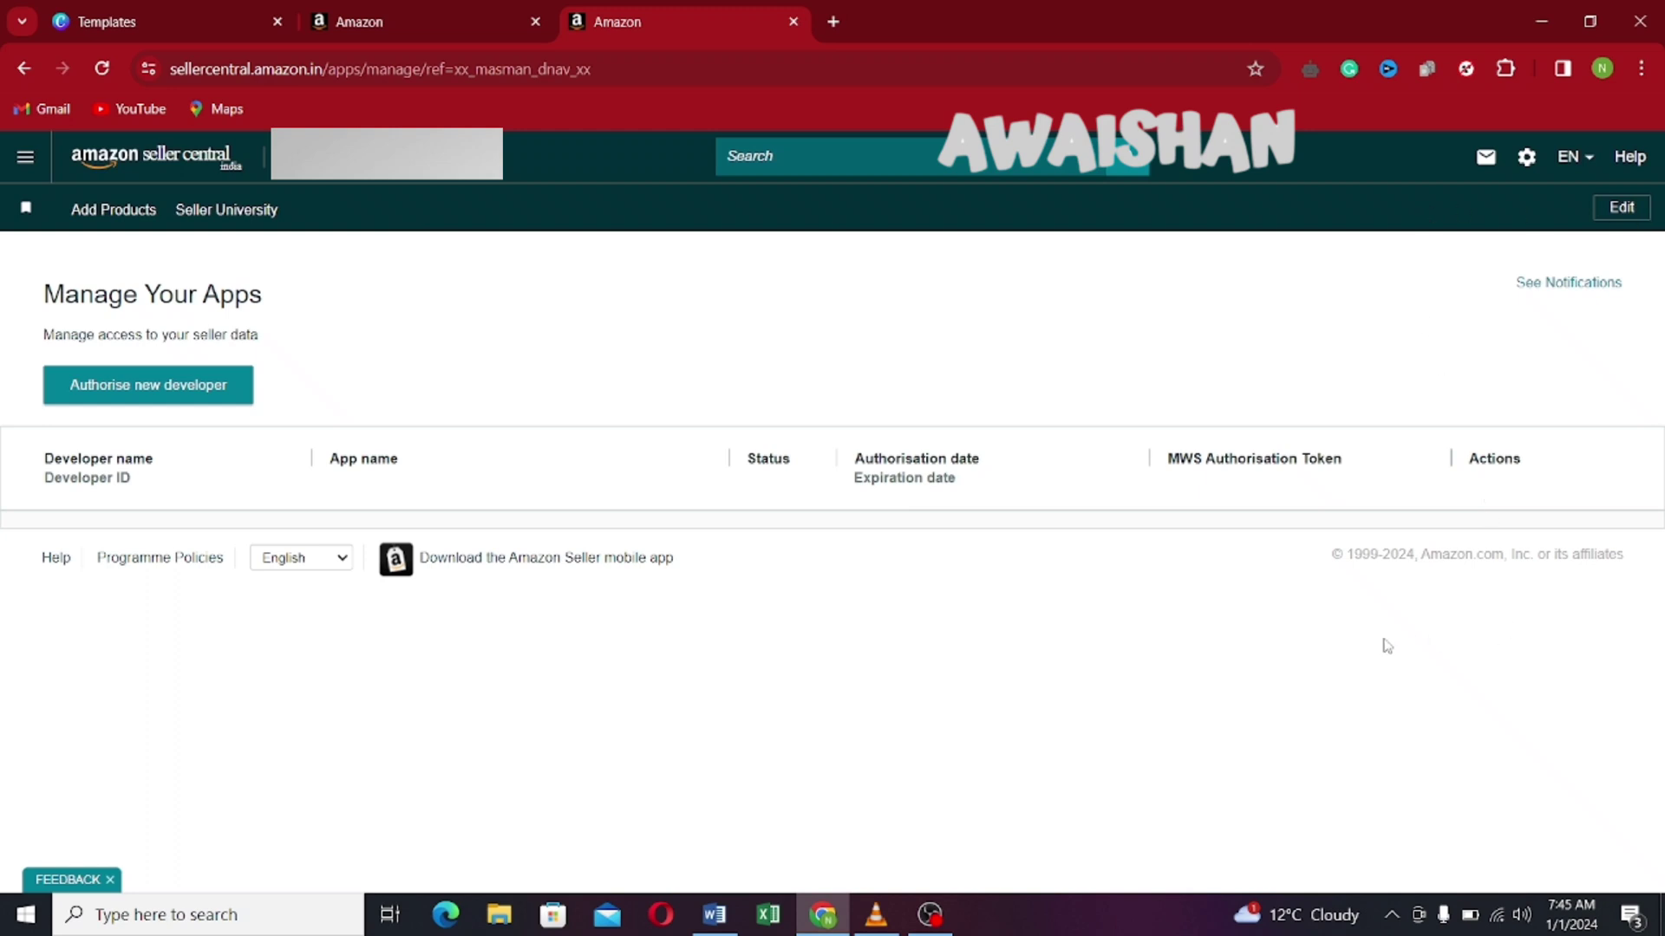
- Open Manage Service Requests in the Partner Network, view the LexOrbis request's details and return to the request list
{"action": "left_click", "coordinate": [25, 156]}
{"action": "mouse_move", "coordinate": [115, 653]}
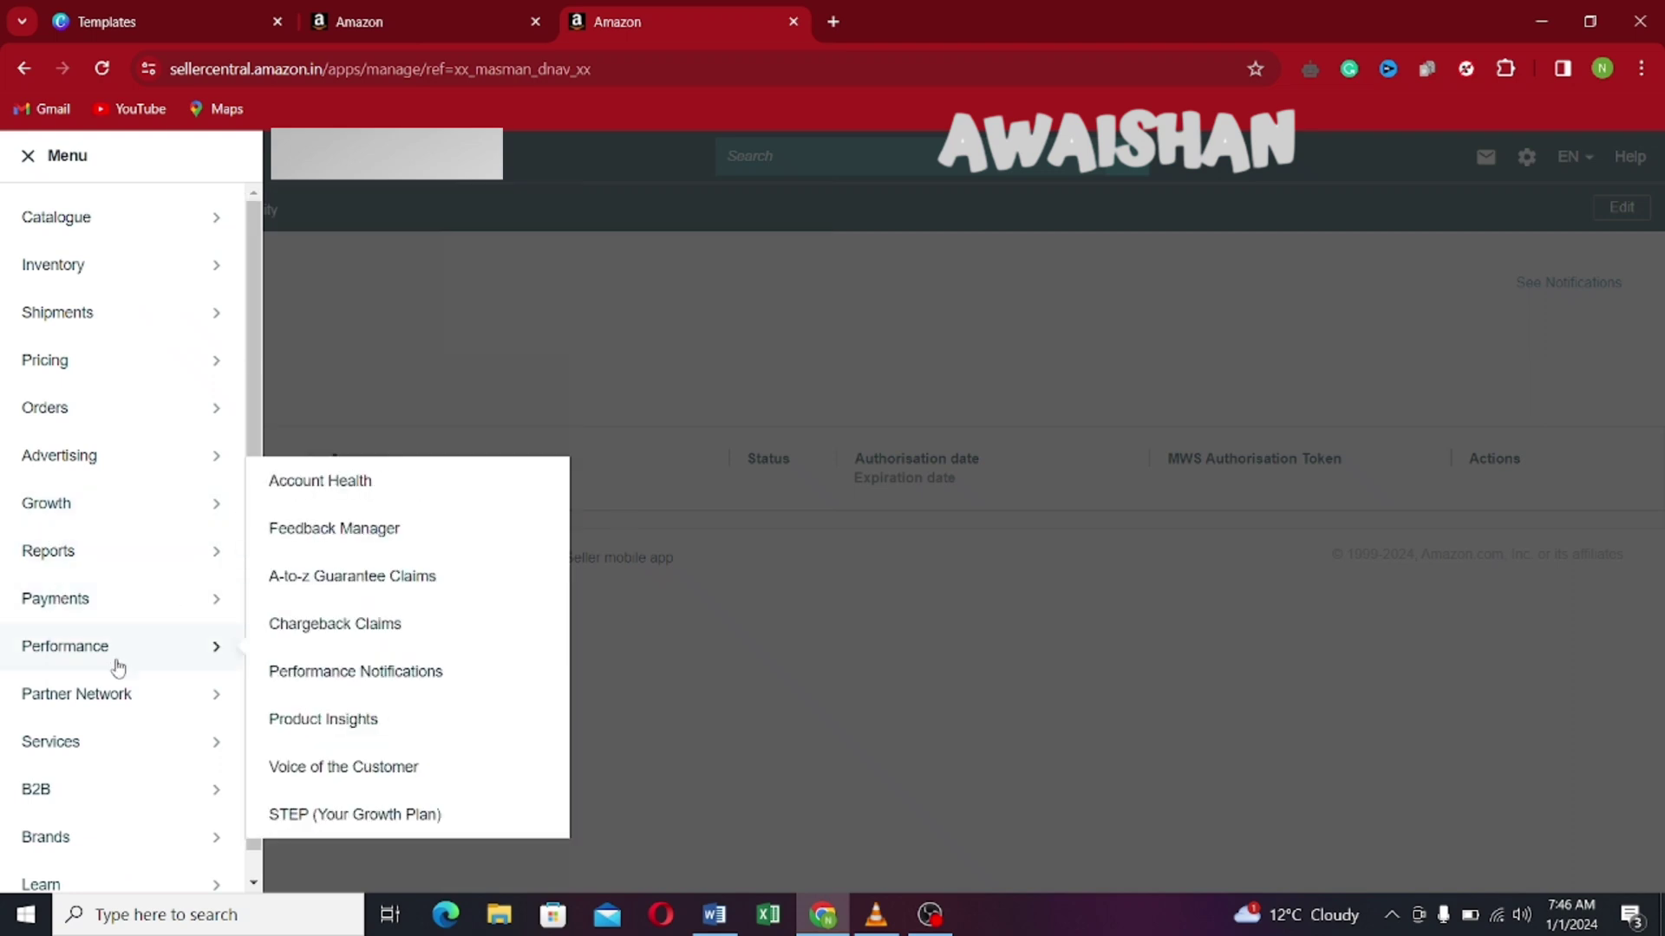
{"action": "mouse_move", "coordinate": [137, 694]}
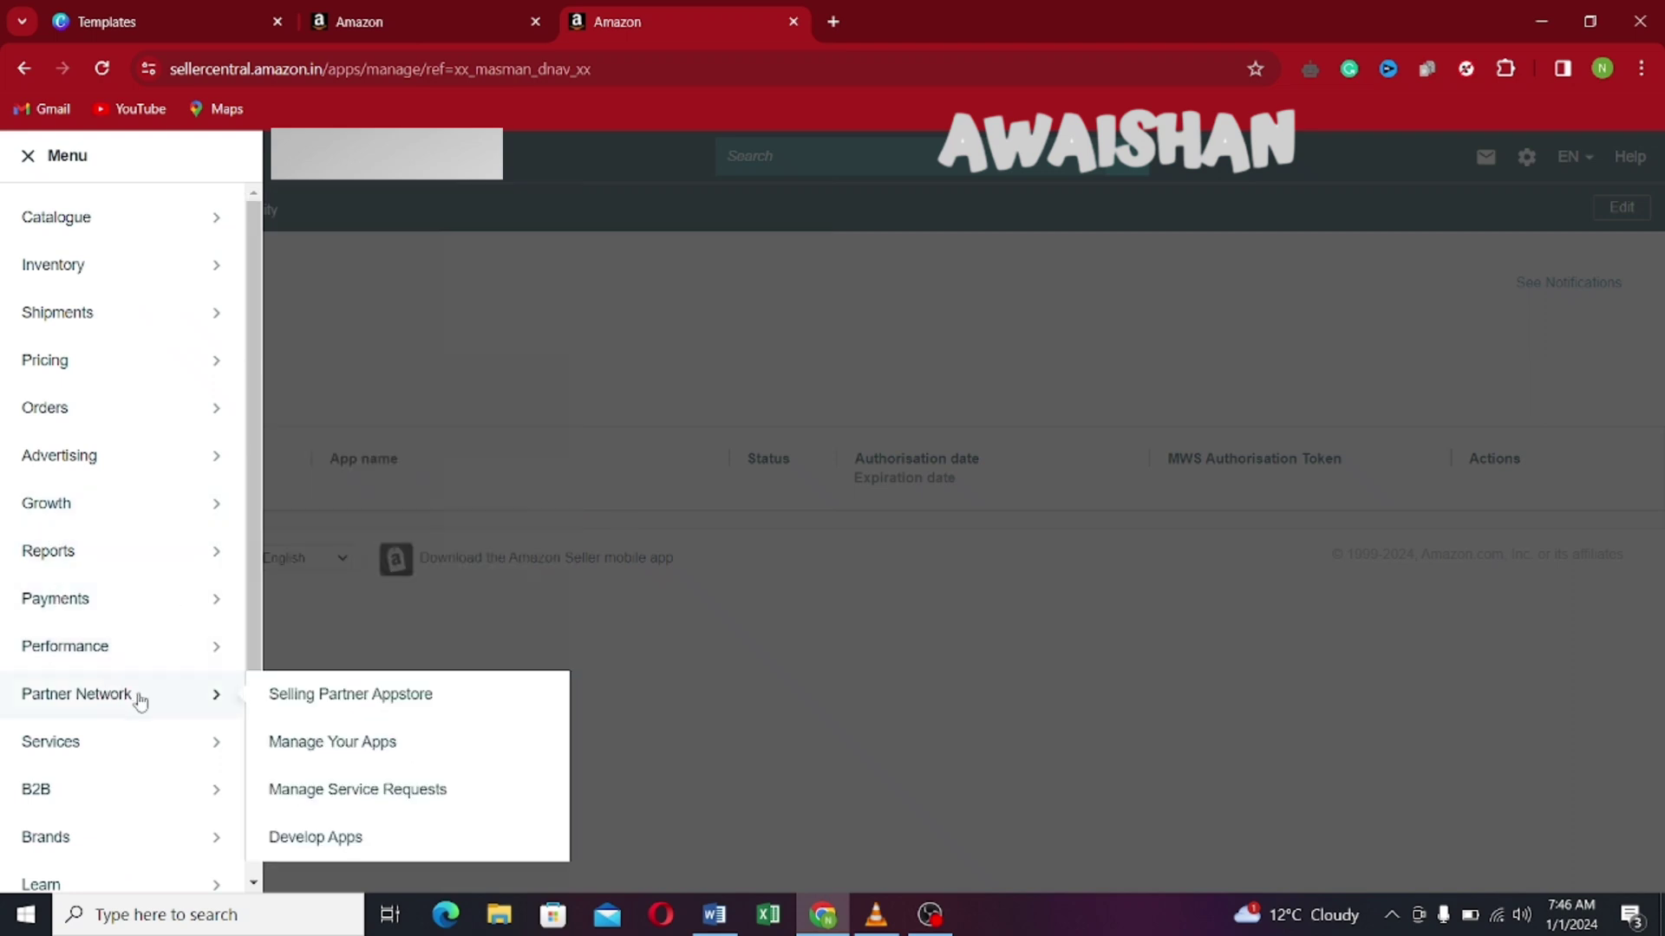
{"action": "left_click", "coordinate": [364, 802]}
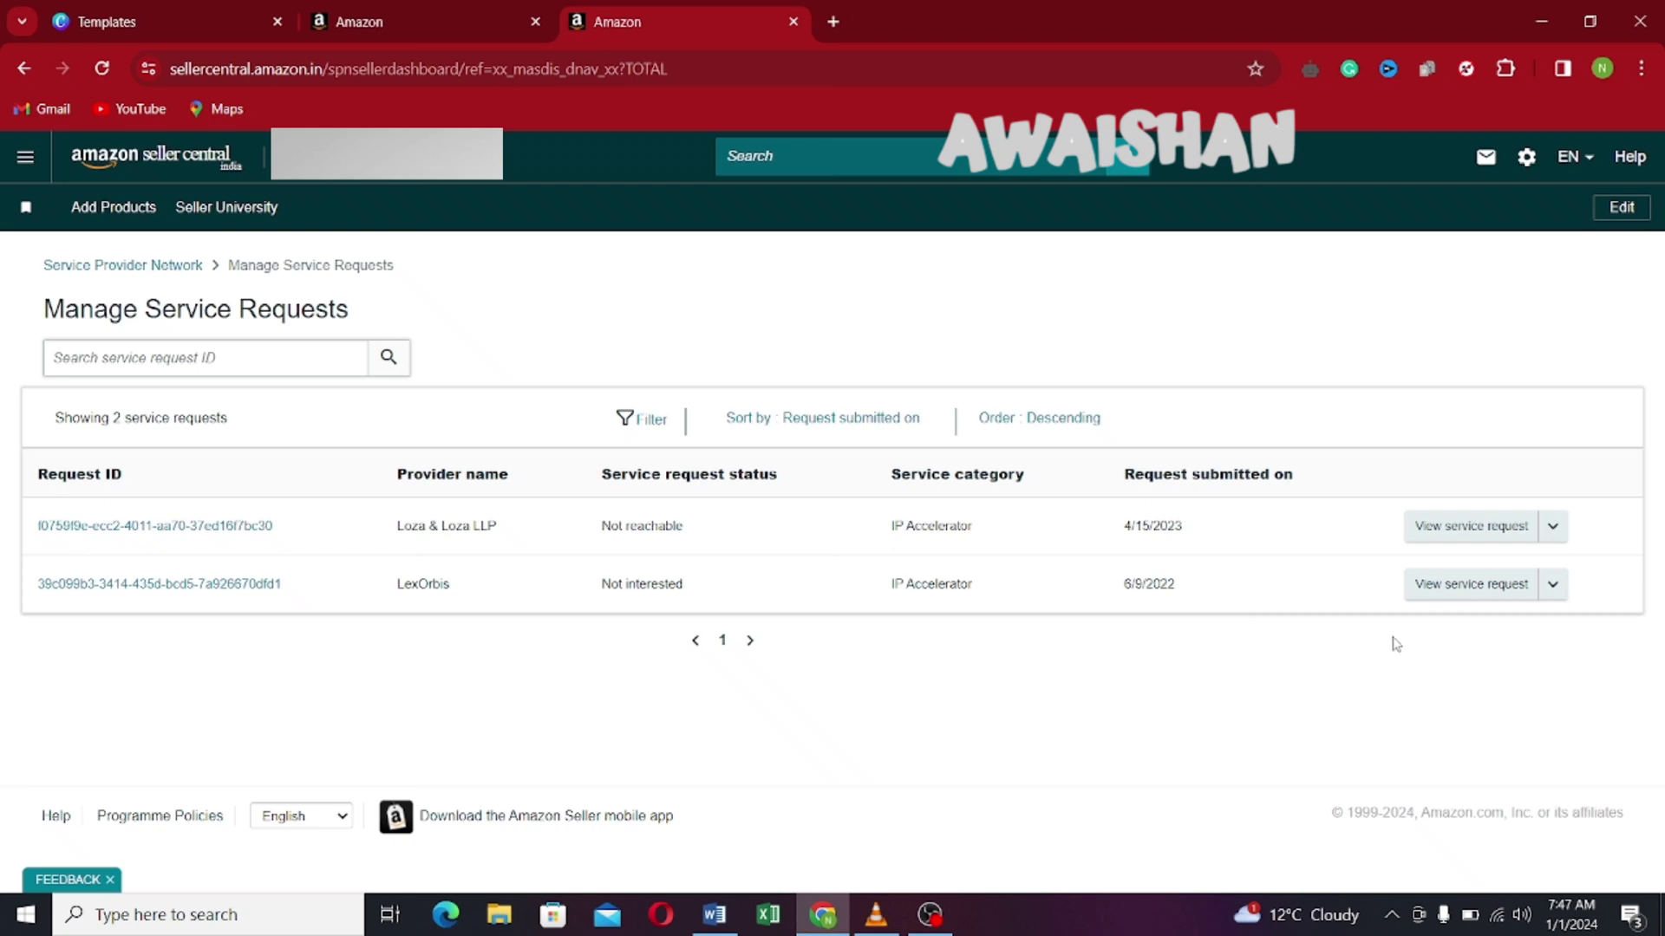
{"action": "left_click", "coordinate": [1478, 585]}
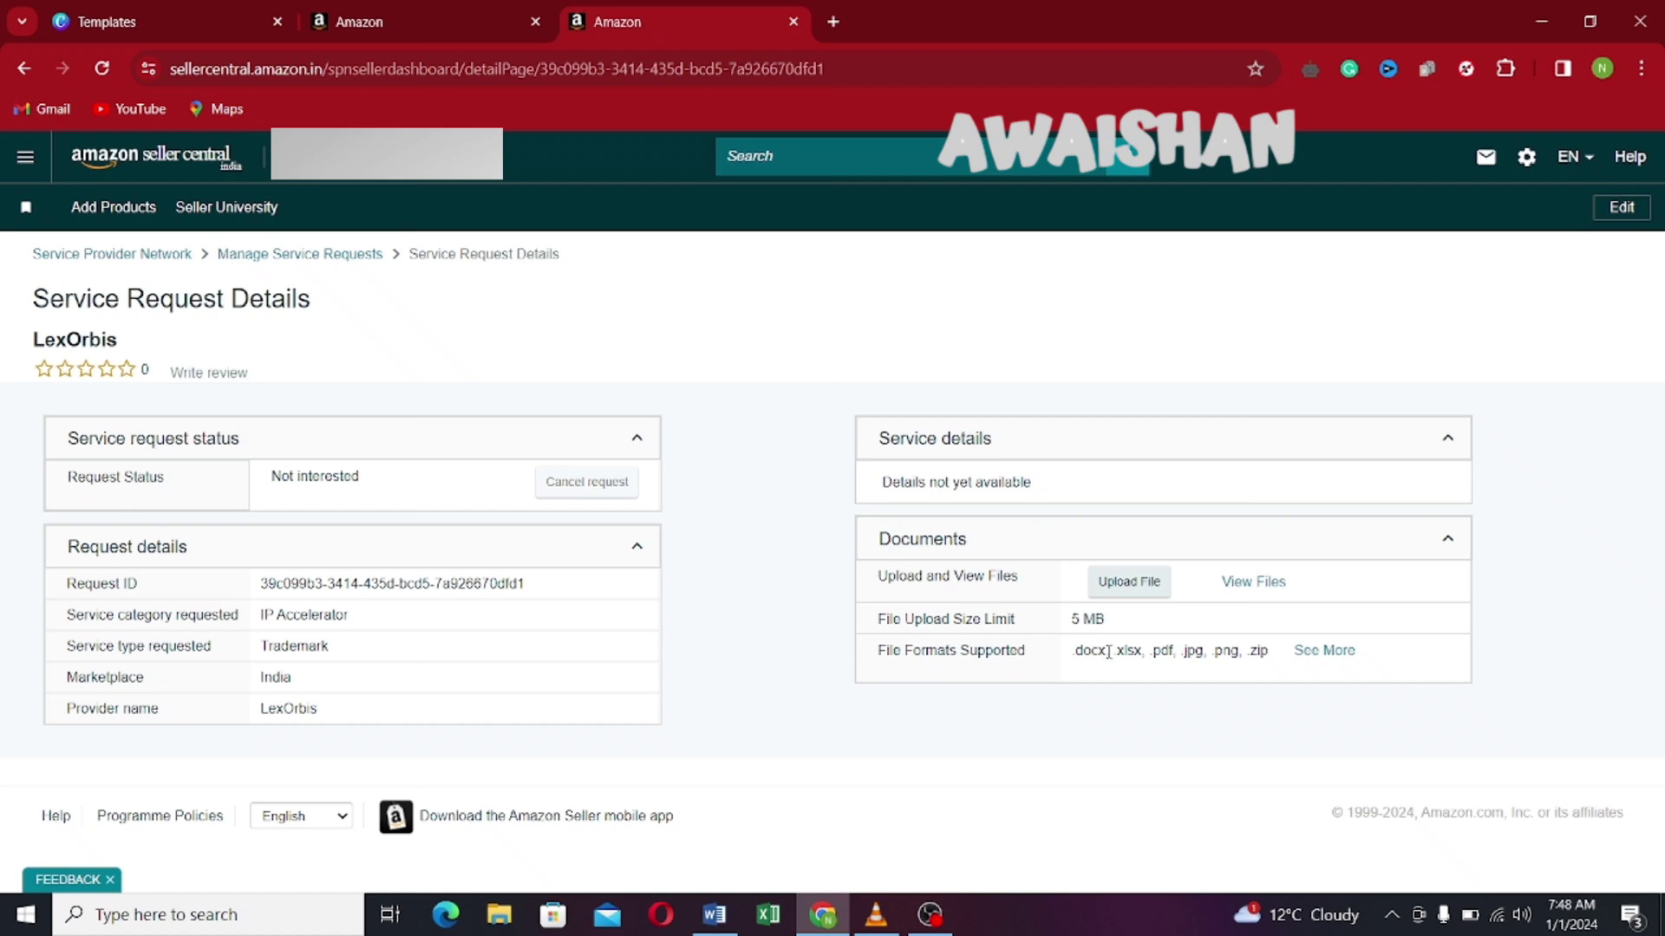
{"action": "left_click", "coordinate": [18, 83]}
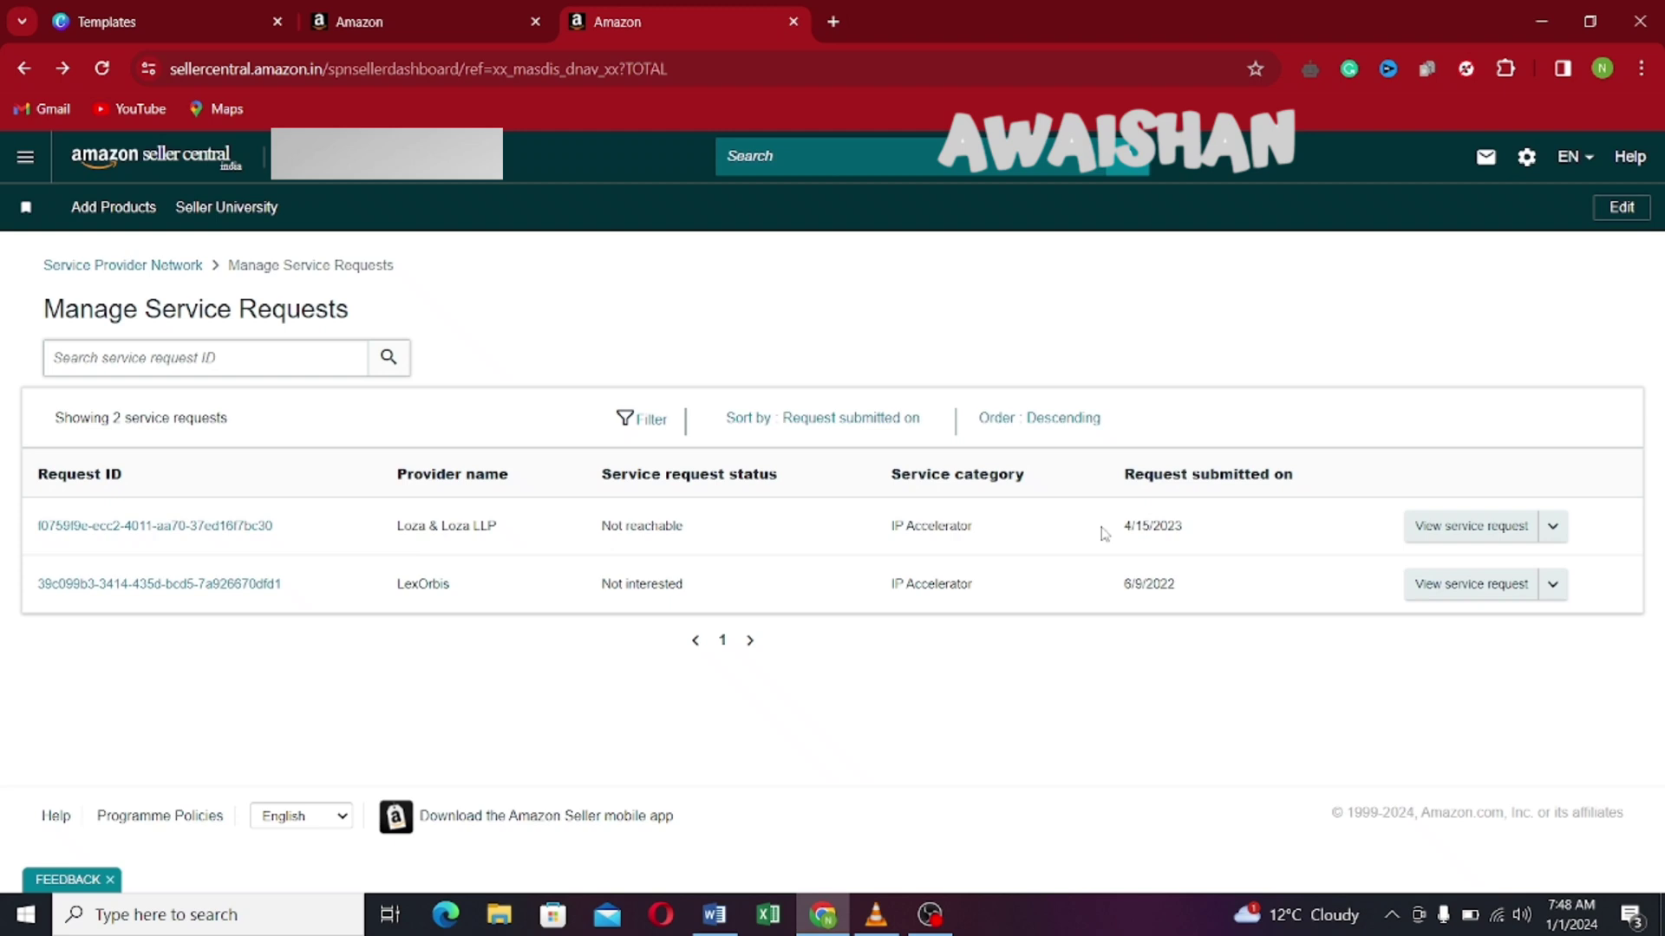
- Open the Develop Apps page of the Partner Network
{"action": "left_click", "coordinate": [26, 159]}
{"action": "mouse_move", "coordinate": [159, 680]}
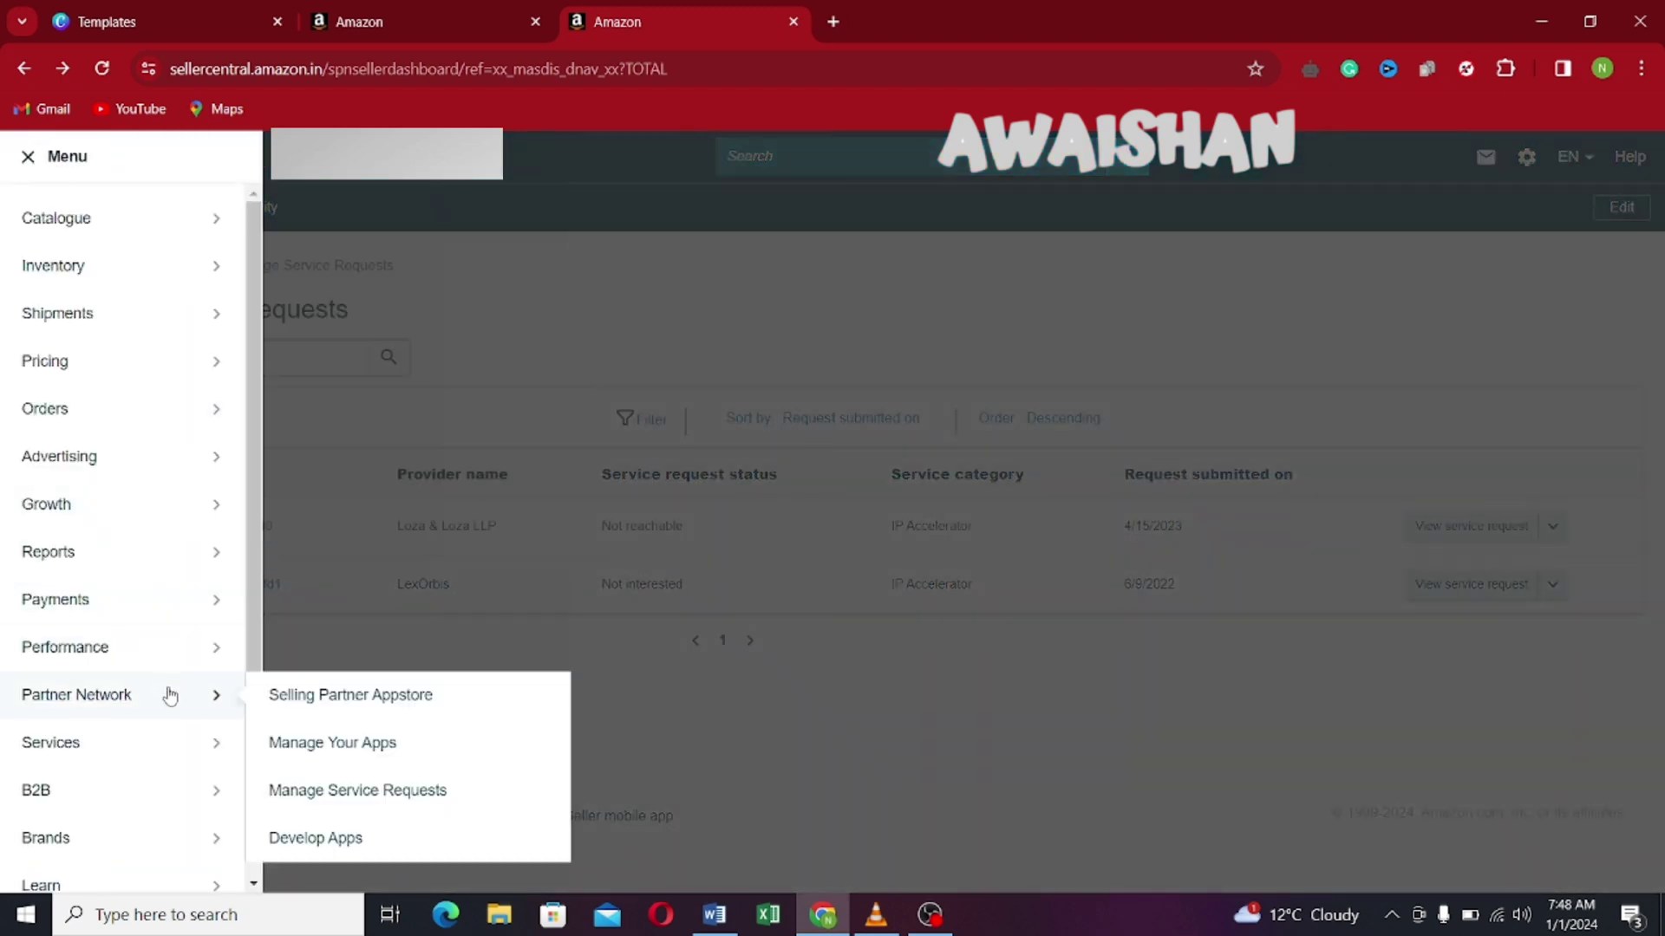
{"action": "left_click", "coordinate": [345, 850]}
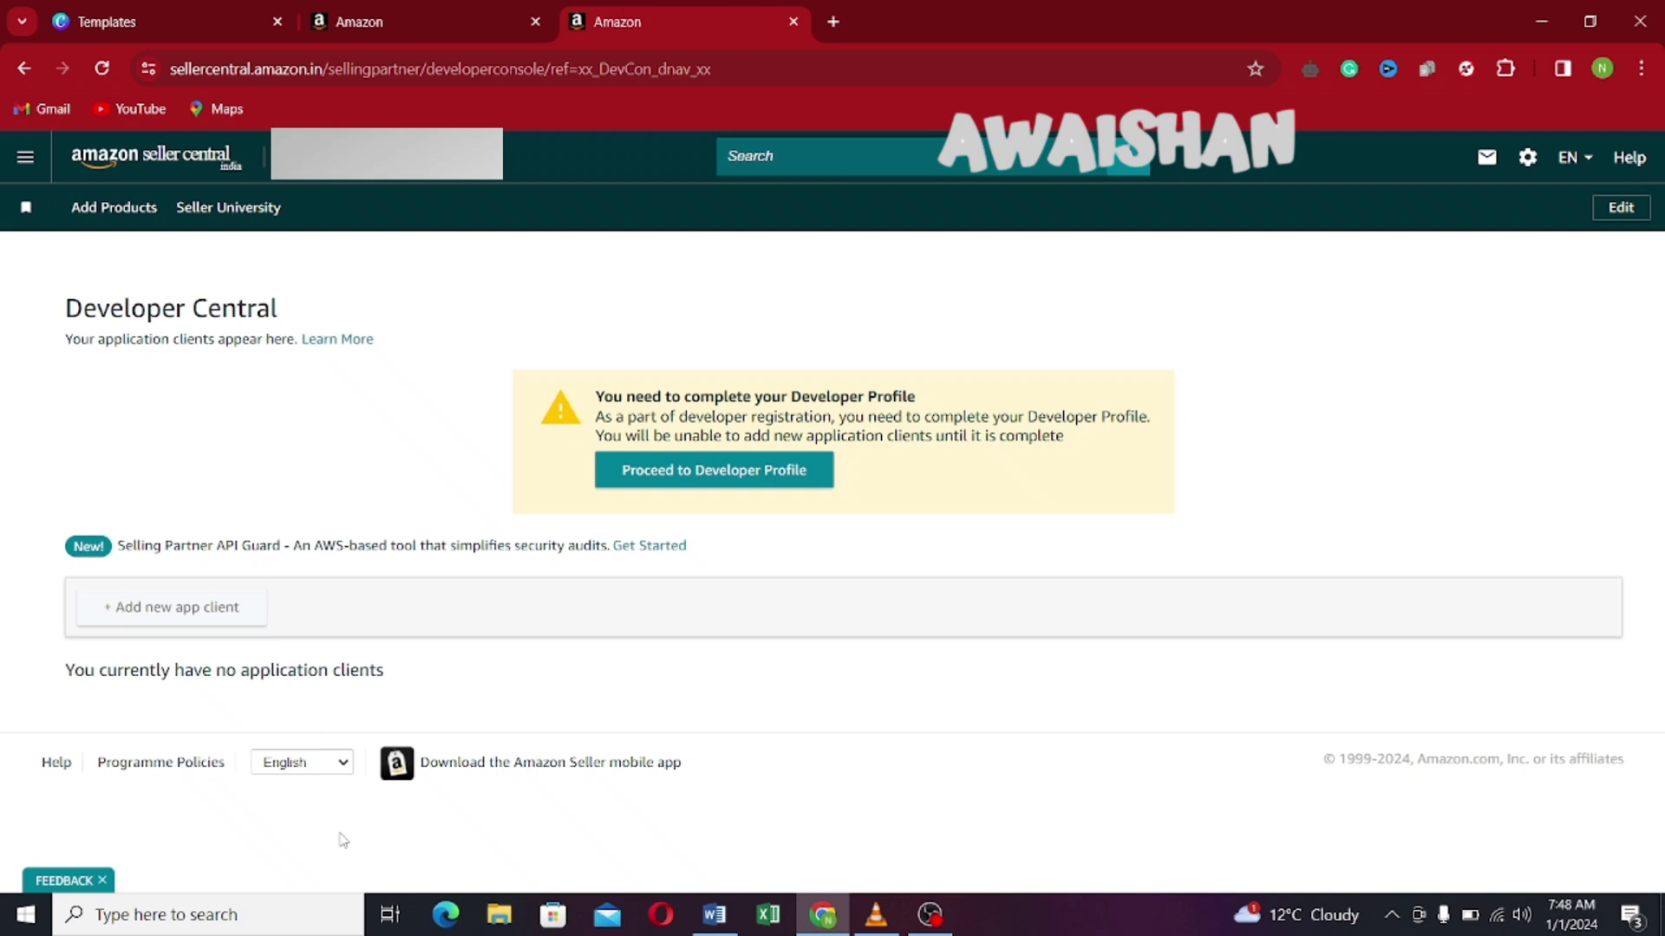
- Open the Developer Profile form and examine its contact information, data access, roles, use cases and security controls sections
{"action": "left_click", "coordinate": [756, 486]}
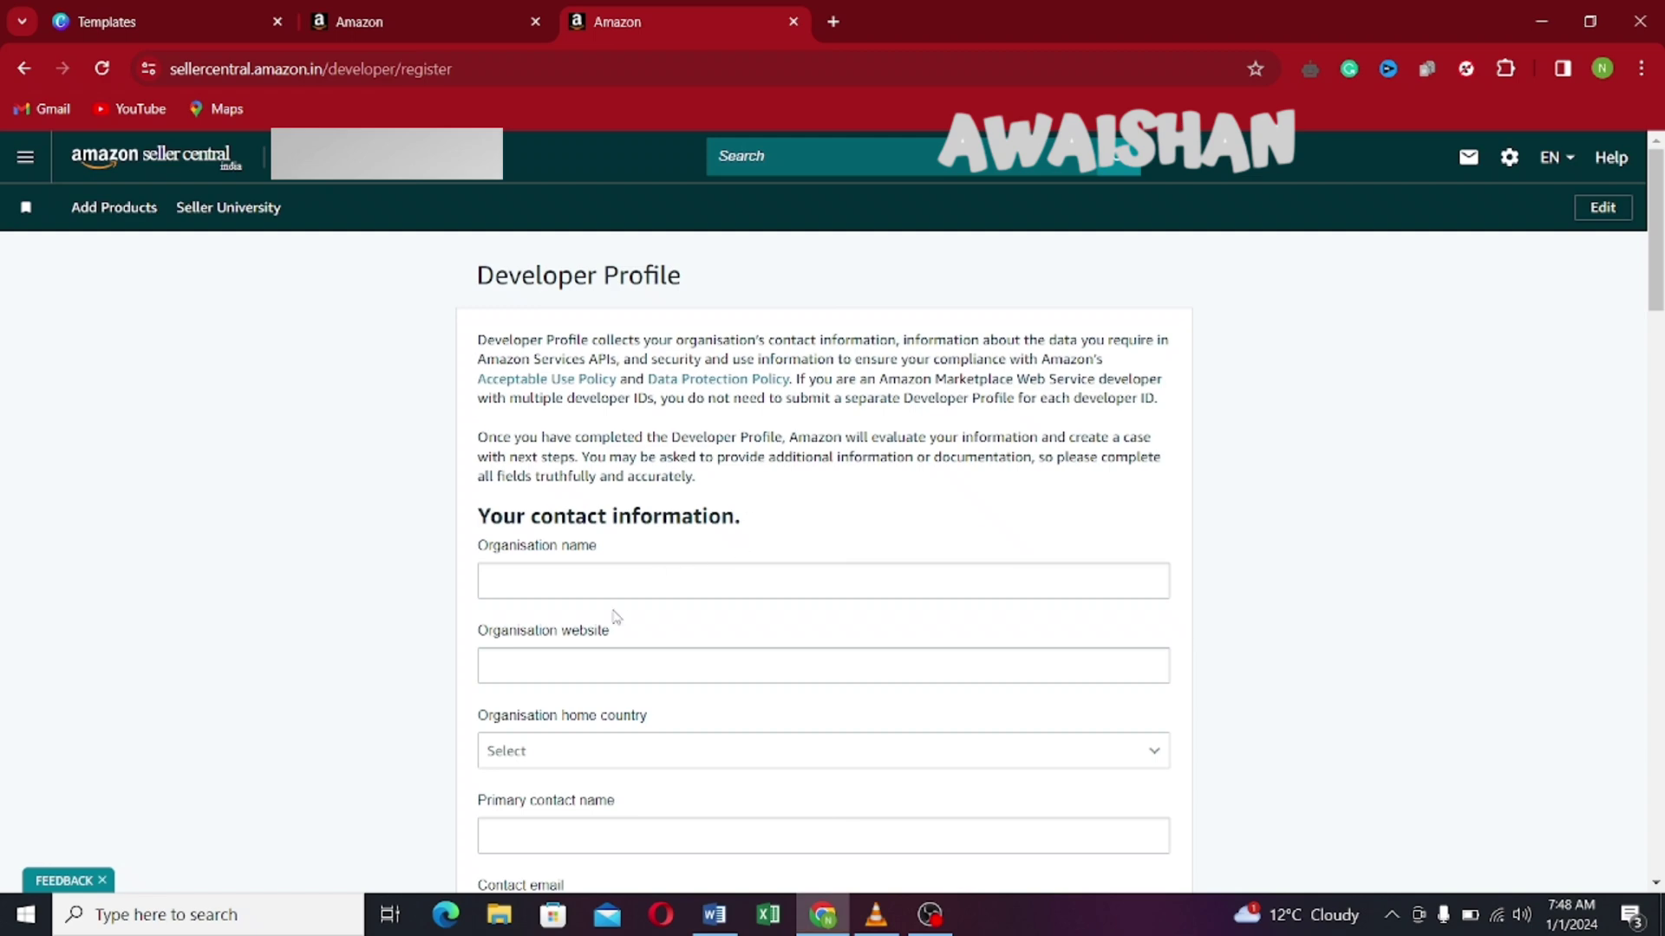
{"action": "scroll", "coordinate": [615, 615], "scroll_direction": "down", "scroll_amount": 1}
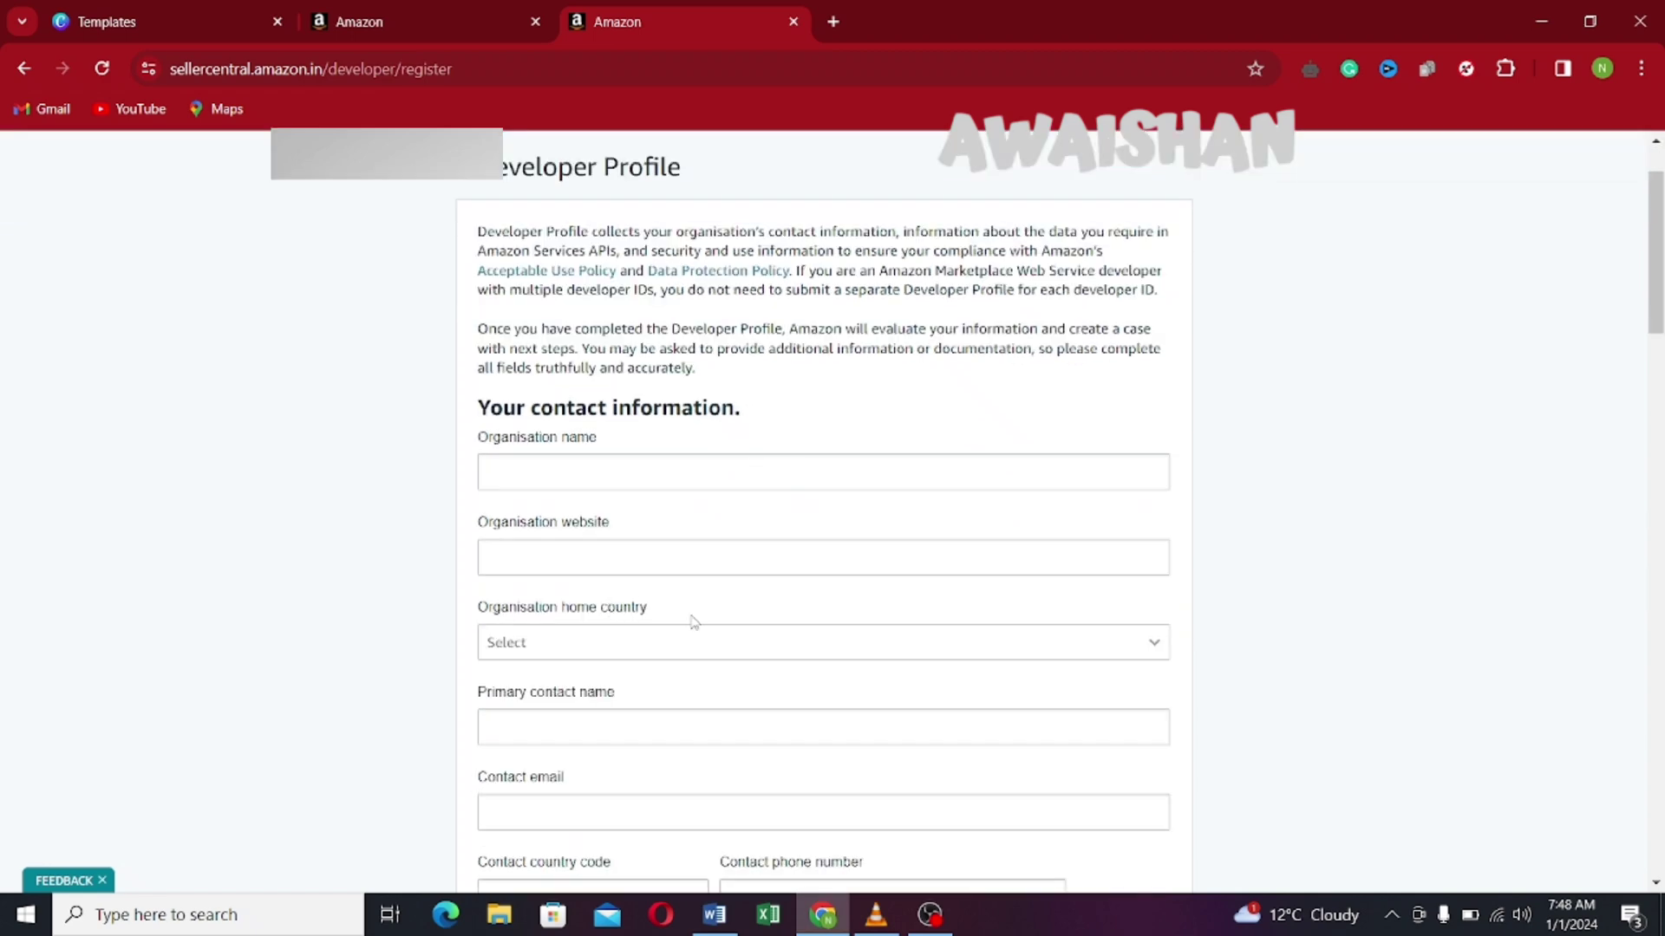
{"action": "scroll", "coordinate": [692, 622], "scroll_direction": "down", "scroll_amount": 2}
{"action": "scroll", "coordinate": [659, 668], "scroll_direction": "down", "scroll_amount": 5}
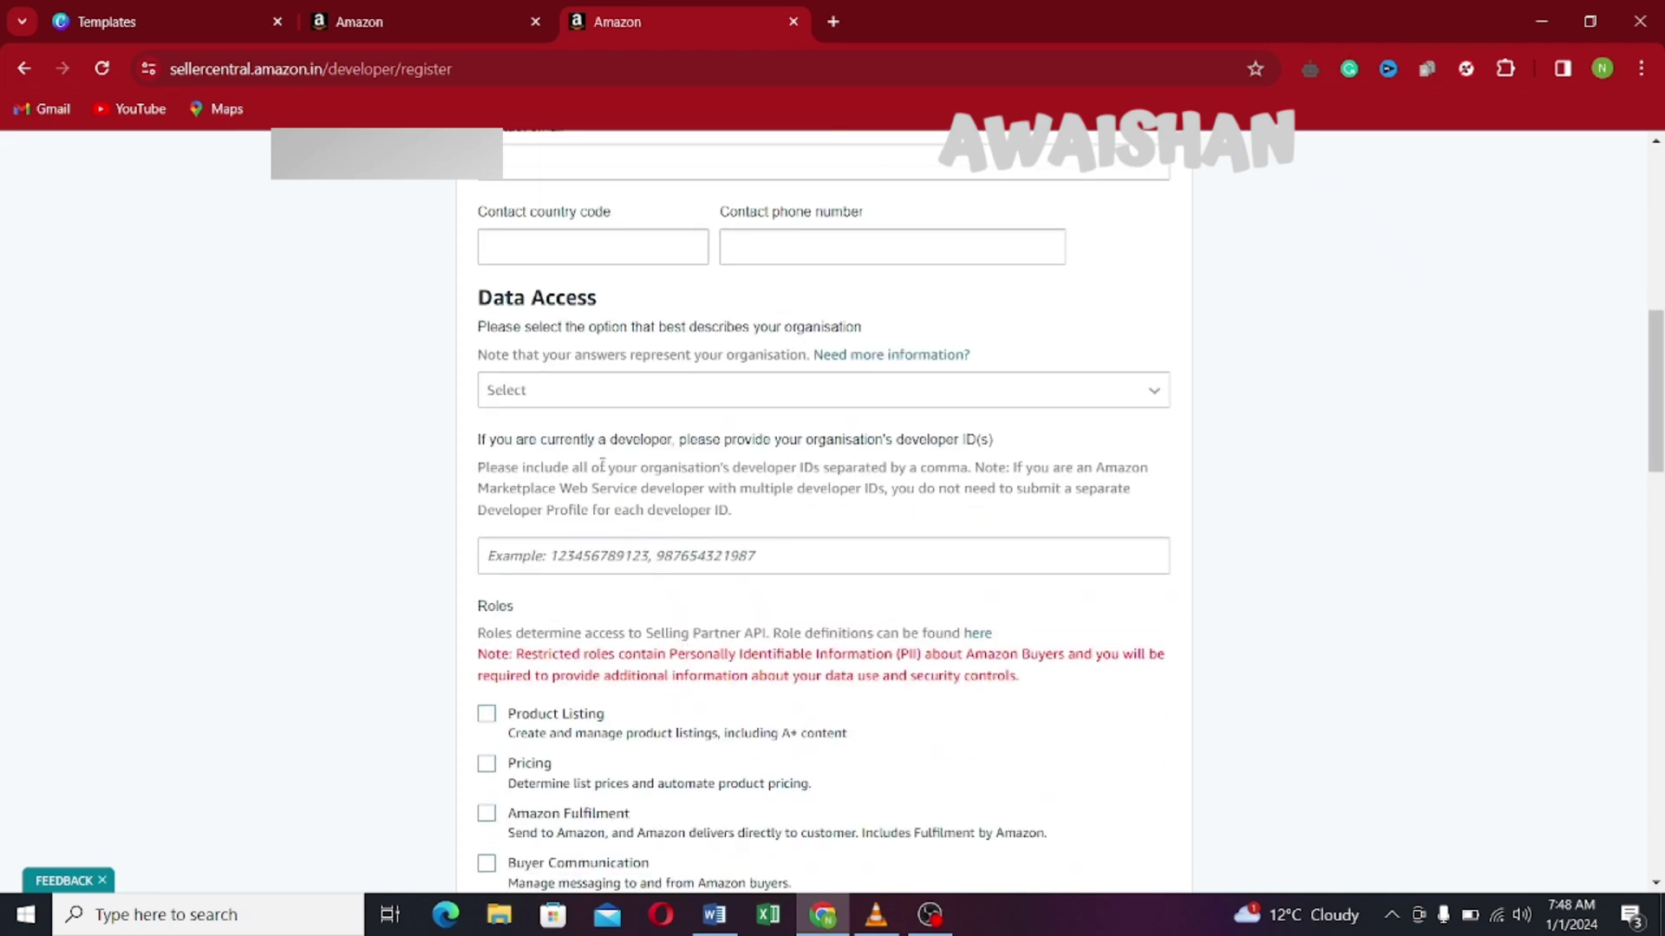
{"action": "scroll", "coordinate": [607, 472], "scroll_direction": "down", "scroll_amount": 2}
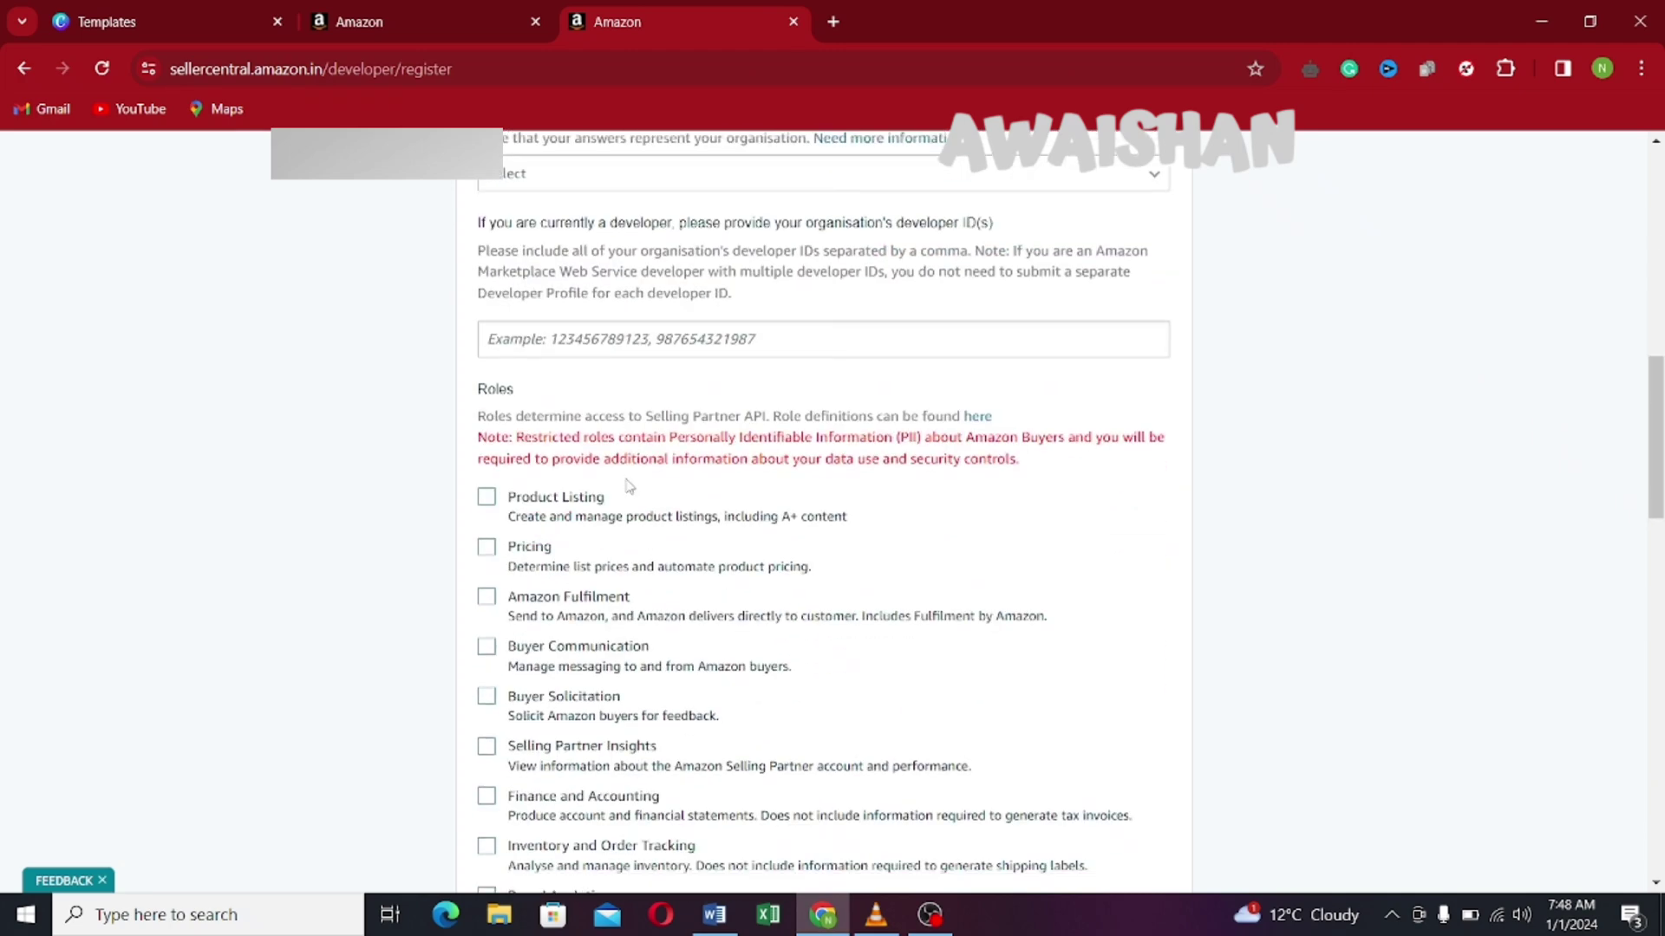
{"action": "scroll", "coordinate": [629, 486], "scroll_direction": "down", "scroll_amount": 1}
{"action": "scroll", "coordinate": [629, 487], "scroll_direction": "down", "scroll_amount": 1}
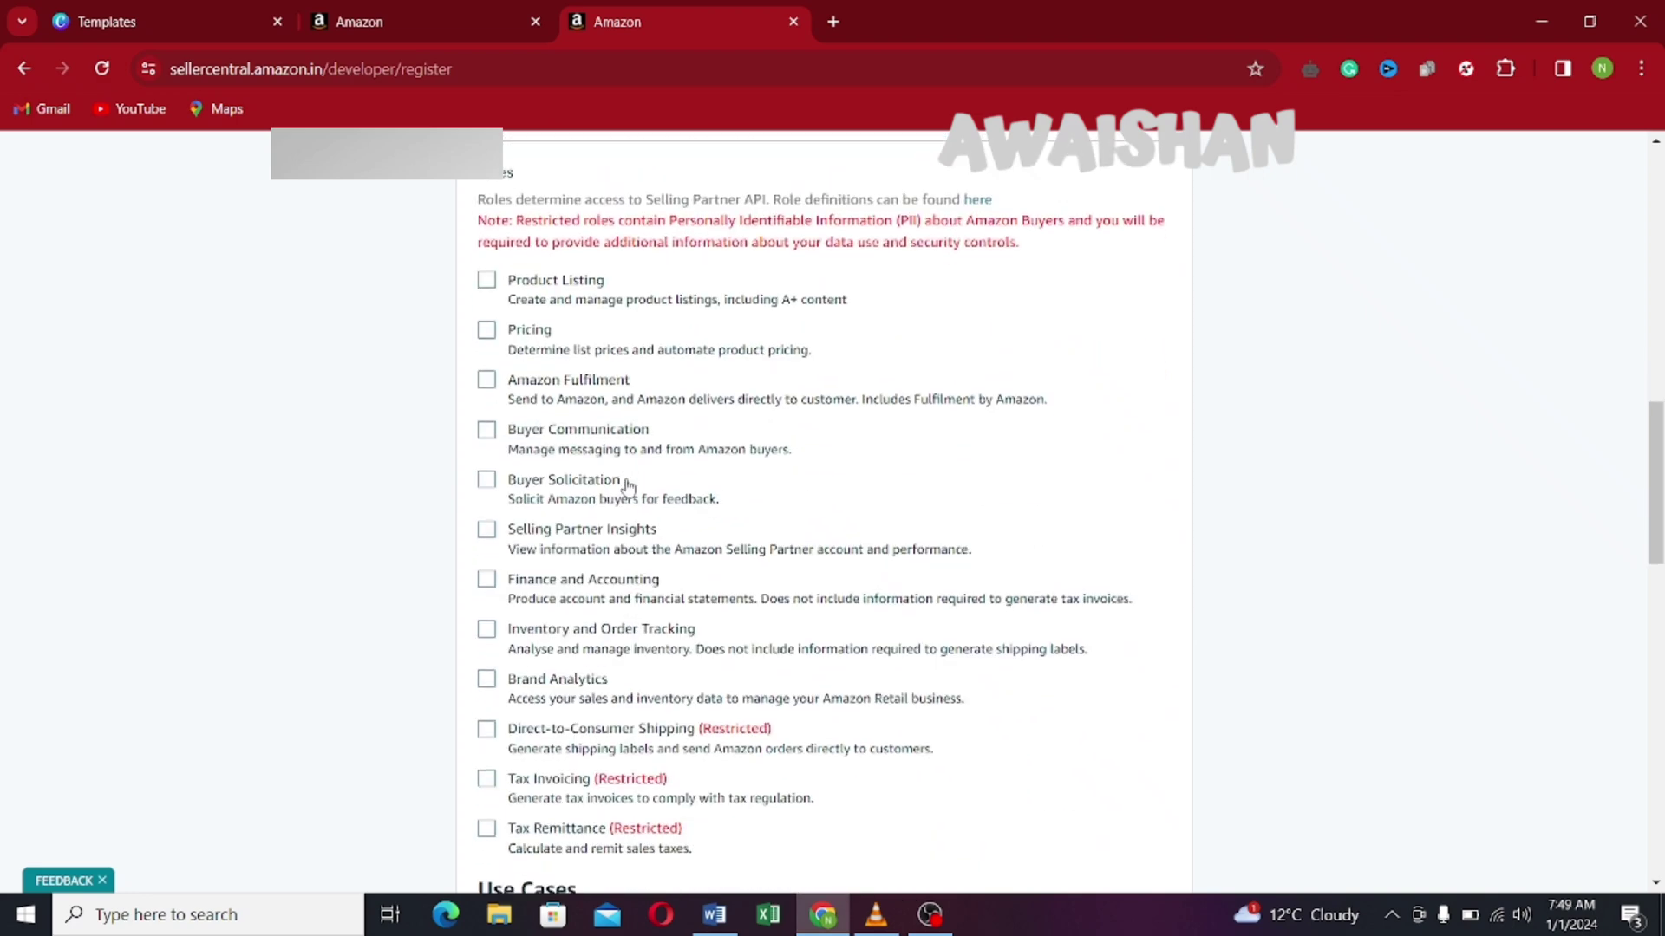
{"action": "scroll", "coordinate": [597, 418], "scroll_direction": "down", "scroll_amount": 3}
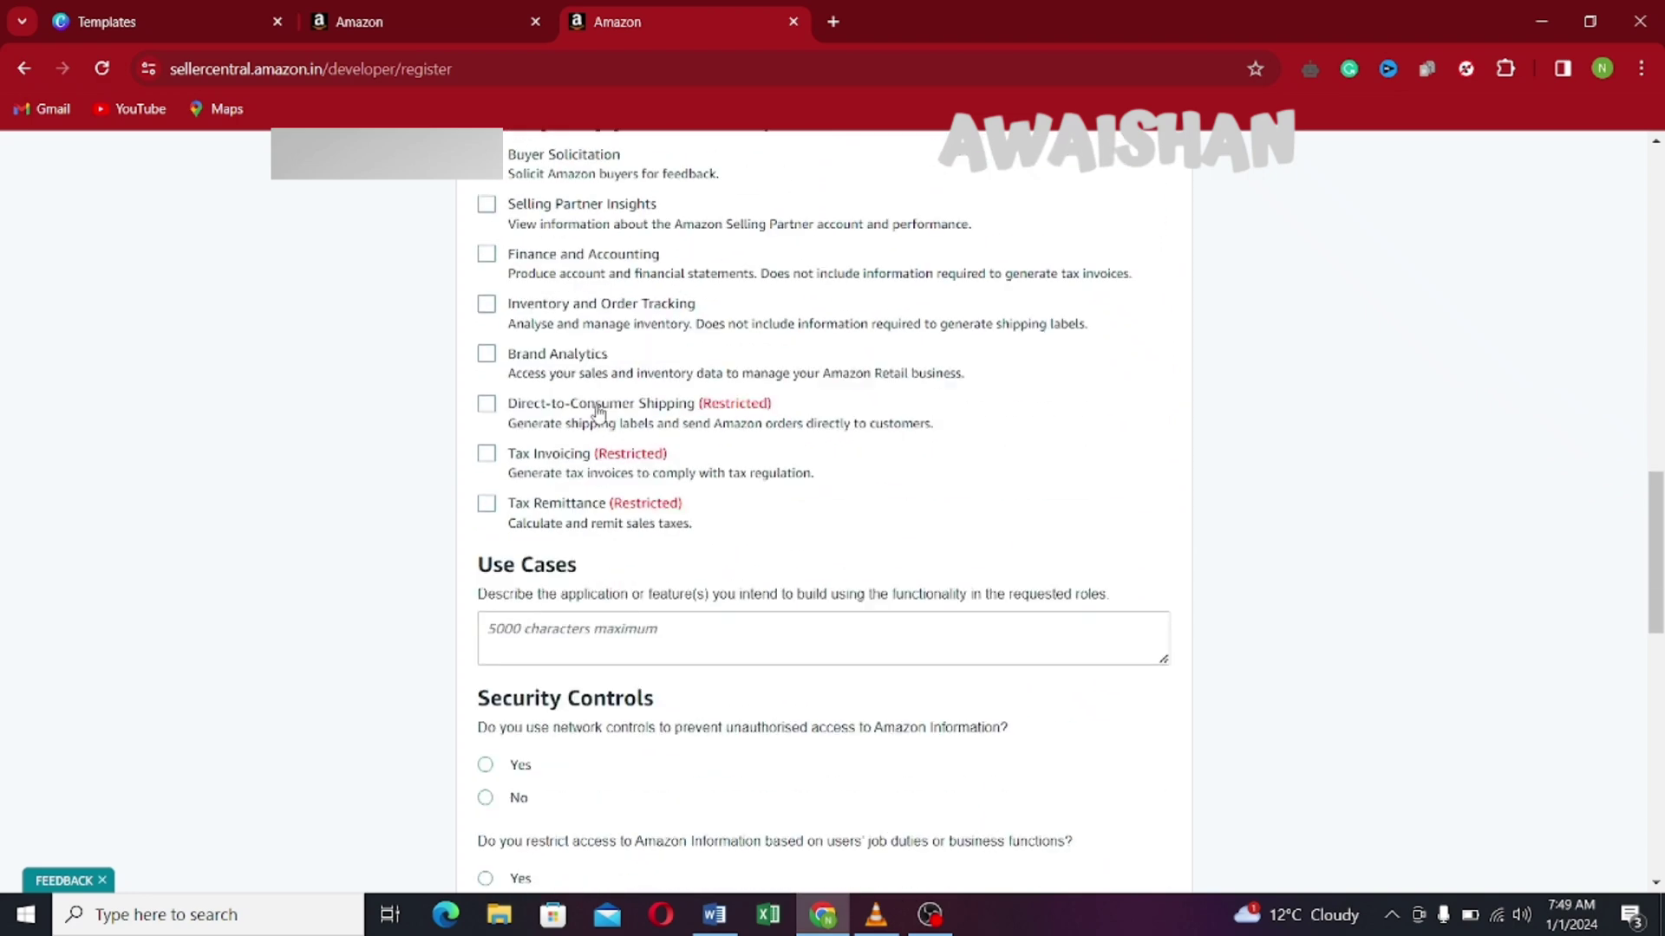
{"action": "scroll", "coordinate": [607, 434], "scroll_direction": "down", "scroll_amount": 3}
{"action": "scroll", "coordinate": [623, 457], "scroll_direction": "down", "scroll_amount": 7}
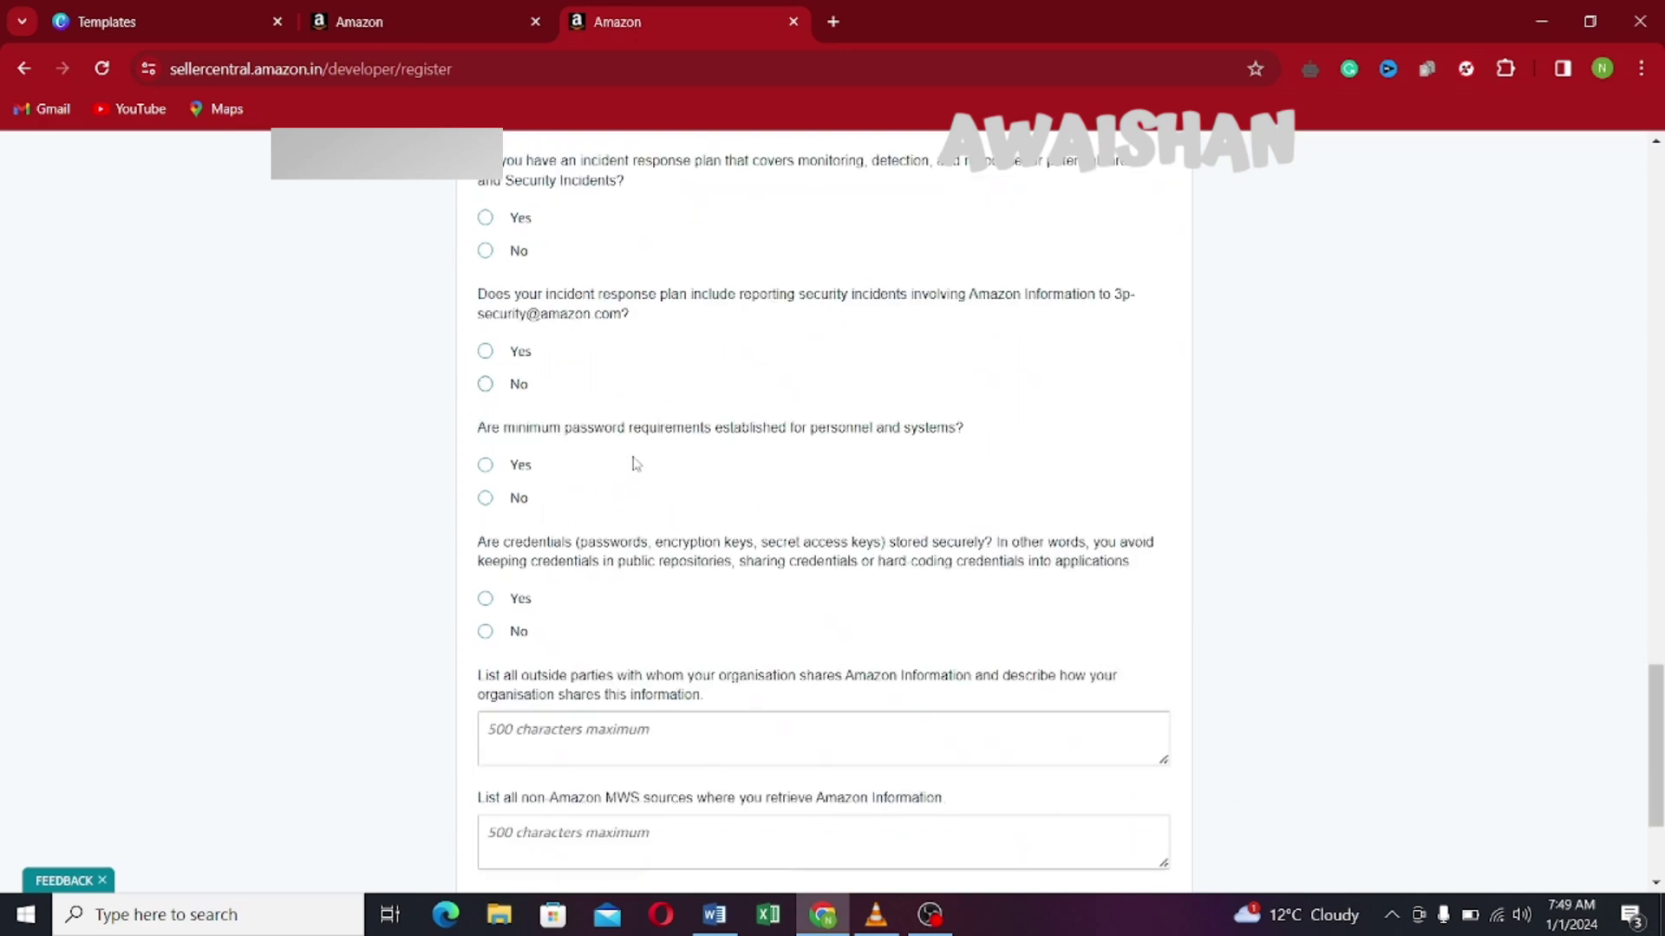
{"action": "scroll", "coordinate": [1163, 792], "scroll_direction": "up", "scroll_amount": 9}
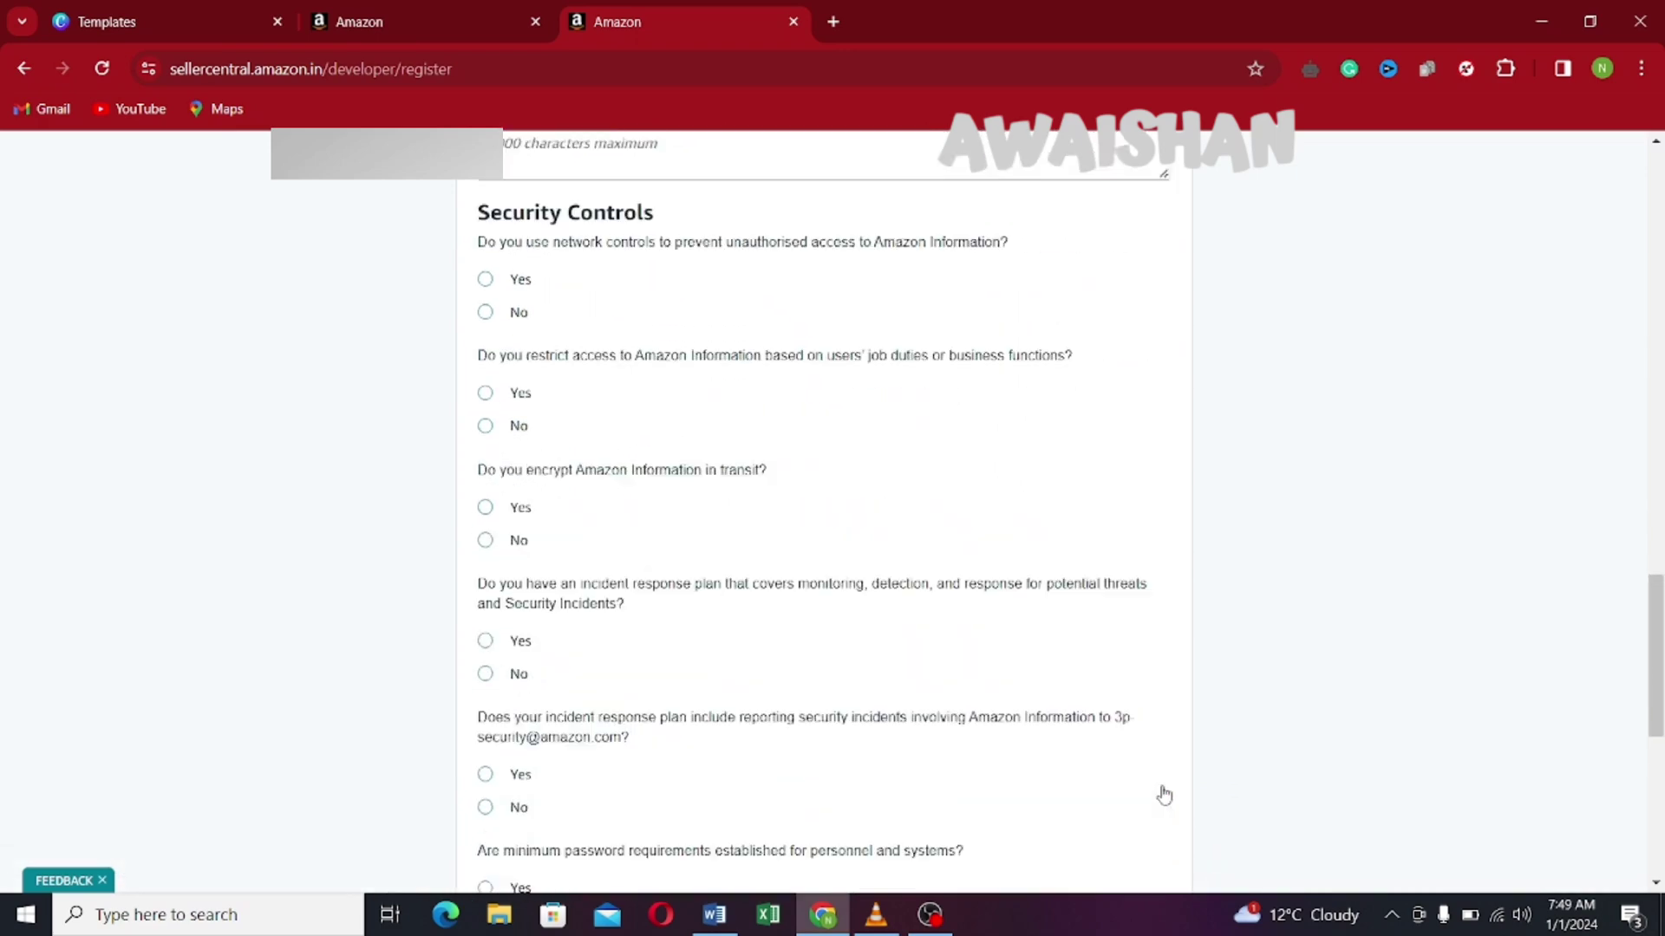
{"action": "scroll", "coordinate": [1164, 792], "scroll_direction": "up", "scroll_amount": 4}
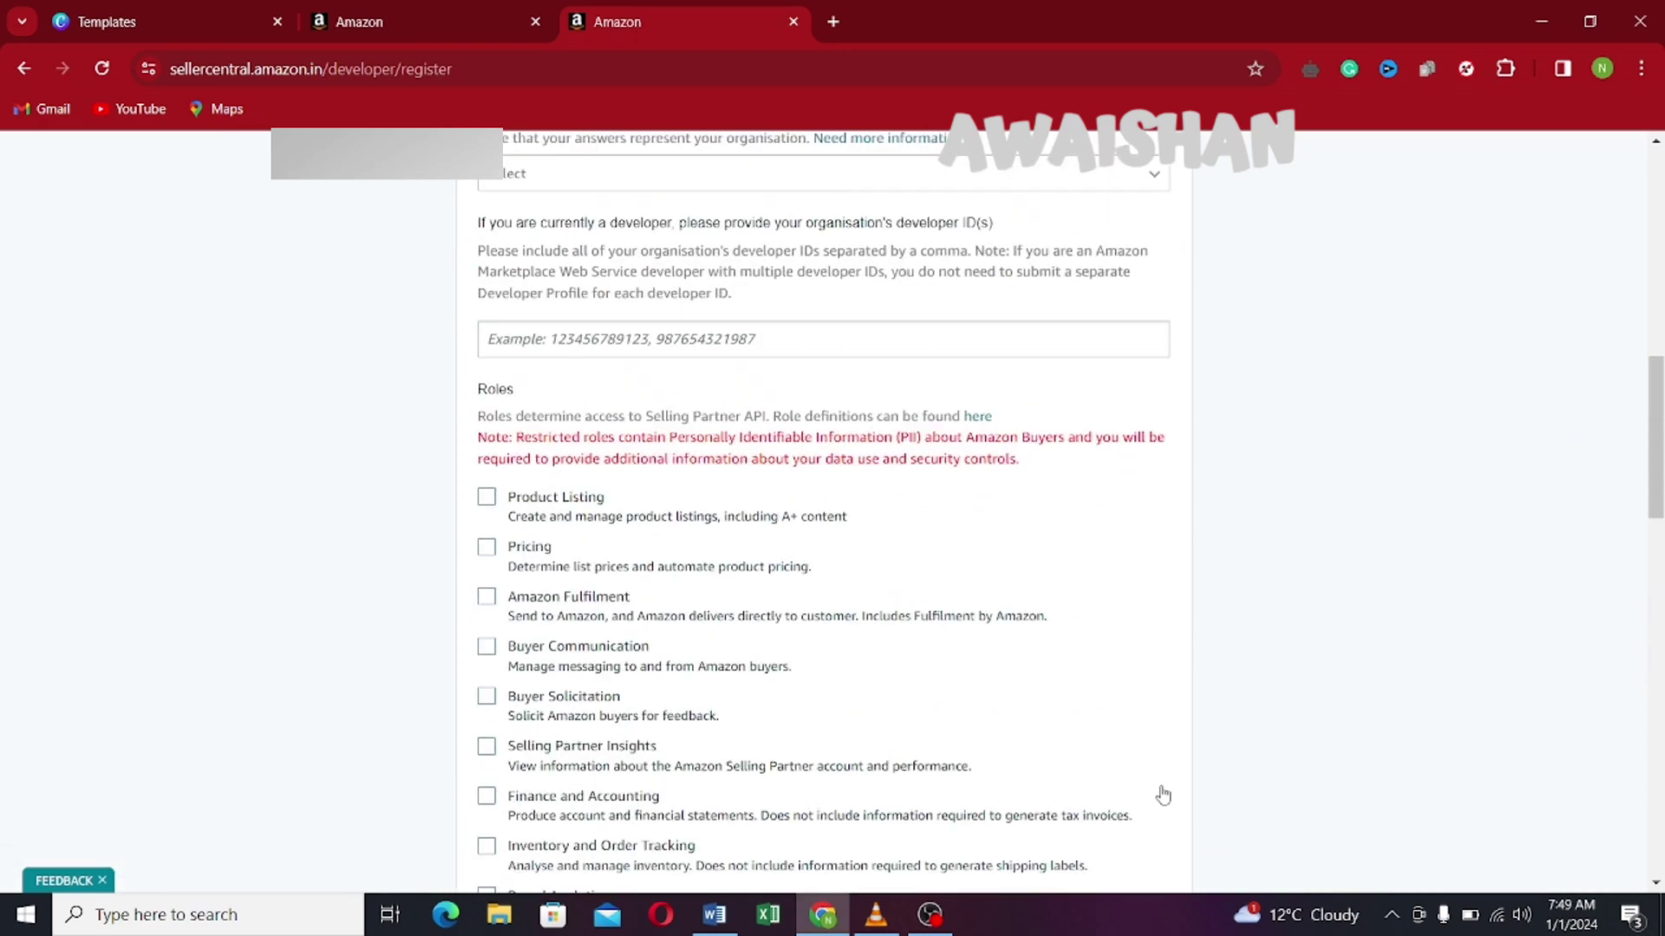
{"action": "scroll", "coordinate": [1164, 793], "scroll_direction": "up", "scroll_amount": 5}
{"action": "scroll", "coordinate": [1164, 792], "scroll_direction": "up", "scroll_amount": 5}
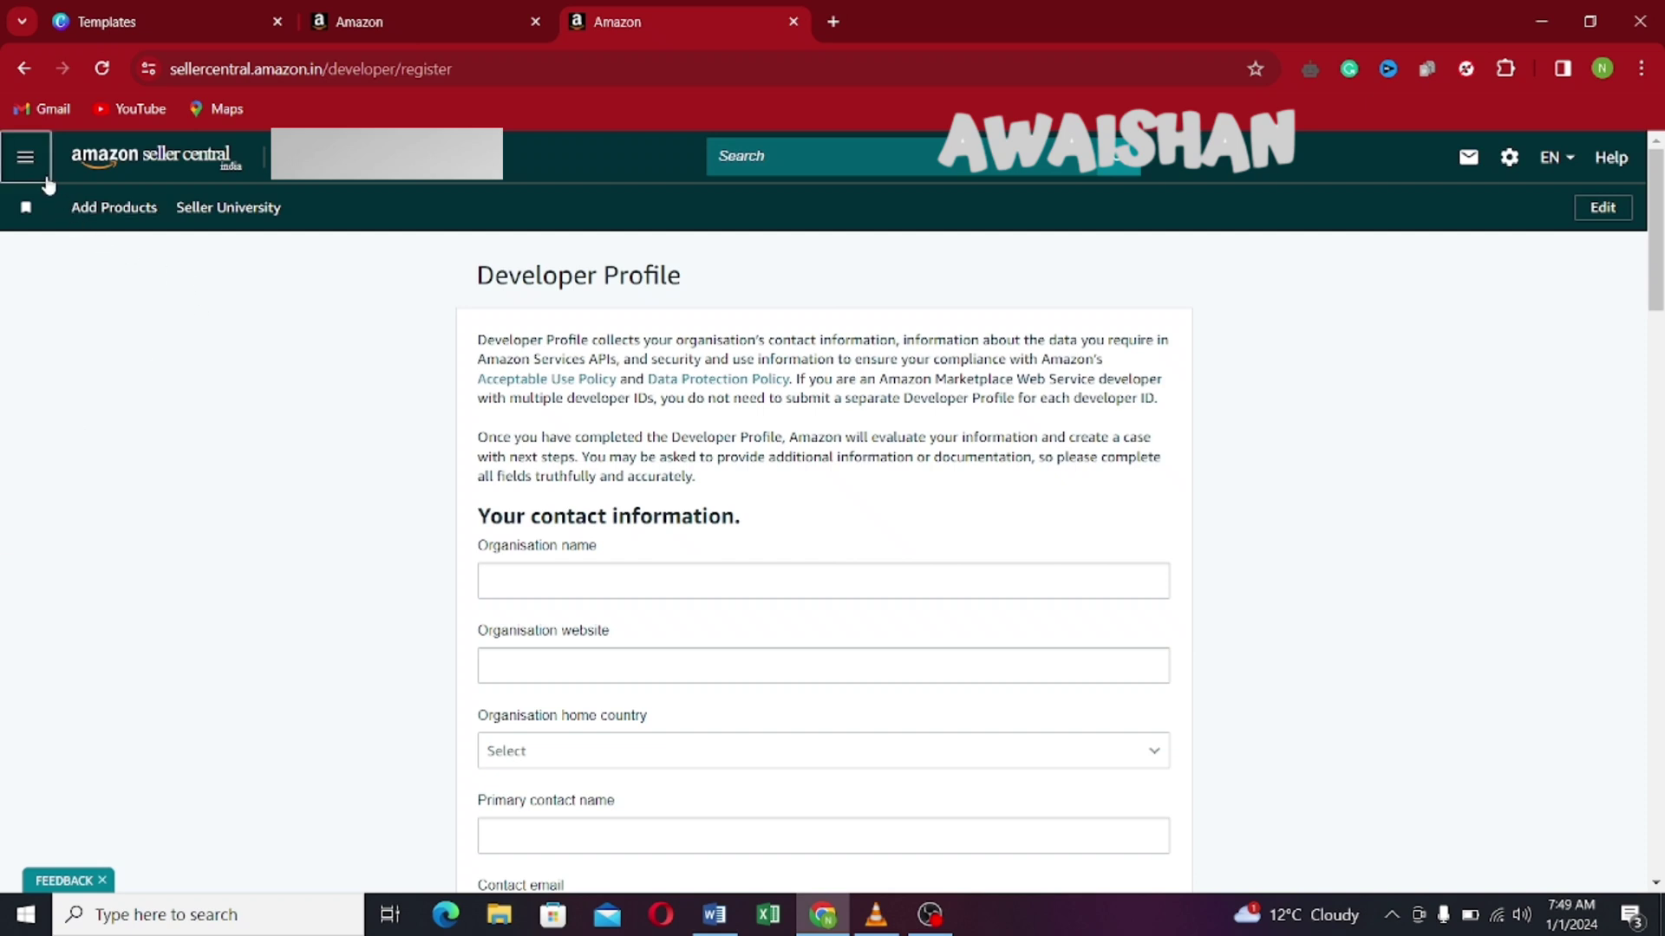
- Review the Partner Network pages listed in Seller Central, then switch to Word and read the Services topics in the part 8 outline
{"action": "left_click", "coordinate": [44, 173]}
{"action": "mouse_move", "coordinate": [118, 778]}
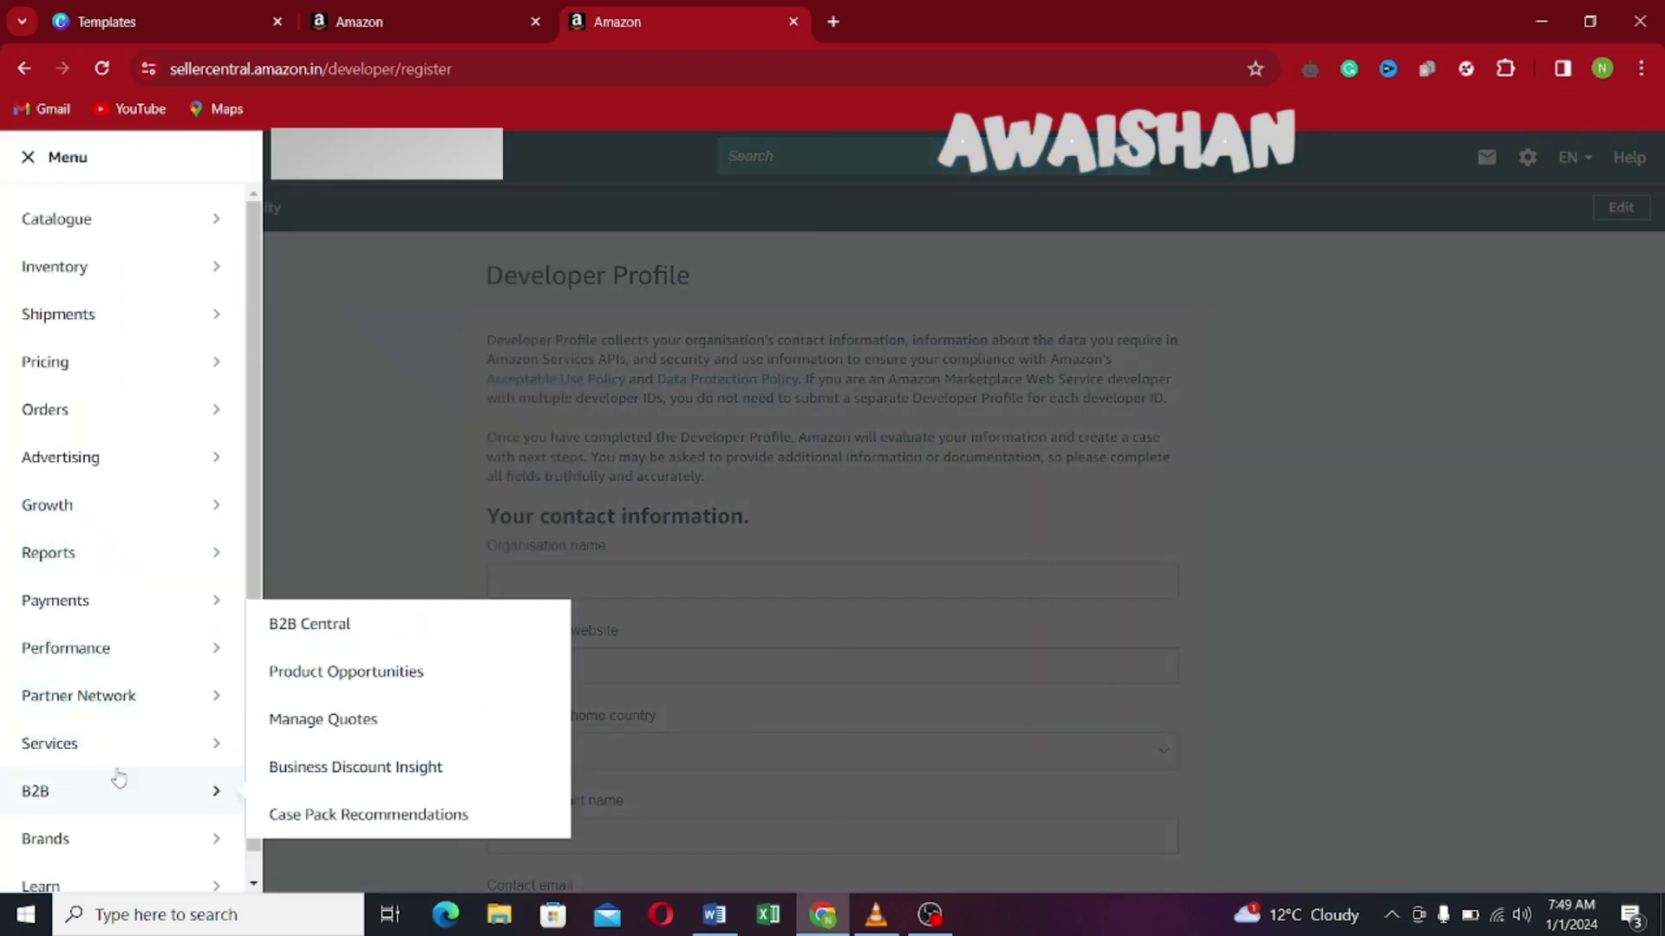
{"action": "mouse_move", "coordinate": [102, 717]}
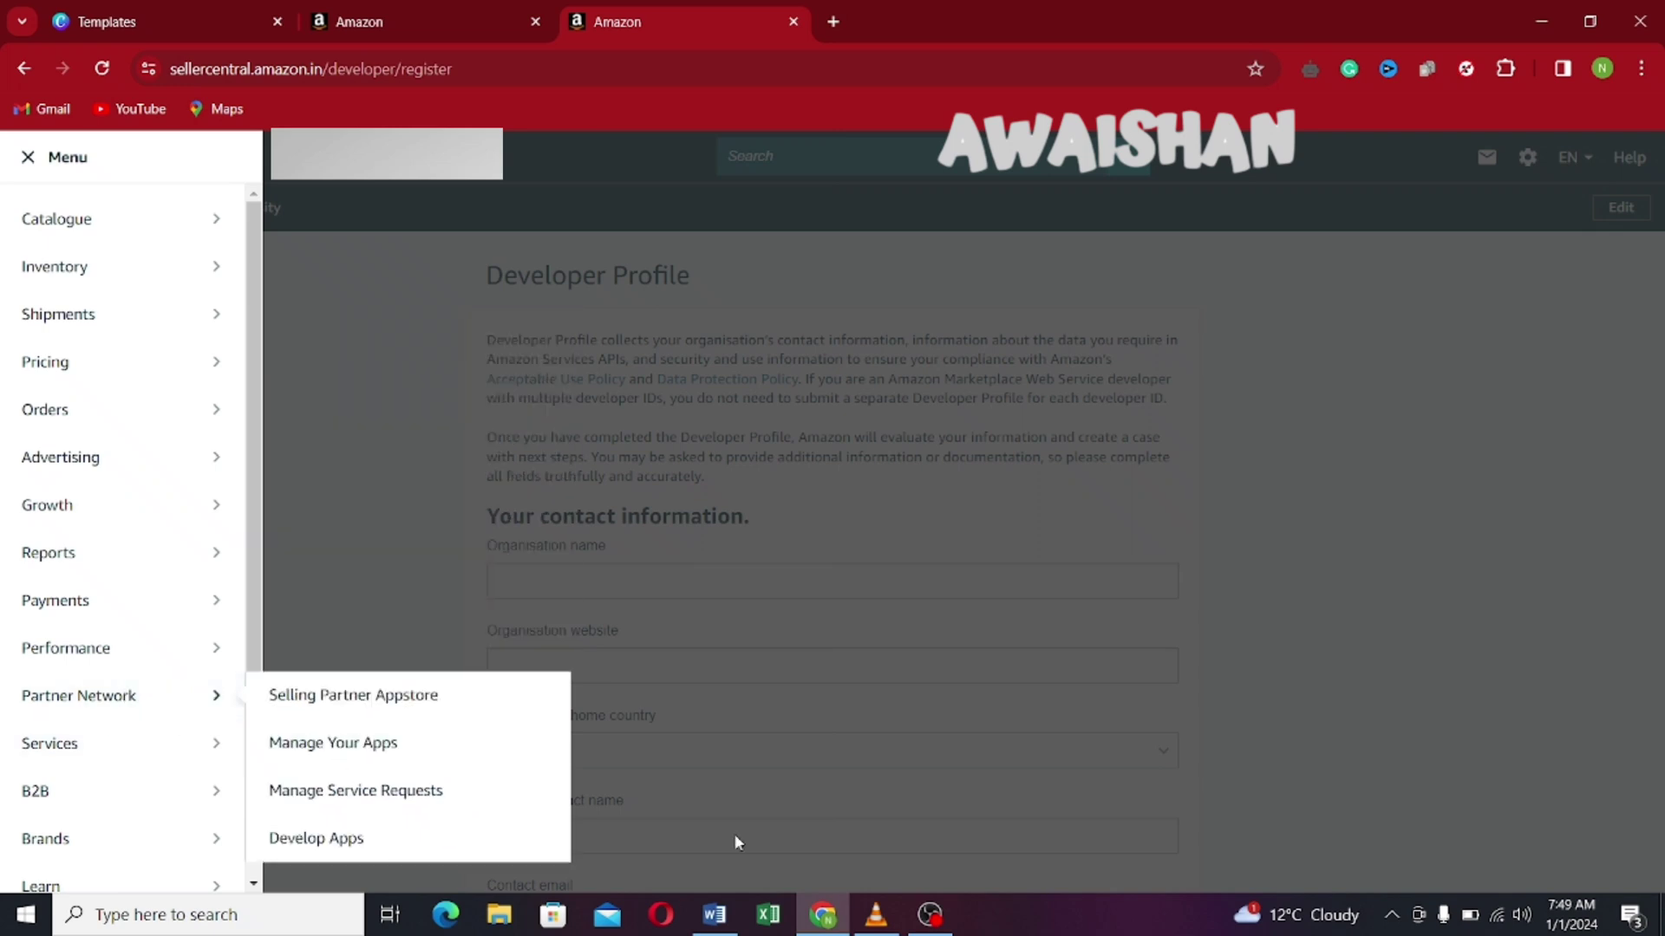
{"action": "left_click", "coordinate": [713, 915]}
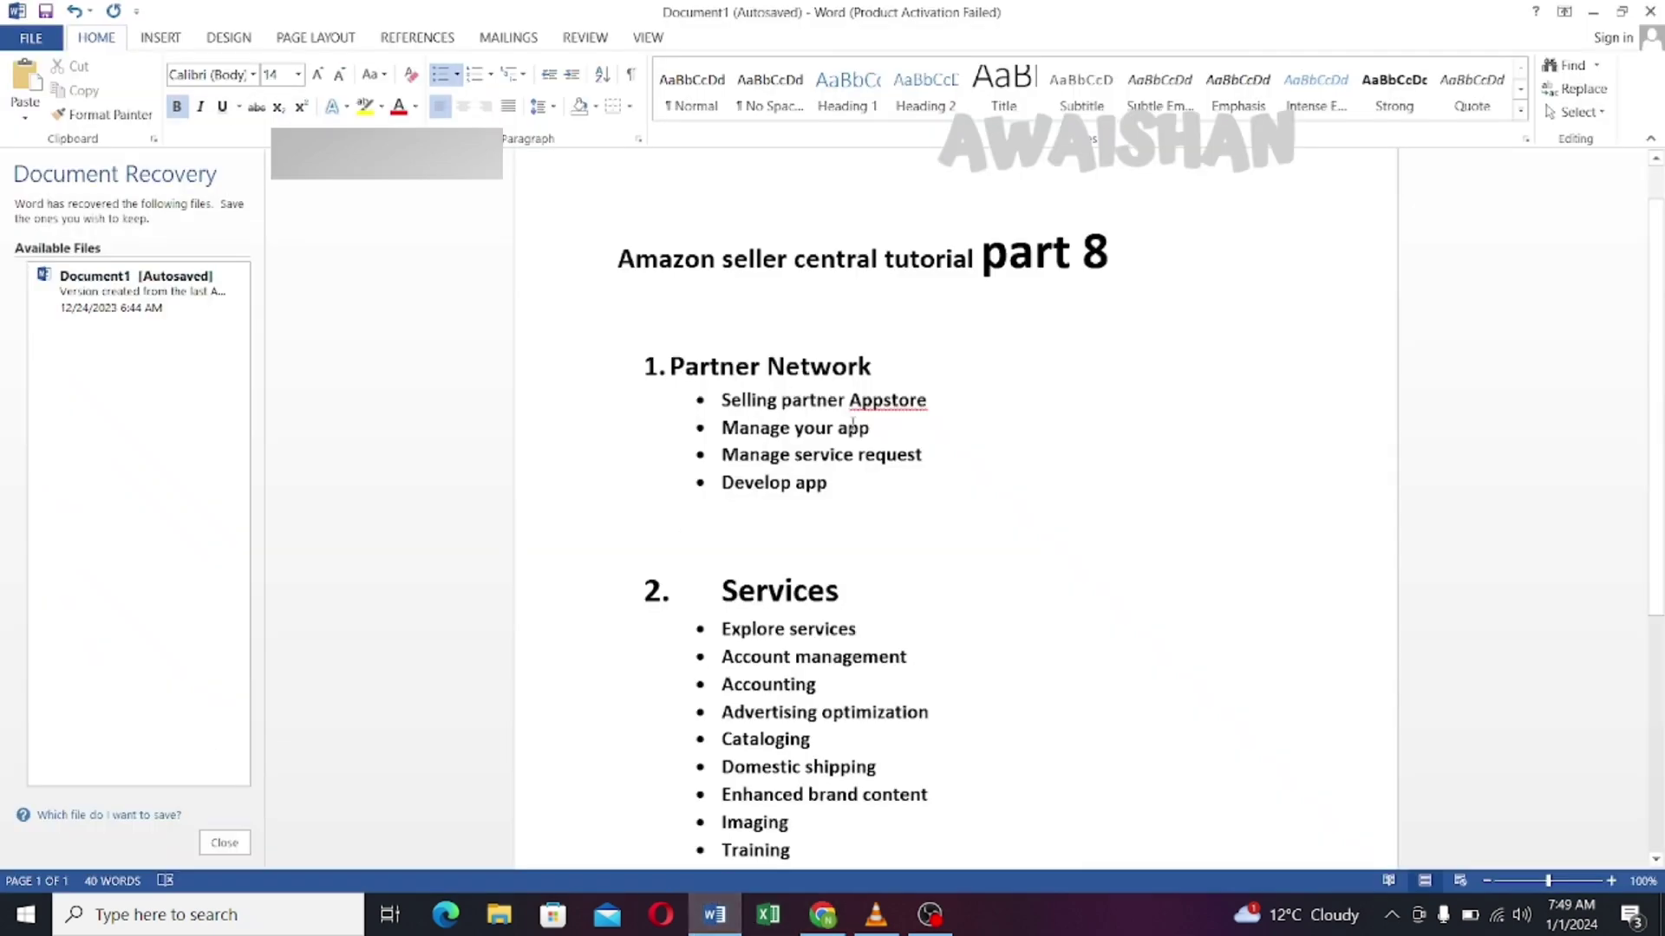
{"action": "scroll", "coordinate": [859, 423], "scroll_direction": "down", "scroll_amount": 3}
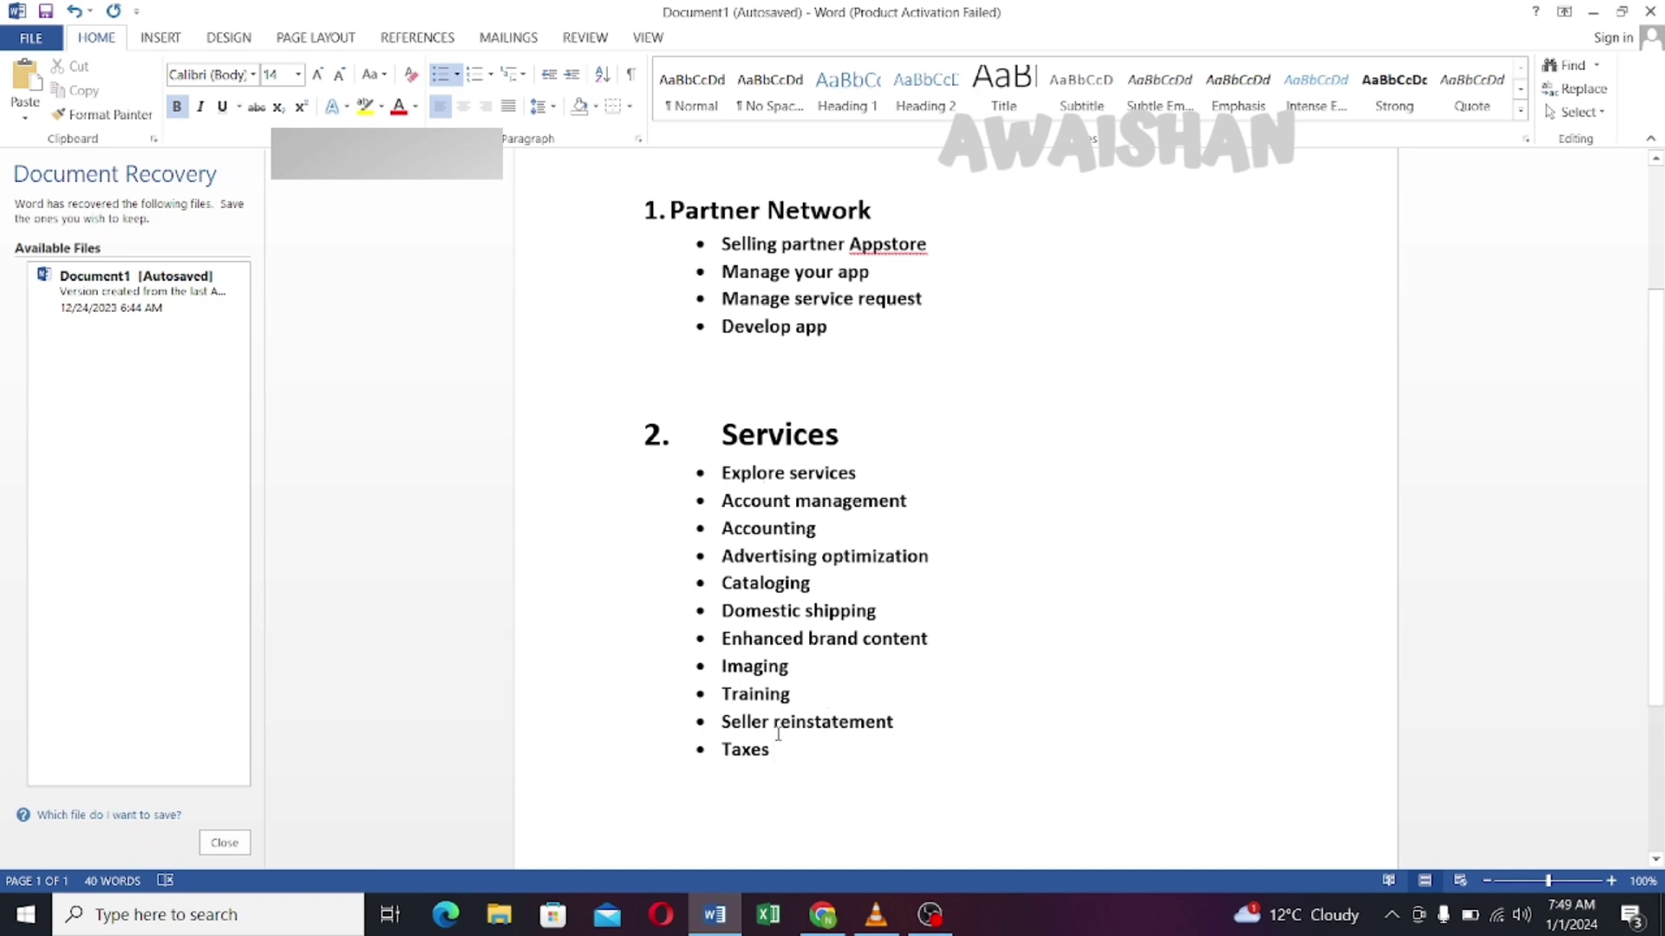
- Switch back to Chrome and open the Explore Services page of the Services section
{"action": "left_click", "coordinate": [822, 915]}
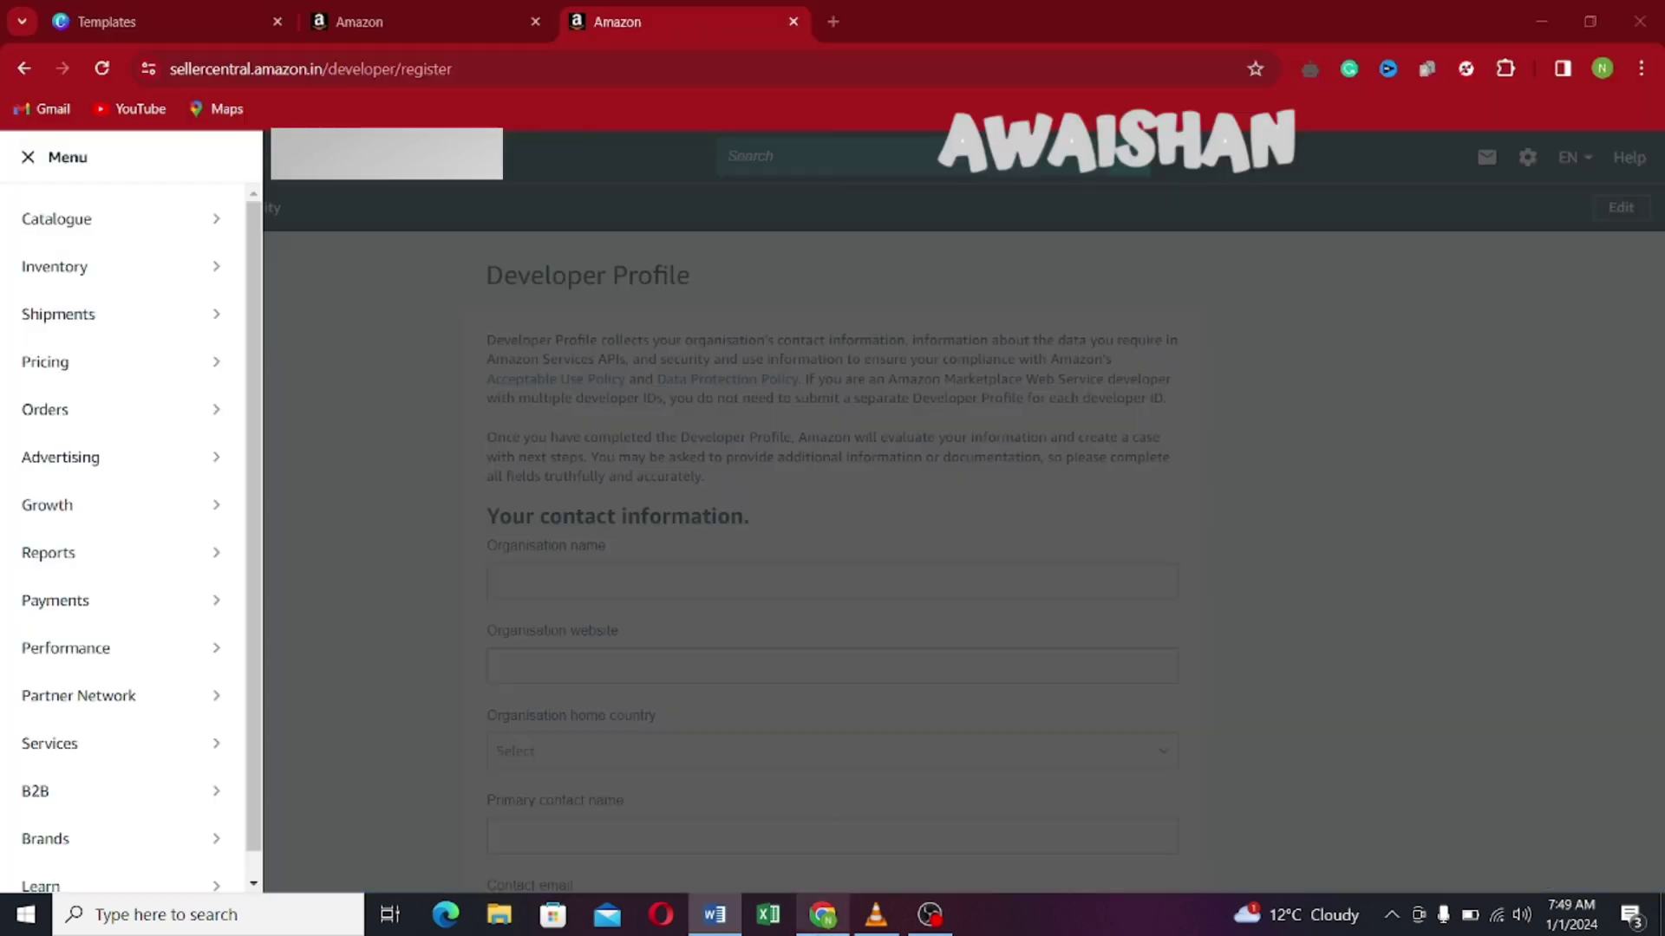
{"action": "mouse_move", "coordinate": [101, 713]}
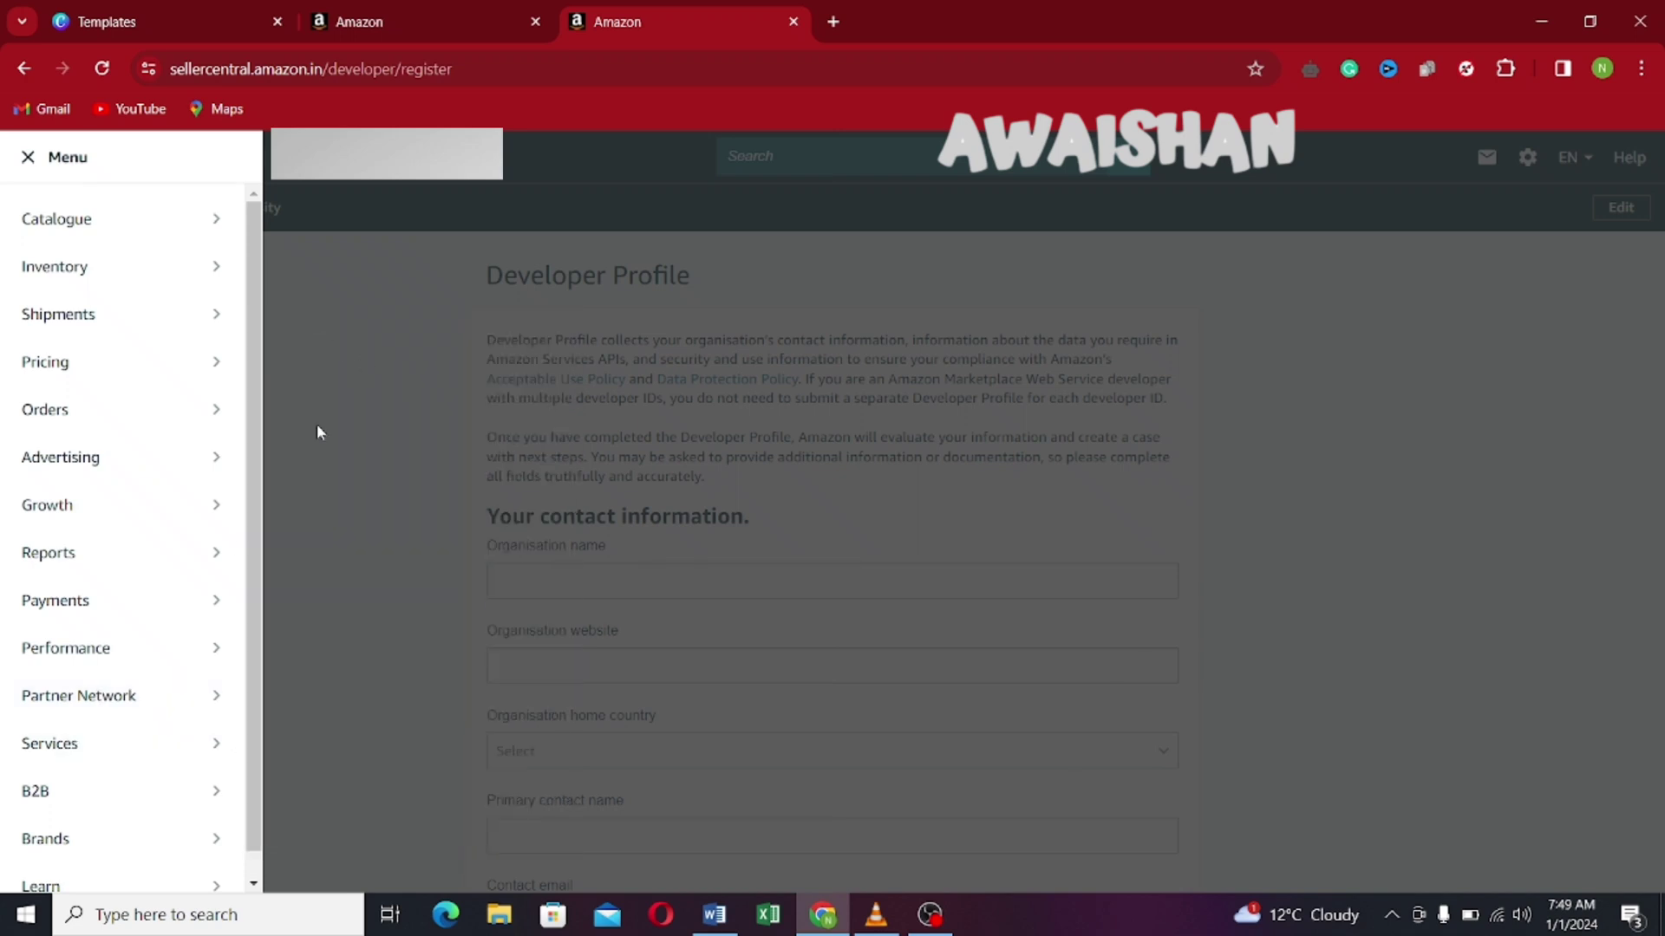
{"action": "mouse_move", "coordinate": [164, 751]}
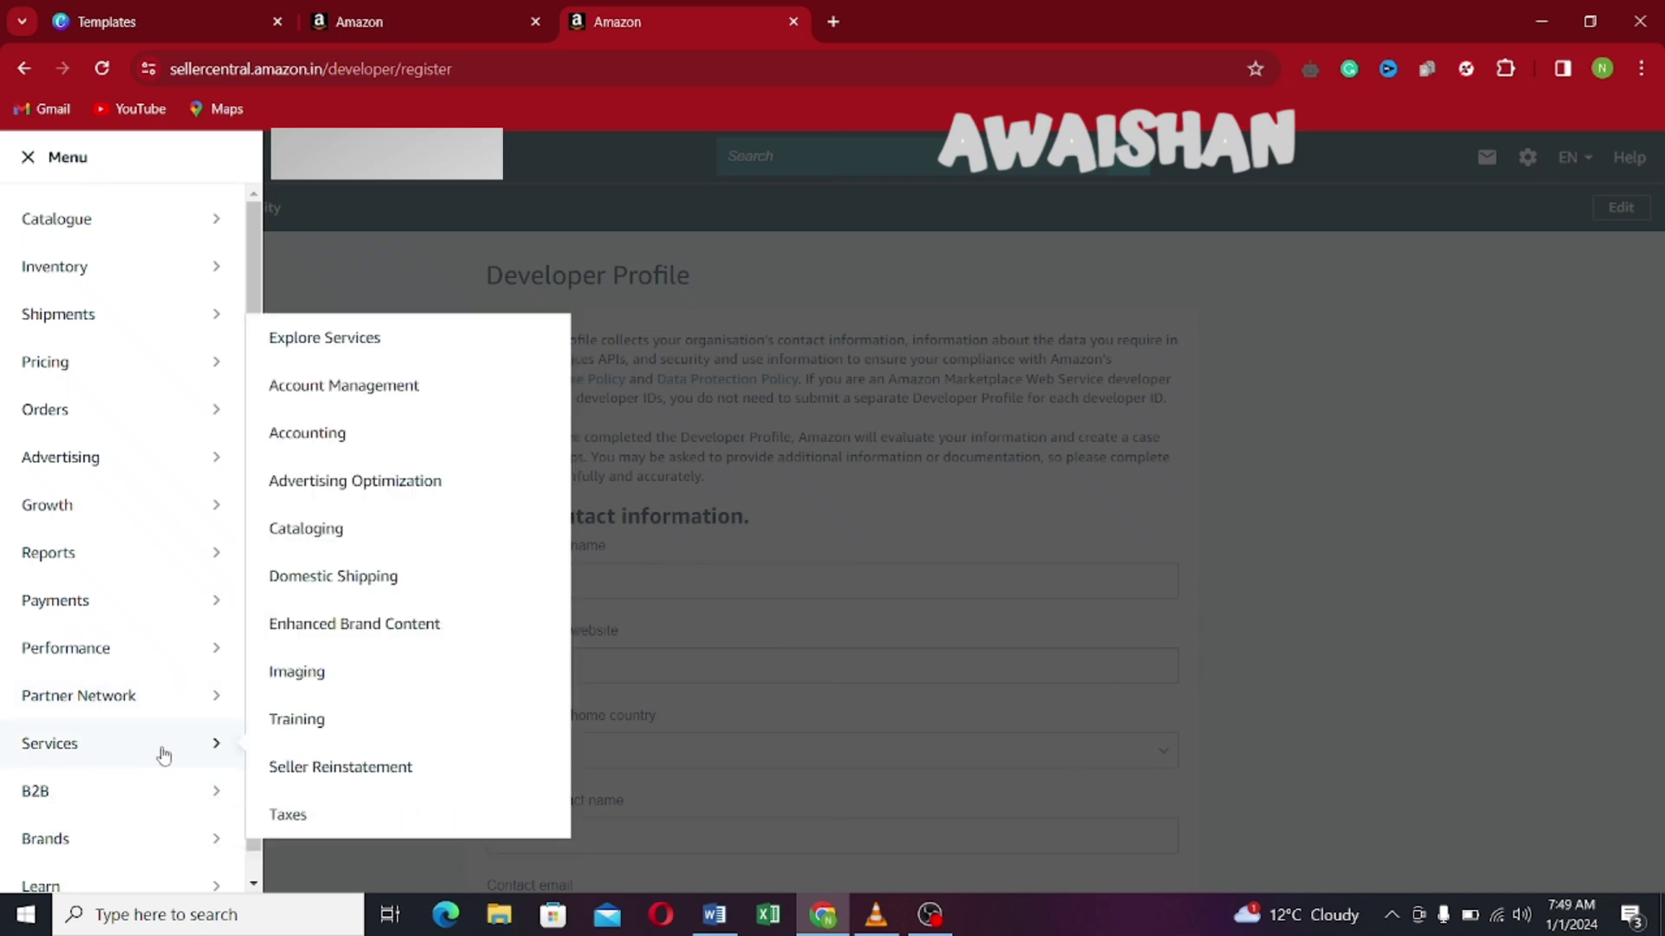
{"action": "left_click", "coordinate": [343, 358]}
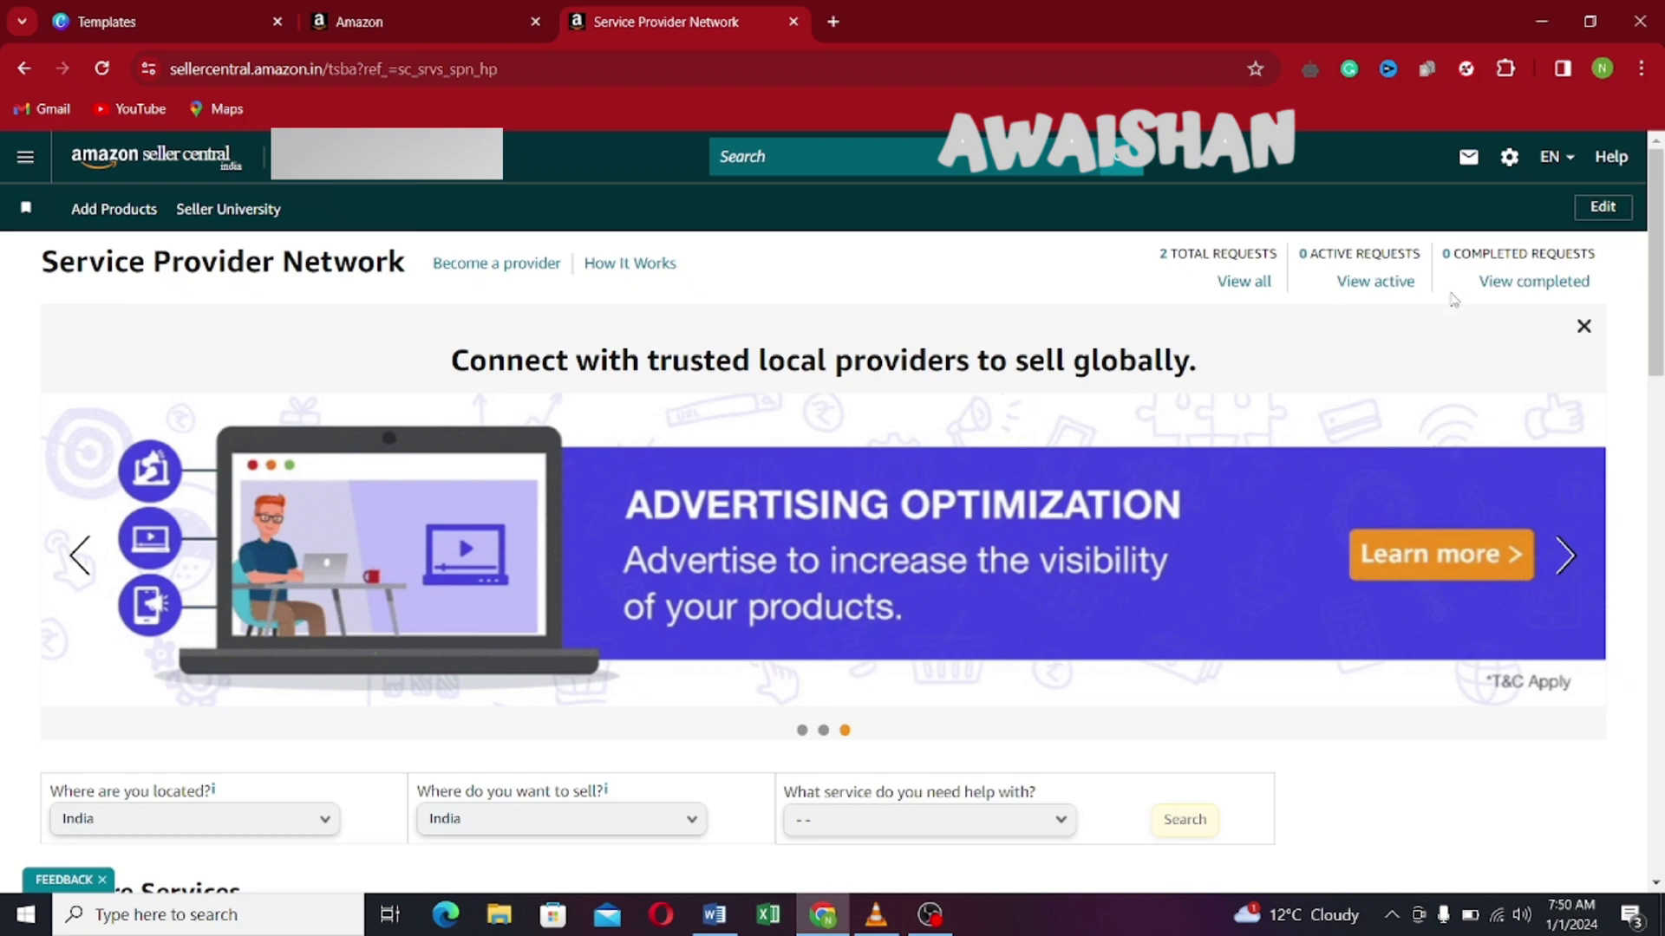
- Browse the service categories offered in the Service Provider Network, from Imaging to Translation
{"action": "scroll", "coordinate": [1135, 304], "scroll_direction": "down", "scroll_amount": 5}
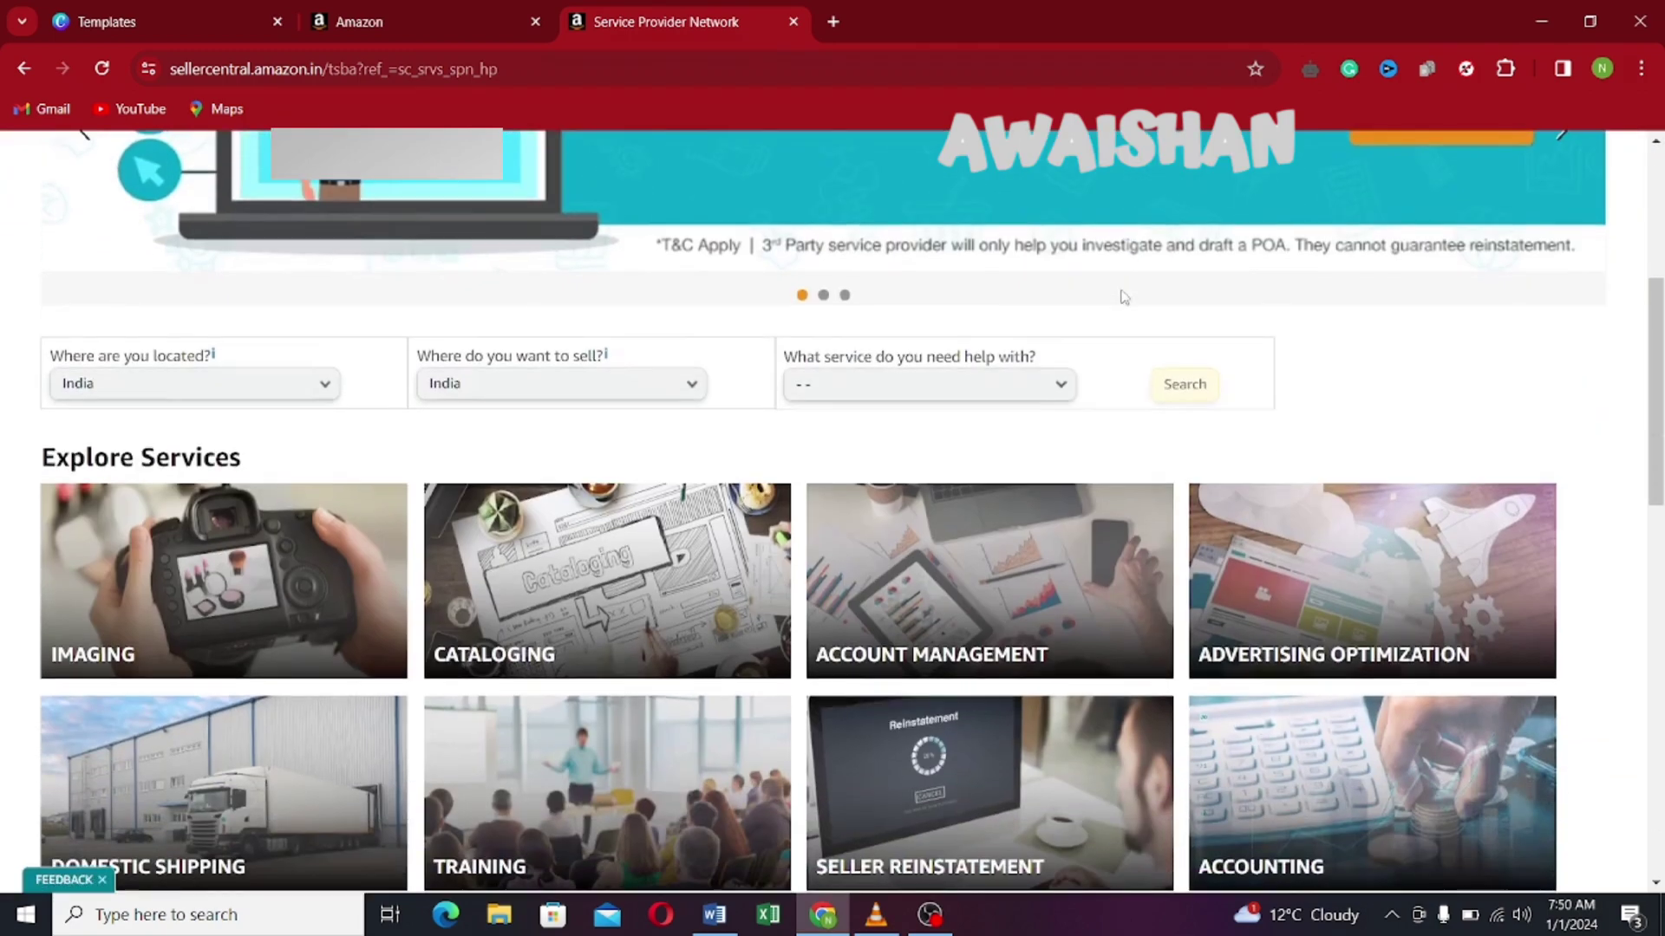
{"action": "scroll", "coordinate": [1123, 297], "scroll_direction": "down", "scroll_amount": 2}
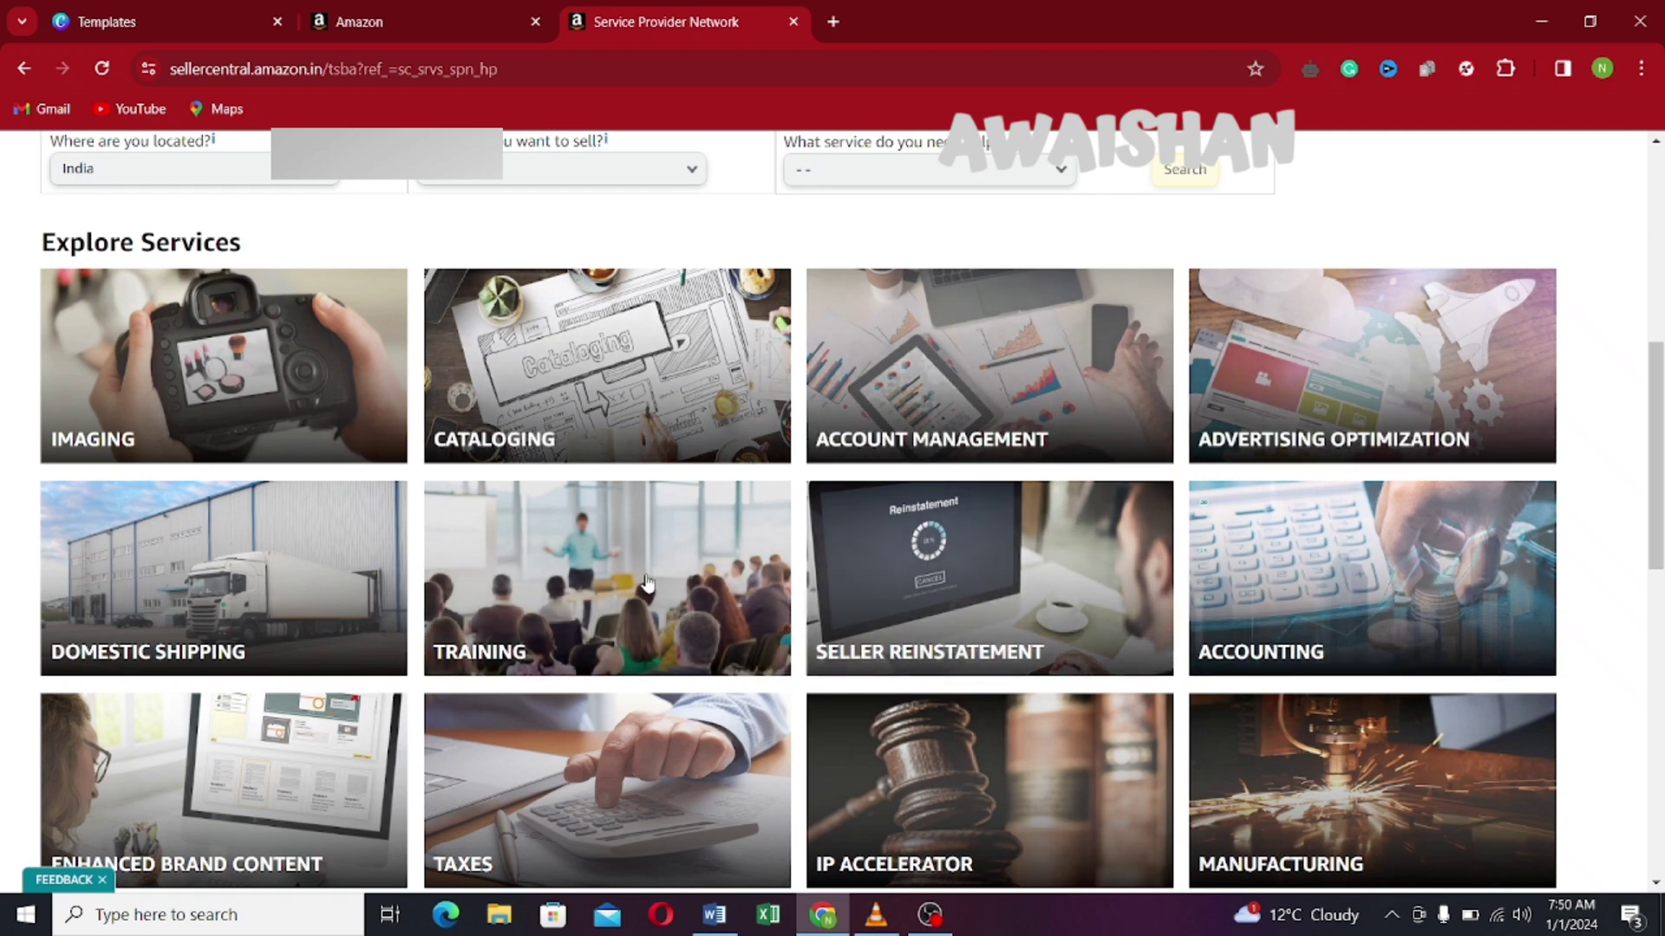
{"action": "scroll", "coordinate": [641, 599], "scroll_direction": "down", "scroll_amount": 2}
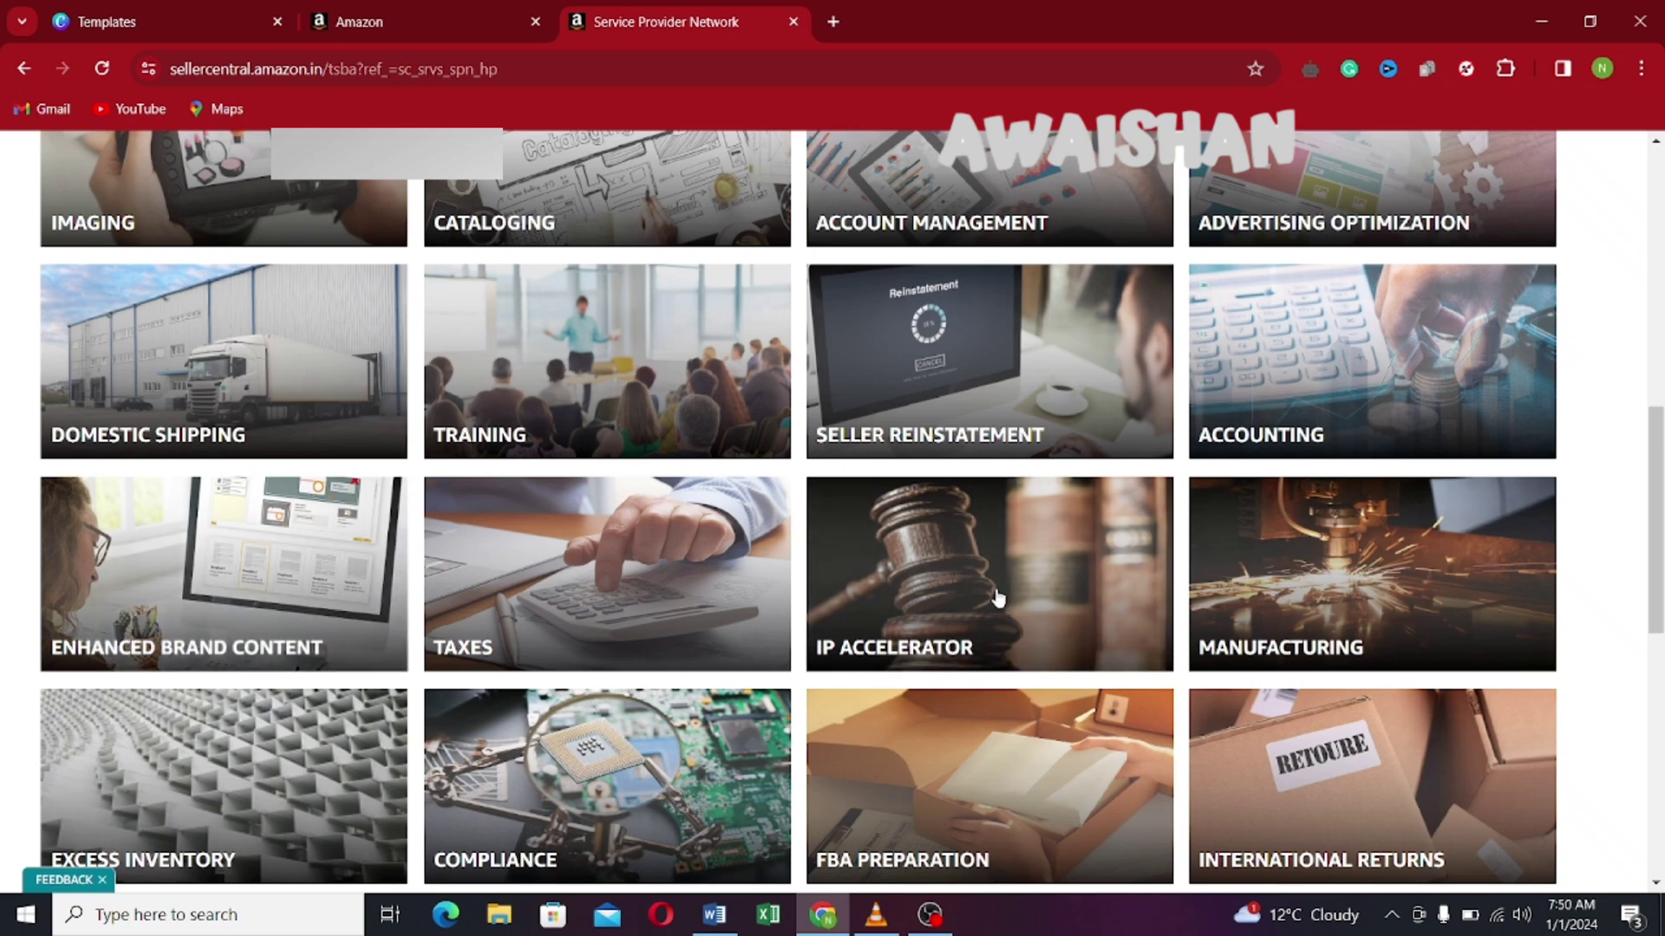
{"action": "scroll", "coordinate": [618, 576], "scroll_direction": "down", "scroll_amount": 3}
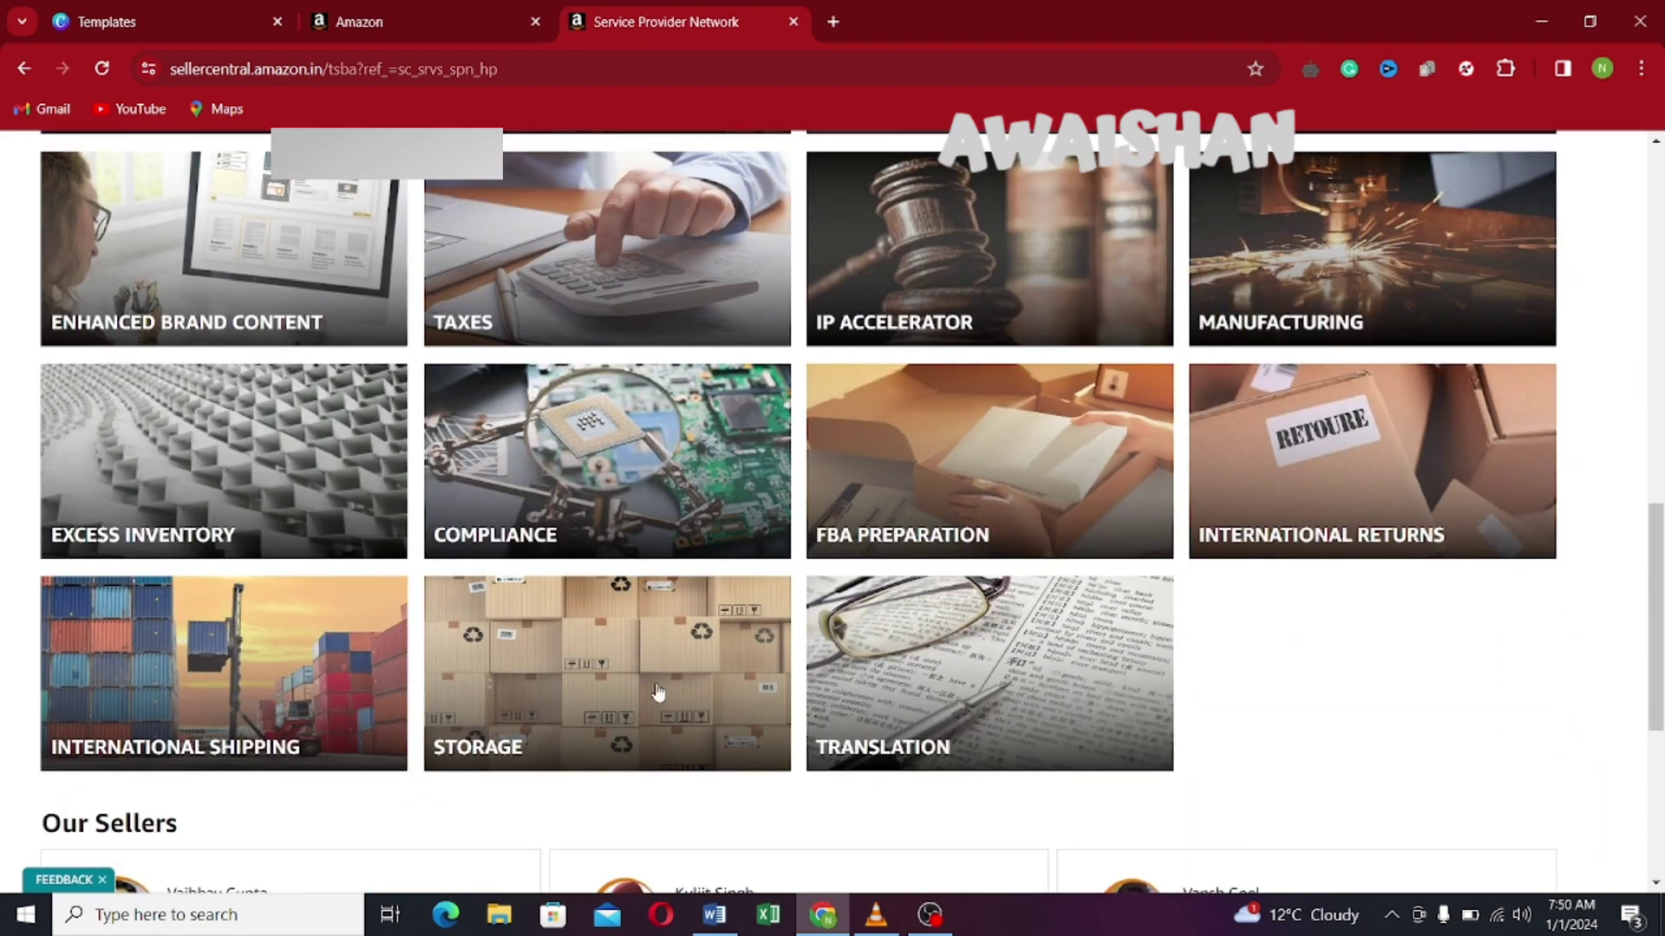
{"action": "scroll", "coordinate": [807, 590], "scroll_direction": "up", "scroll_amount": 9}
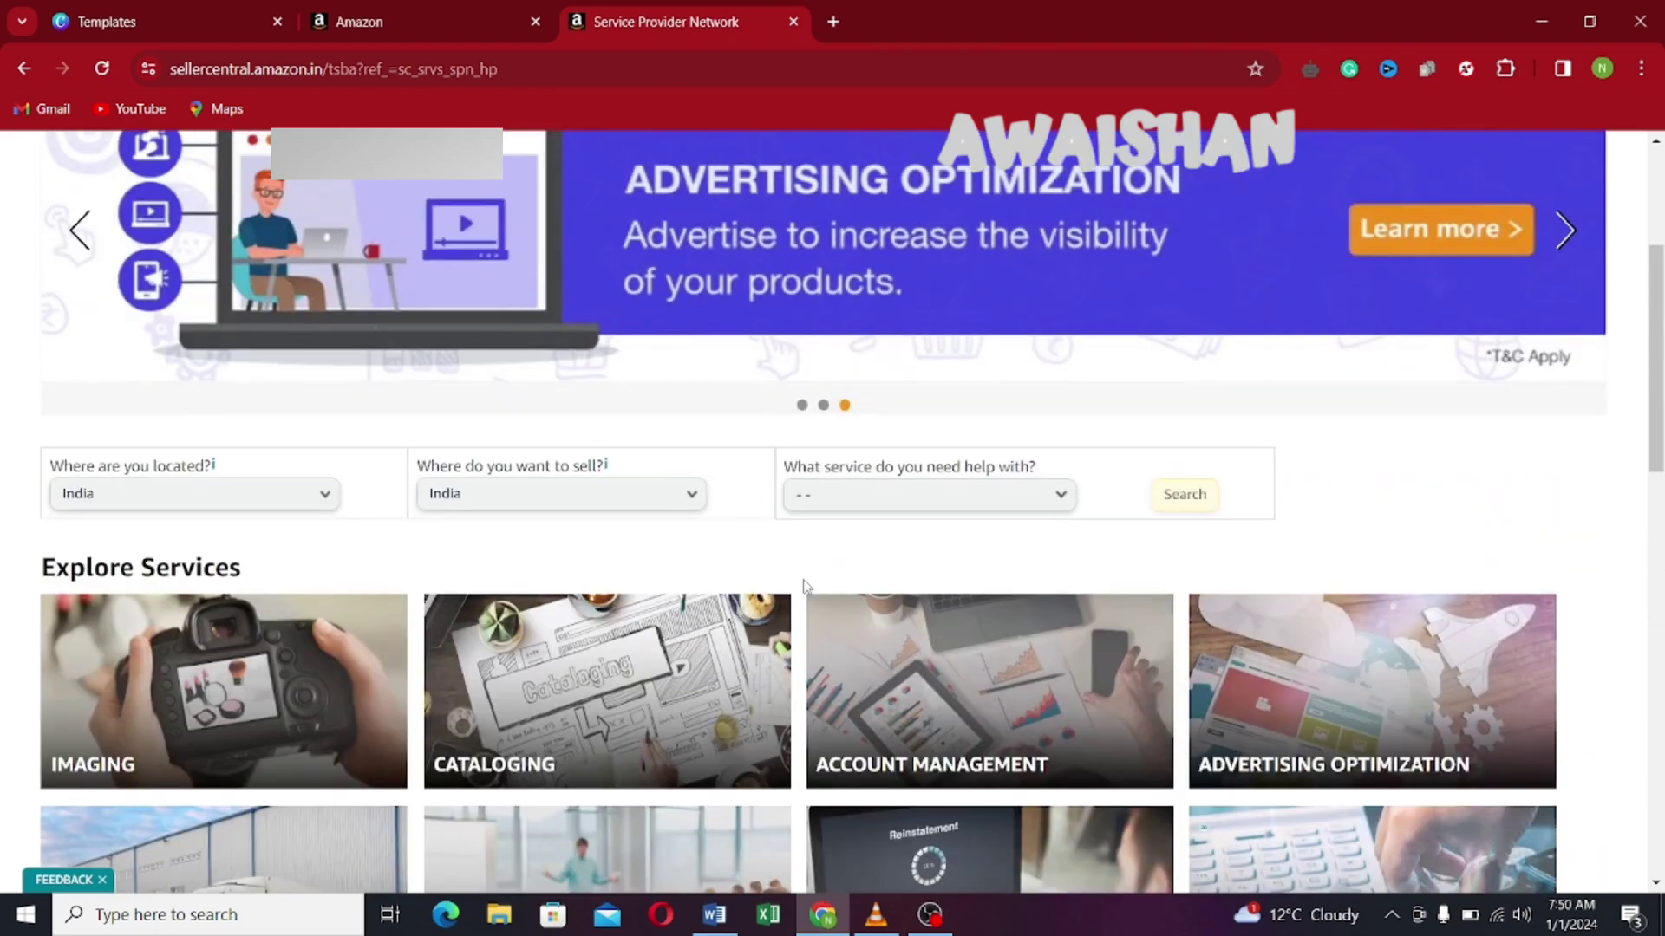
{"action": "scroll", "coordinate": [803, 586], "scroll_direction": "up", "scroll_amount": 4}
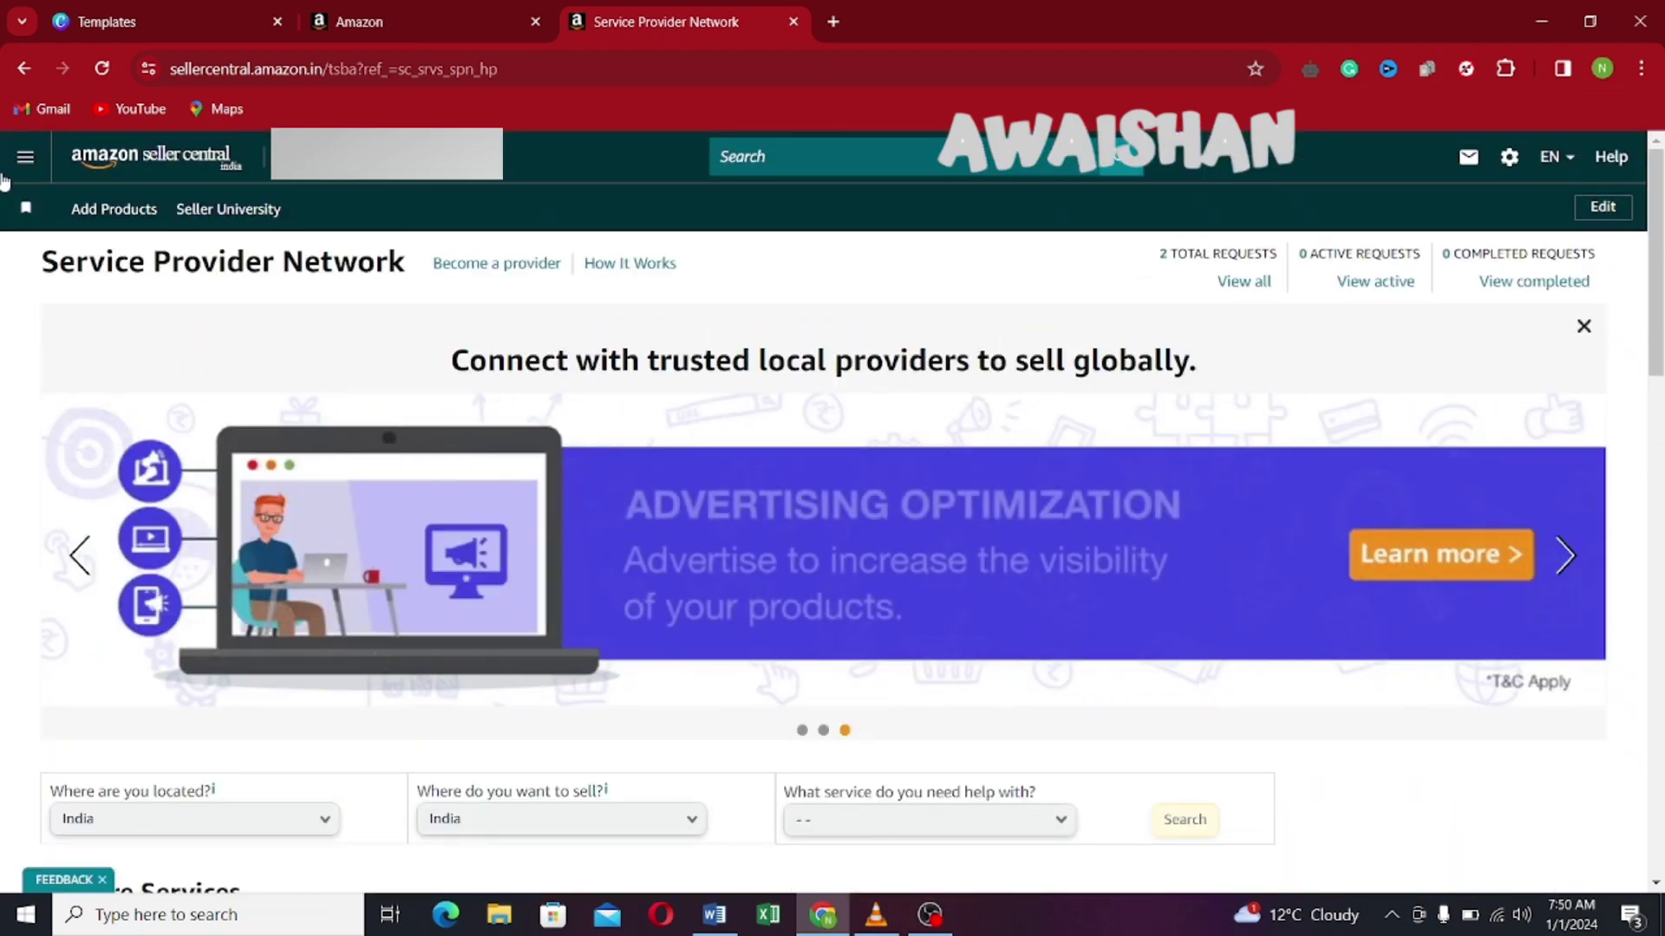
- Open the Account Management page of the Services section
{"action": "left_click", "coordinate": [26, 156]}
{"action": "mouse_move", "coordinate": [129, 744]}
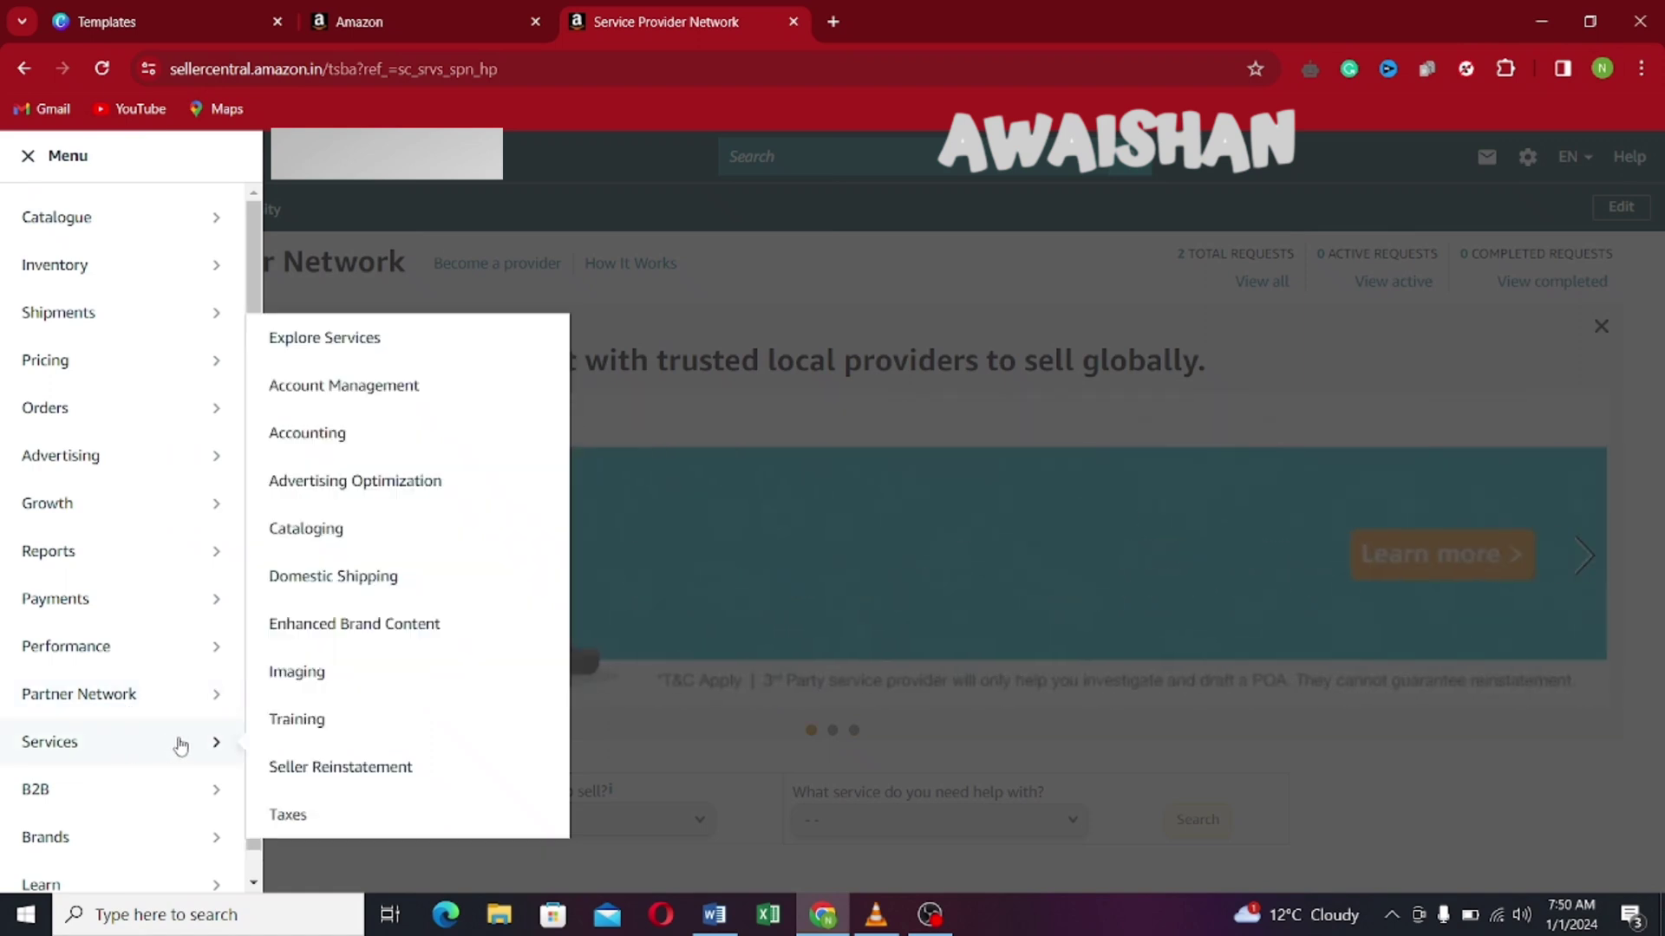
{"action": "left_click", "coordinate": [374, 394]}
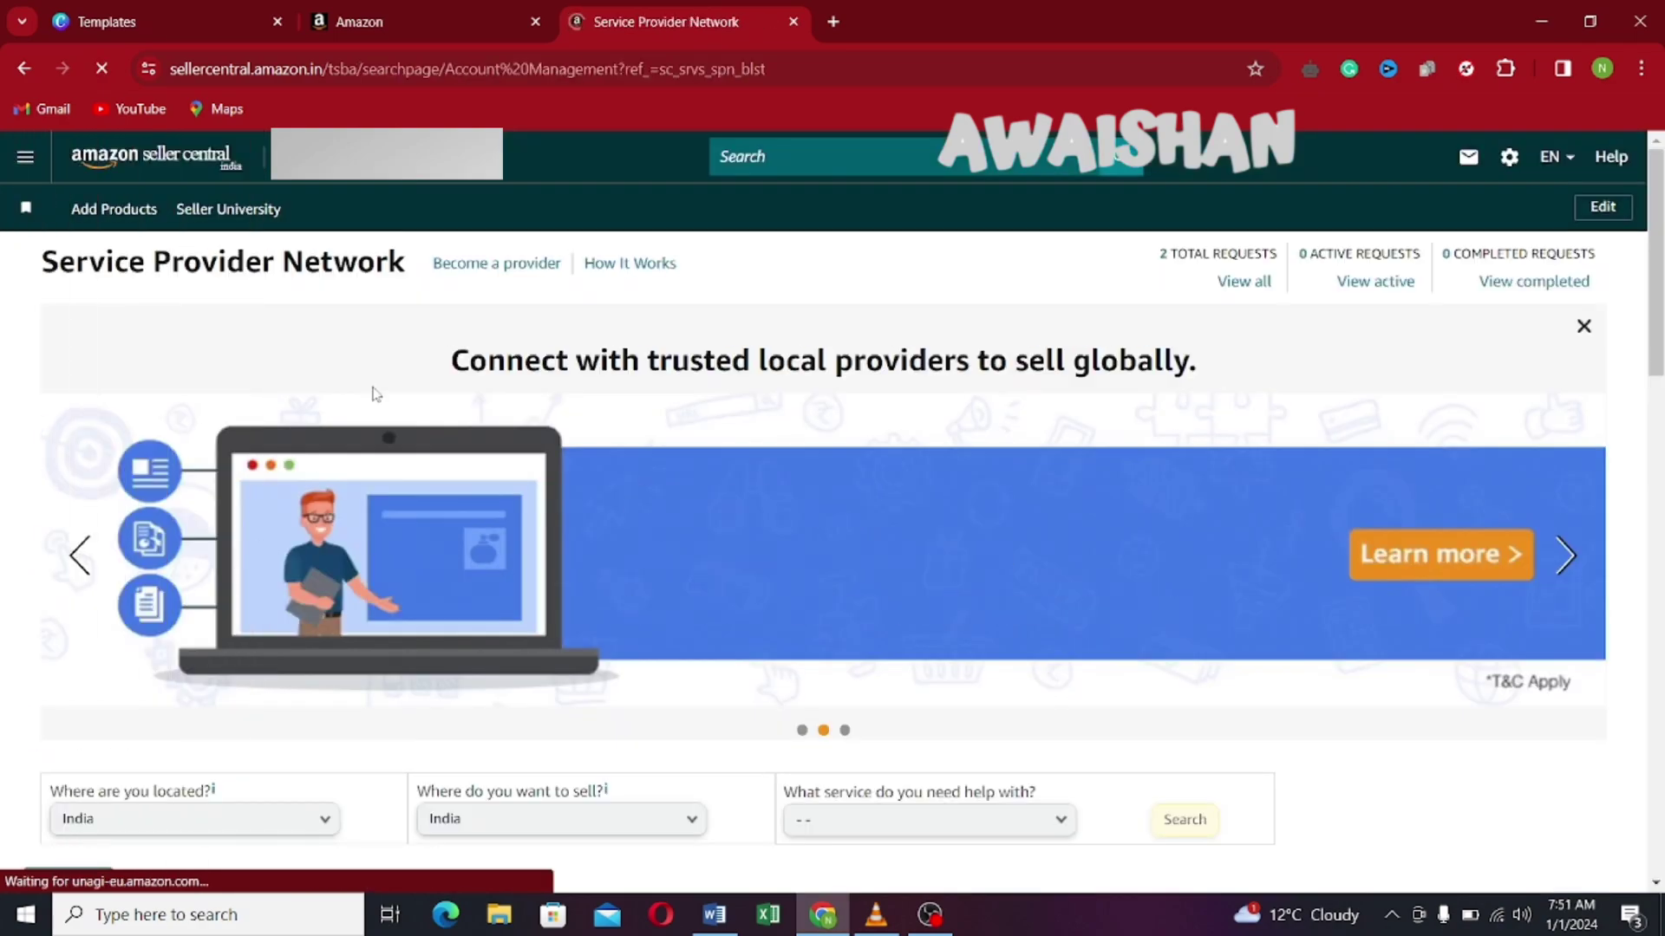
- Browse the account management provider listings for India, down to the page numbers and back up
{"action": "scroll", "coordinate": [374, 395], "scroll_direction": "down", "scroll_amount": 8}
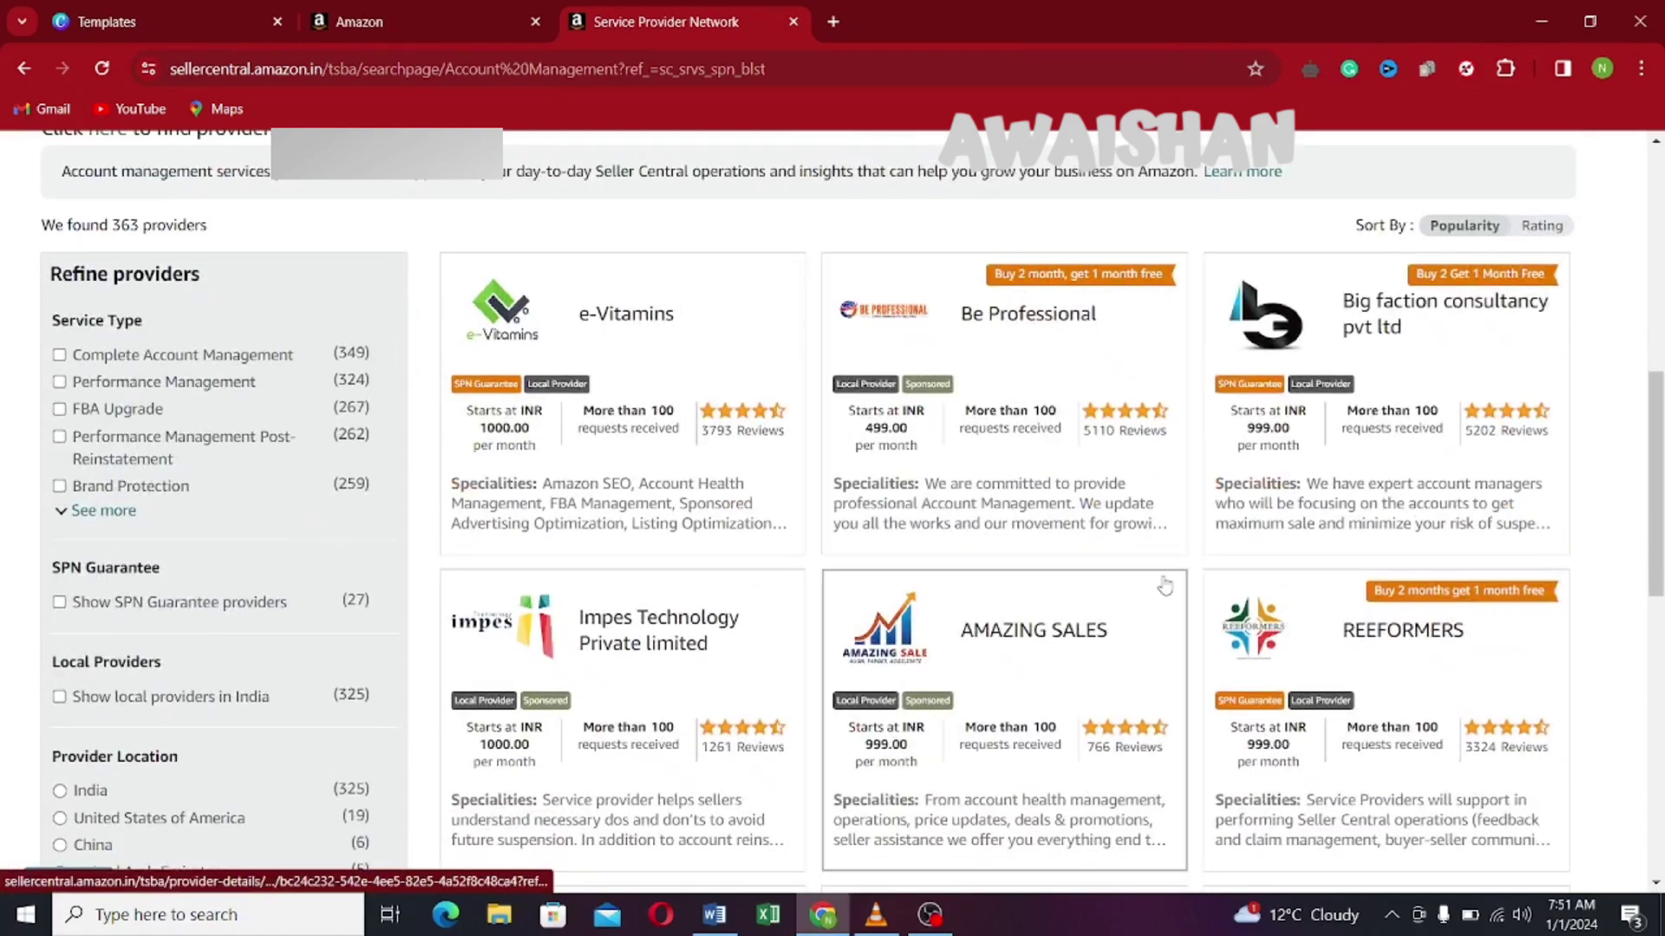
{"action": "scroll", "coordinate": [1301, 537], "scroll_direction": "down", "scroll_amount": 6}
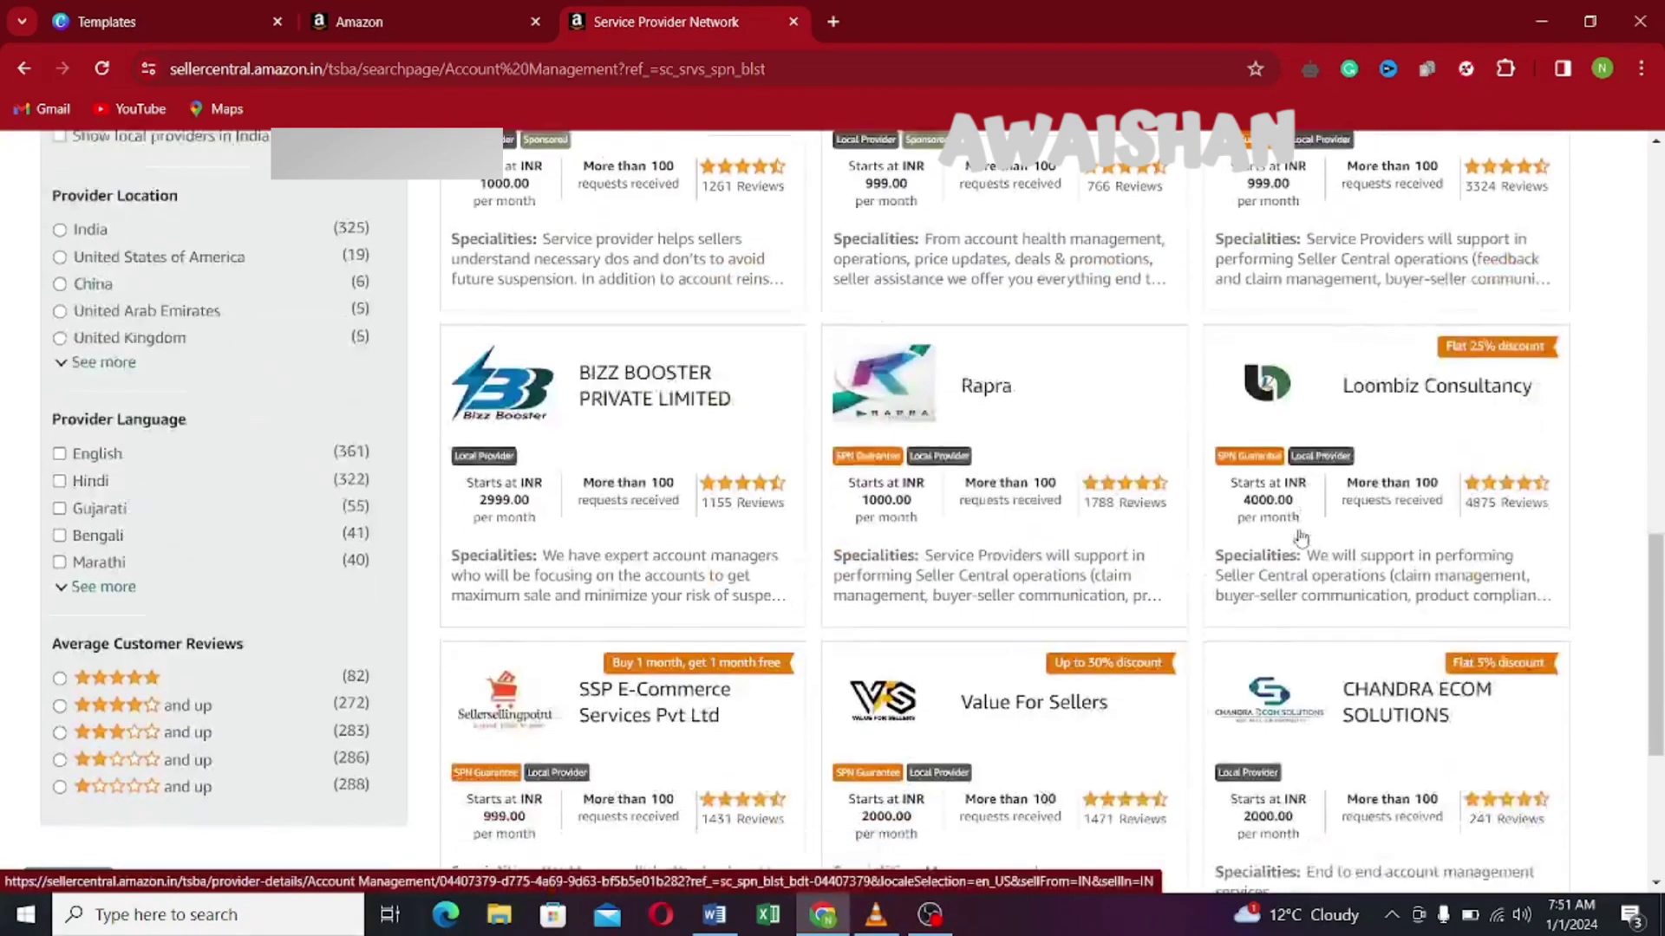
{"action": "scroll", "coordinate": [1300, 533], "scroll_direction": "up", "scroll_amount": 6}
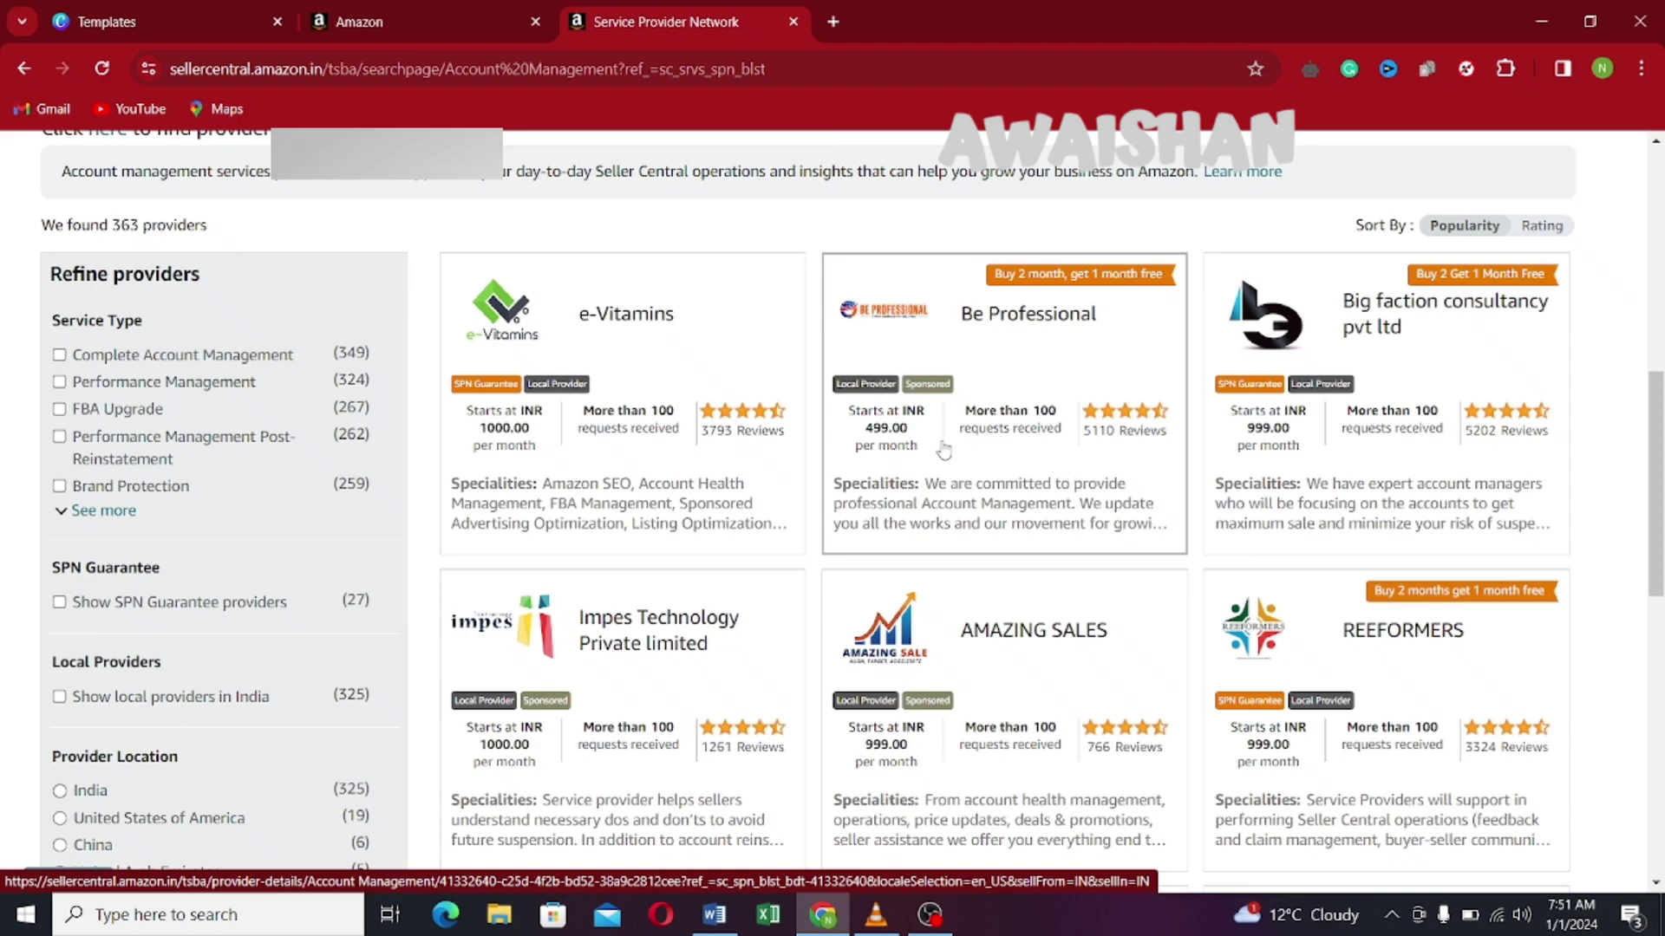
{"action": "scroll", "coordinate": [925, 457], "scroll_direction": "down", "scroll_amount": 10}
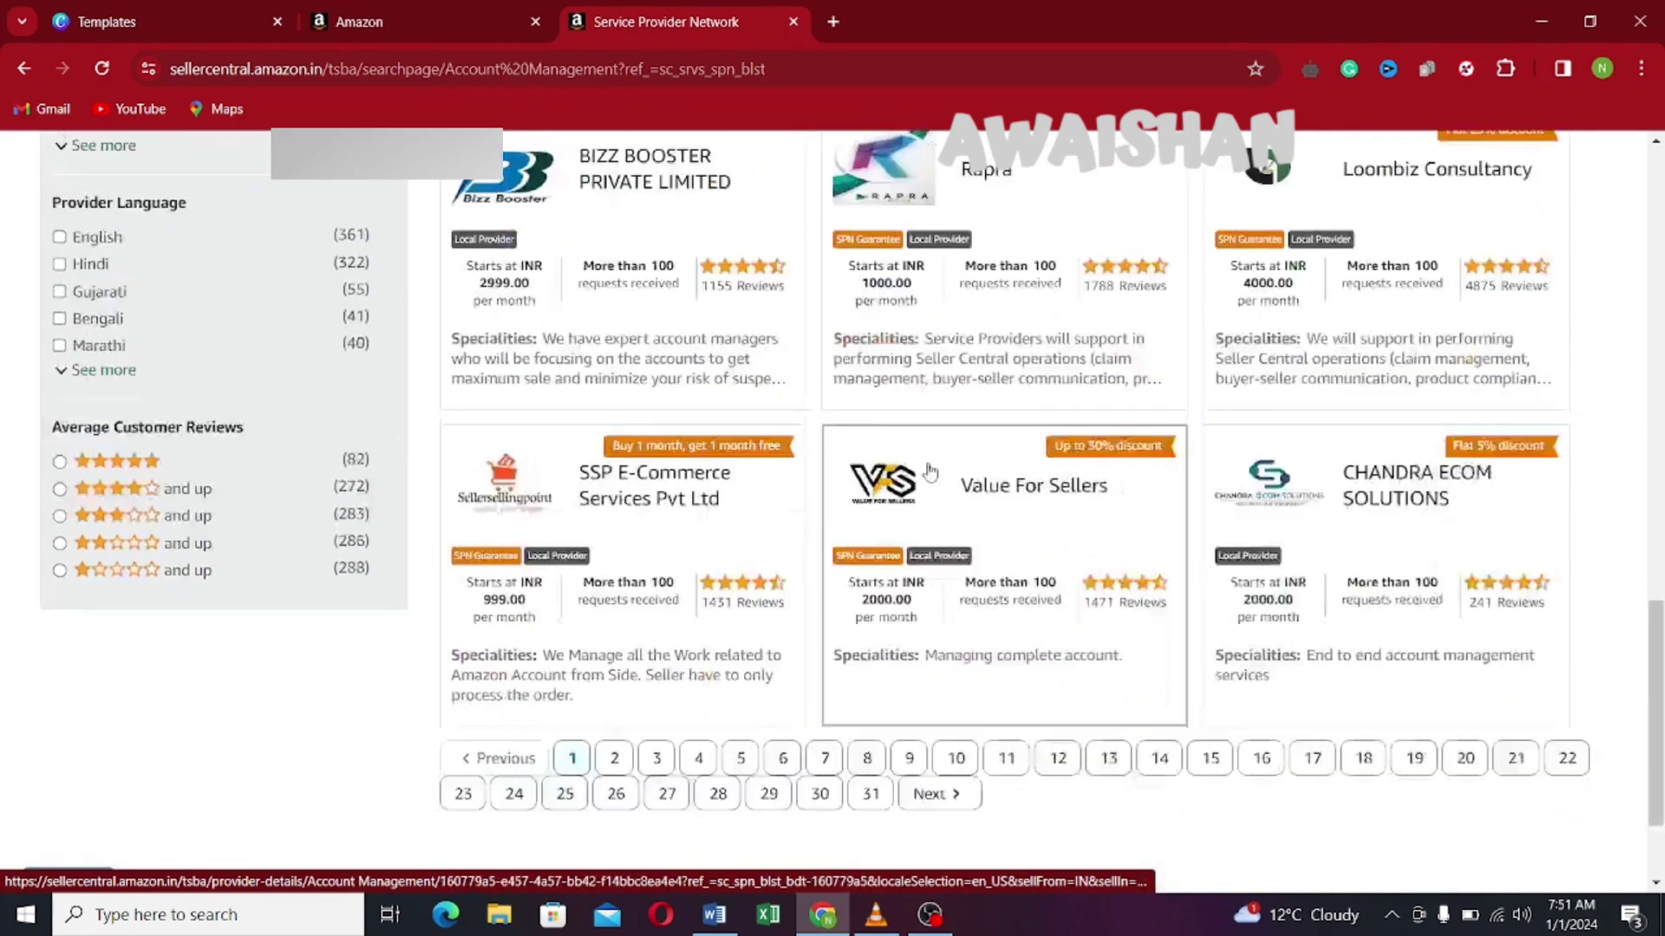
{"action": "scroll", "coordinate": [934, 473], "scroll_direction": "up", "scroll_amount": 1}
{"action": "scroll", "coordinate": [927, 472], "scroll_direction": "down", "scroll_amount": 1}
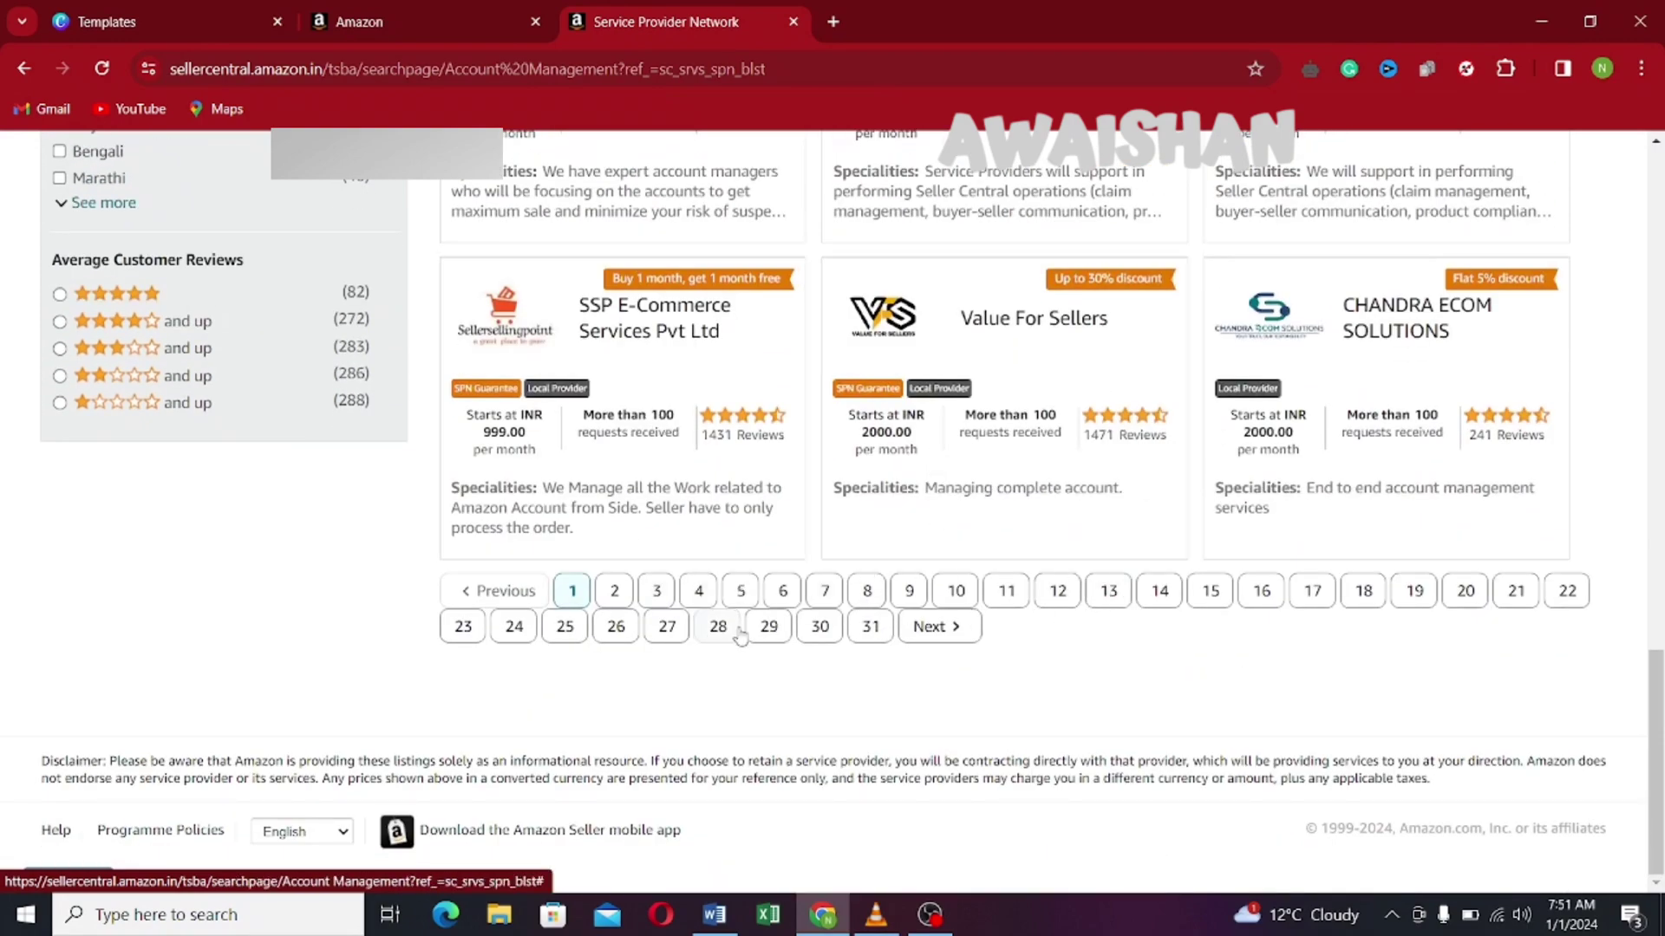
{"action": "scroll", "coordinate": [842, 544], "scroll_direction": "up", "scroll_amount": 8}
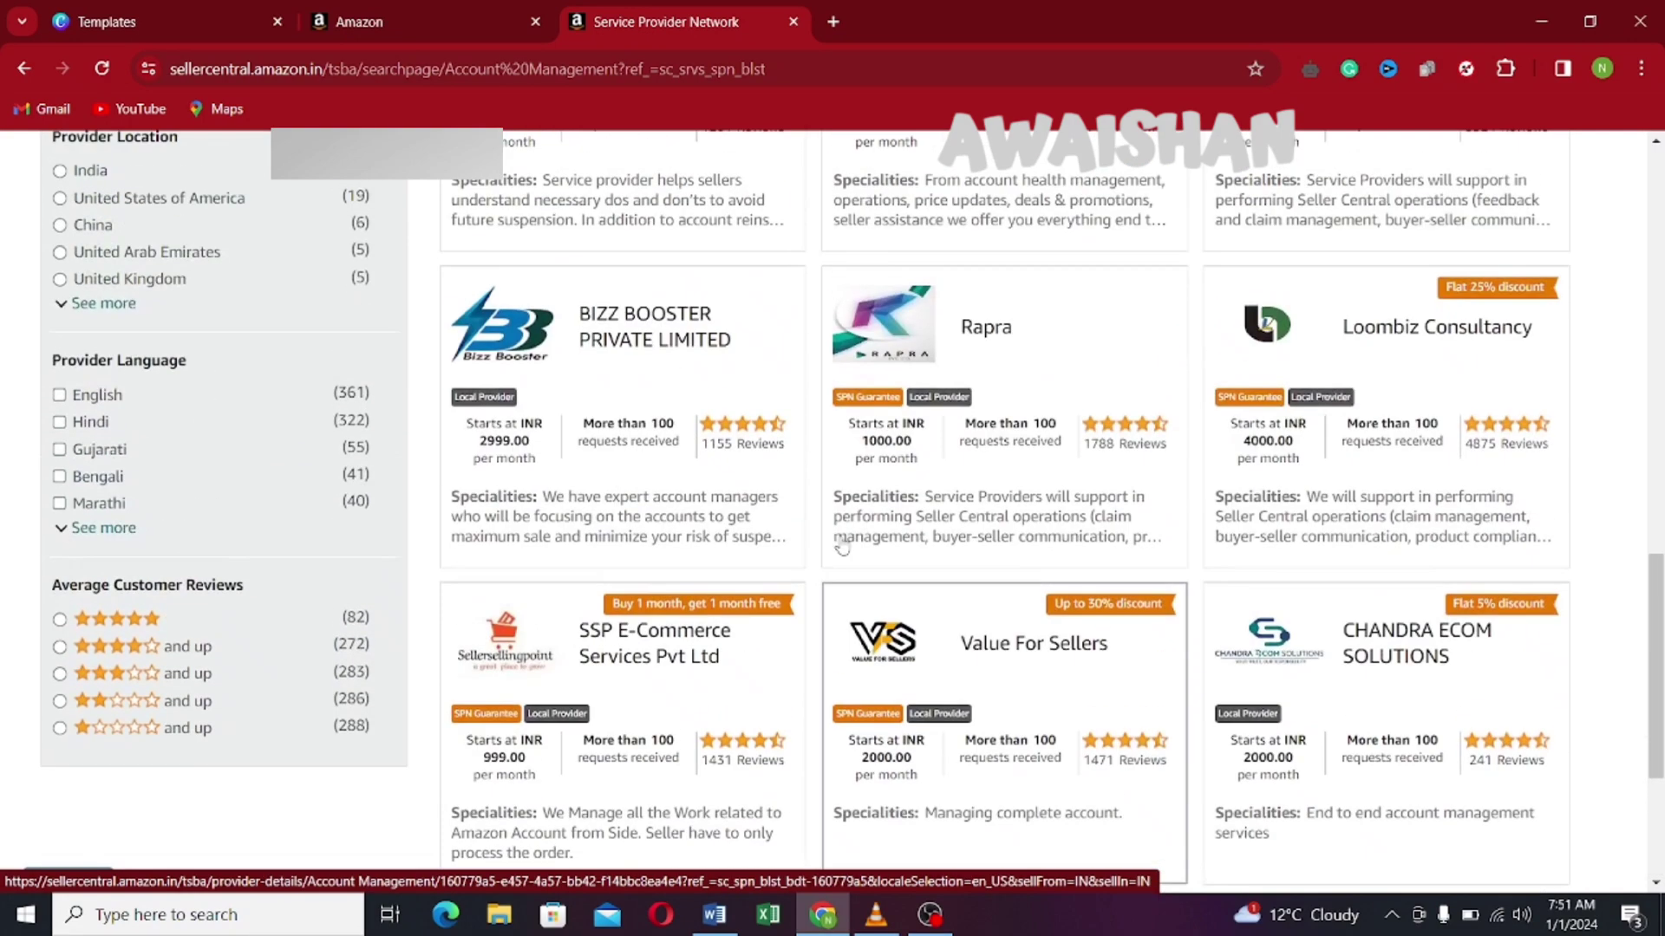
{"action": "scroll", "coordinate": [564, 544], "scroll_direction": "up", "scroll_amount": 5}
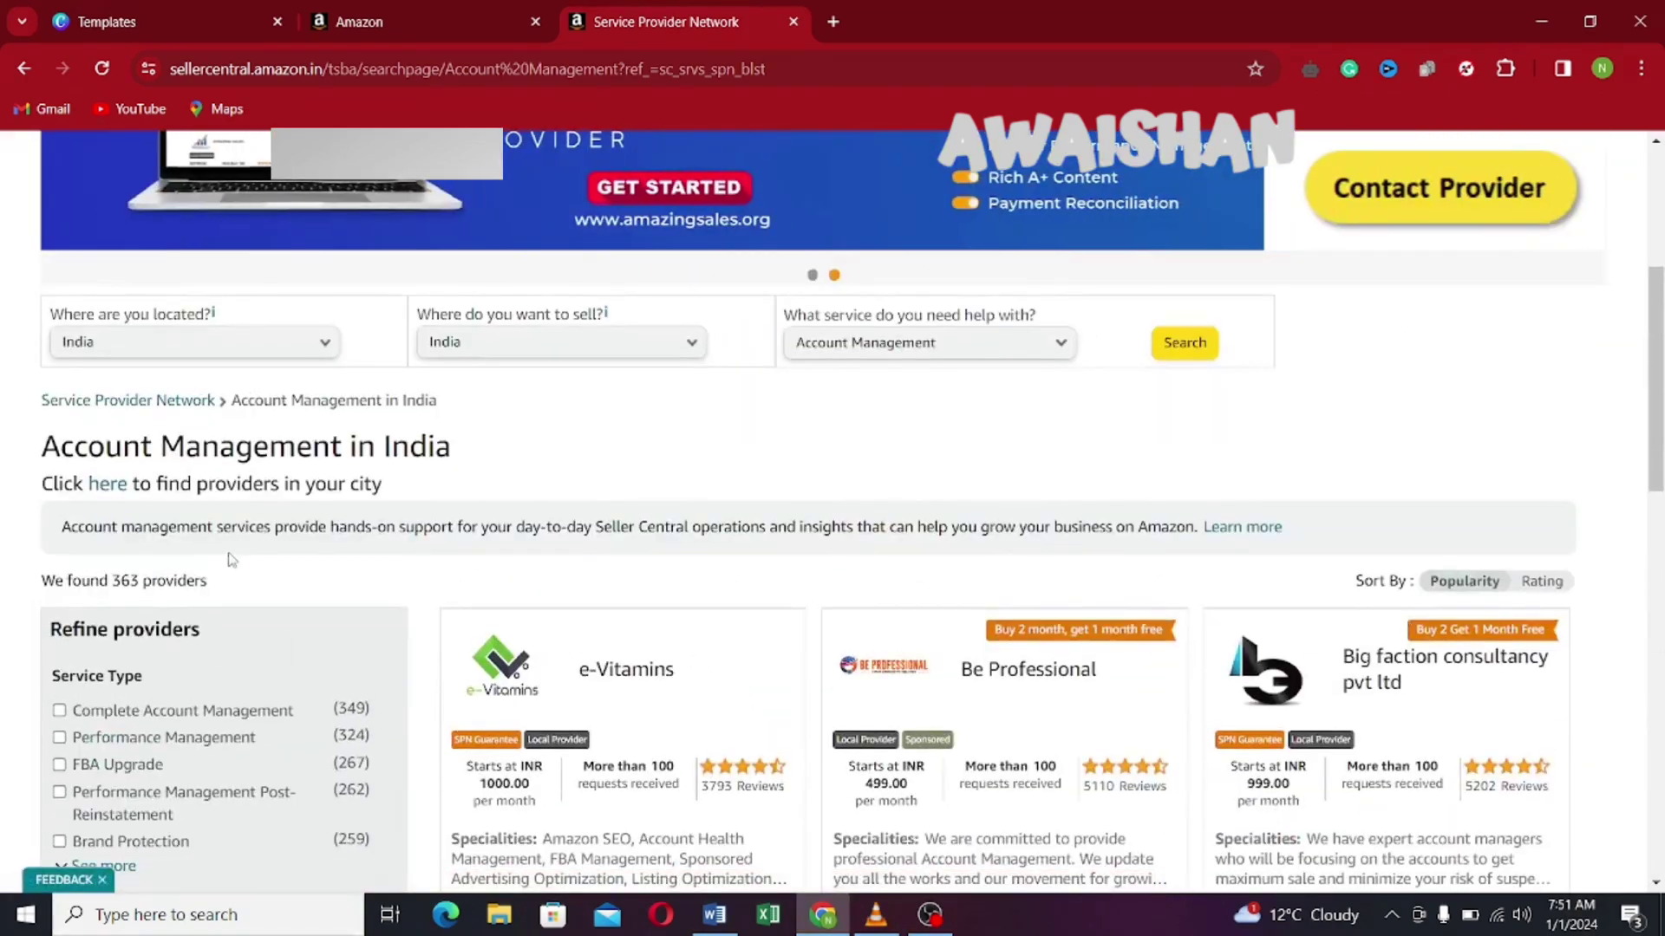
- Examine the provider filters for Account Management, from Service Type and Provider Location to Average Customer Reviews
{"action": "scroll", "coordinate": [222, 564], "scroll_direction": "down", "scroll_amount": 4}
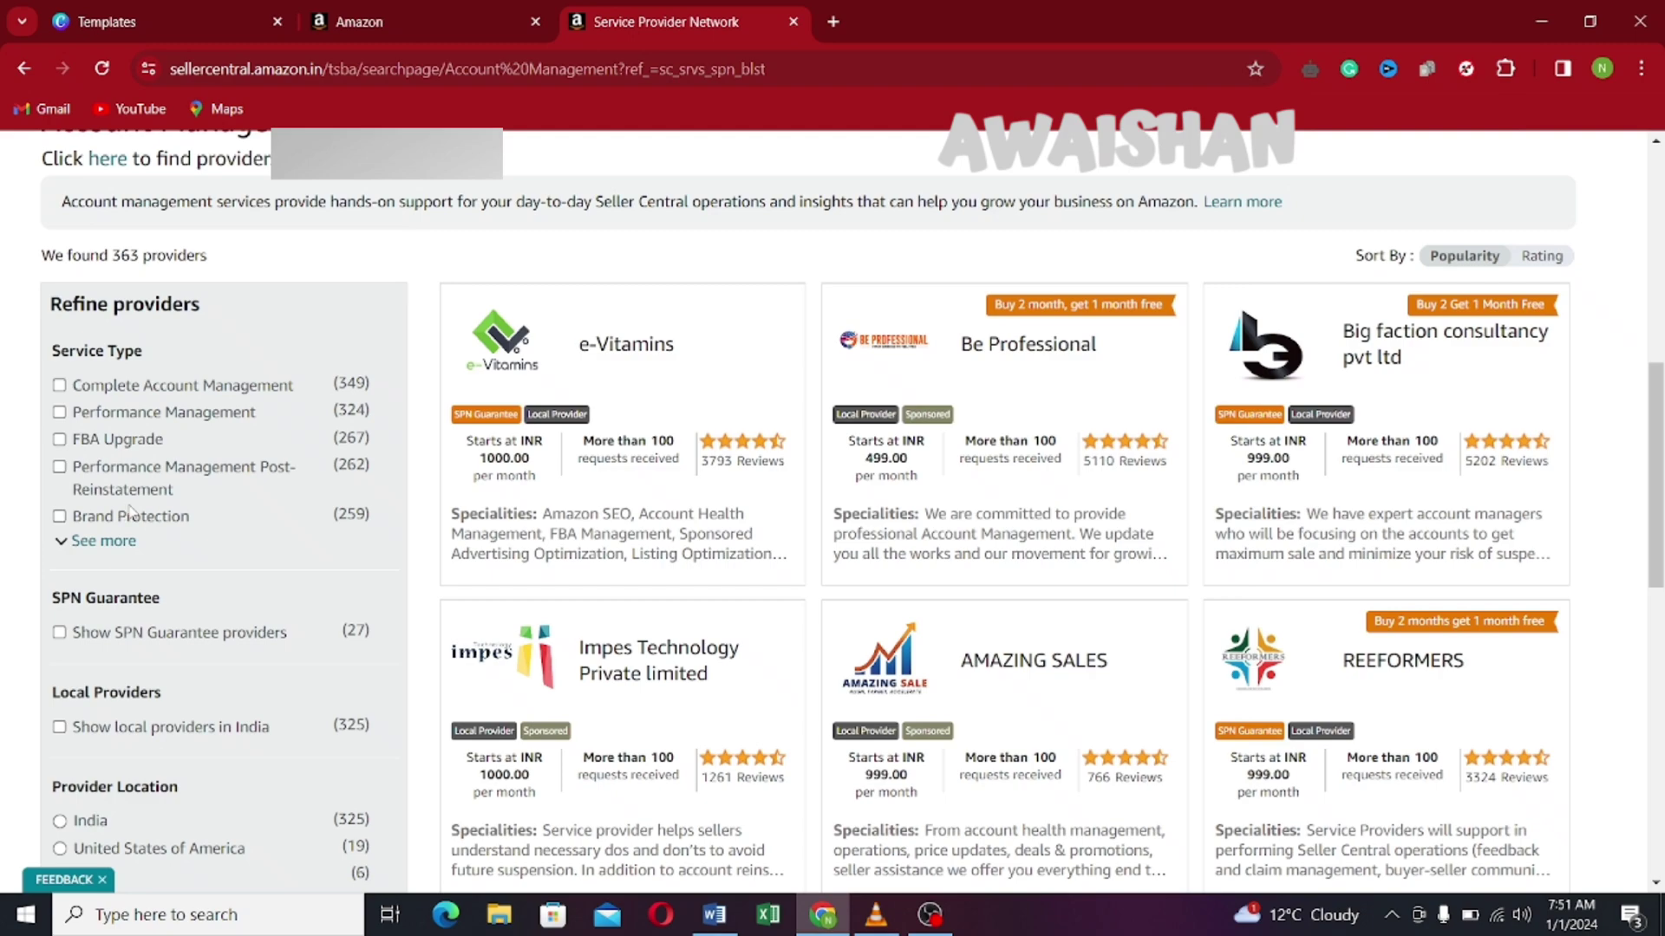
{"action": "scroll", "coordinate": [130, 510], "scroll_direction": "down", "scroll_amount": 3}
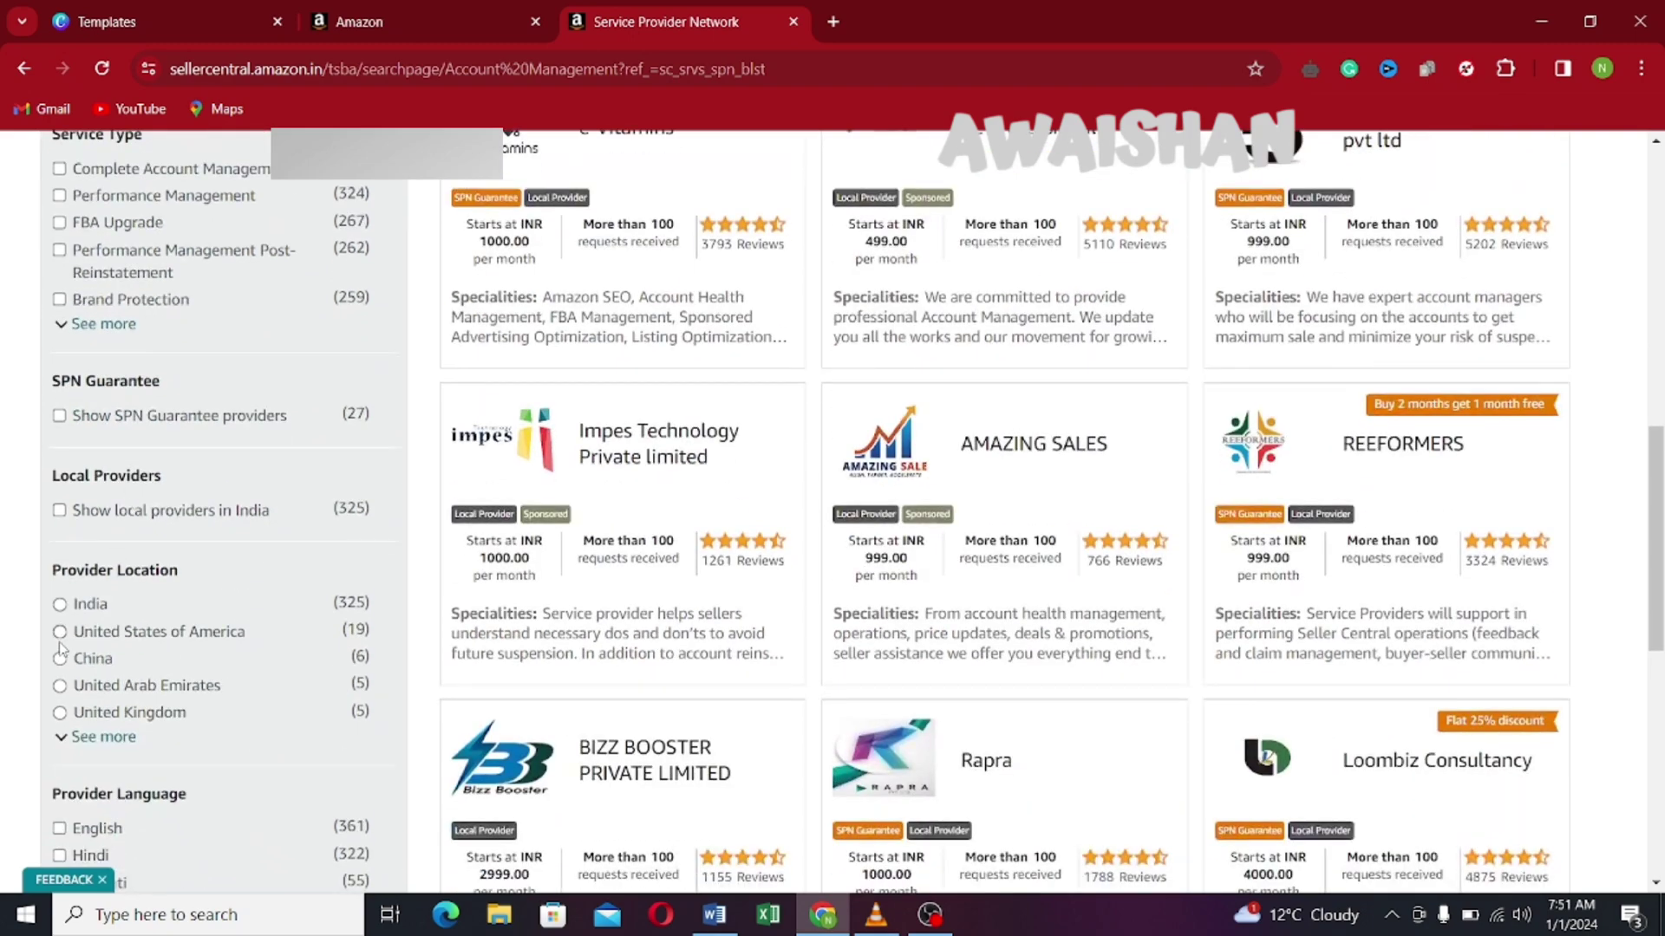
{"action": "scroll", "coordinate": [87, 684], "scroll_direction": "down", "scroll_amount": 6}
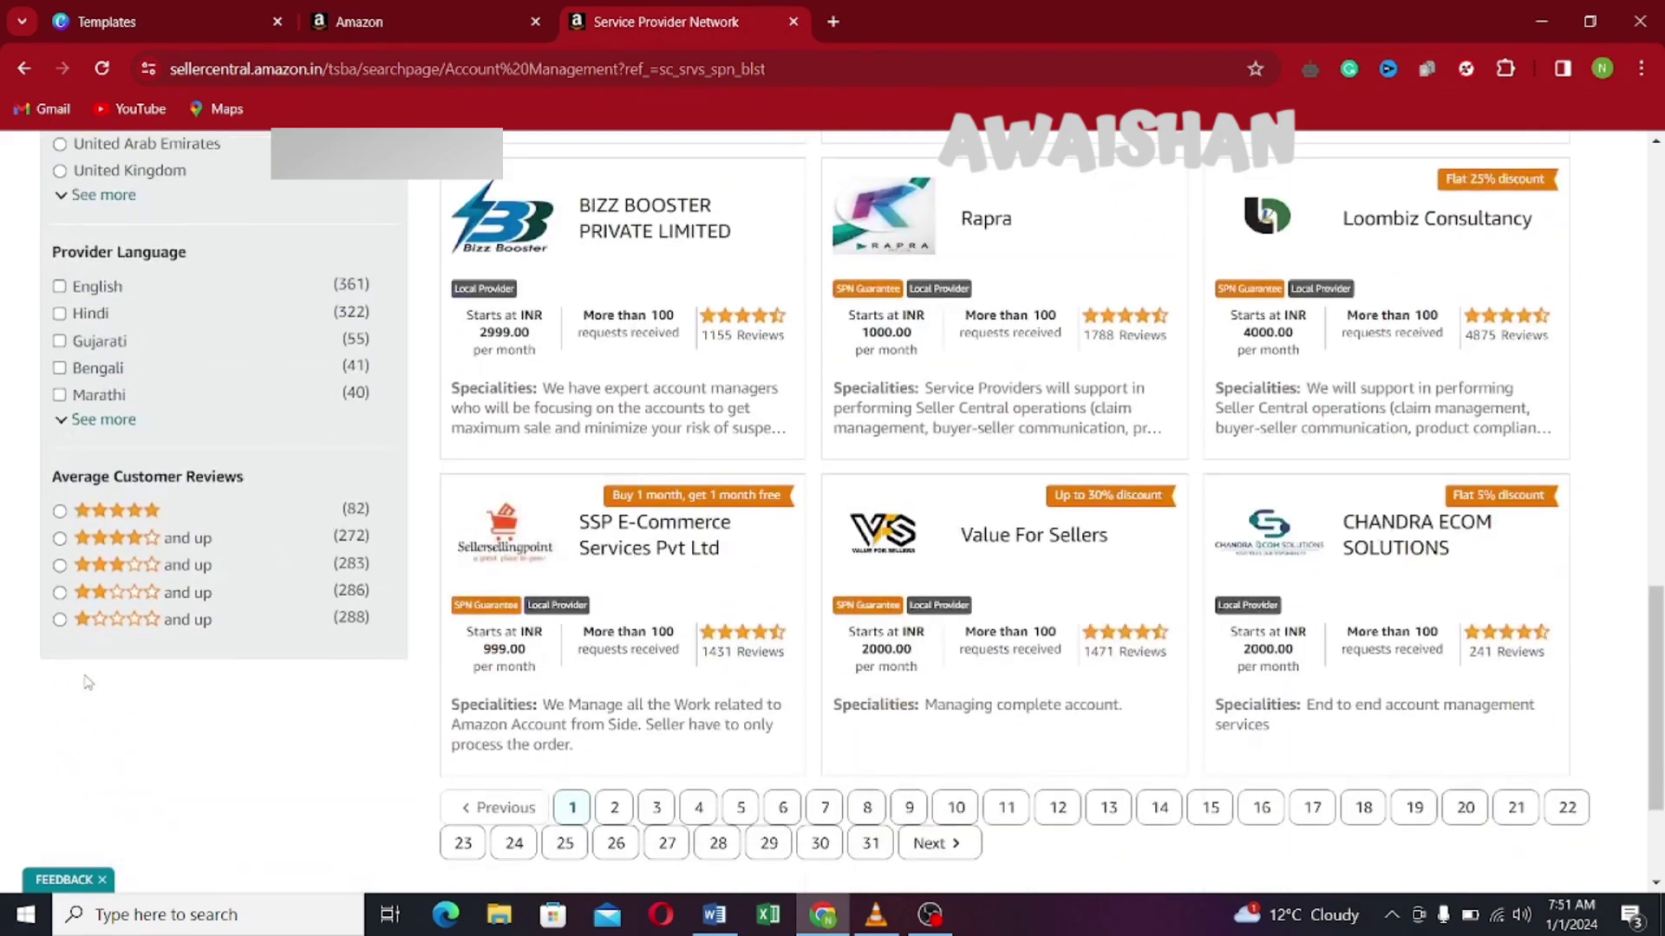
{"action": "scroll", "coordinate": [861, 271], "scroll_direction": "up", "scroll_amount": 6}
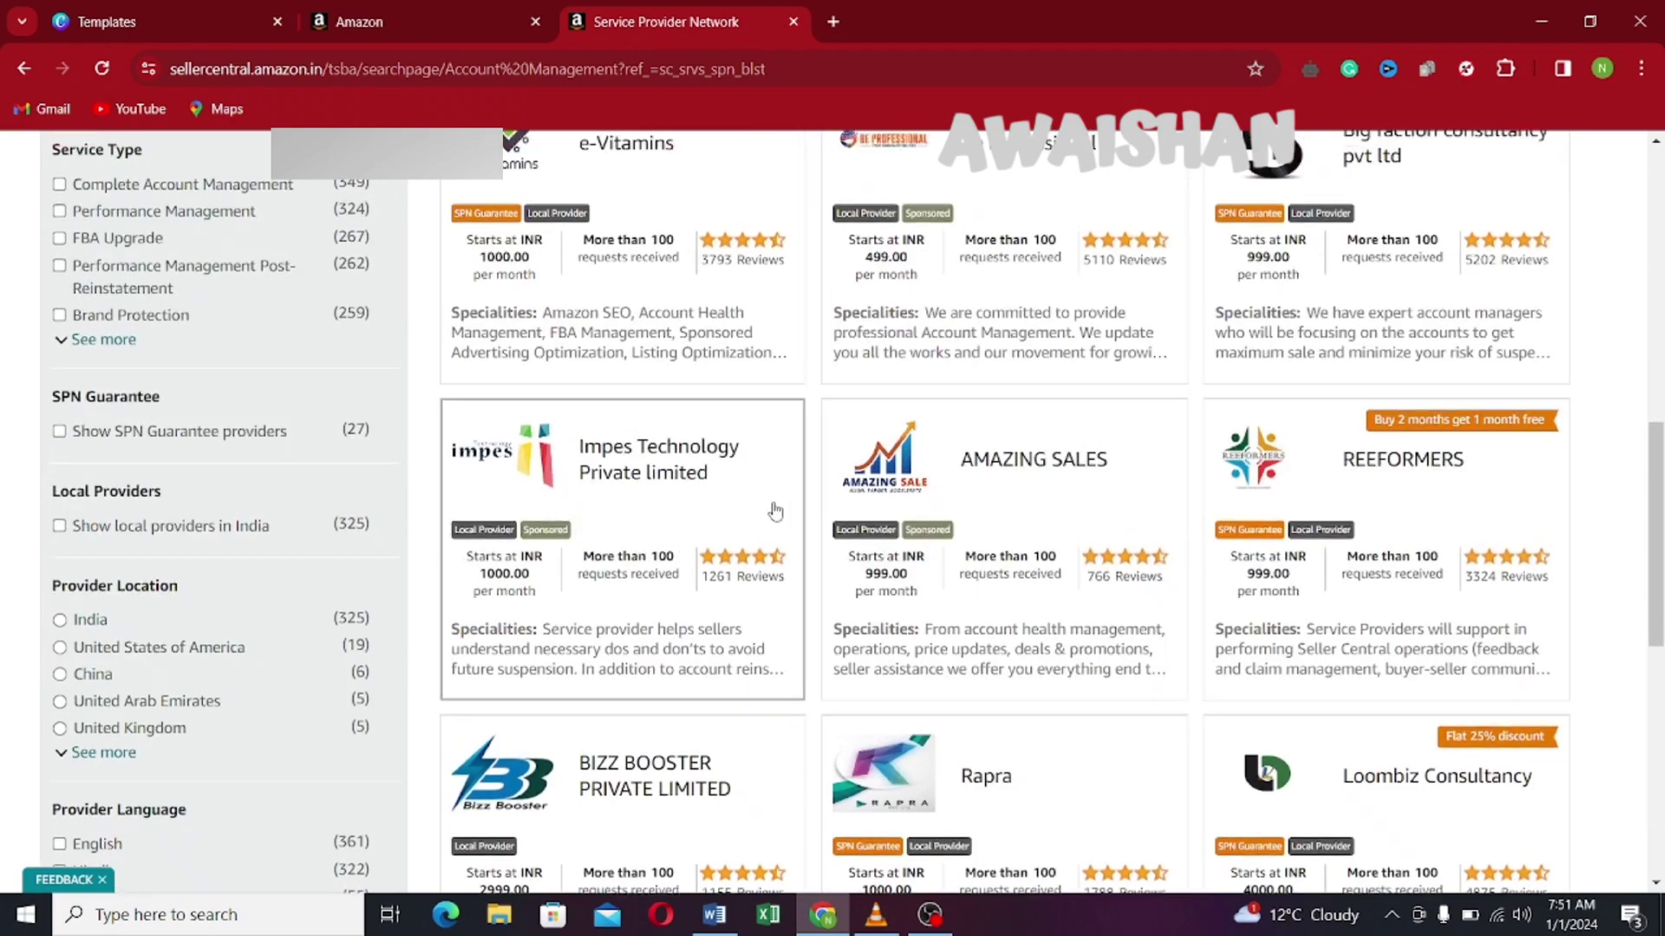
{"action": "scroll", "coordinate": [775, 511], "scroll_direction": "up", "scroll_amount": 7}
{"action": "scroll", "coordinate": [112, 460], "scroll_direction": "up", "scroll_amount": 4}
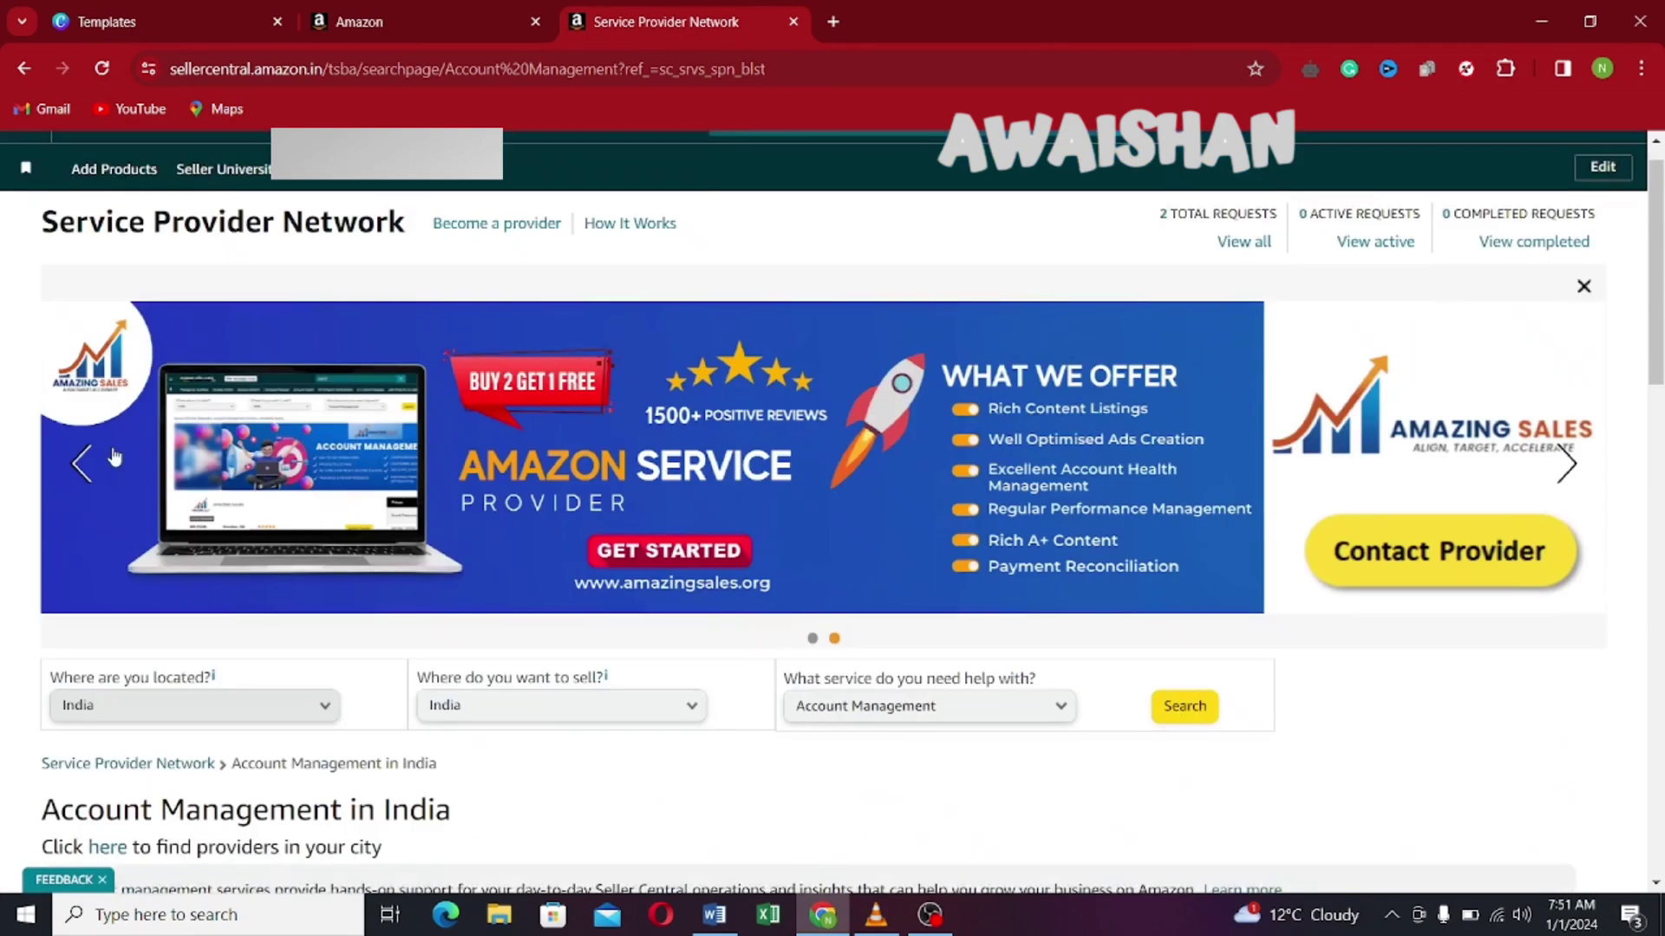
- Open the Accounting page of the Services section and look through its provider listings
{"action": "left_click", "coordinate": [24, 164]}
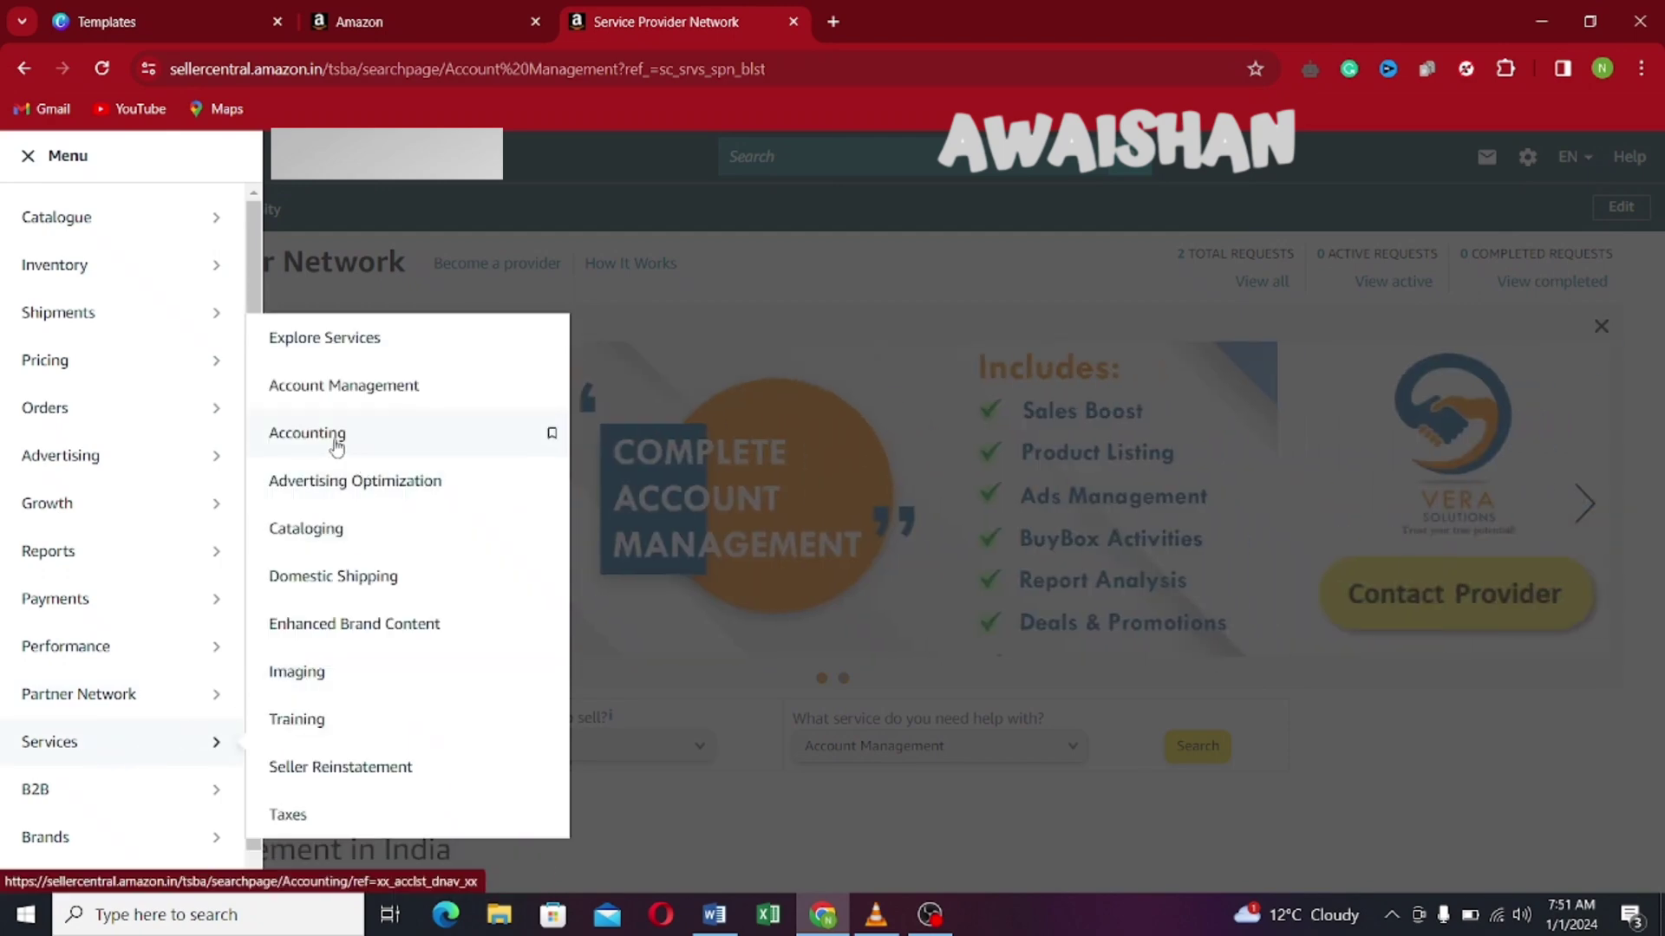
{"action": "left_click", "coordinate": [336, 444]}
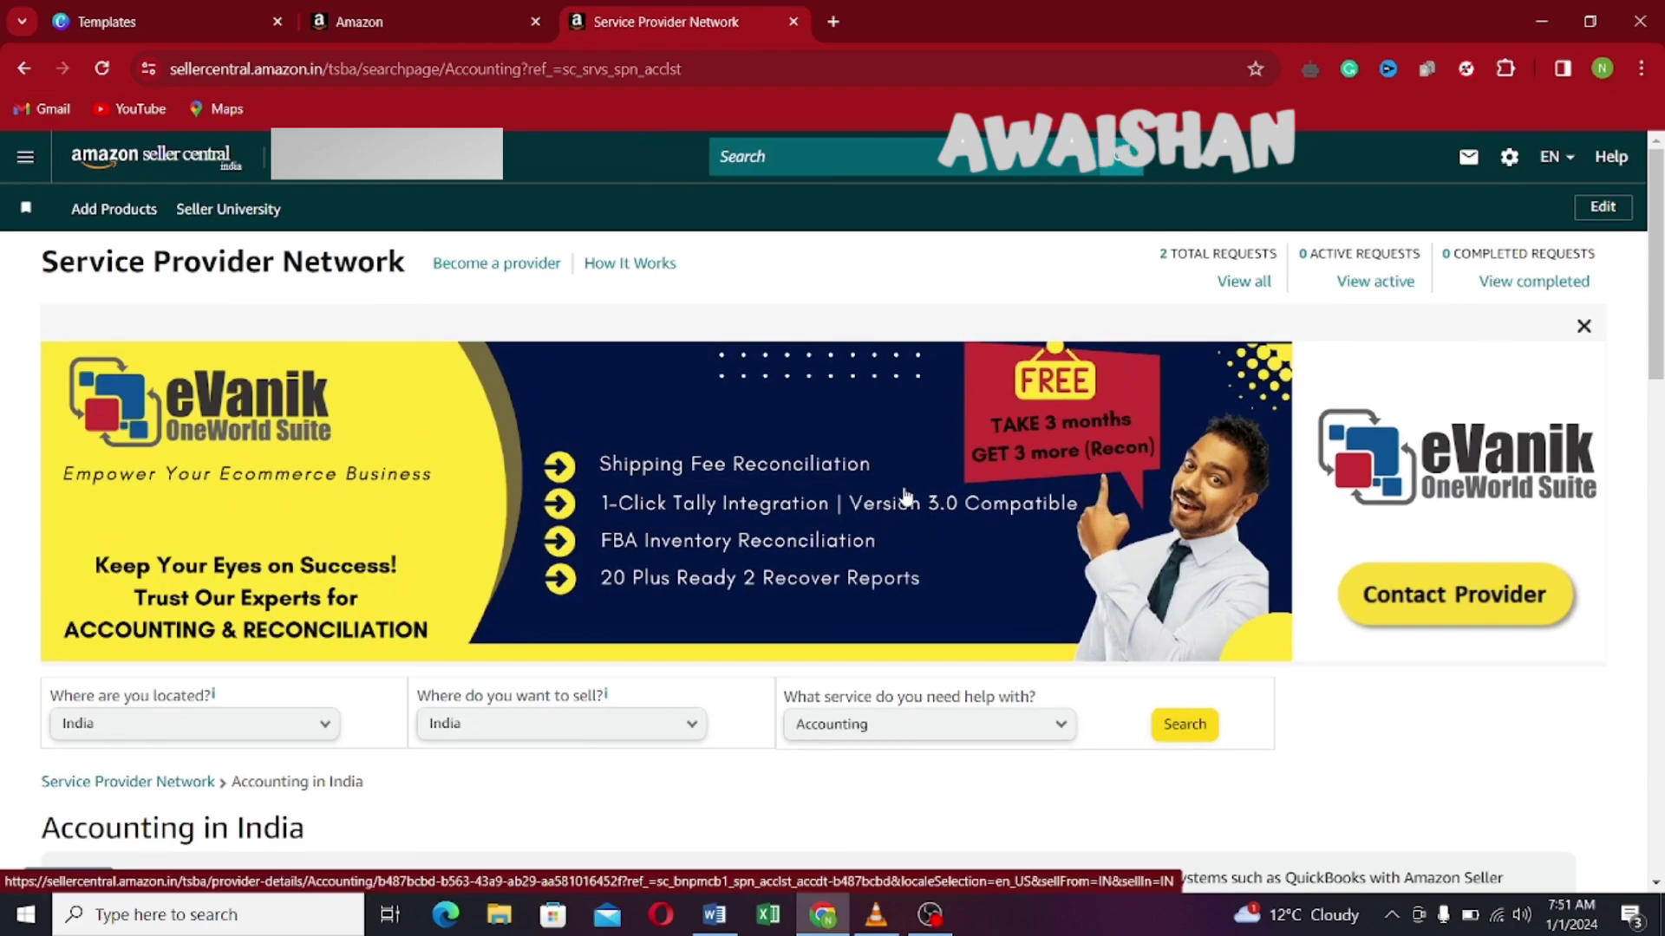
{"action": "scroll", "coordinate": [962, 523], "scroll_direction": "down", "scroll_amount": 5}
{"action": "scroll", "coordinate": [971, 555], "scroll_direction": "down", "scroll_amount": 5}
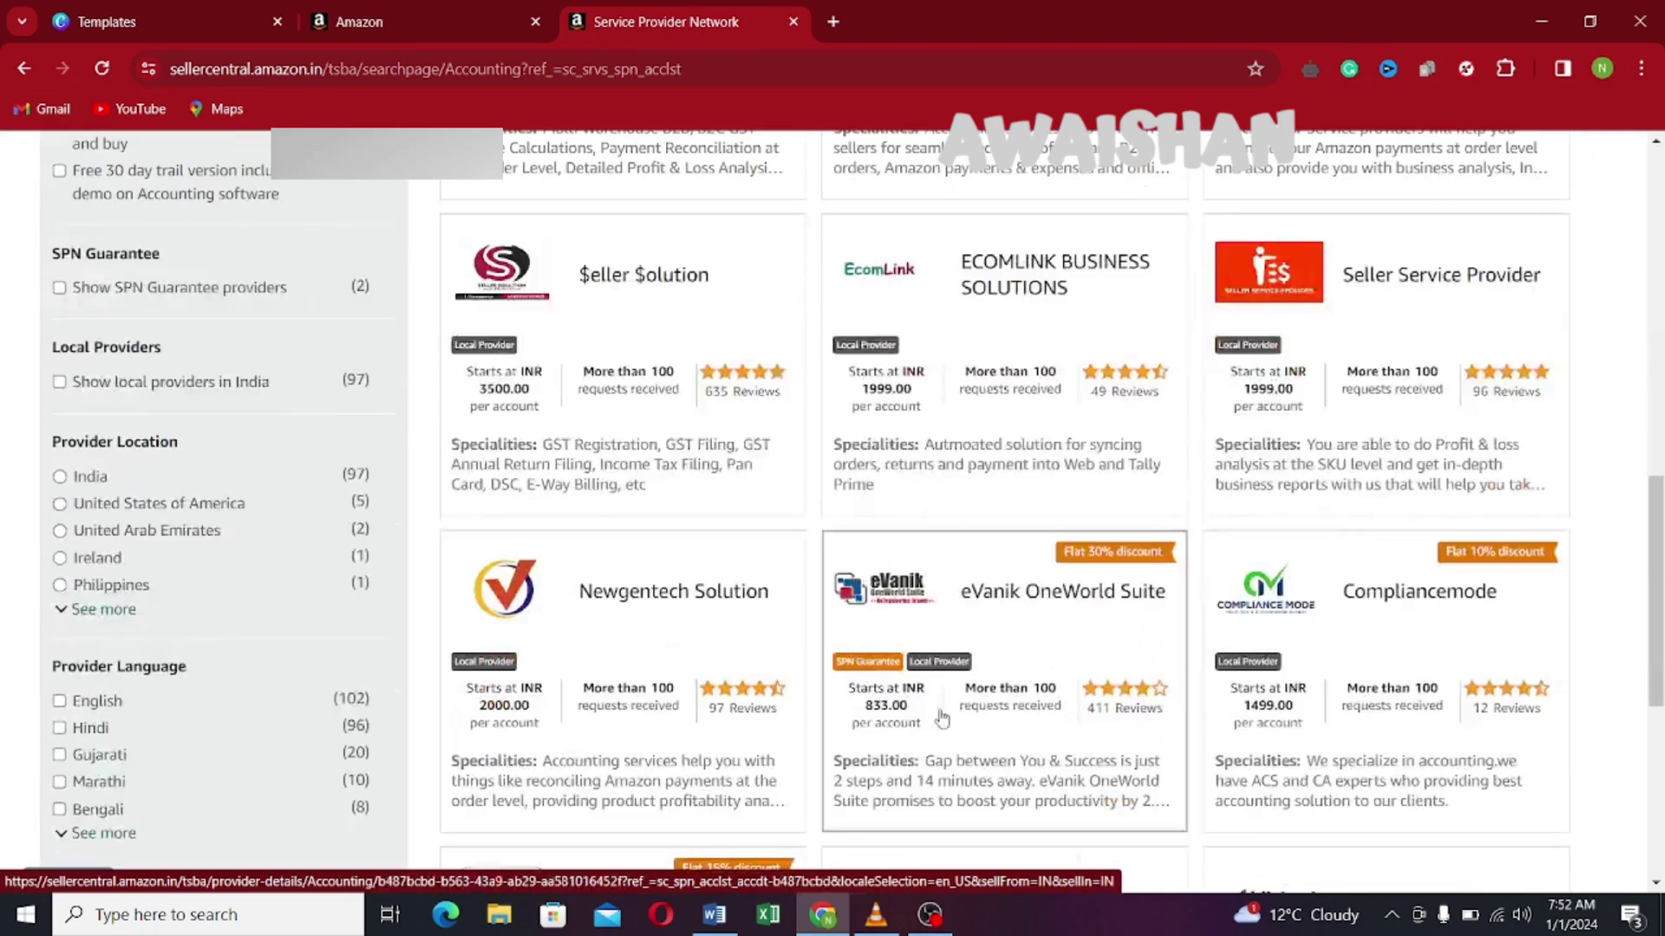
{"action": "scroll", "coordinate": [977, 517], "scroll_direction": "down", "scroll_amount": 5}
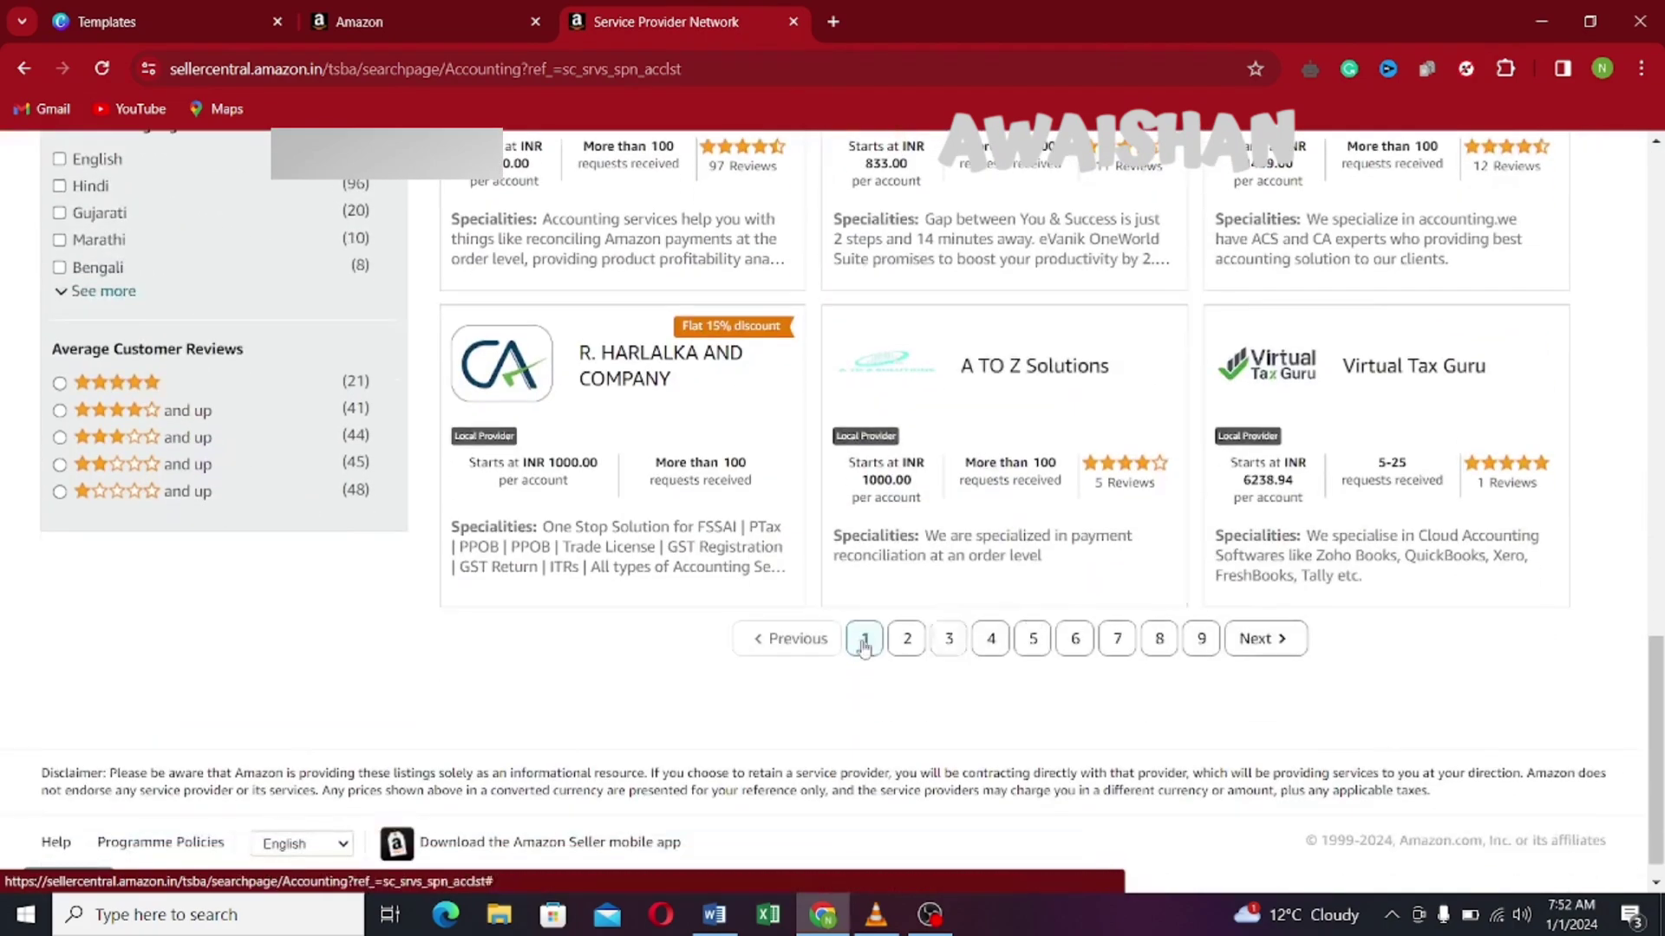
{"action": "scroll", "coordinate": [964, 542], "scroll_direction": "up", "scroll_amount": 10}
{"action": "scroll", "coordinate": [964, 542], "scroll_direction": "up", "scroll_amount": 4}
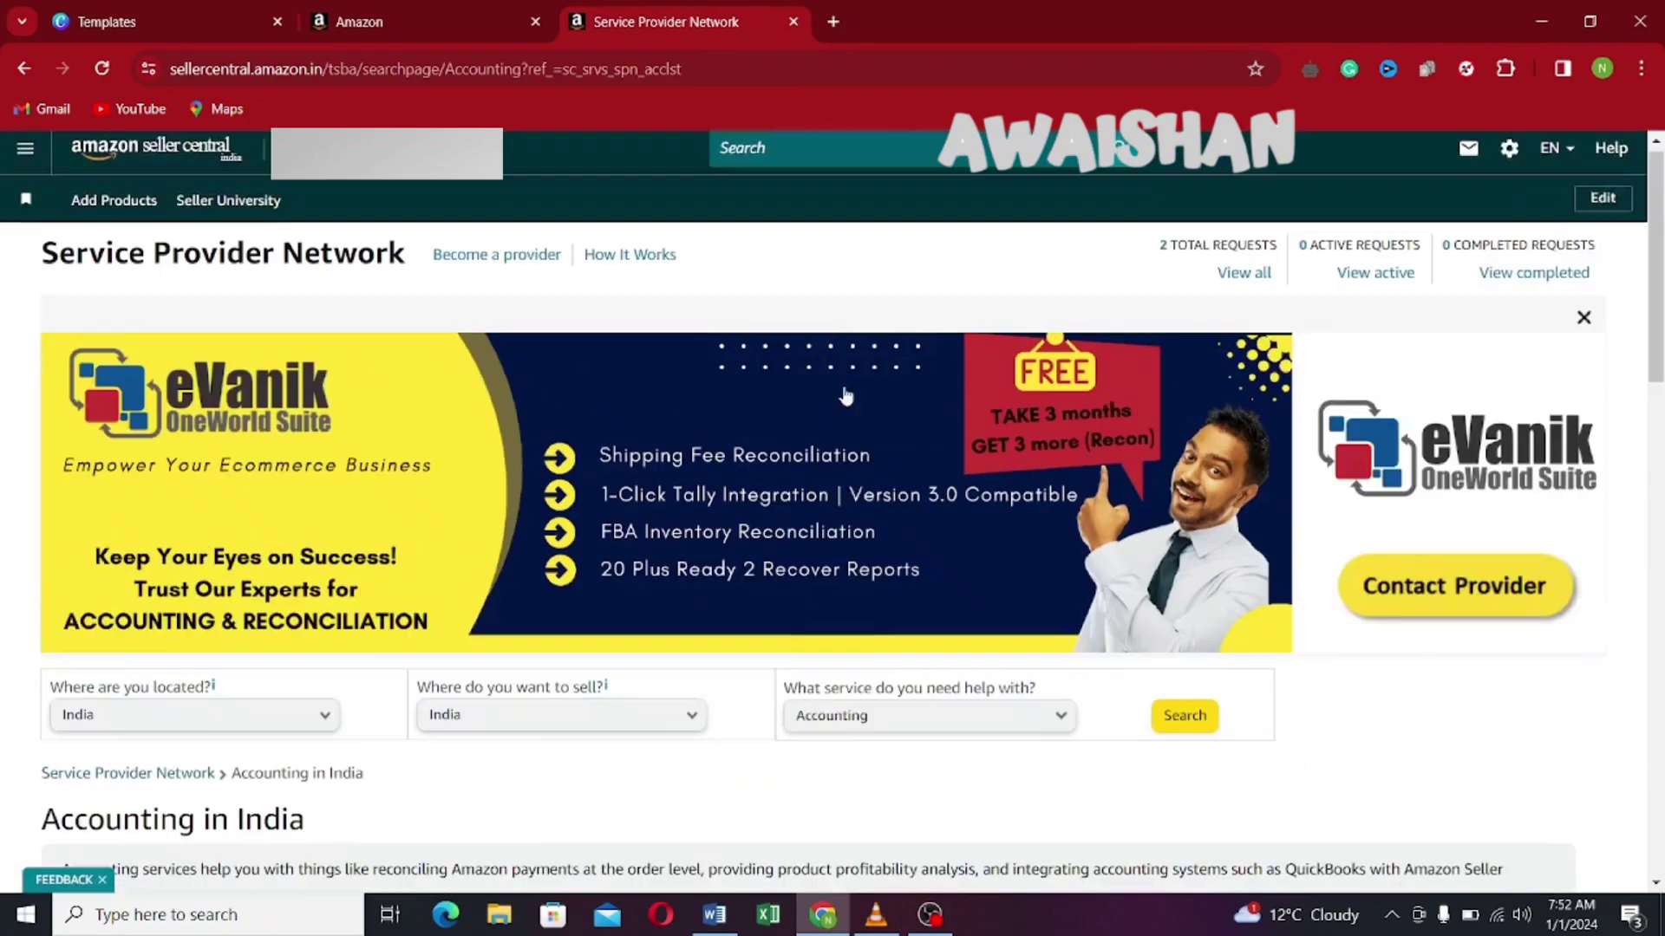
- Open the Advertising Optimization page of the Services section and review its providers, filters and service description
{"action": "left_click", "coordinate": [26, 157]}
{"action": "mouse_move", "coordinate": [35, 741]}
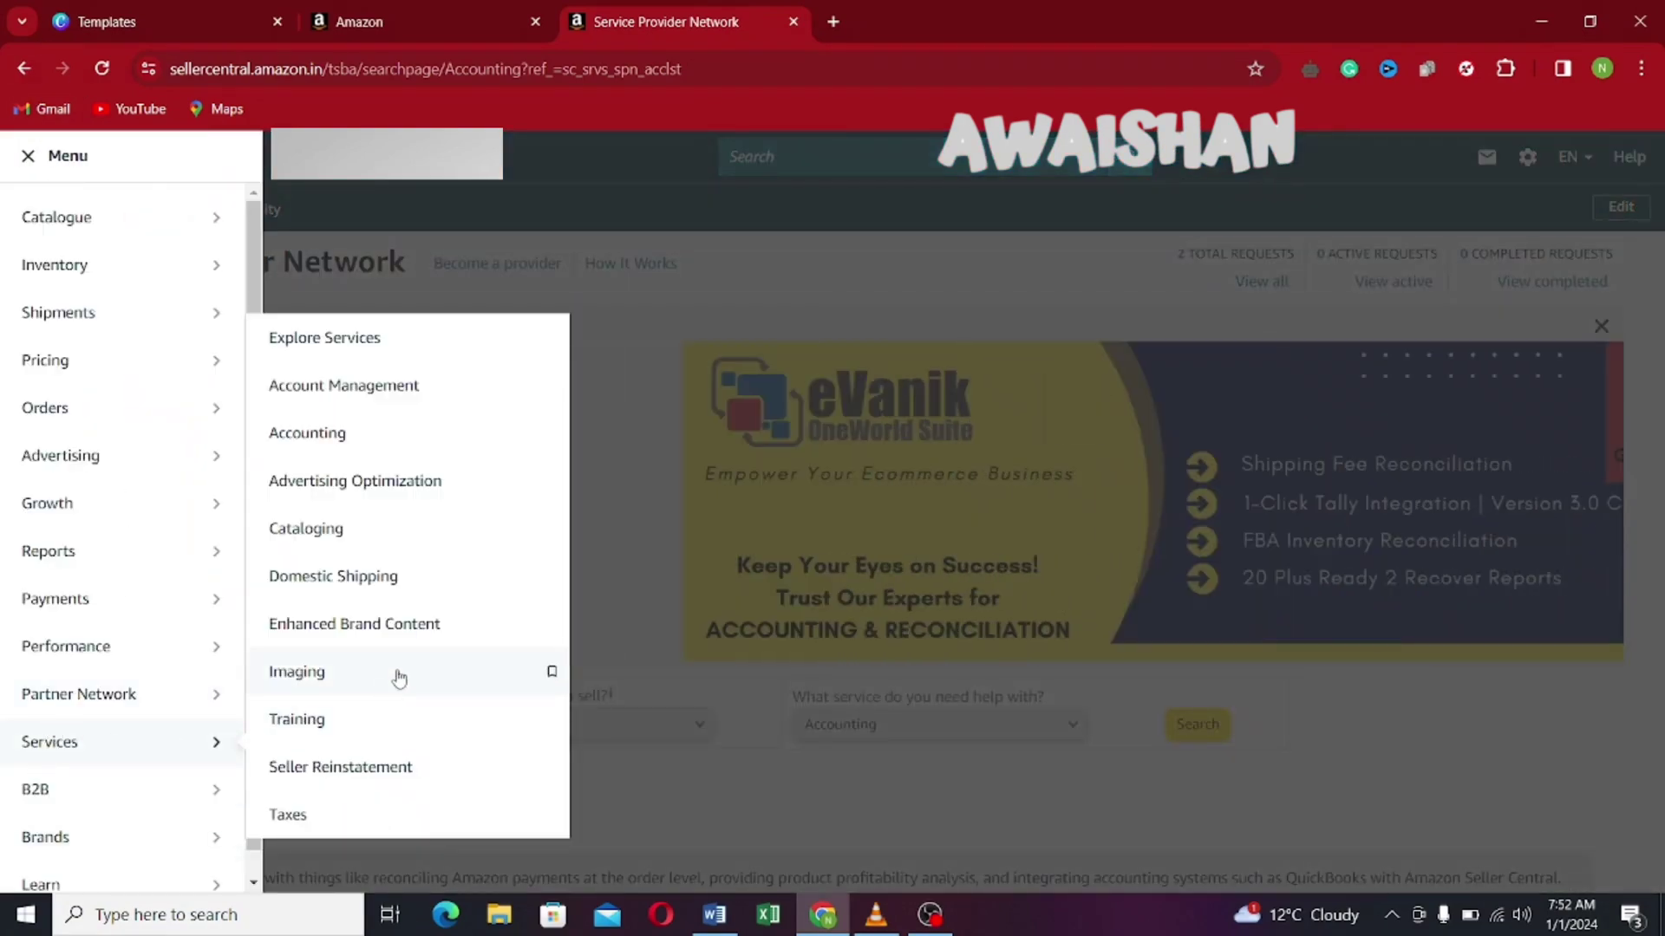
{"action": "left_click", "coordinate": [341, 482]}
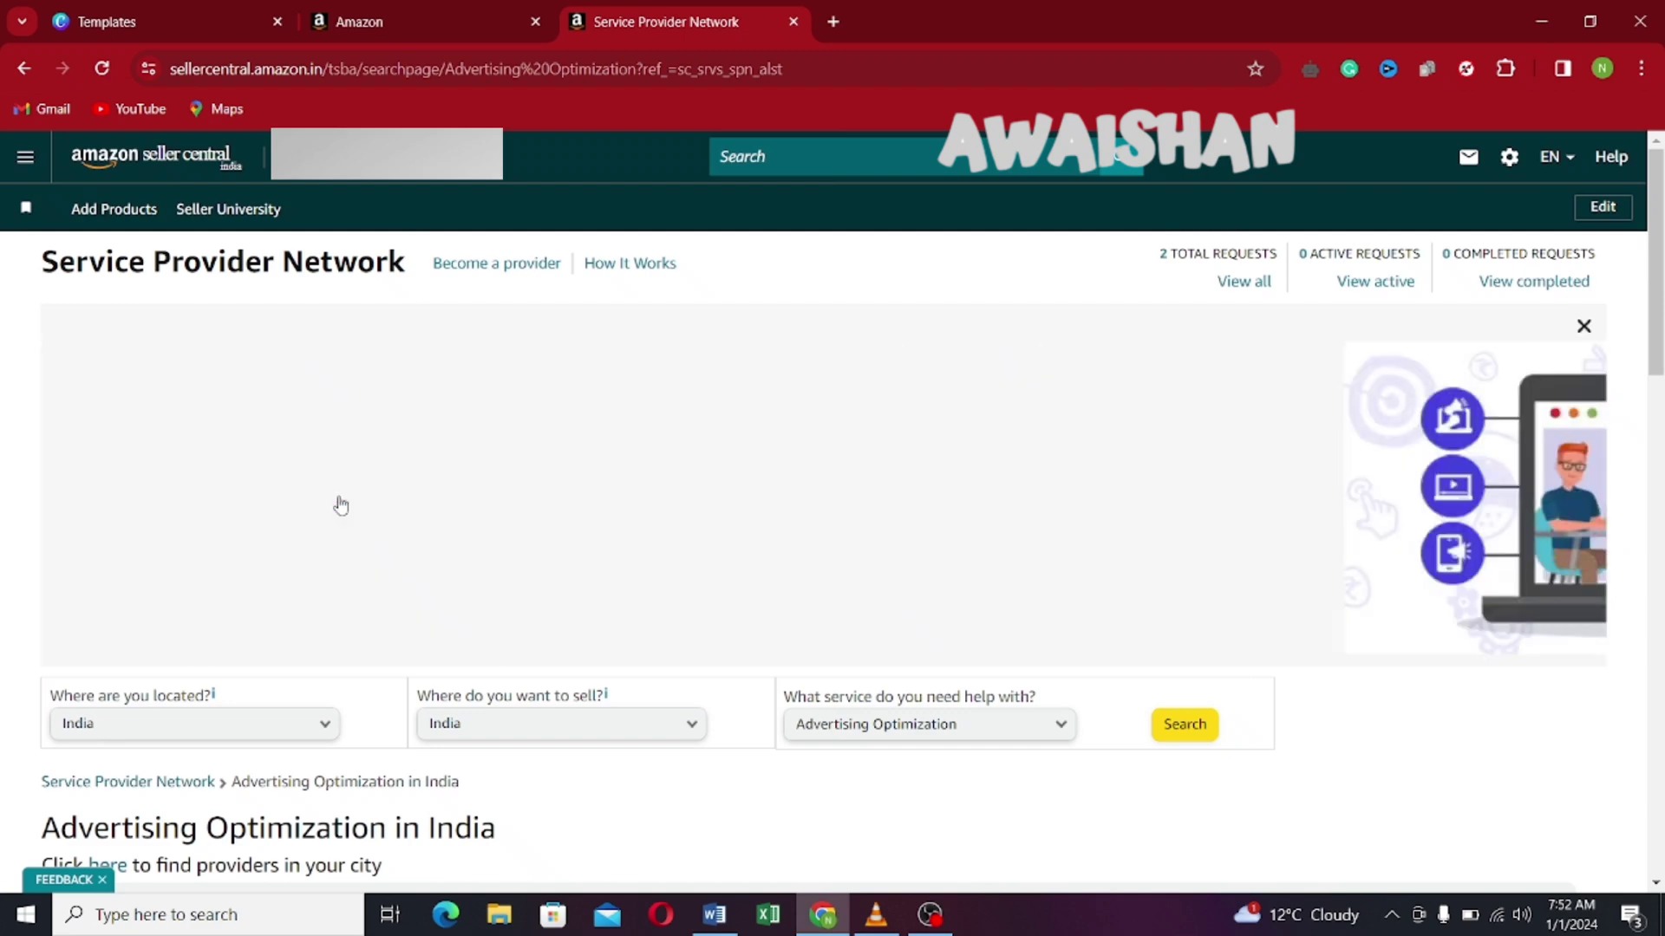
{"action": "scroll", "coordinate": [341, 506], "scroll_direction": "down", "scroll_amount": 5}
{"action": "scroll", "coordinate": [346, 528], "scroll_direction": "down", "scroll_amount": 5}
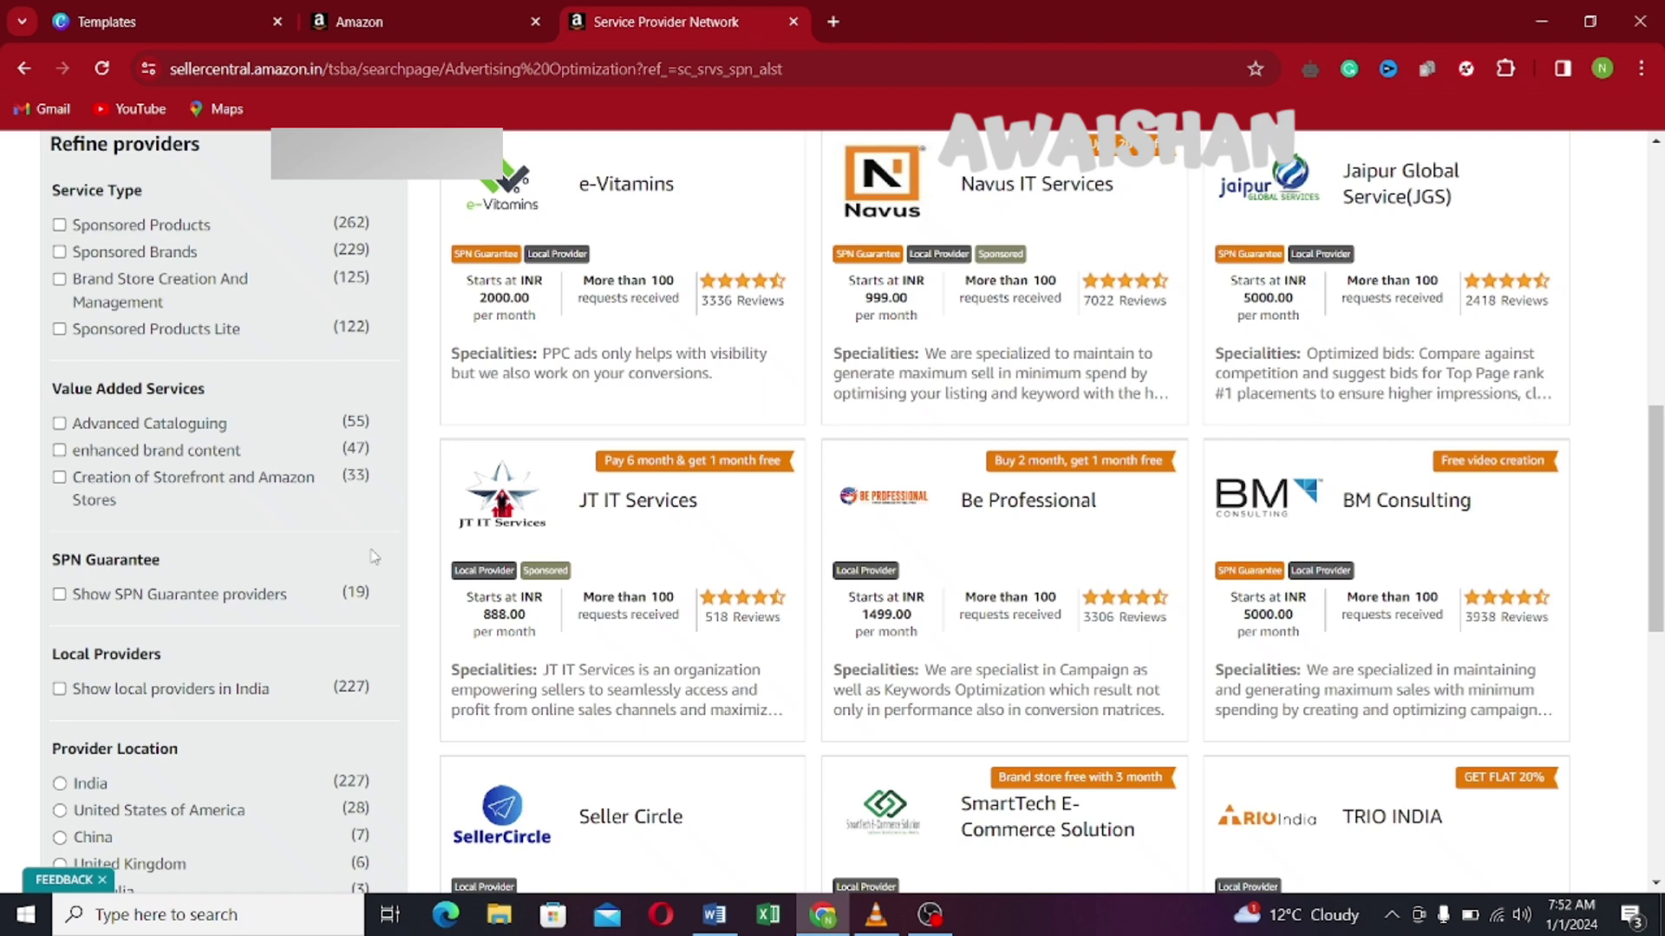
{"action": "scroll", "coordinate": [362, 523], "scroll_direction": "up", "scroll_amount": 5}
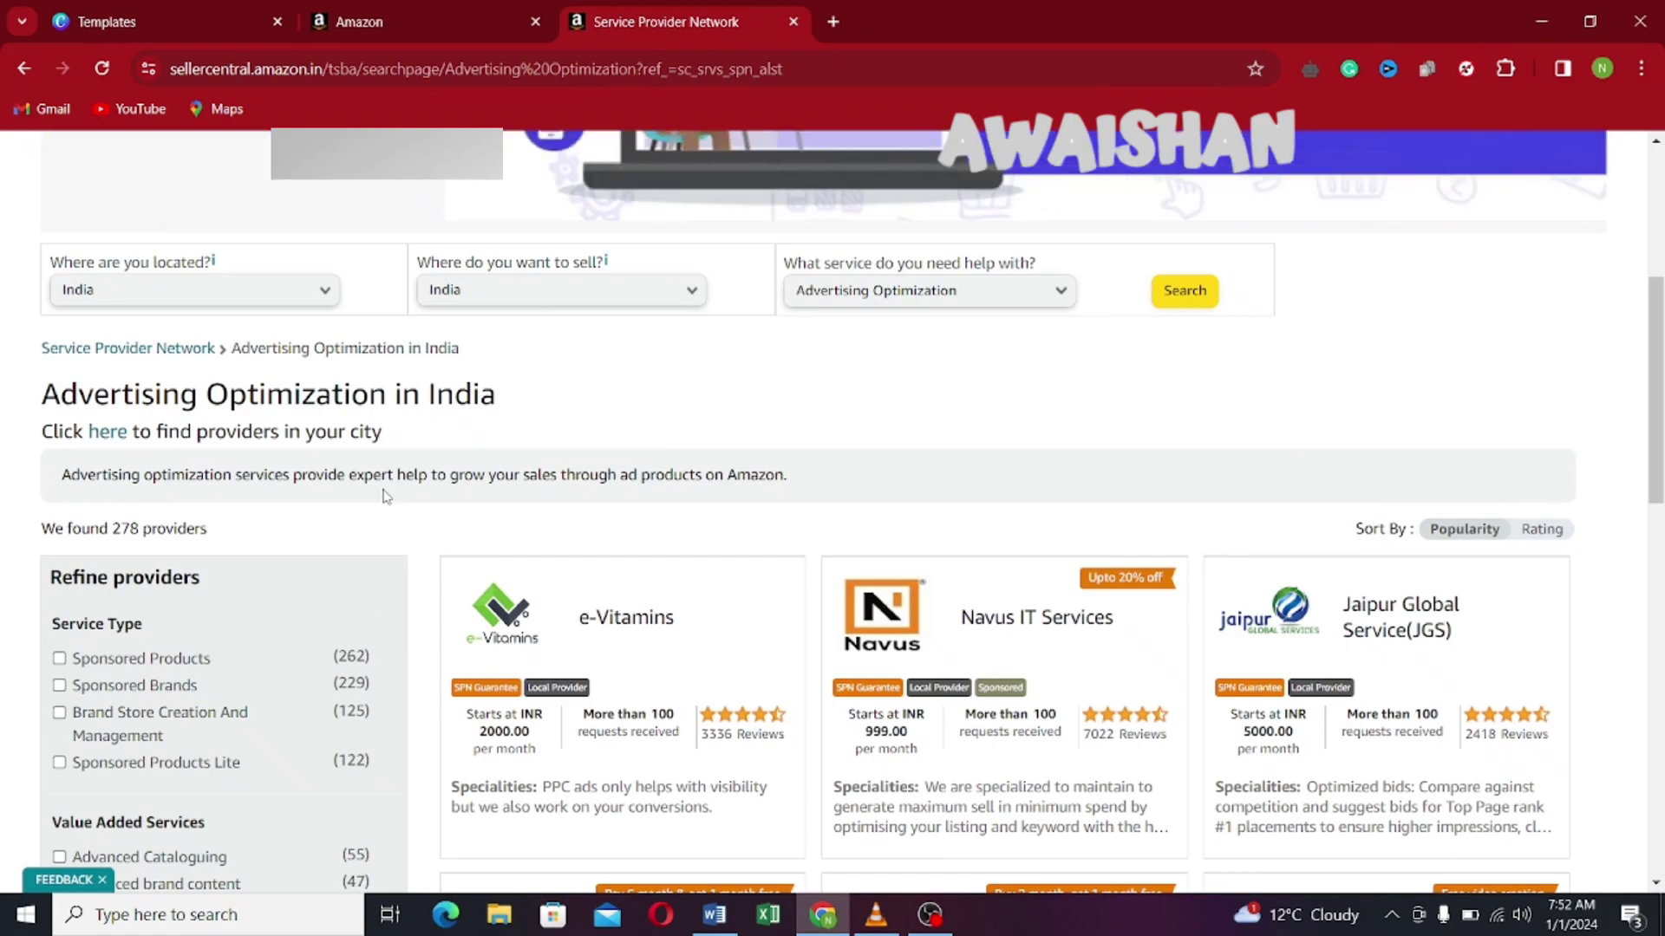
{"action": "scroll", "coordinate": [386, 497], "scroll_direction": "up", "scroll_amount": 5}
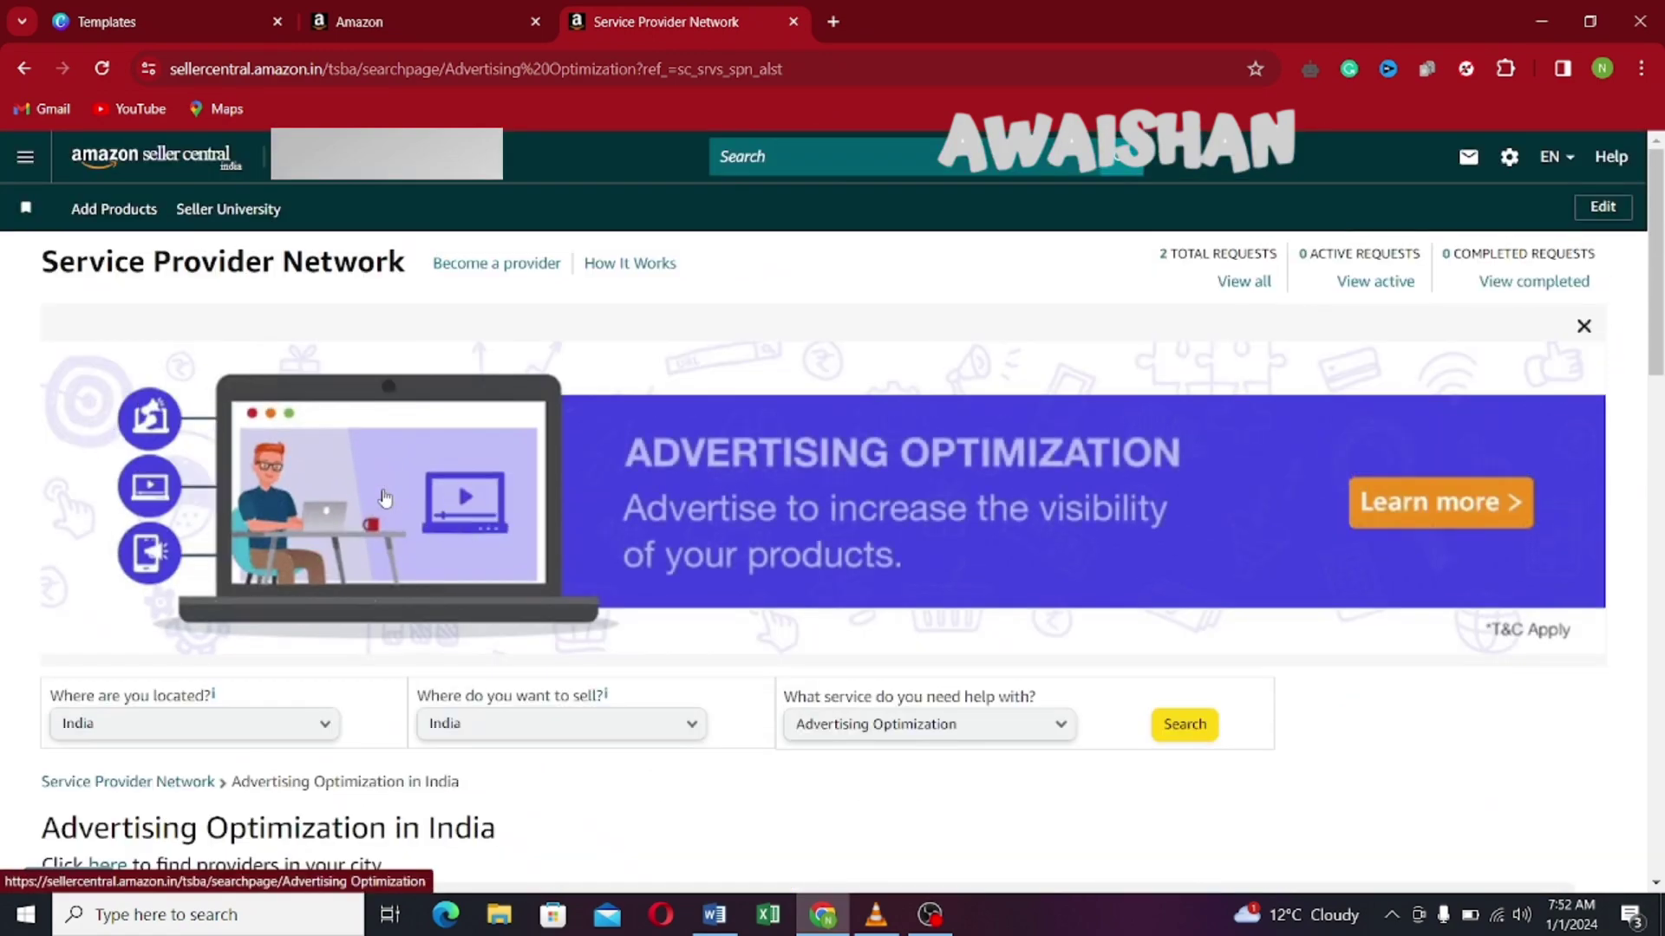
{"action": "scroll", "coordinate": [386, 497], "scroll_direction": "down", "scroll_amount": 7}
{"action": "scroll", "coordinate": [387, 497], "scroll_direction": "up", "scroll_amount": 8}
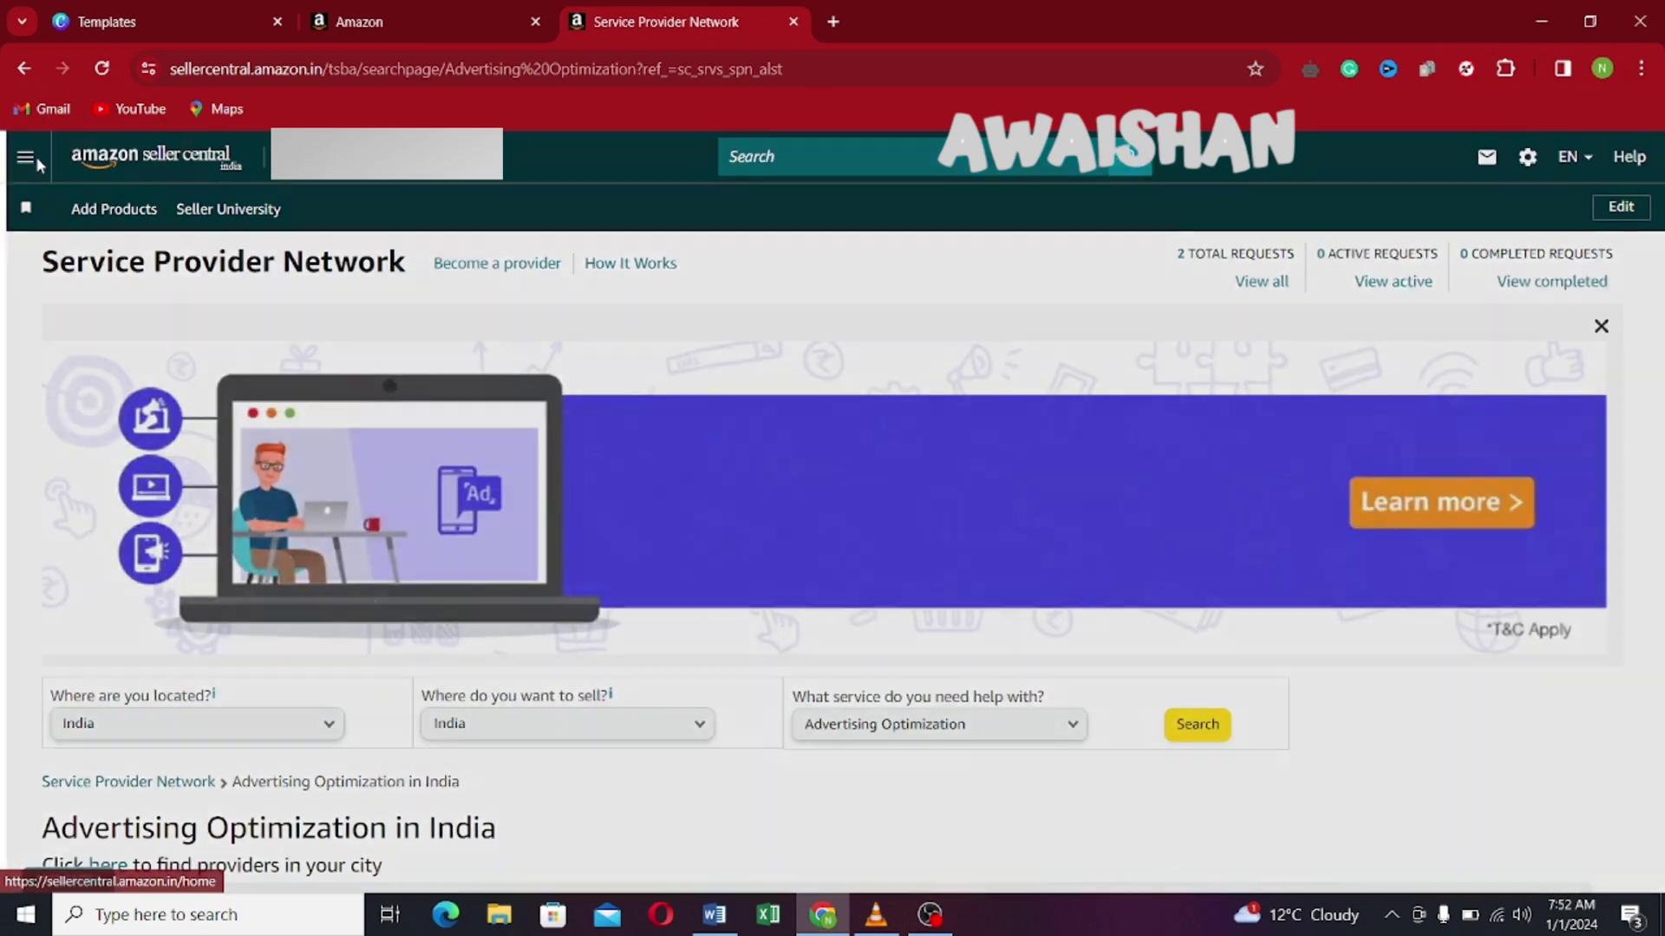
- Open the Cataloging page of the Services section and look over its provider listings and filters
{"action": "left_click", "coordinate": [39, 165]}
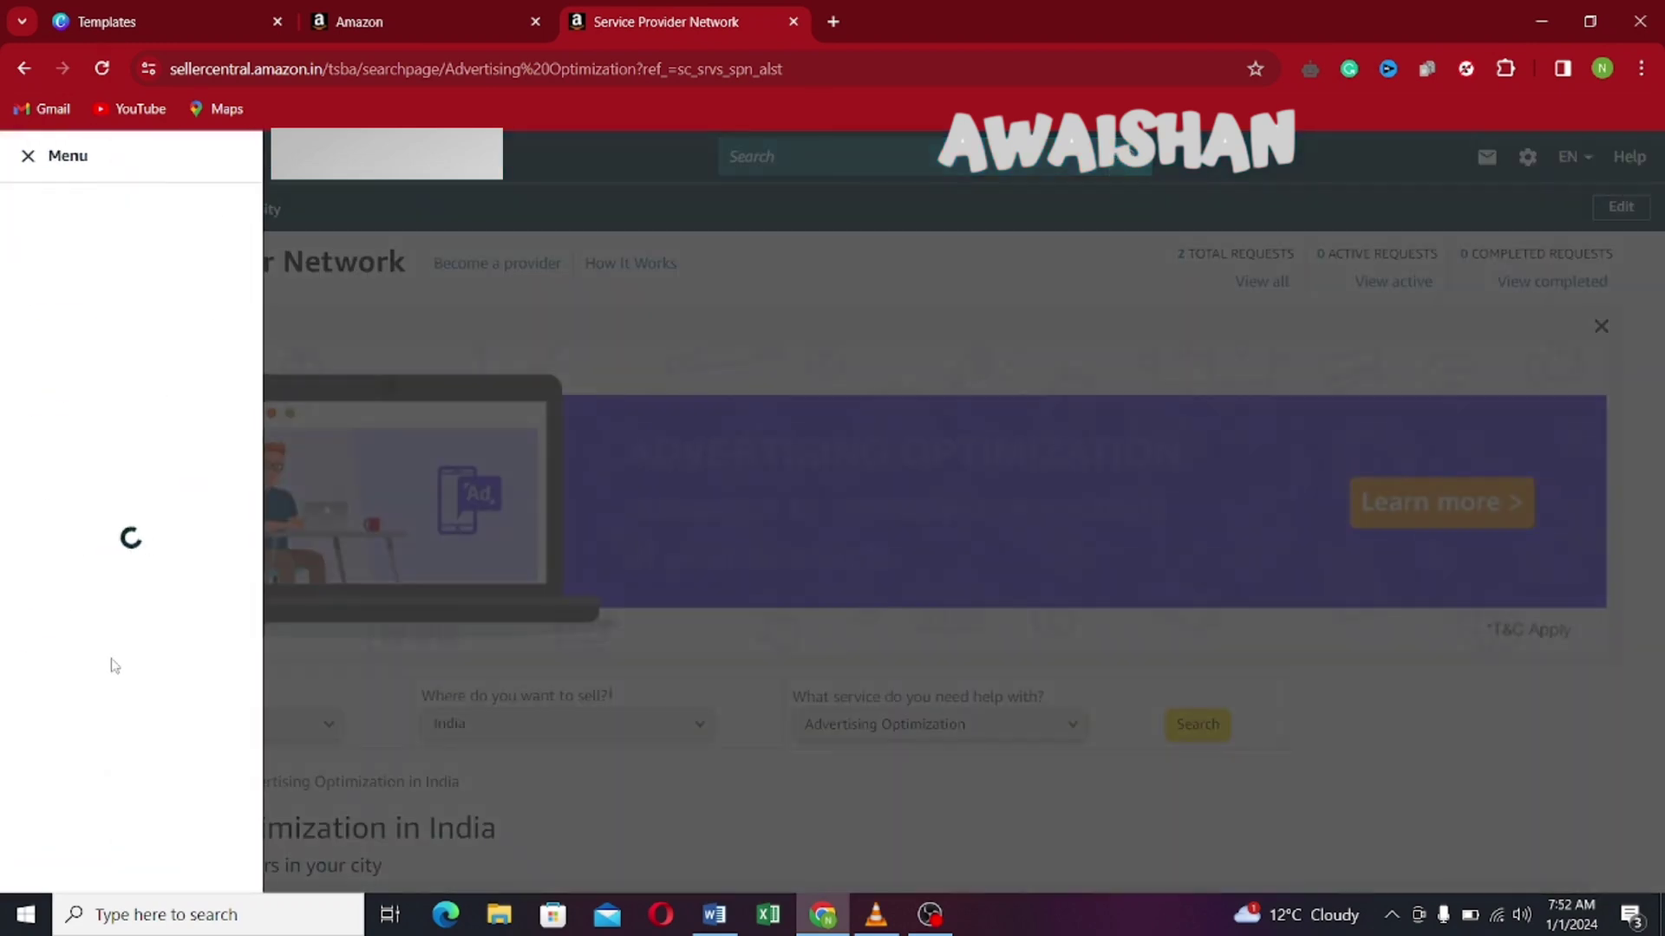
{"action": "mouse_move", "coordinate": [102, 733]}
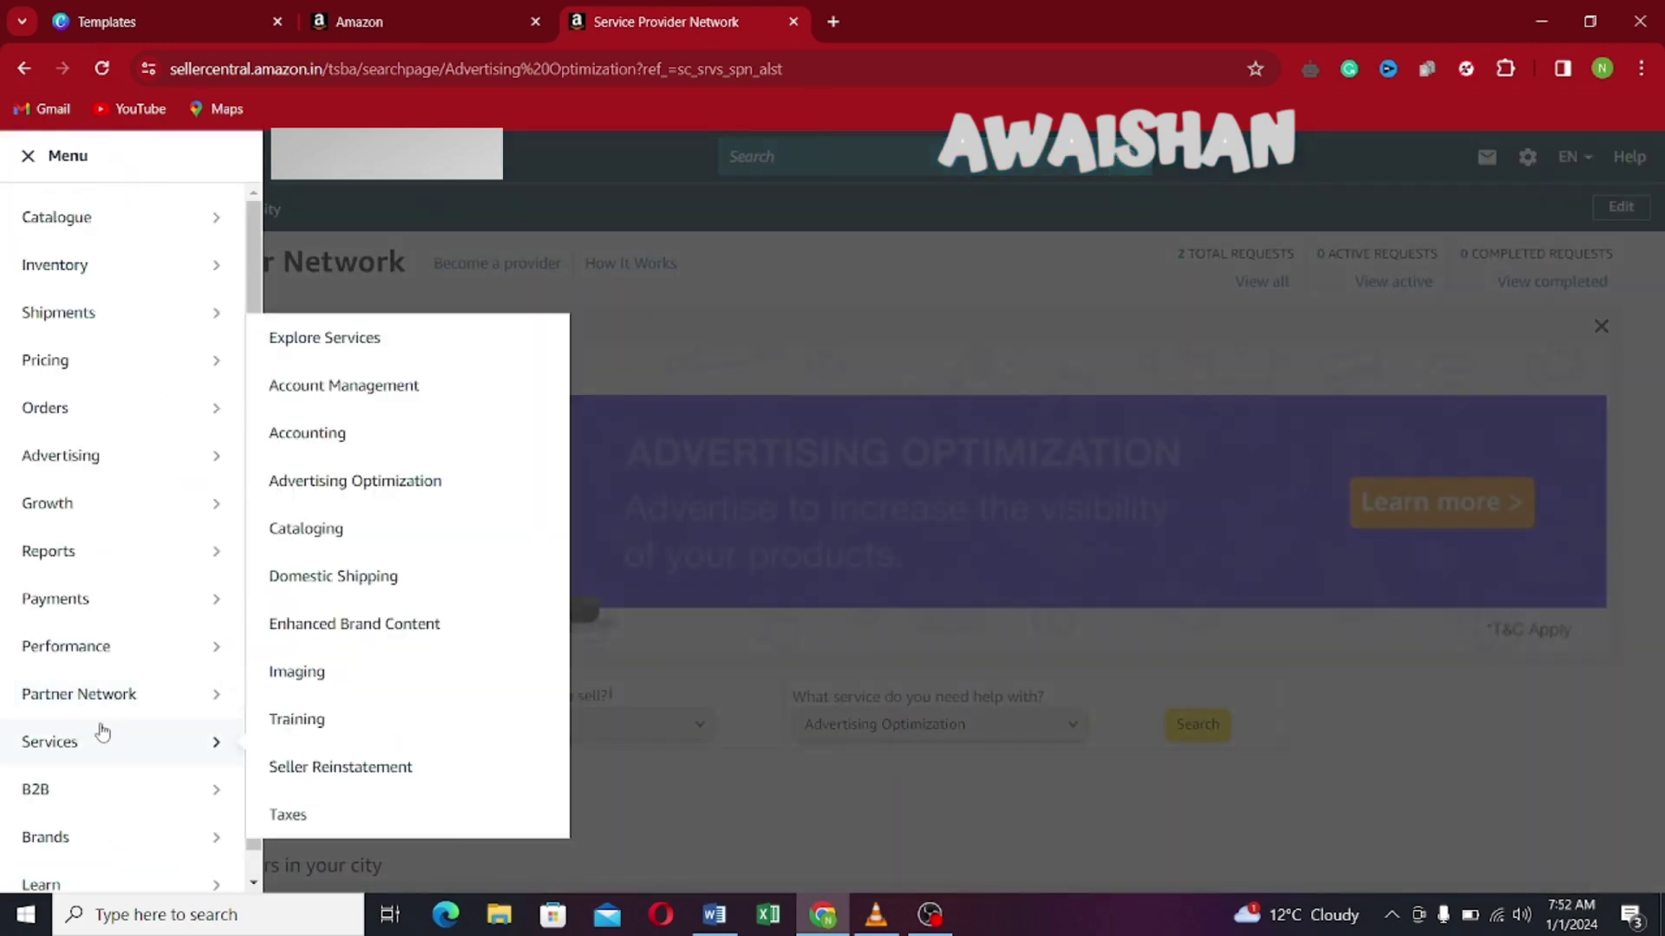
{"action": "left_click", "coordinate": [311, 530]}
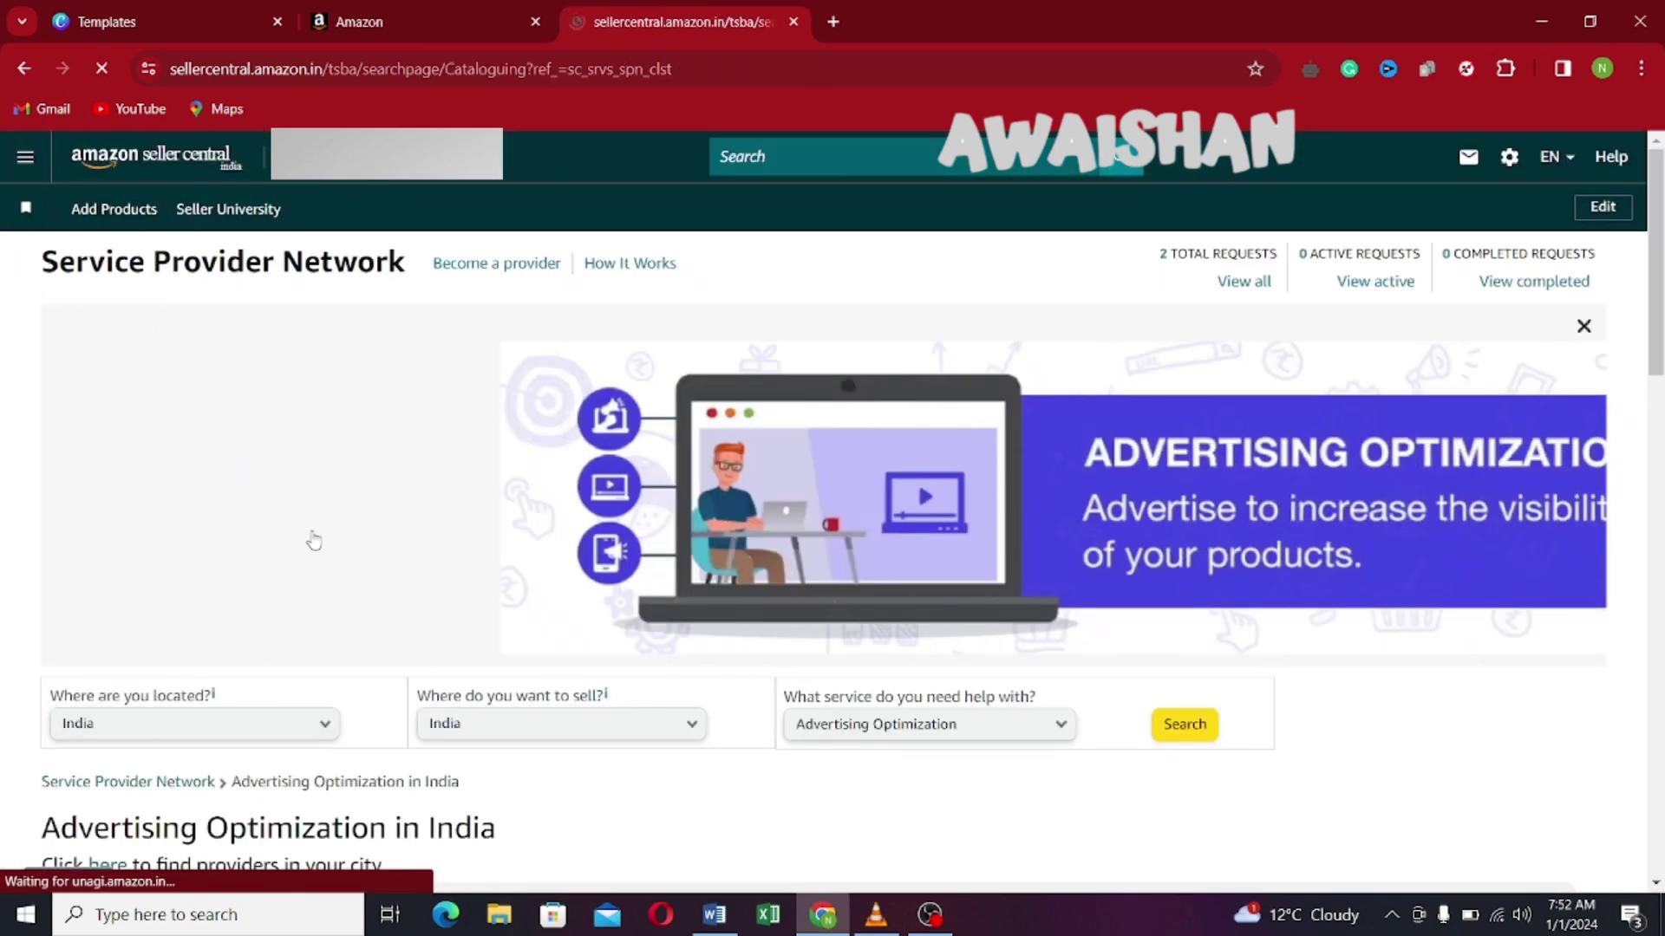
{"action": "scroll", "coordinate": [327, 546], "scroll_direction": "down", "scroll_amount": 8}
{"action": "scroll", "coordinate": [381, 590], "scroll_direction": "down", "scroll_amount": 9}
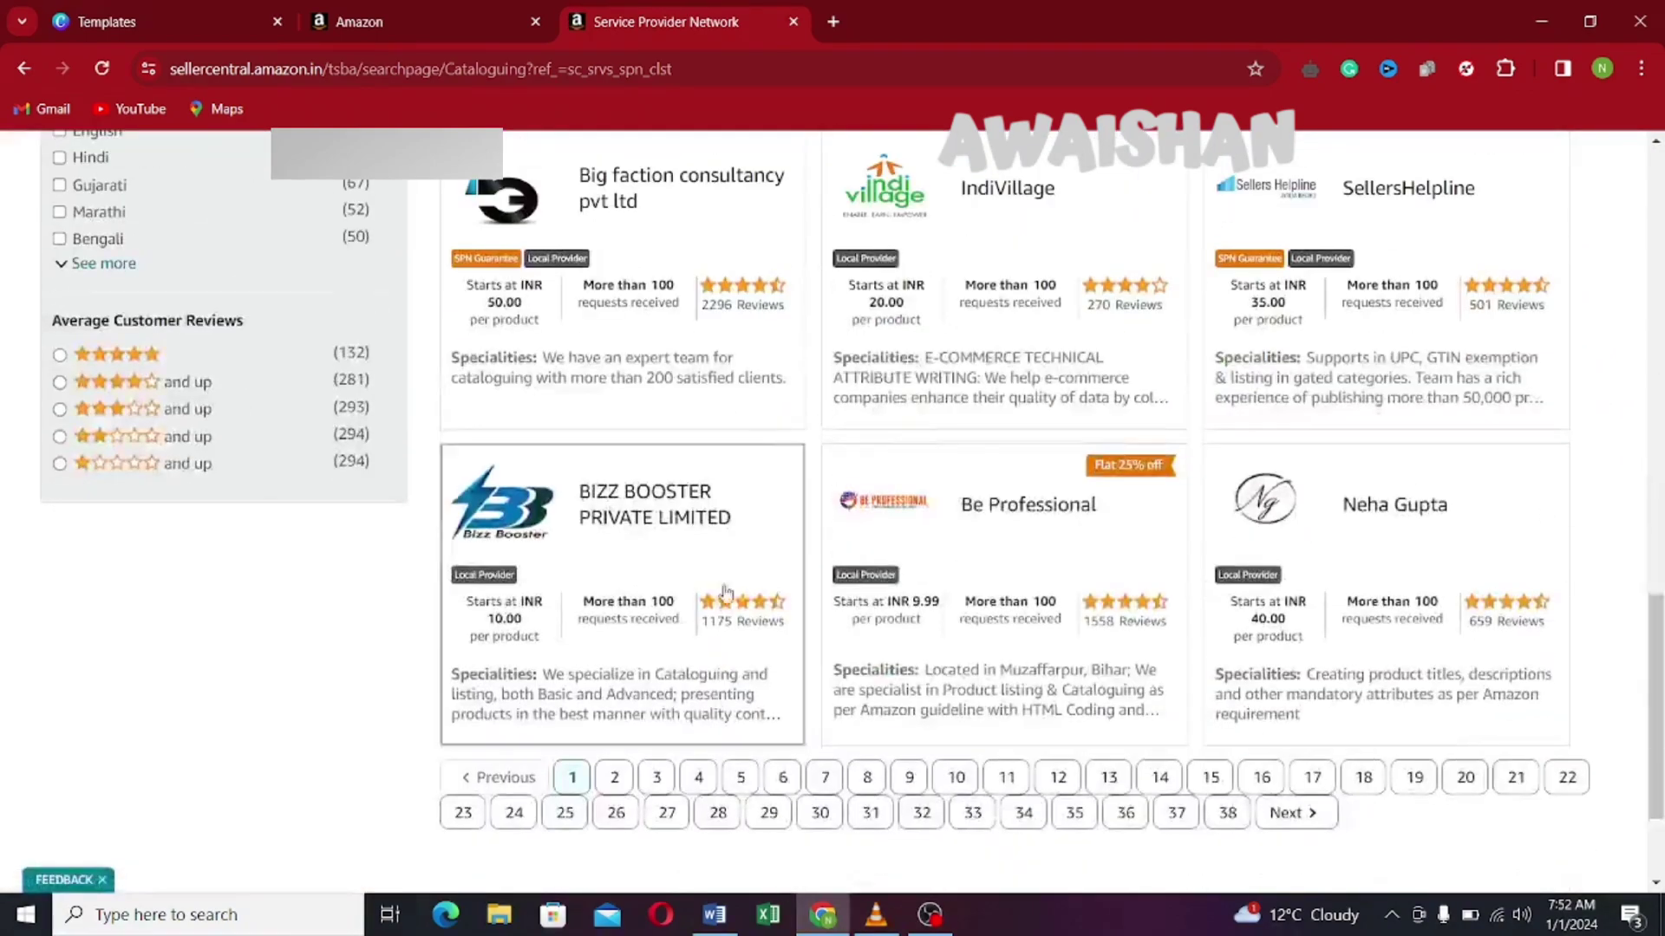
{"action": "scroll", "coordinate": [313, 475], "scroll_direction": "up", "scroll_amount": 8}
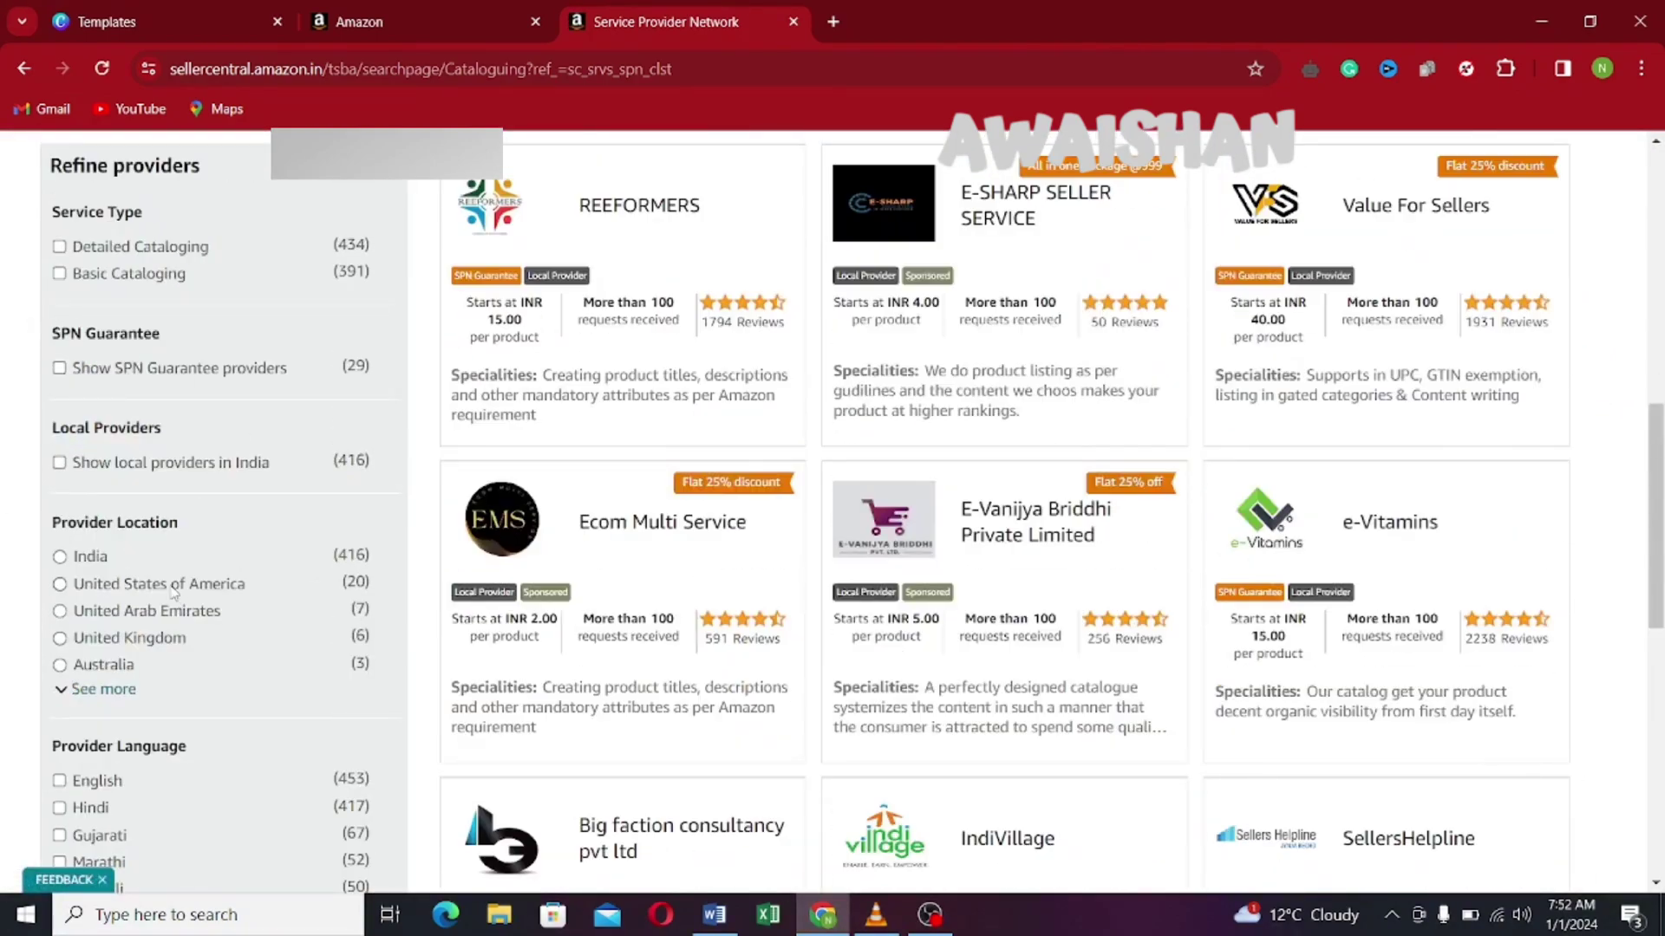
{"action": "scroll", "coordinate": [174, 592], "scroll_direction": "up", "scroll_amount": 6}
{"action": "scroll", "coordinate": [26, 174], "scroll_direction": "up", "scroll_amount": 4}
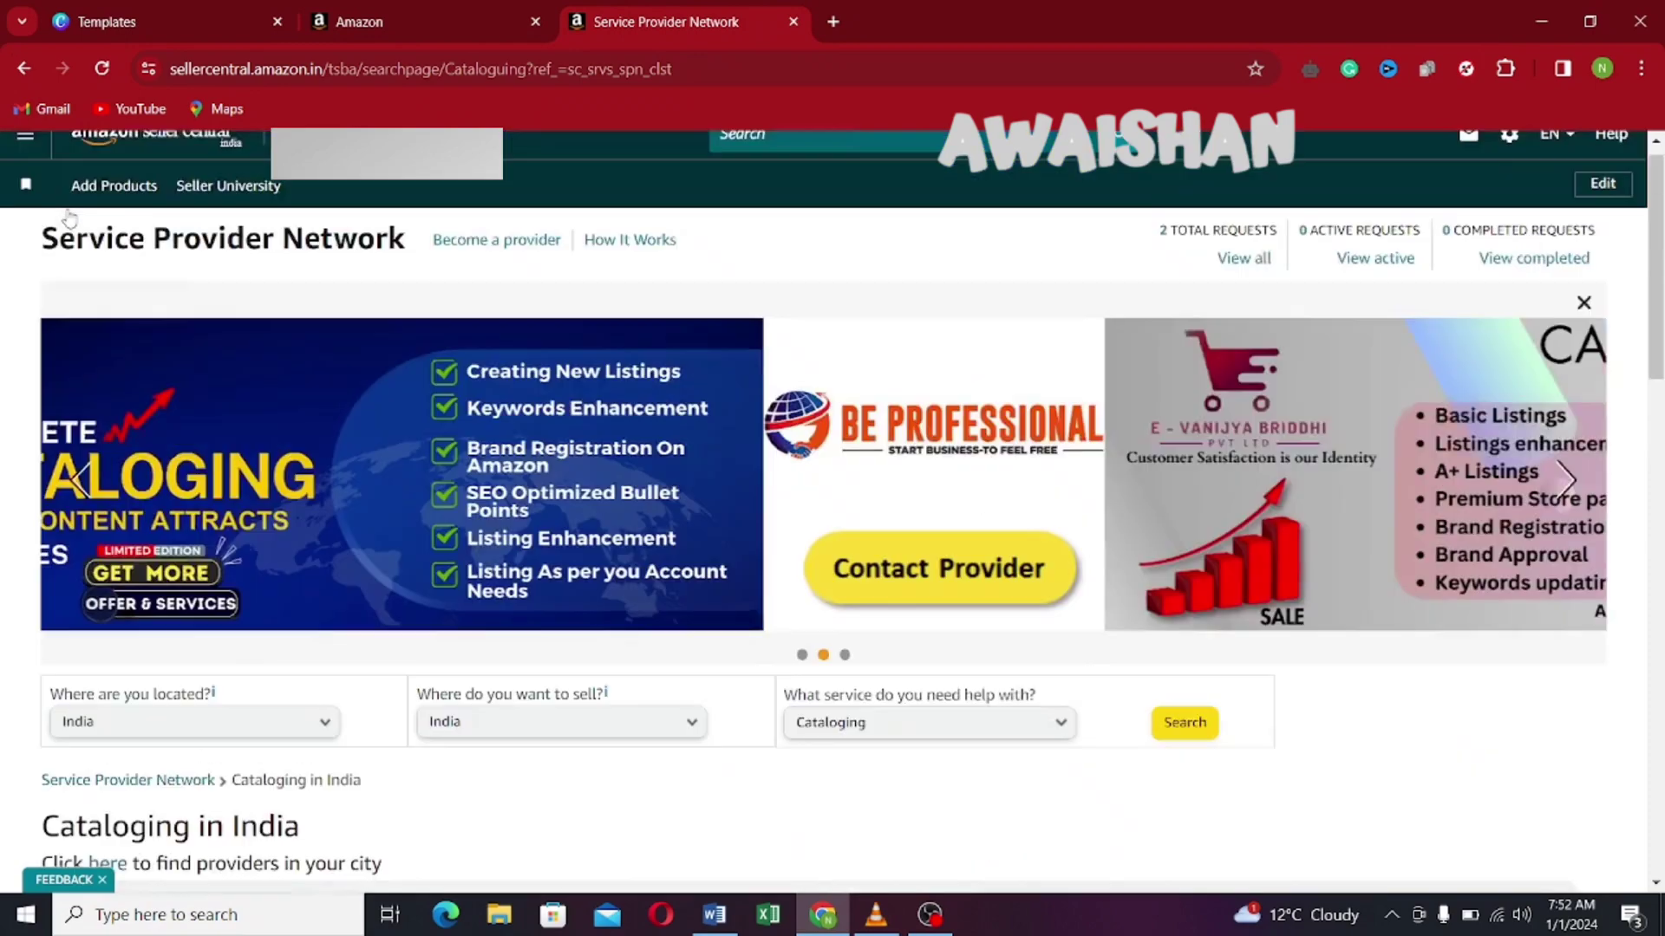
- Open the Domestic Shipping page of the Services section and review its logistics providers
{"action": "left_click", "coordinate": [26, 156]}
{"action": "mouse_move", "coordinate": [101, 732]}
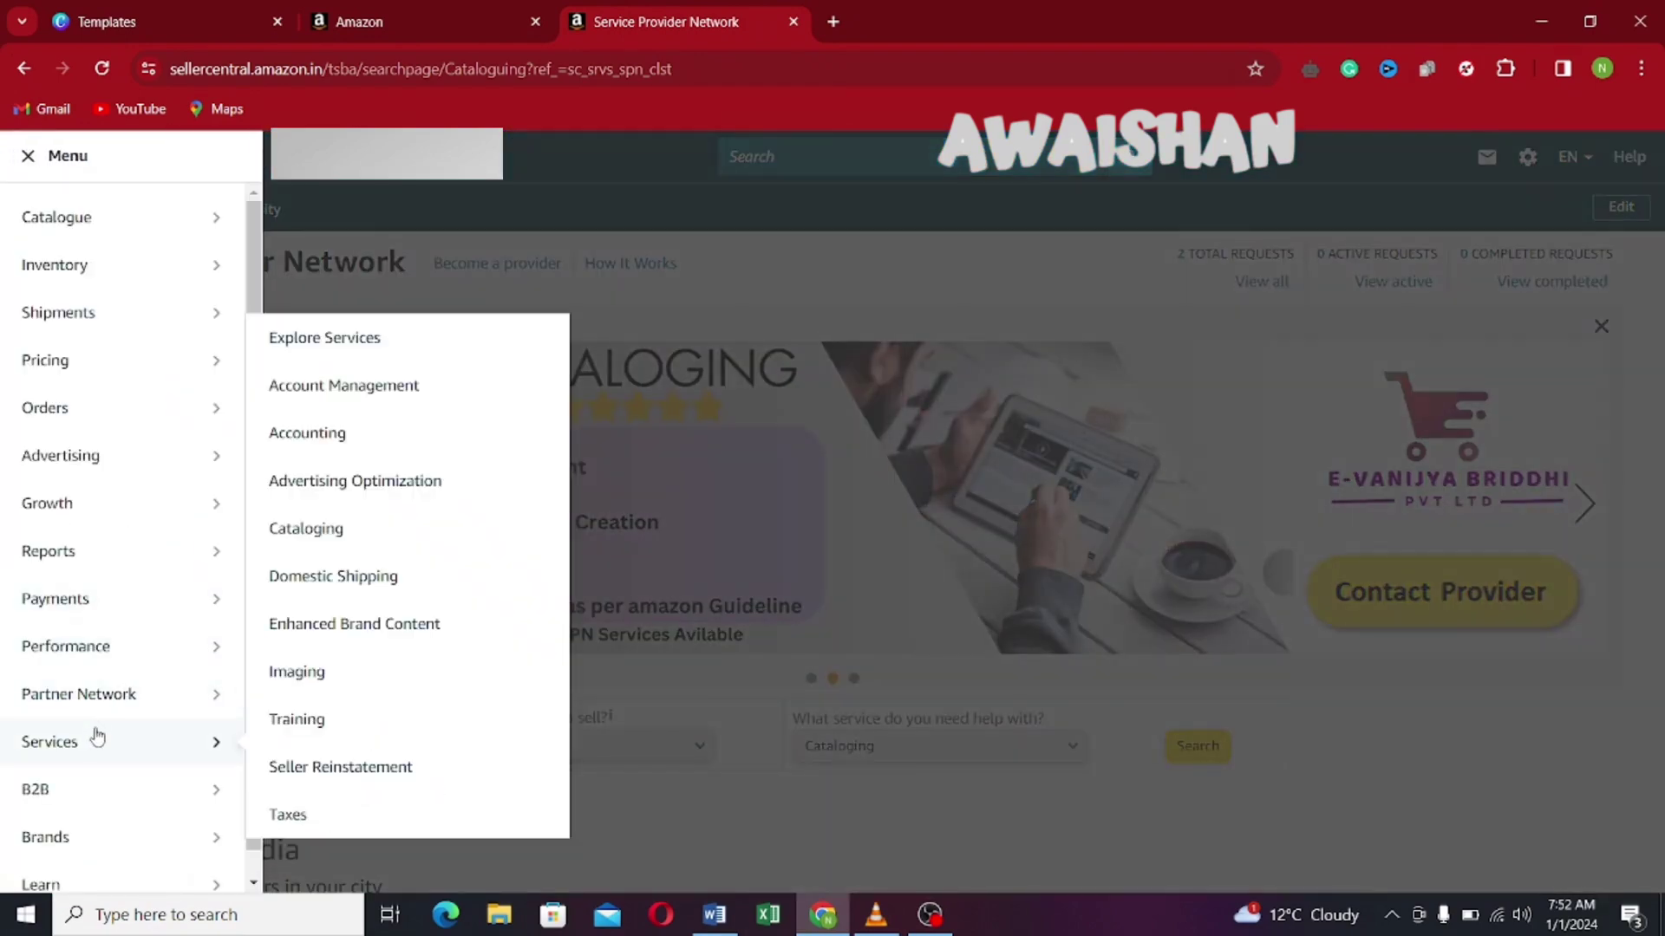
{"action": "left_click", "coordinate": [365, 578]}
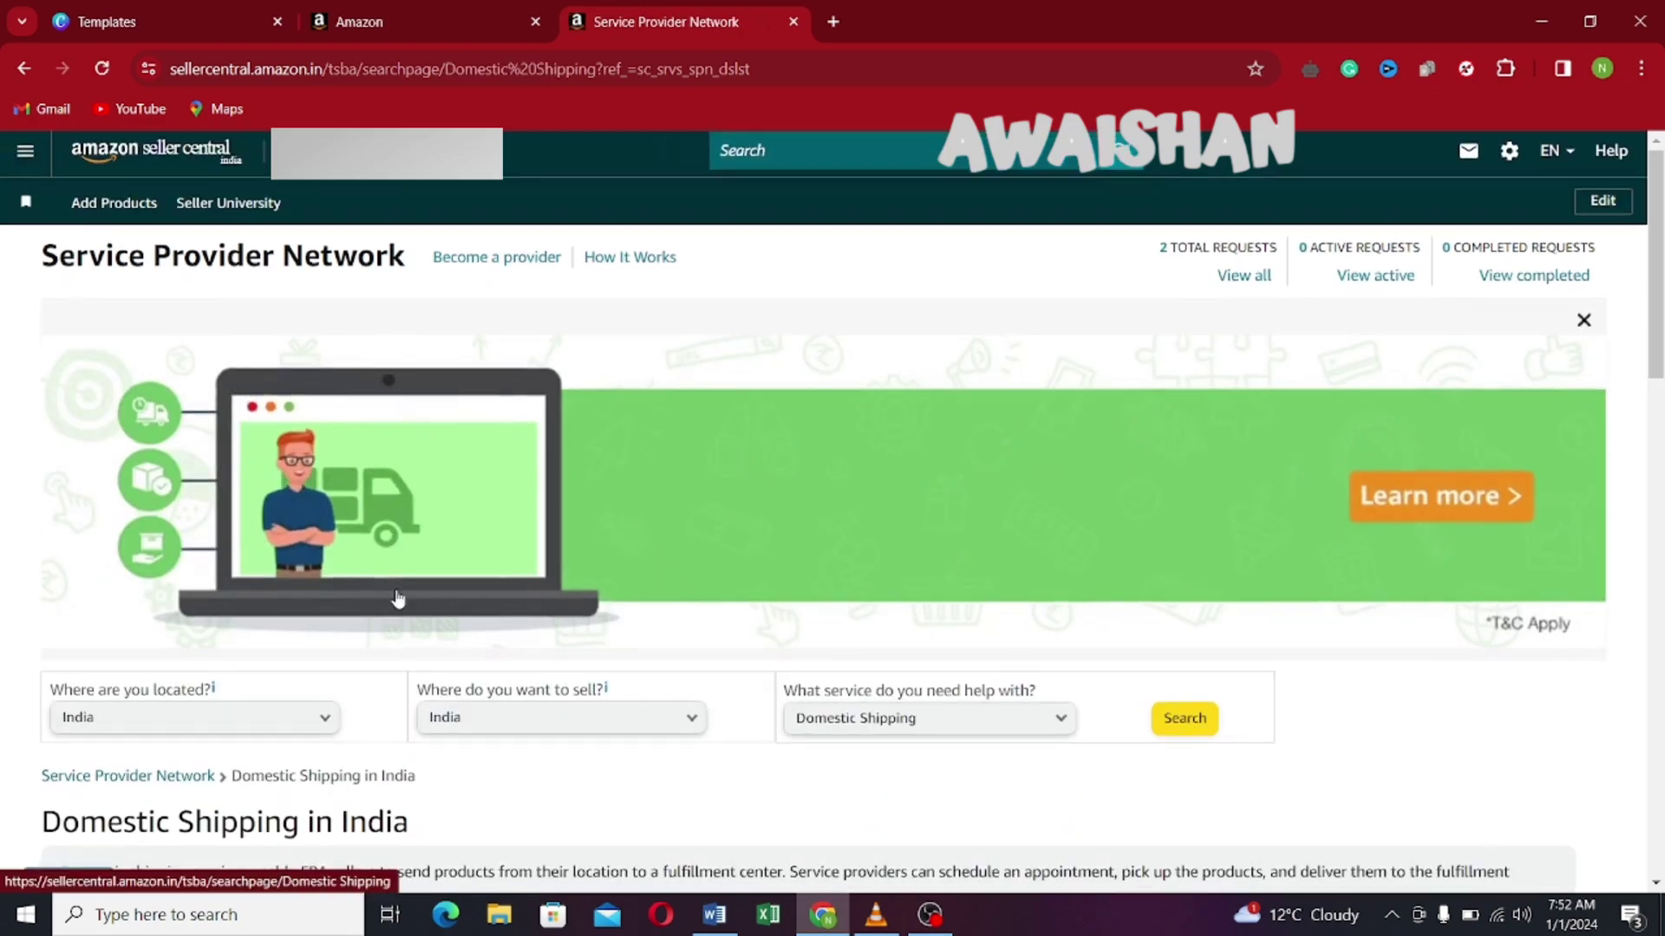
{"action": "scroll", "coordinate": [382, 597], "scroll_direction": "down", "scroll_amount": 7}
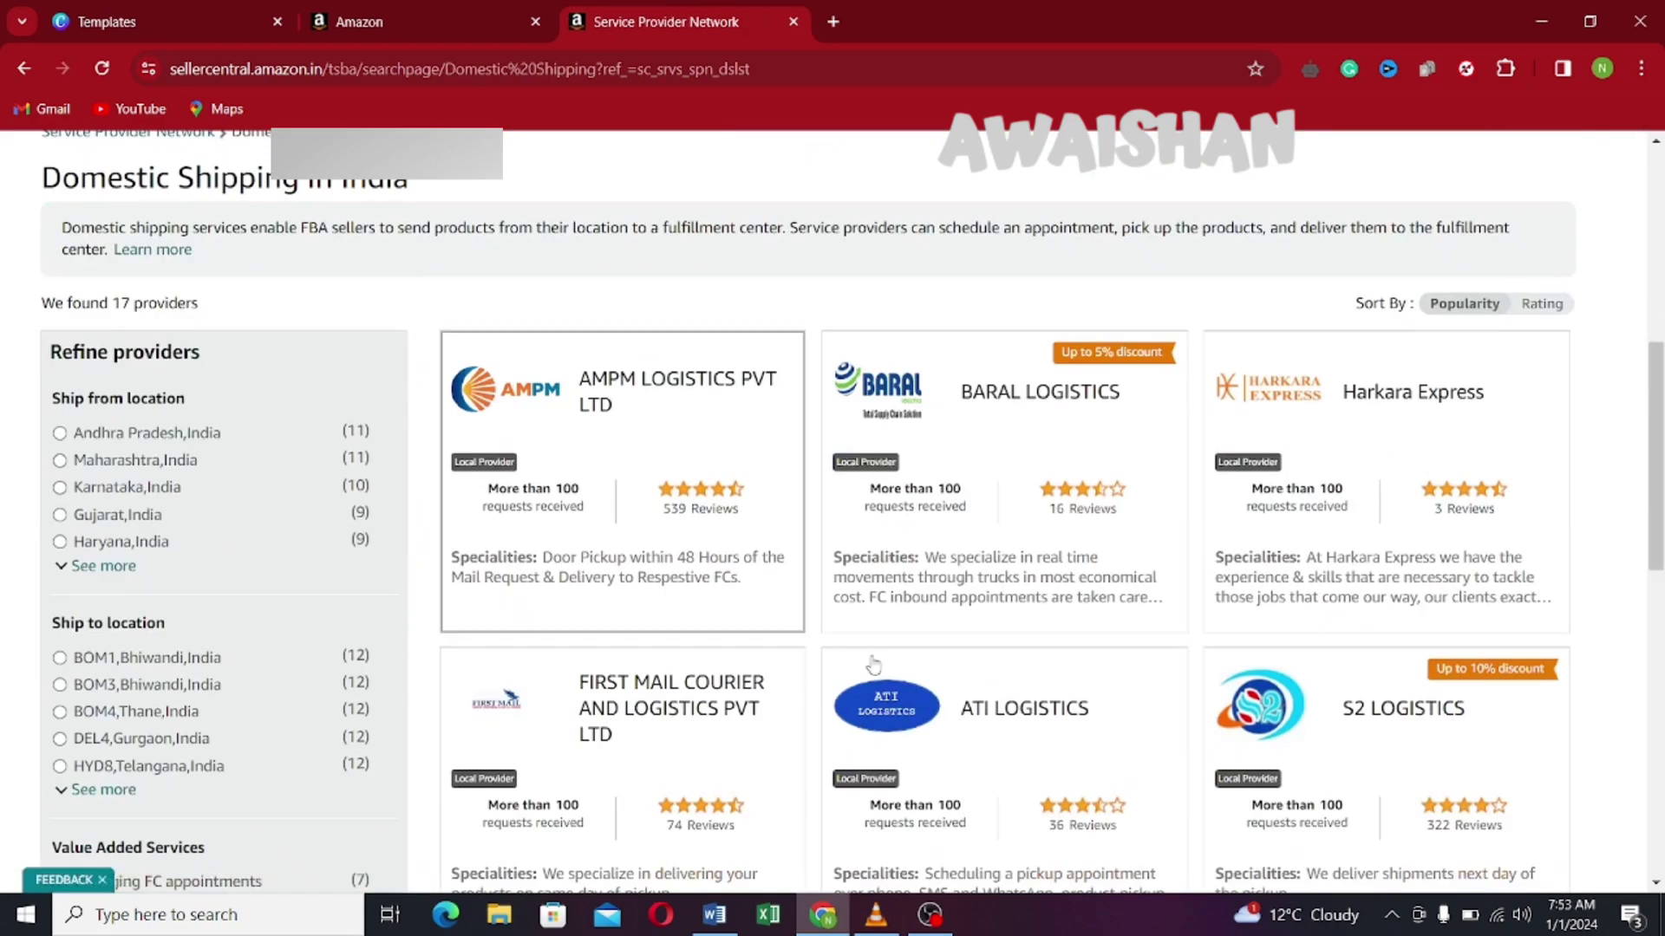
{"action": "scroll", "coordinate": [1103, 595], "scroll_direction": "down", "scroll_amount": 5}
{"action": "scroll", "coordinate": [611, 621], "scroll_direction": "up", "scroll_amount": 15}
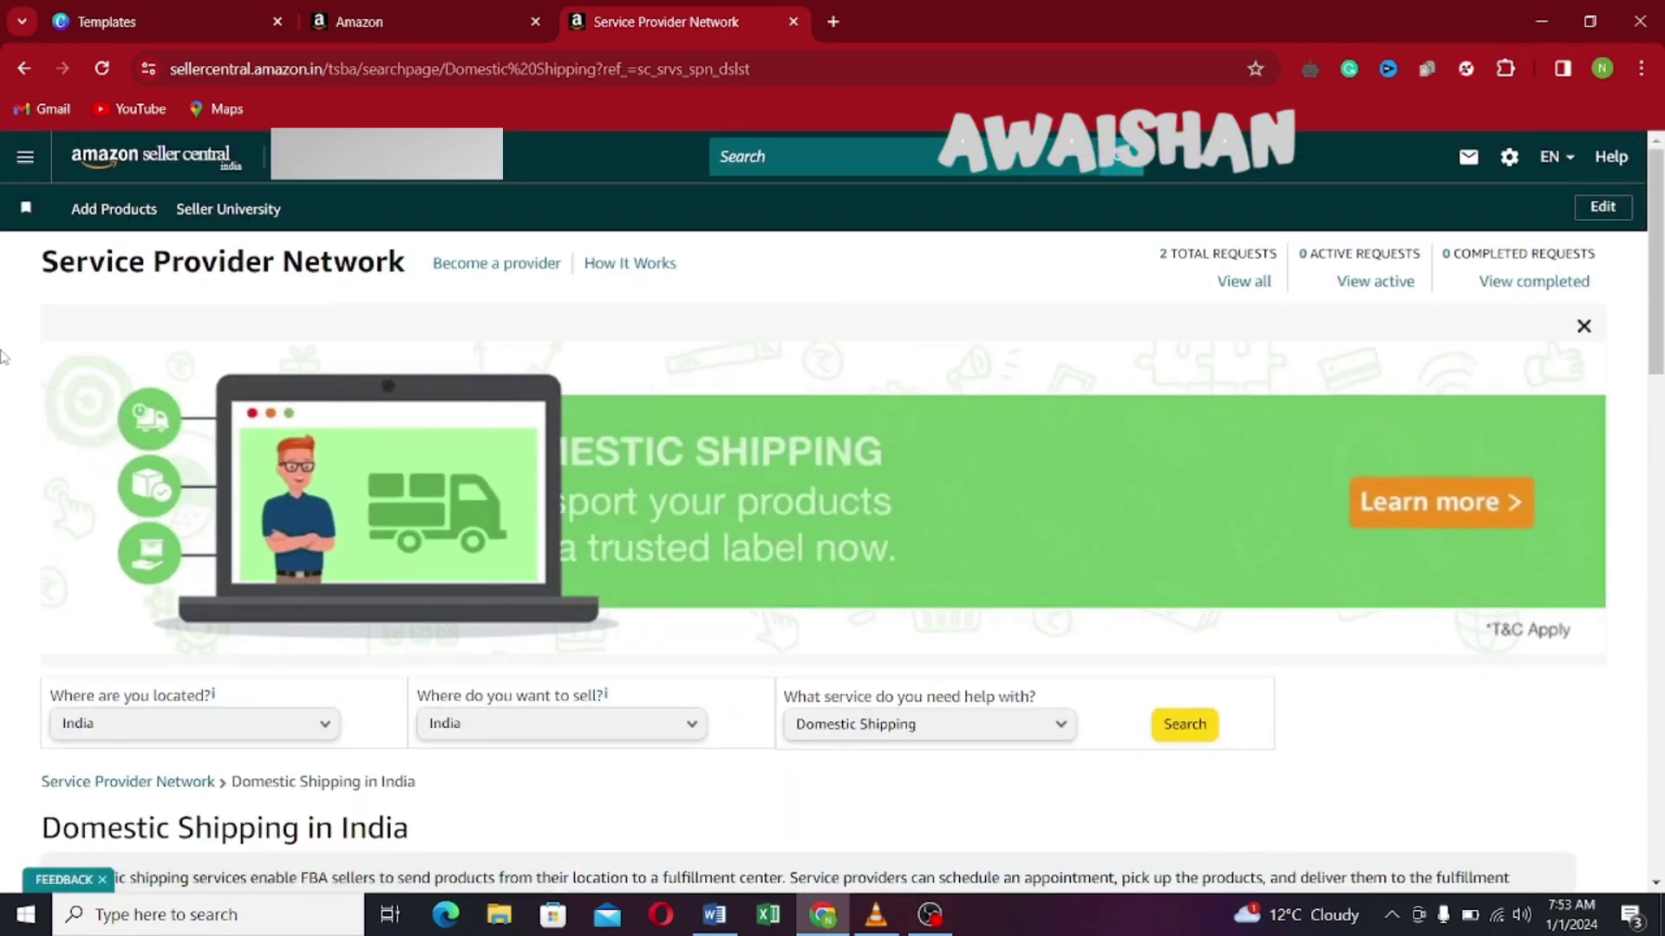
- Open the Enhanced Brand Content page of the Services section and look through its provider listings
{"action": "left_click", "coordinate": [25, 156]}
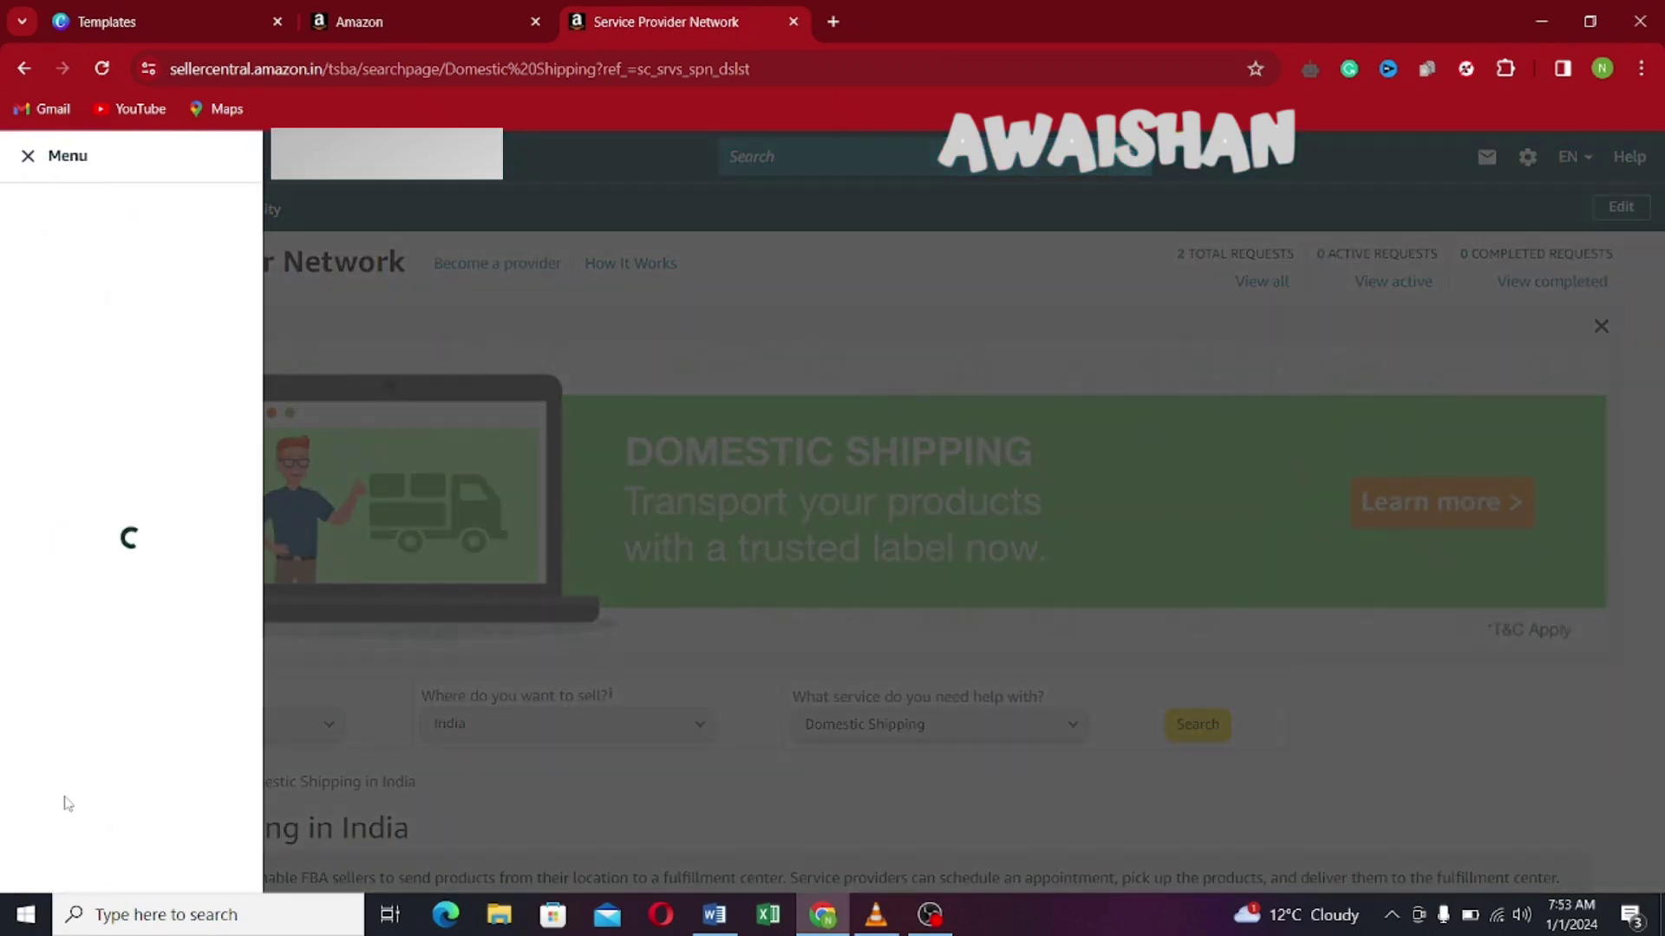
{"action": "mouse_move", "coordinate": [214, 739]}
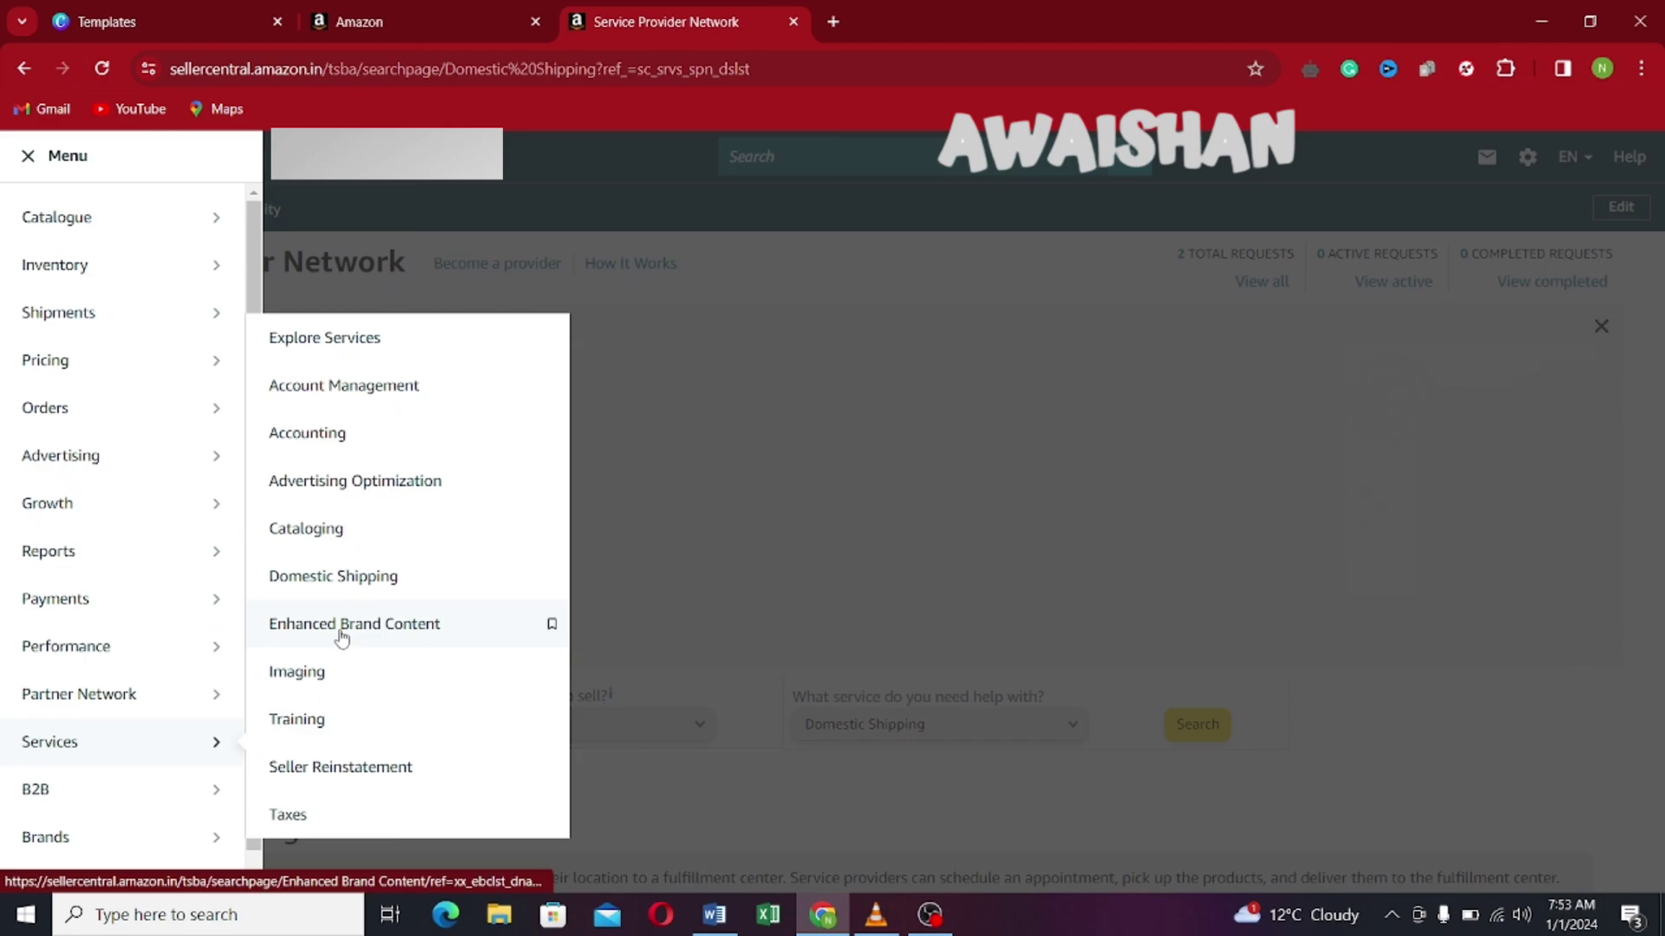
{"action": "left_click", "coordinate": [340, 638]}
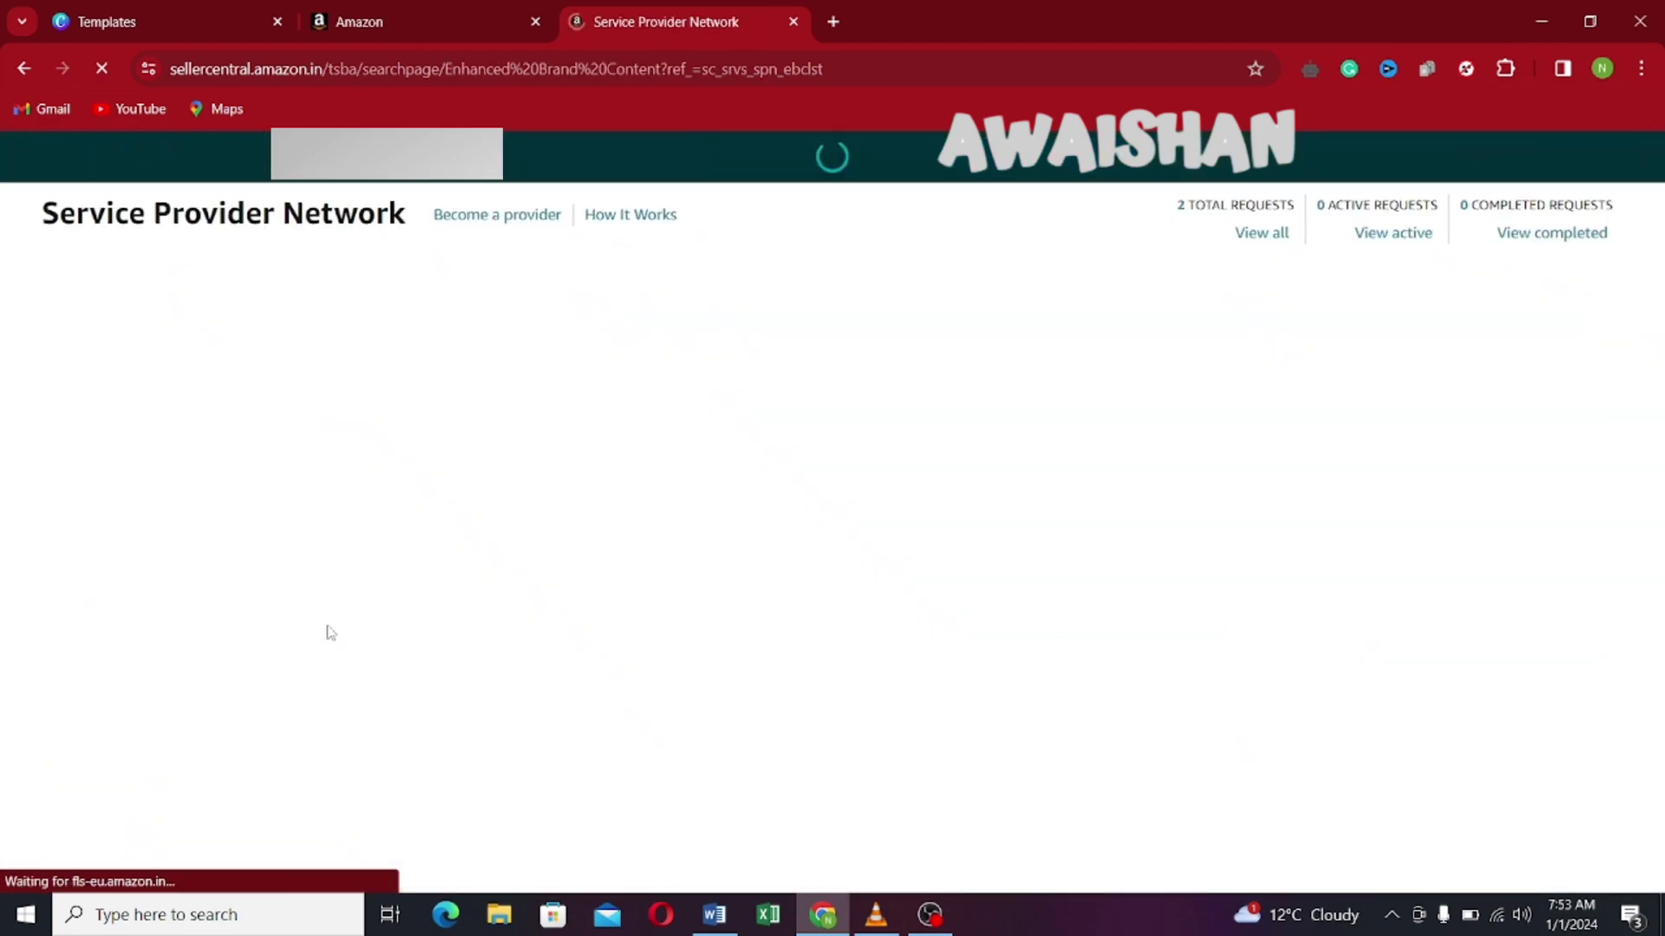
{"action": "scroll", "coordinate": [378, 657], "scroll_direction": "down", "scroll_amount": 8}
{"action": "scroll", "coordinate": [378, 656], "scroll_direction": "down", "scroll_amount": 4}
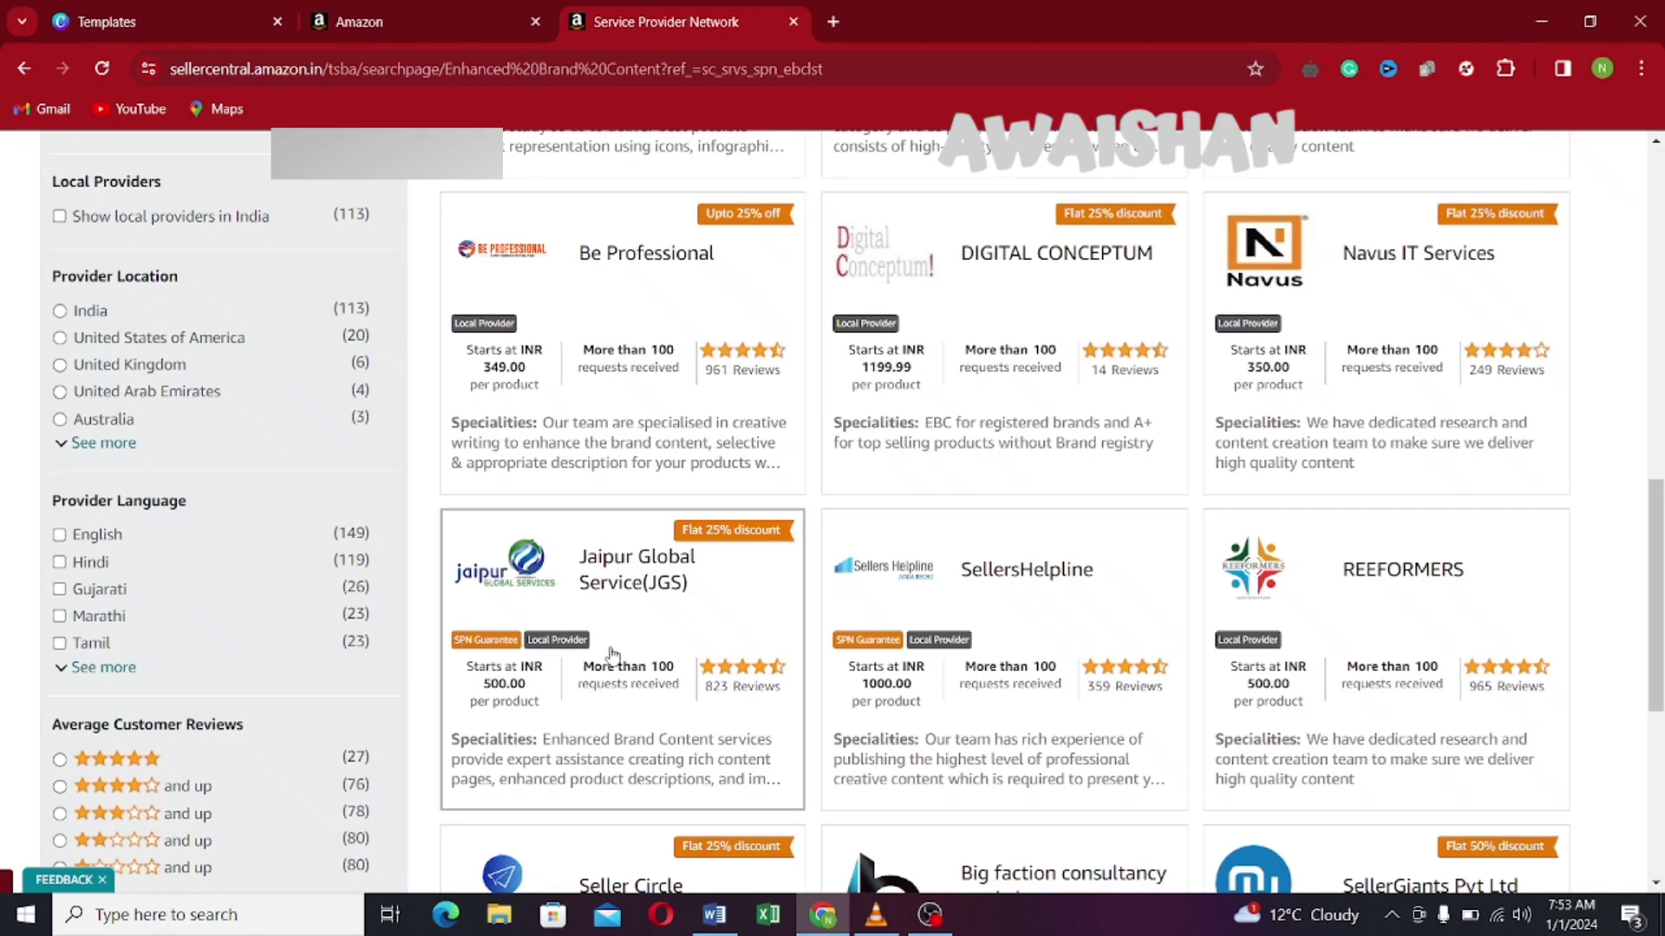
{"action": "scroll", "coordinate": [611, 651], "scroll_direction": "up", "scroll_amount": 10}
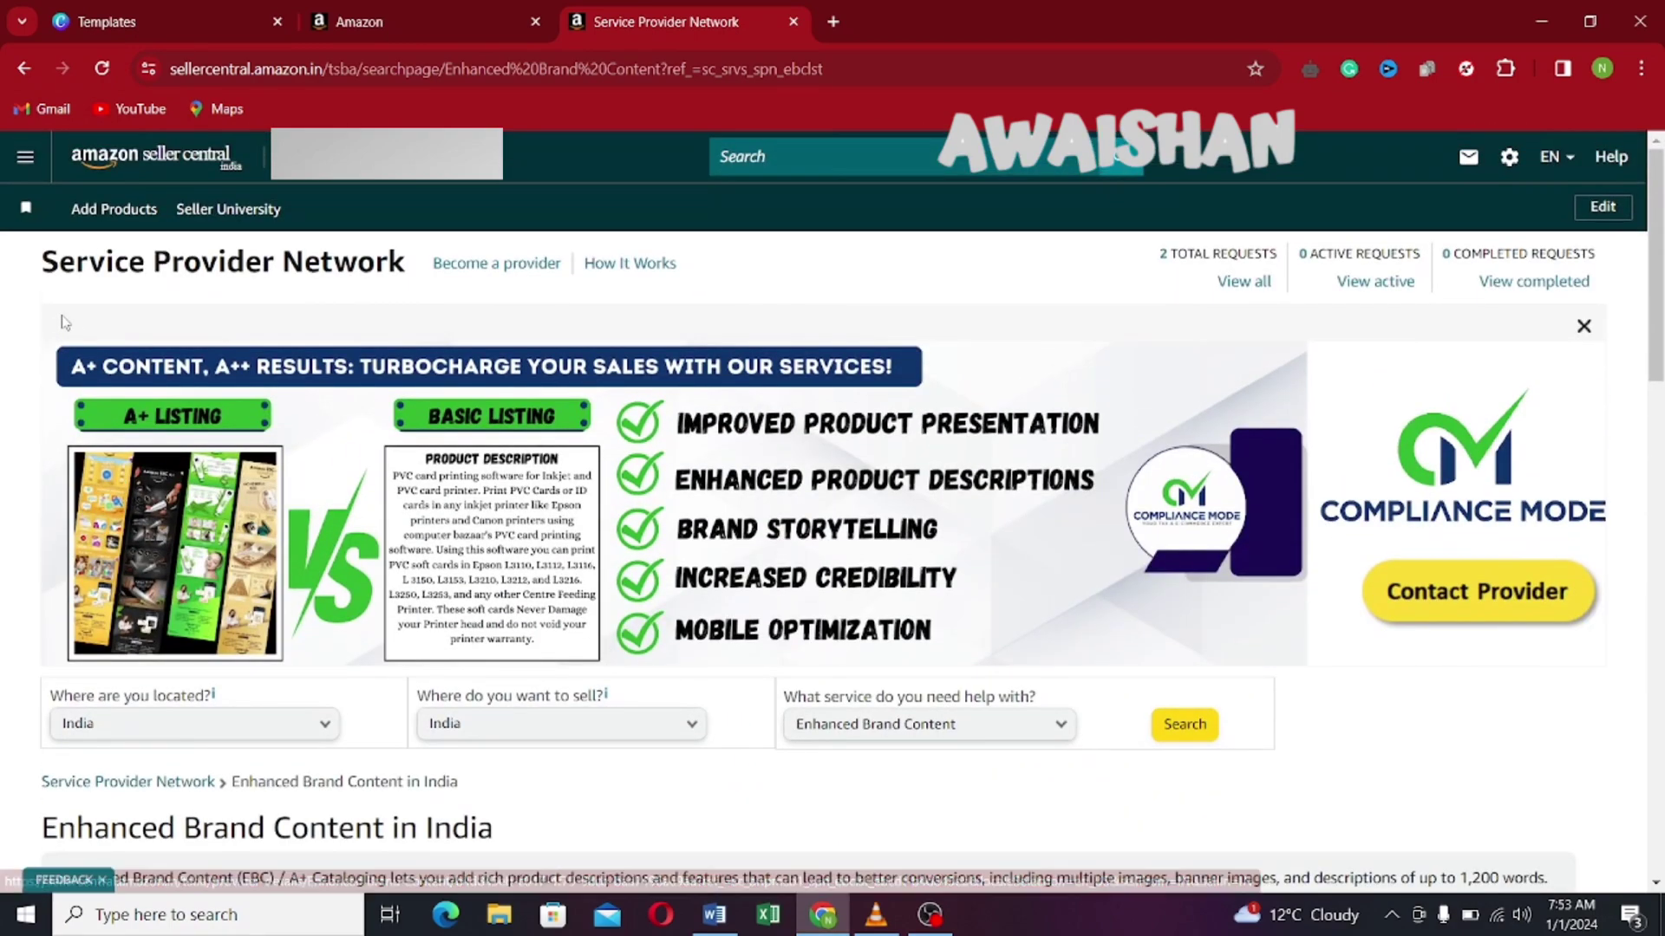
- Open the Imaging page of the Services section and review its description, filters and providers
{"action": "left_click", "coordinate": [10, 170]}
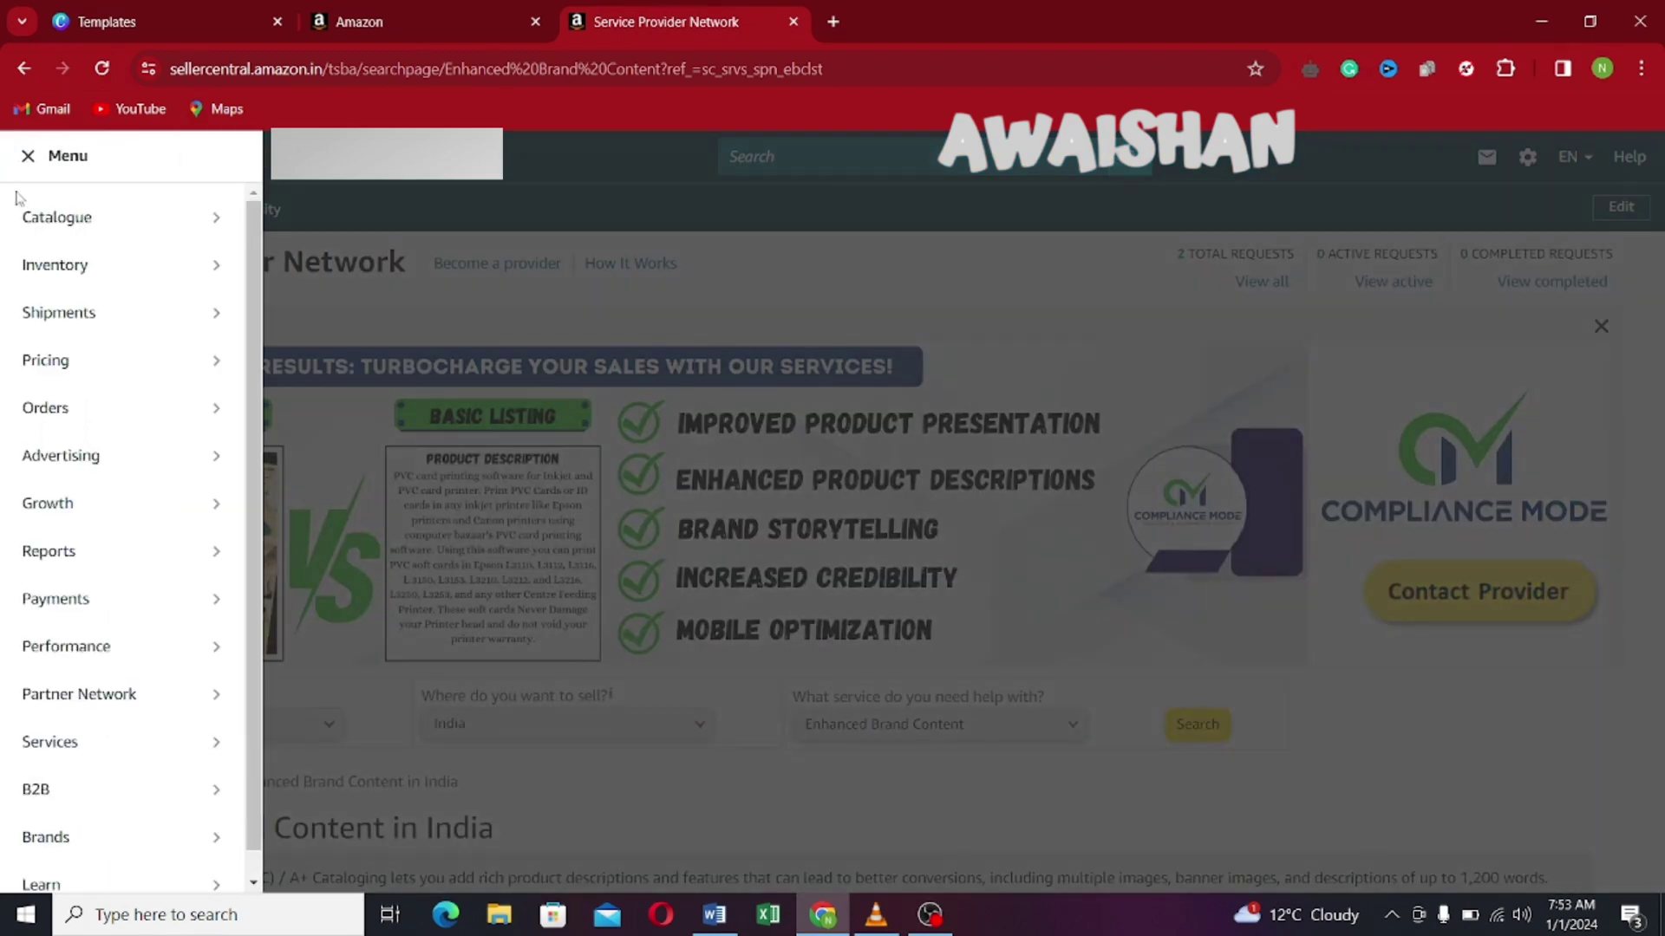
{"action": "mouse_move", "coordinate": [226, 724]}
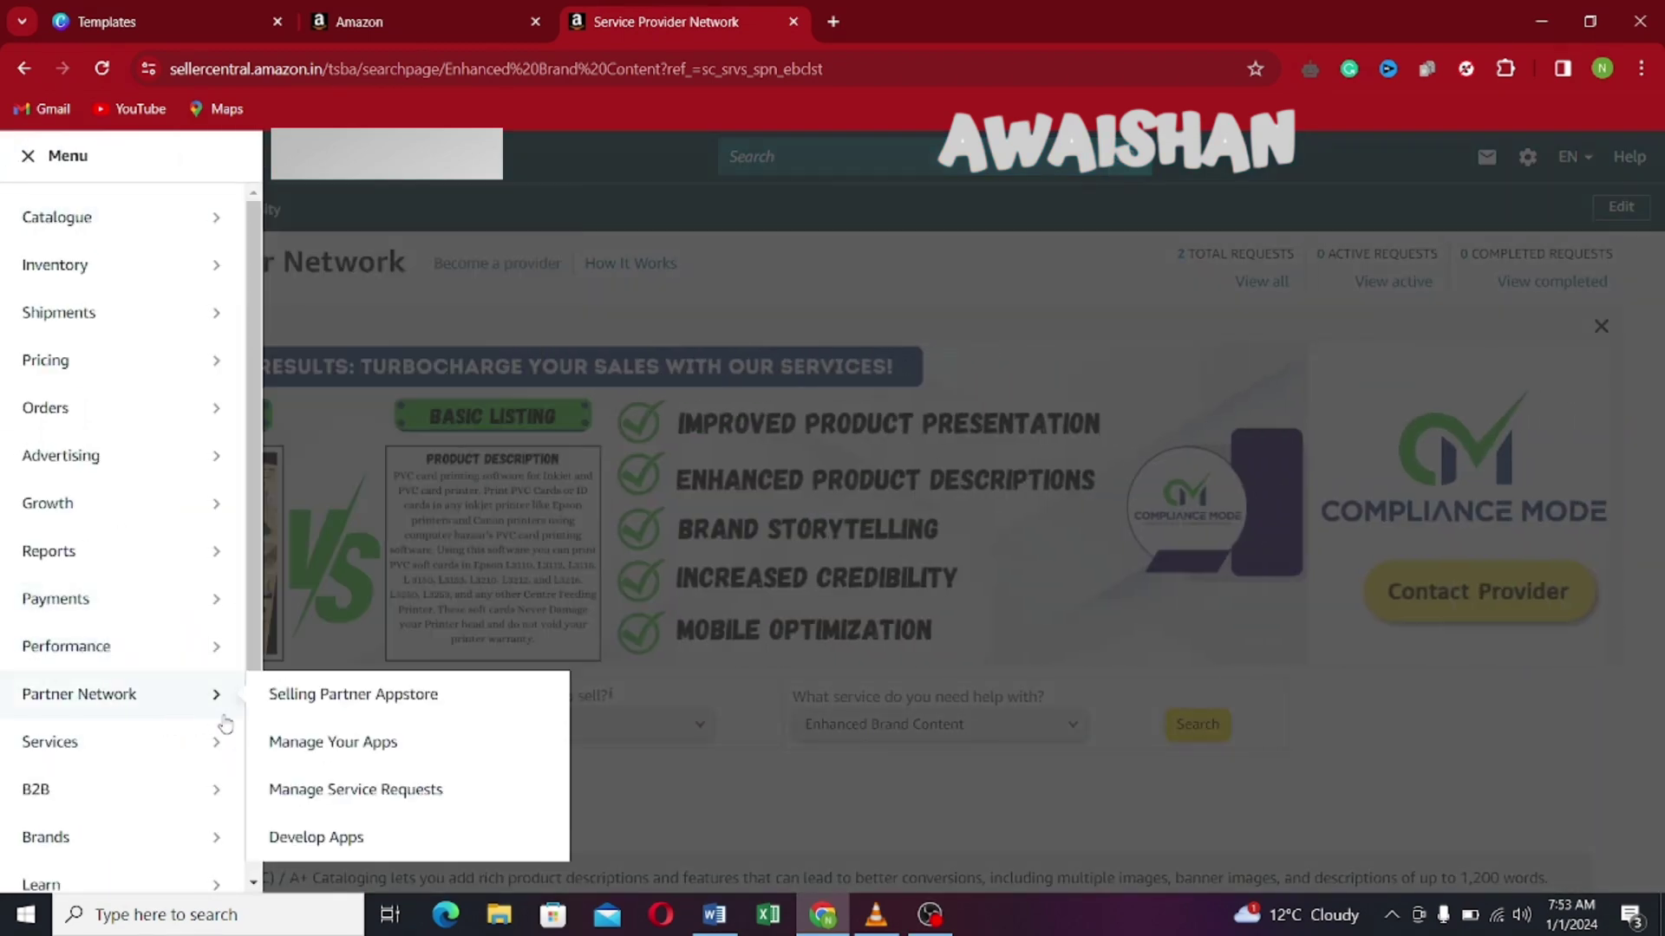
{"action": "mouse_move", "coordinate": [123, 747]}
{"action": "left_click", "coordinate": [315, 681]}
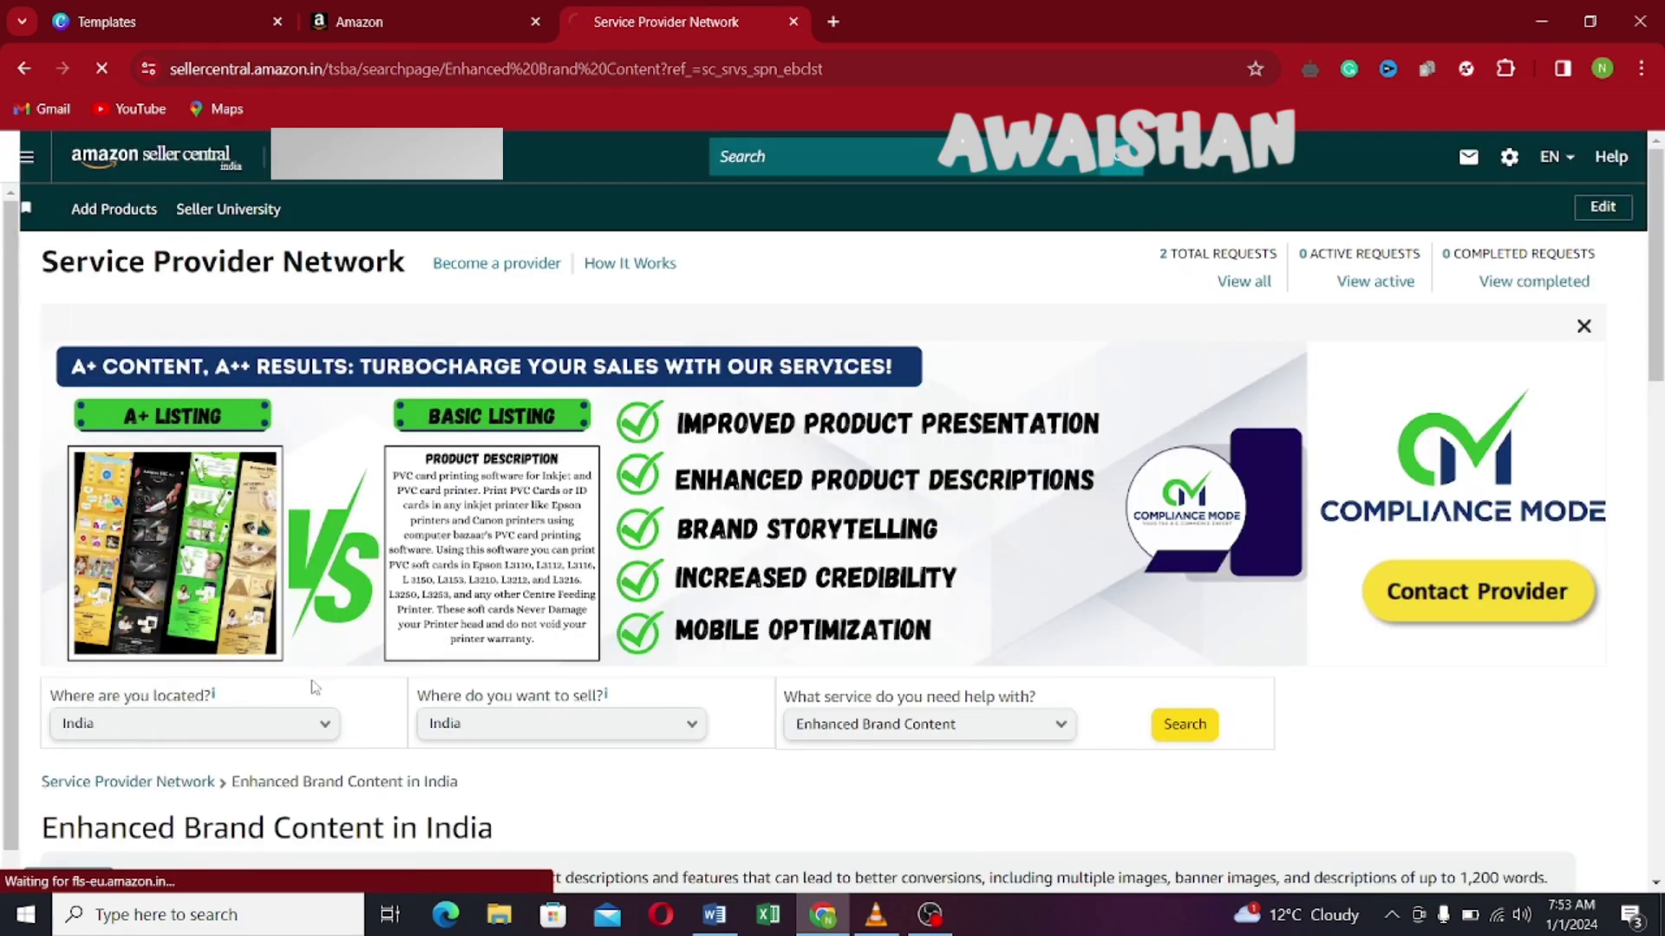
{"action": "scroll", "coordinate": [615, 688], "scroll_direction": "down", "scroll_amount": 7}
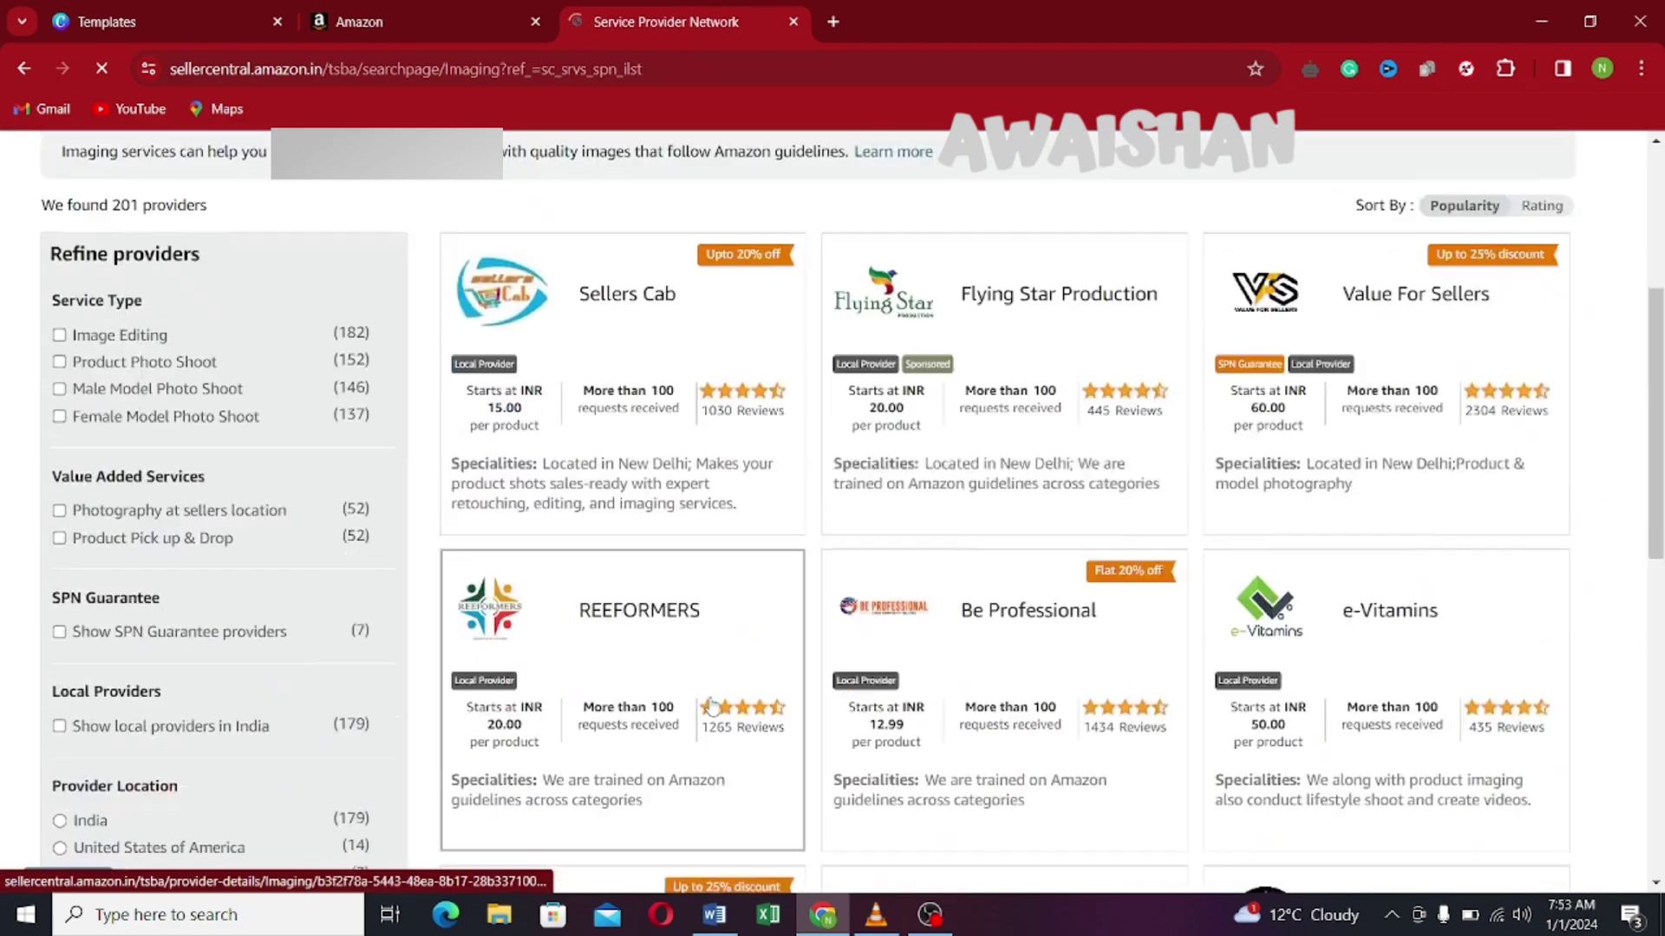
{"action": "scroll", "coordinate": [704, 694], "scroll_direction": "up", "scroll_amount": 7}
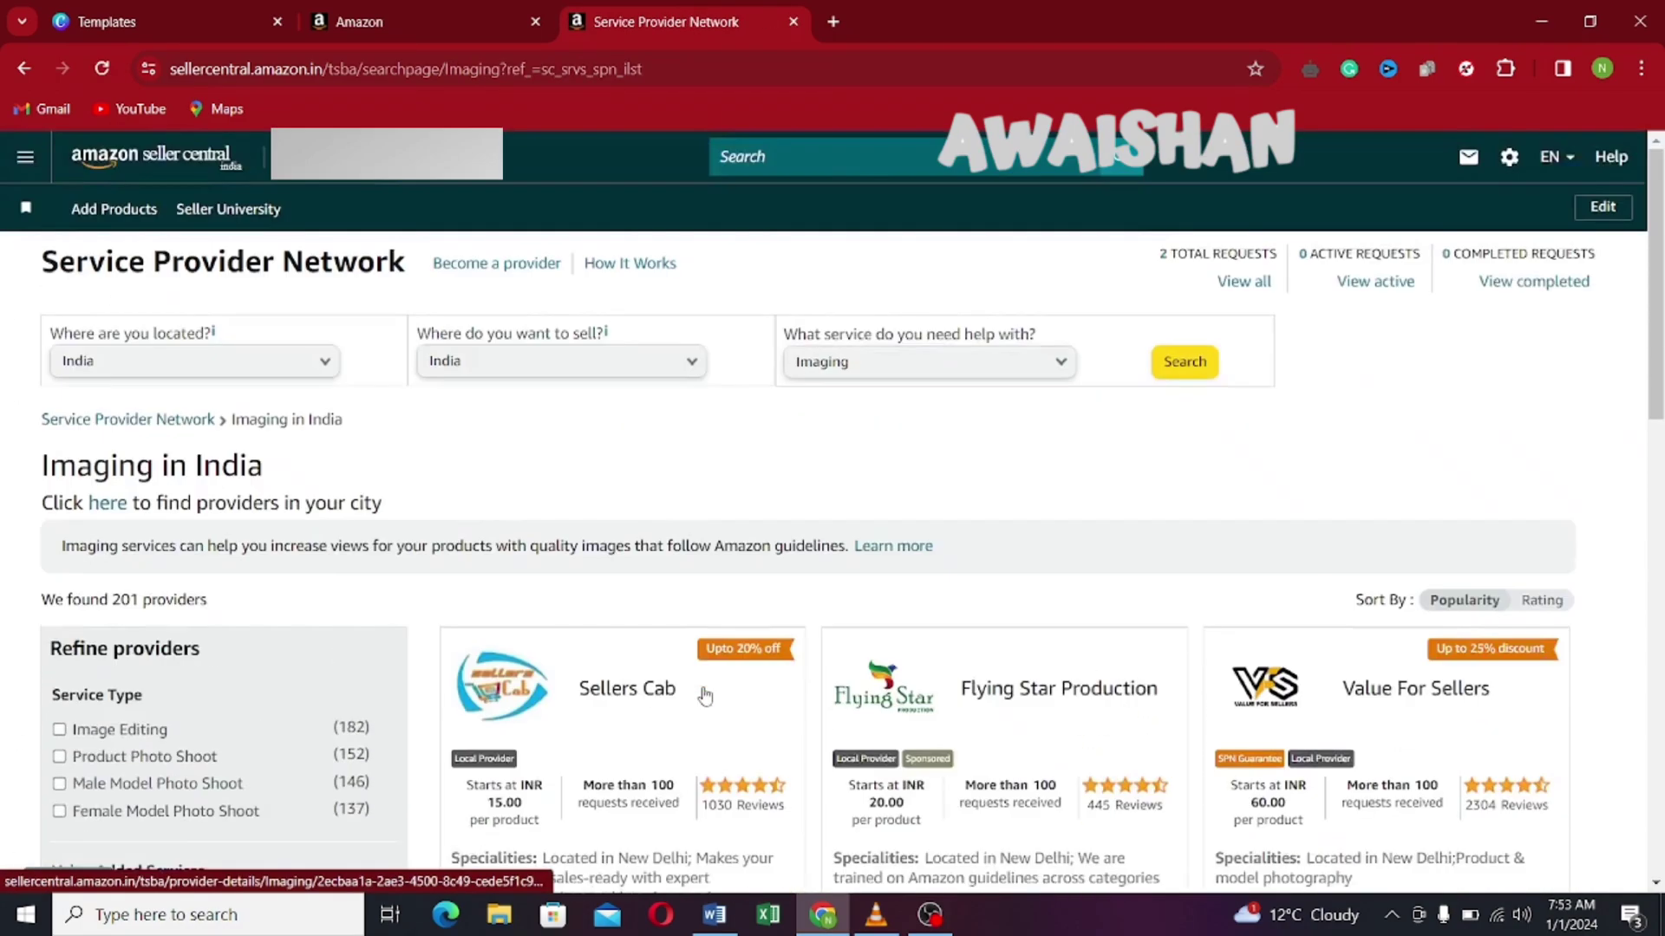
- Open the Training page of the Services section and look over its training providers and course filters
{"action": "left_click", "coordinate": [39, 176]}
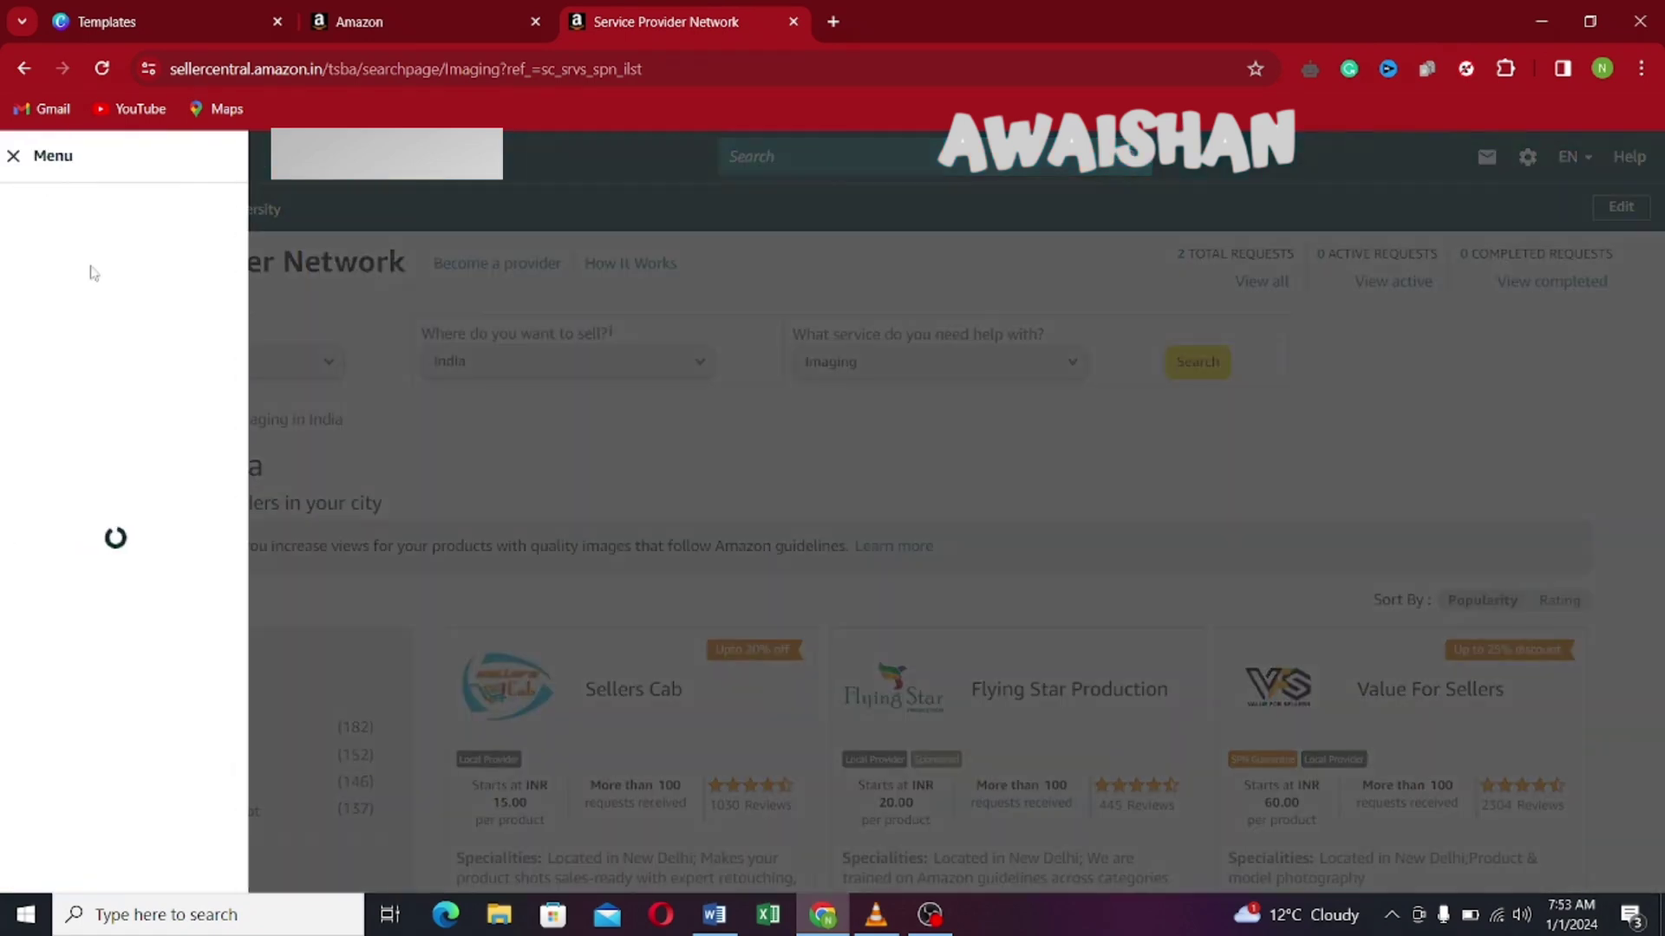
{"action": "mouse_move", "coordinate": [124, 760]}
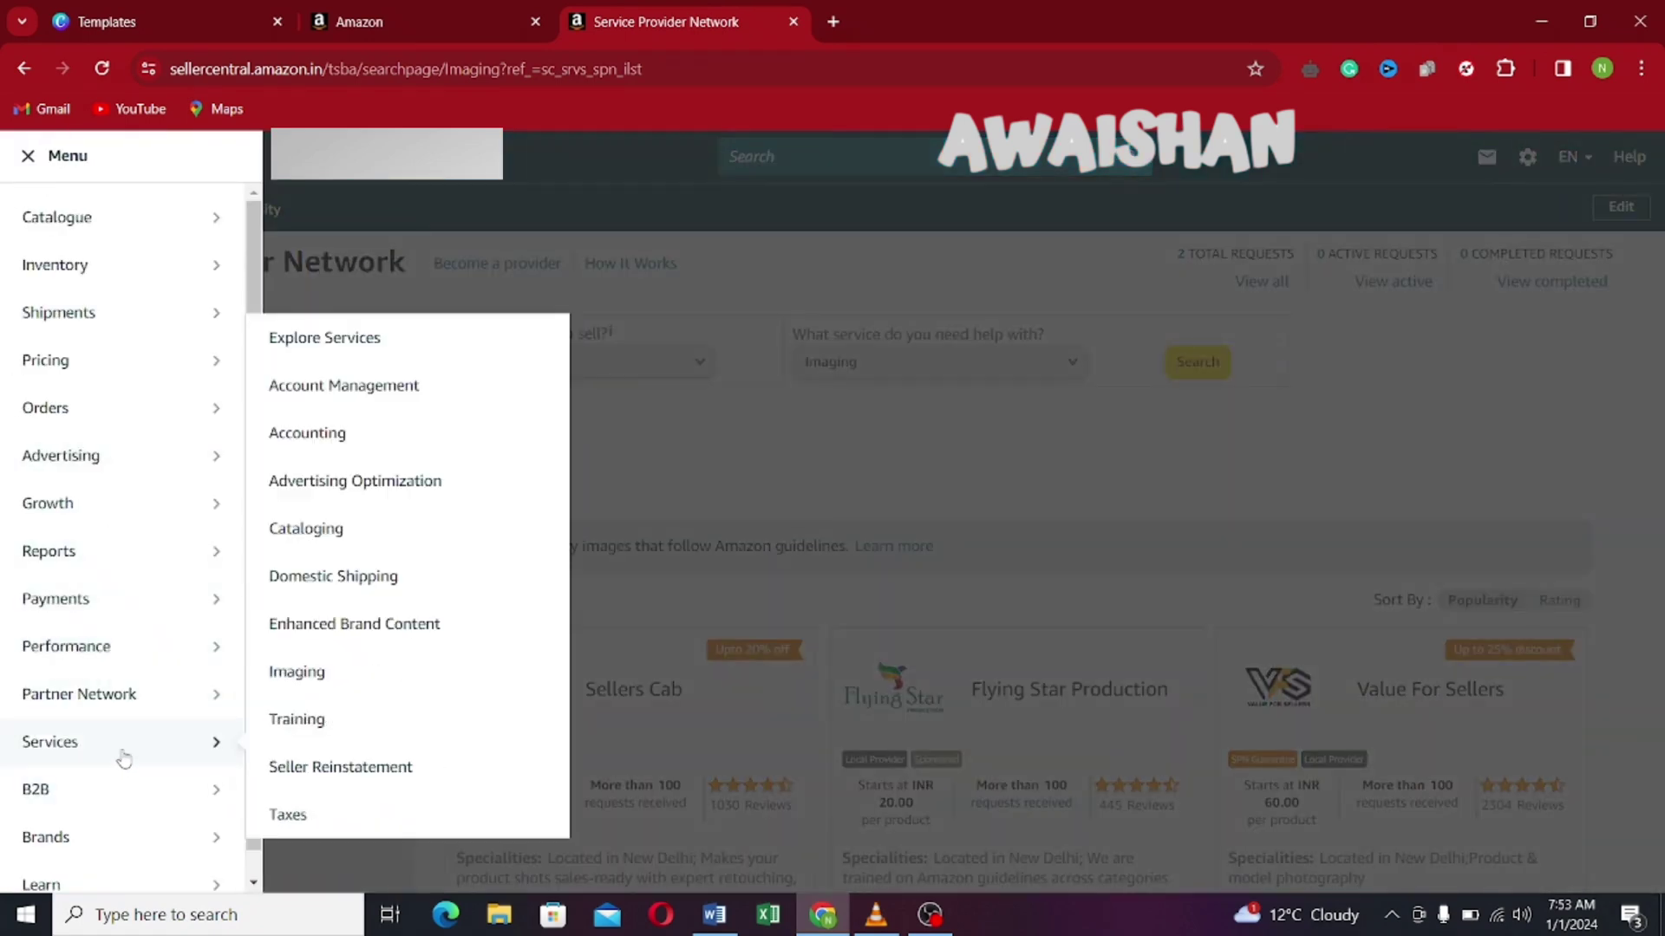
{"action": "left_click", "coordinate": [297, 736]}
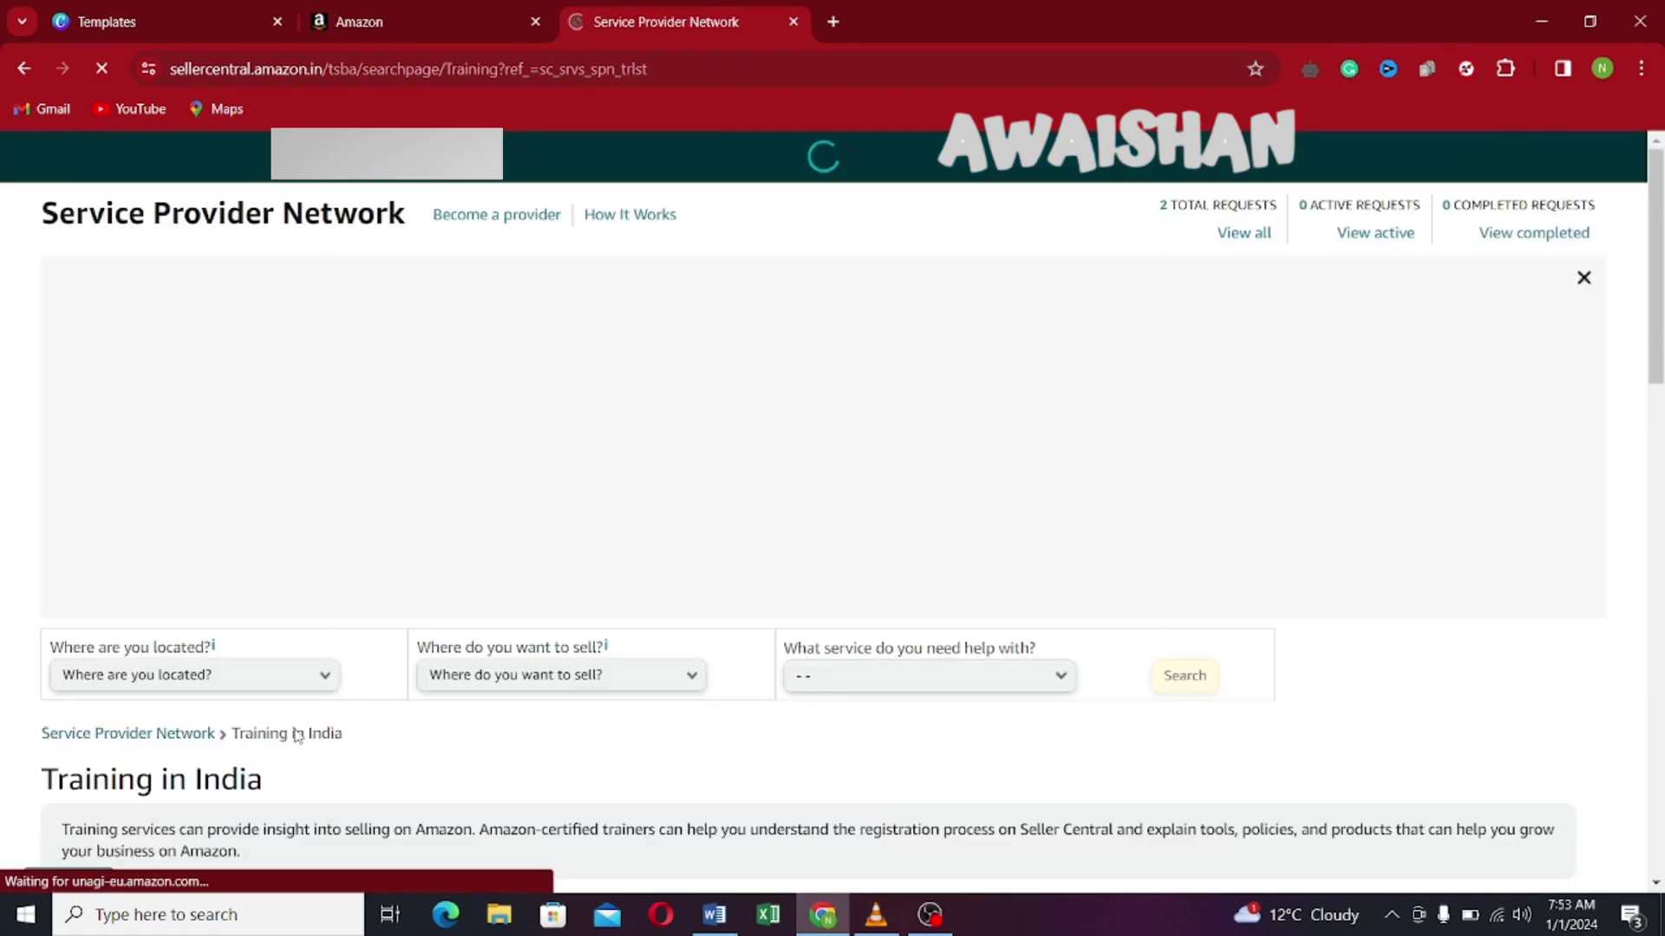
{"action": "scroll", "coordinate": [618, 702], "scroll_direction": "down", "scroll_amount": 7}
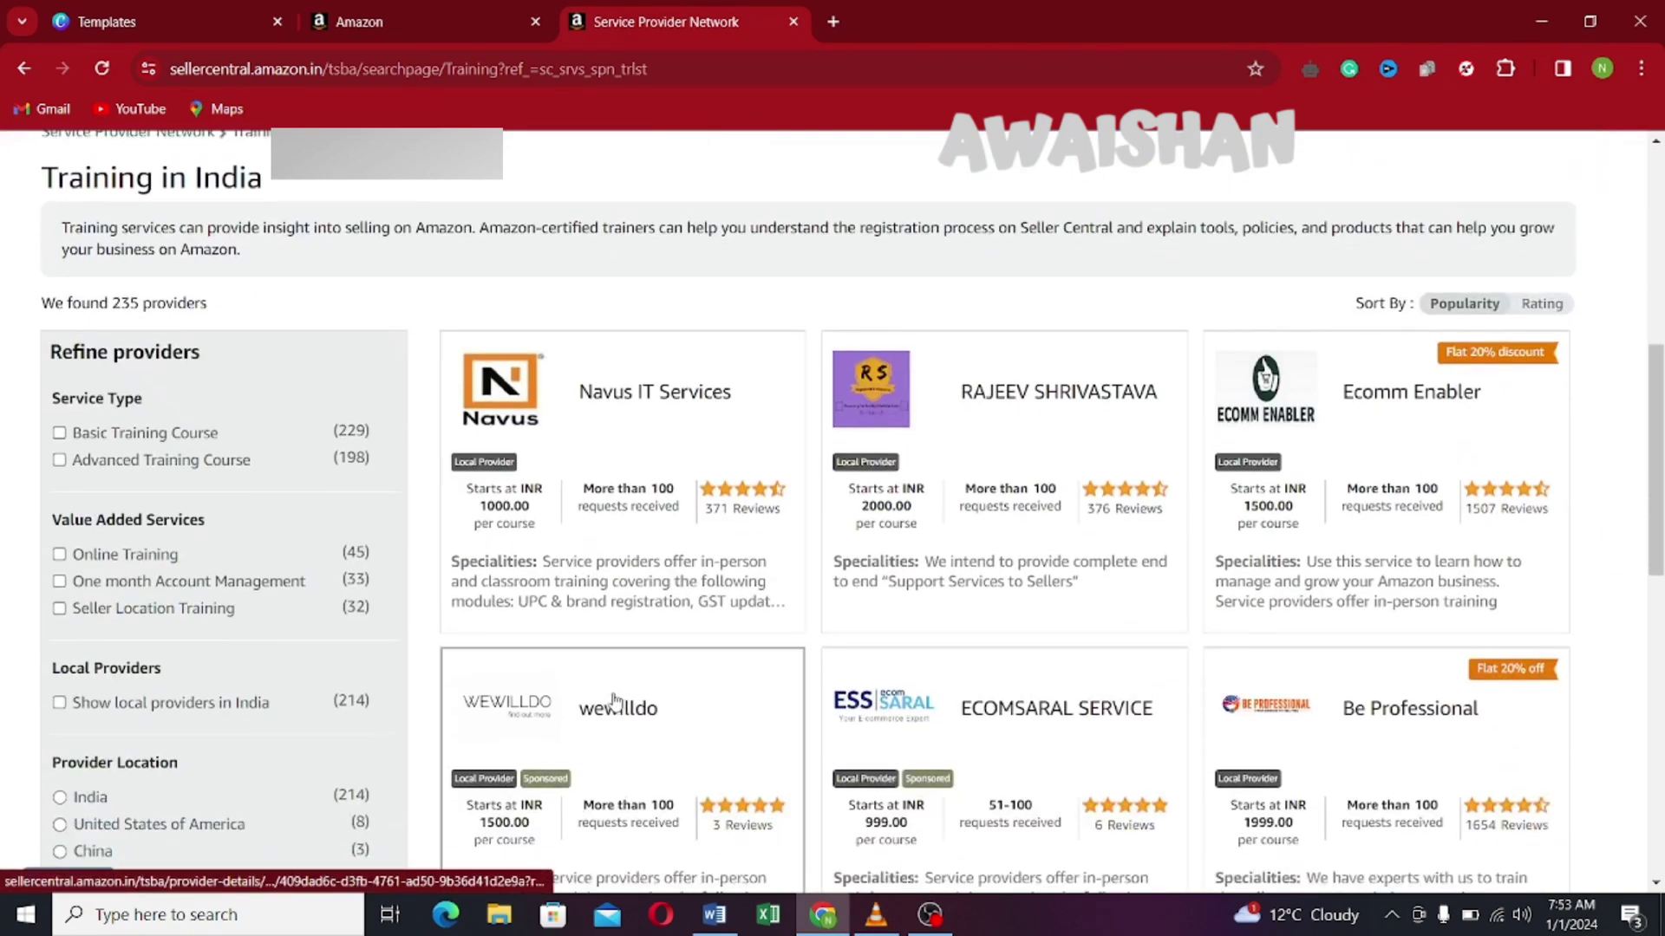
{"action": "scroll", "coordinate": [613, 698], "scroll_direction": "down", "scroll_amount": 4}
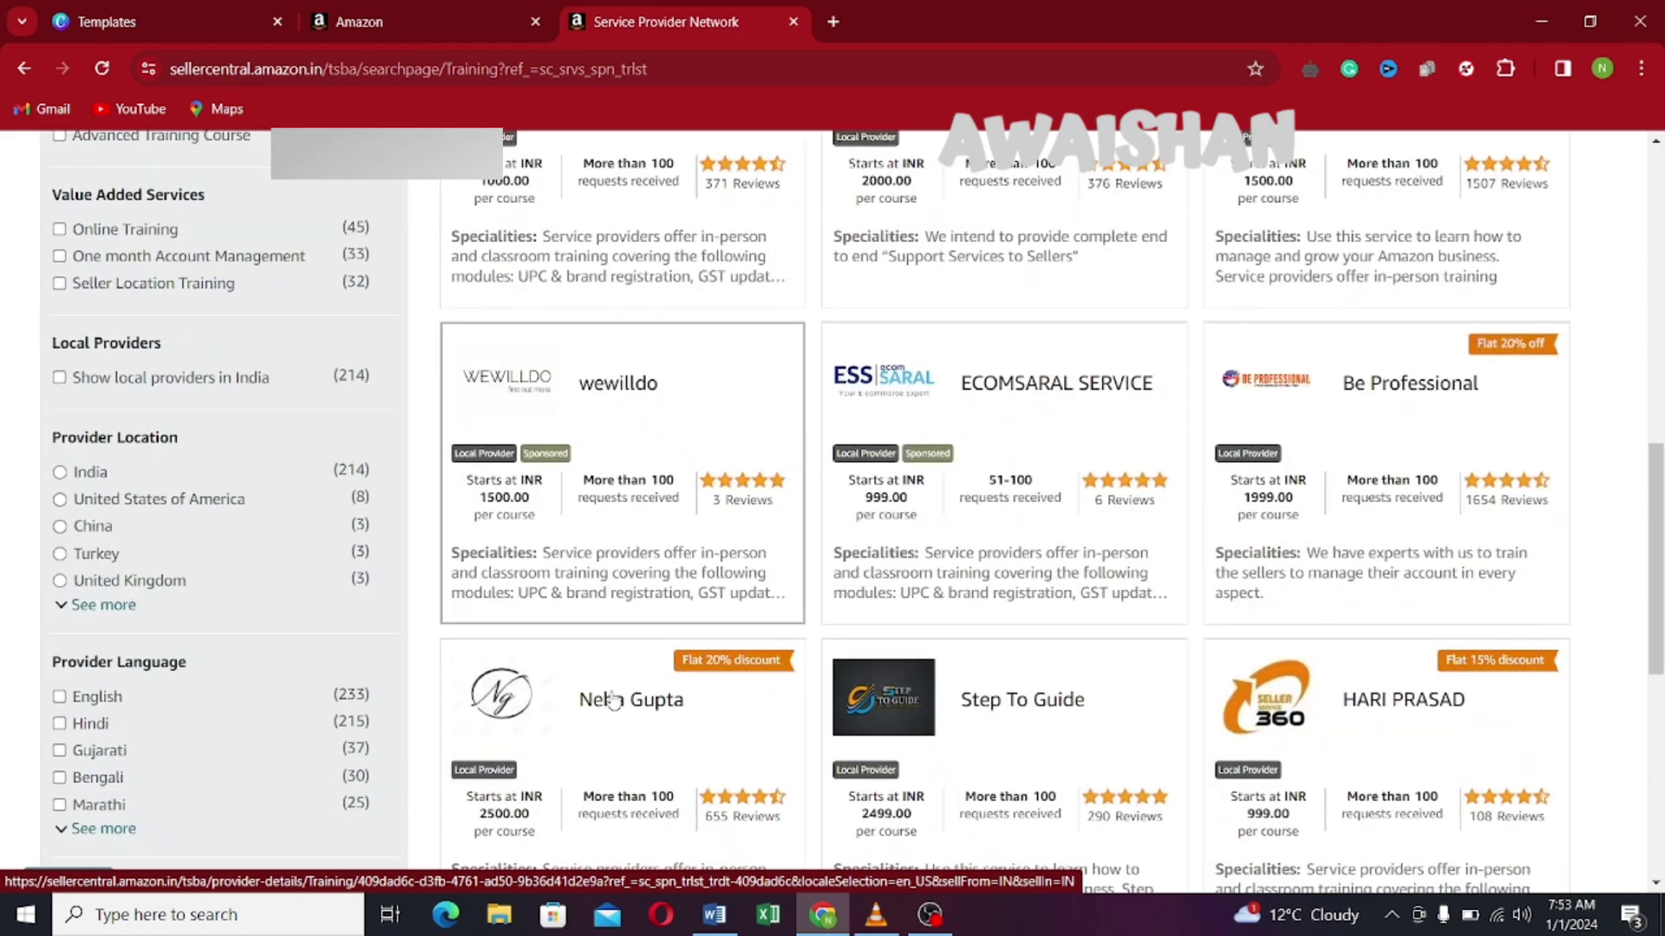
{"action": "scroll", "coordinate": [628, 589], "scroll_direction": "up", "scroll_amount": 11}
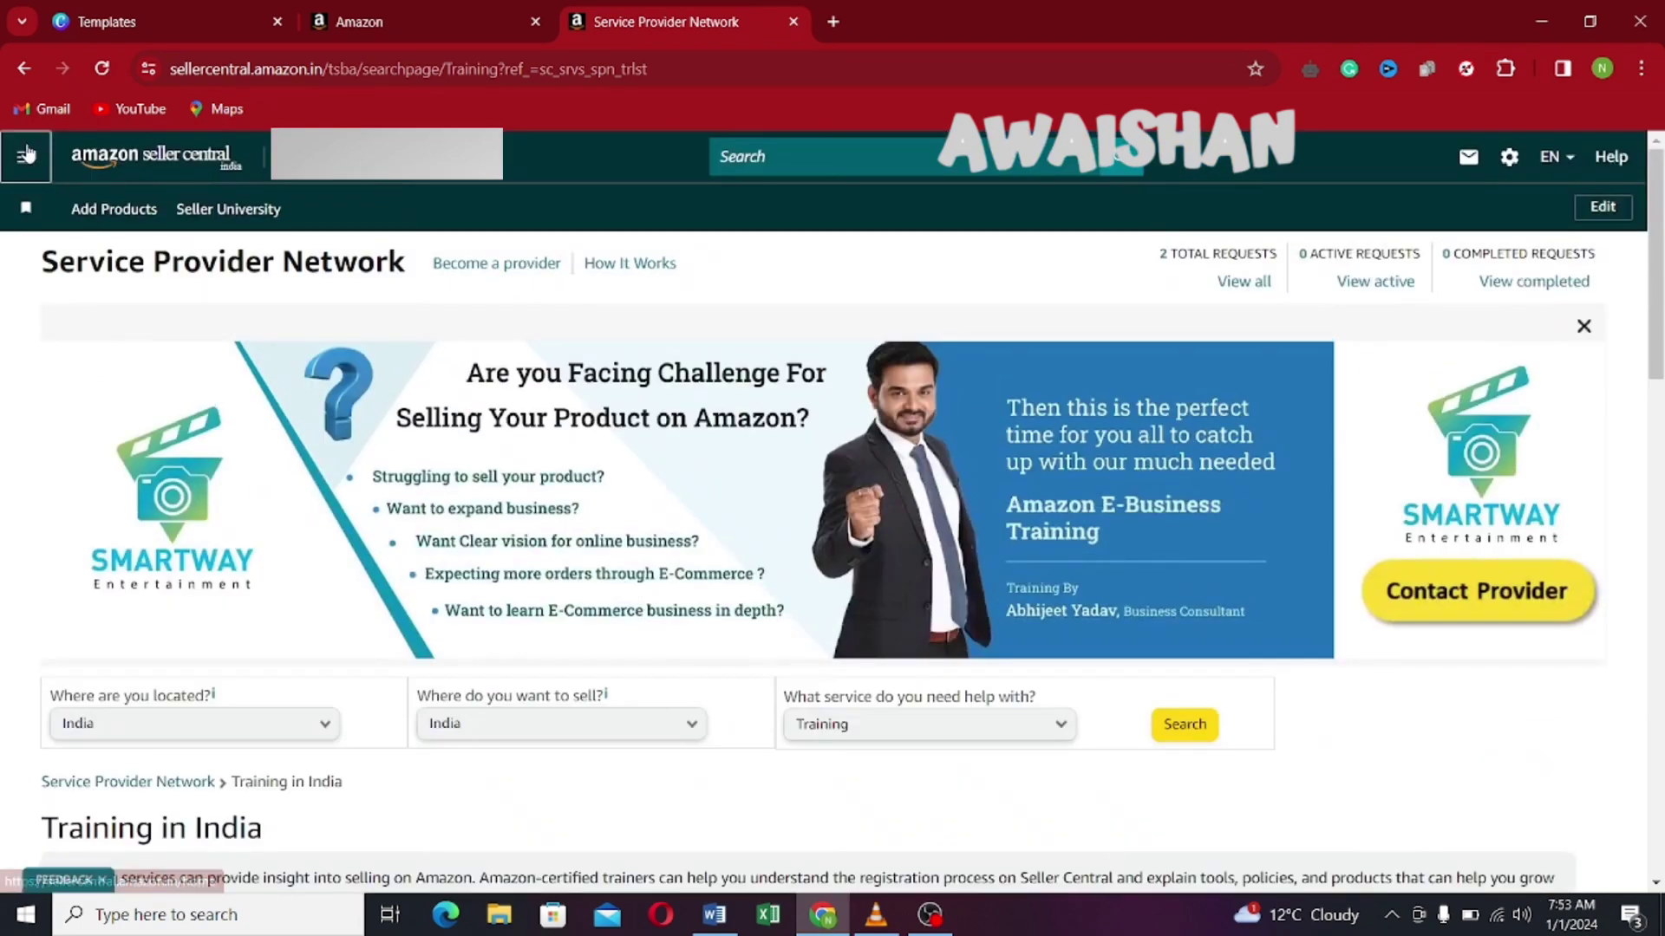
- Open the Seller Reinstatement page of the Services section and browse its providers and refinement filters
{"action": "left_click", "coordinate": [26, 155]}
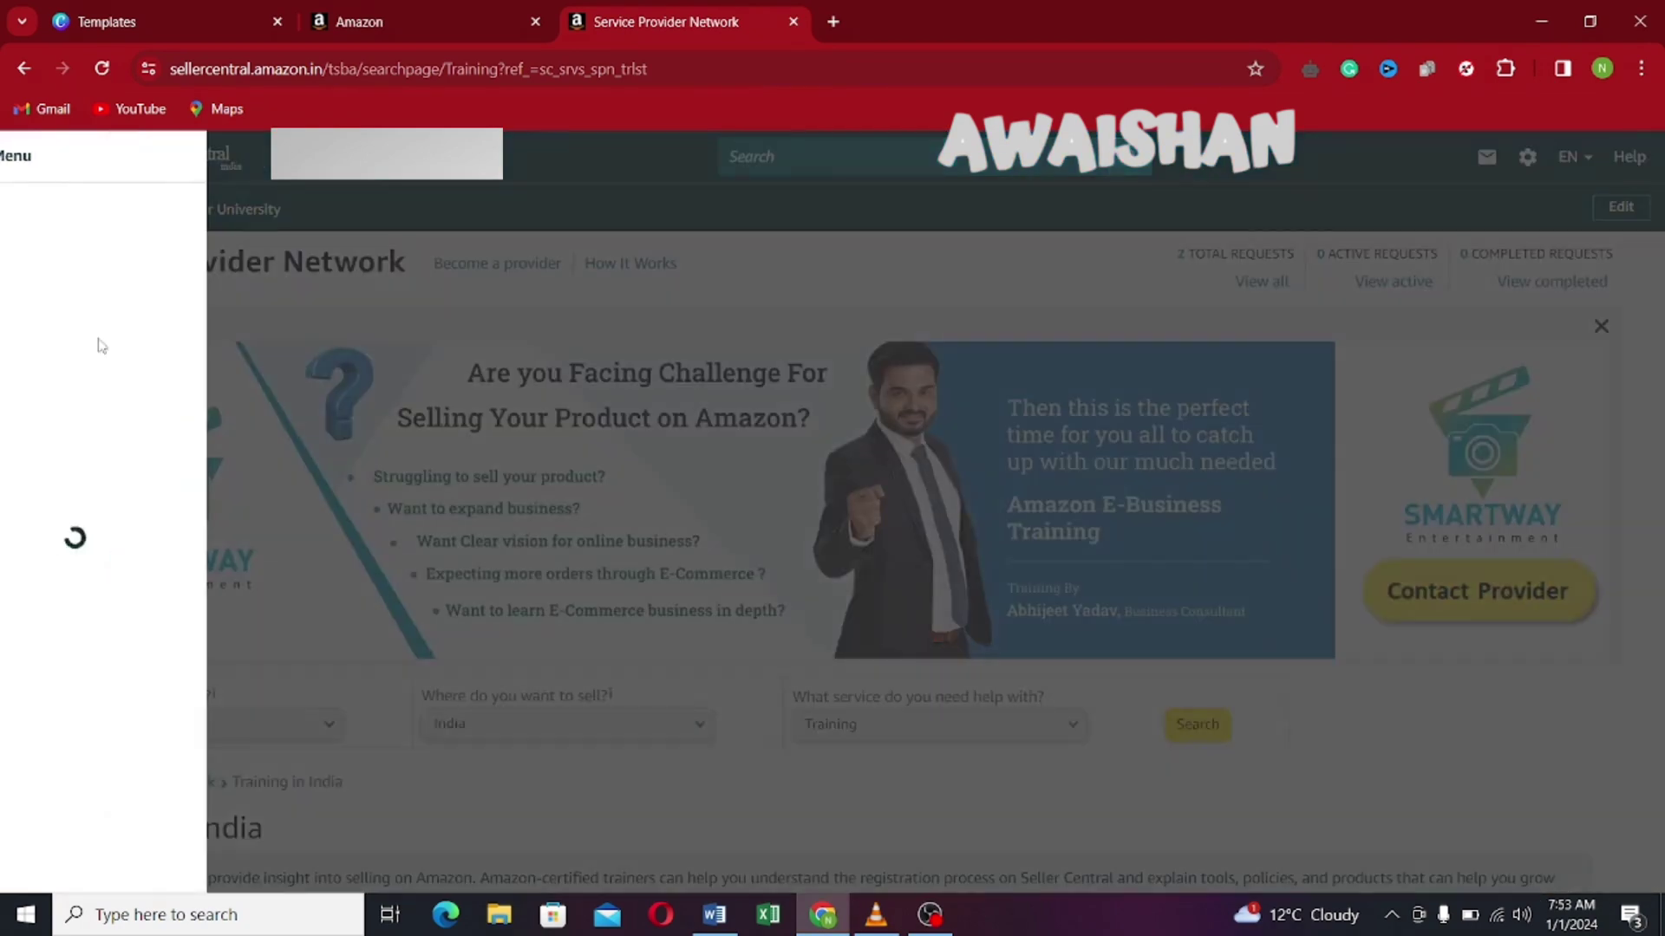
{"action": "mouse_move", "coordinate": [160, 754]}
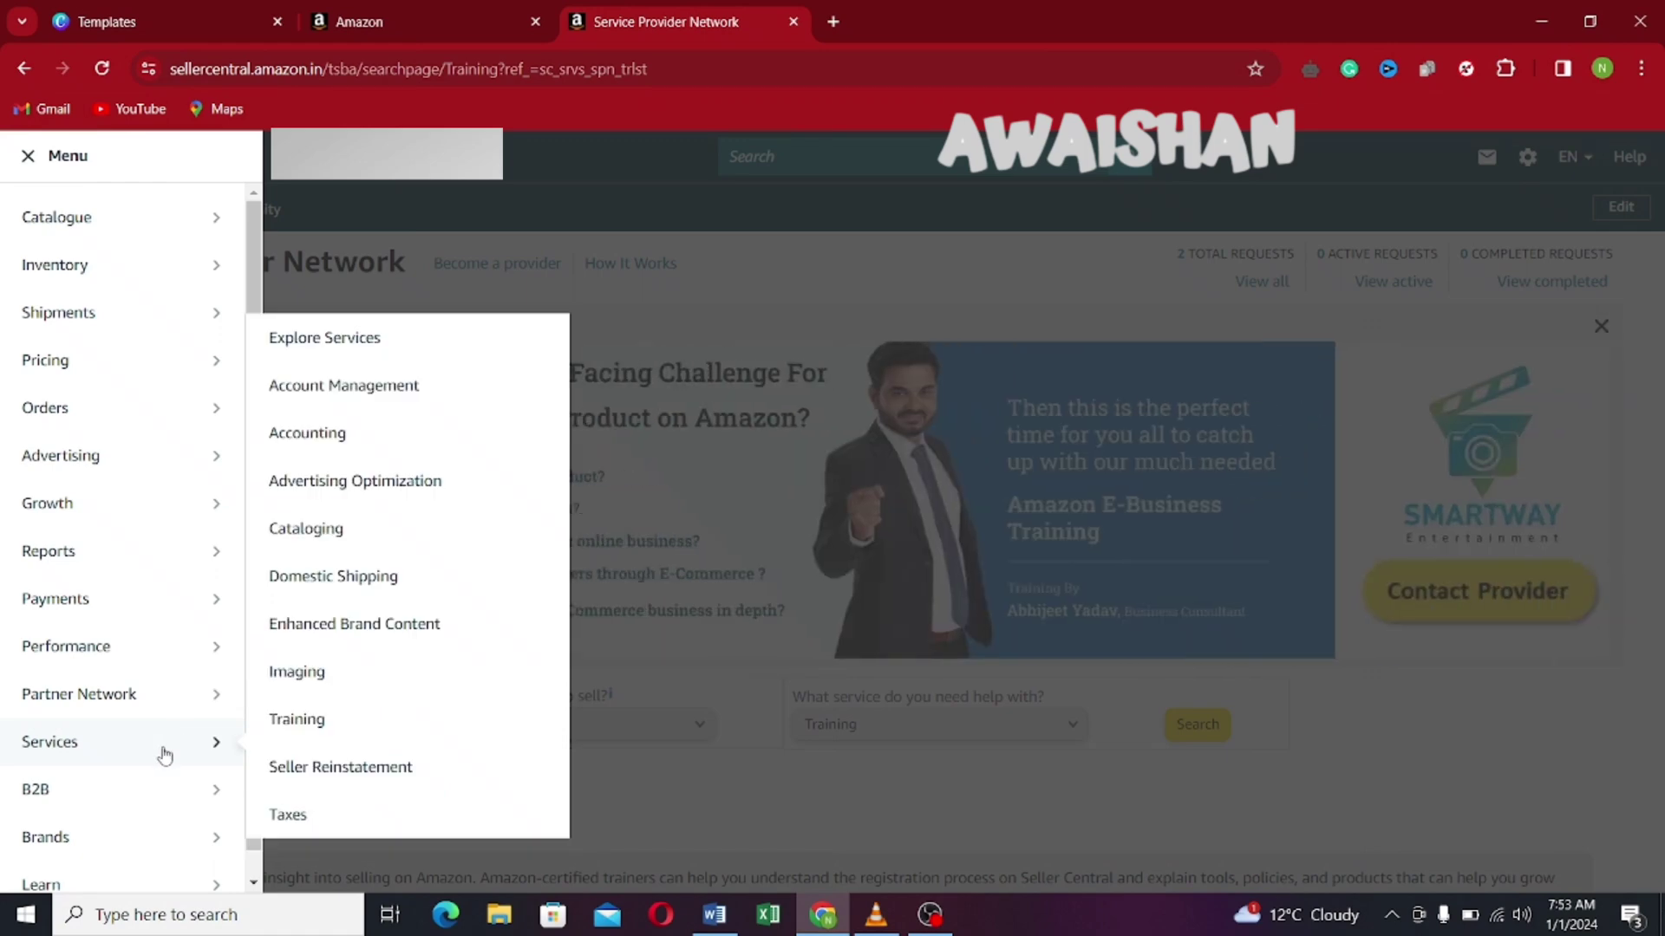
{"action": "left_click", "coordinate": [345, 768]}
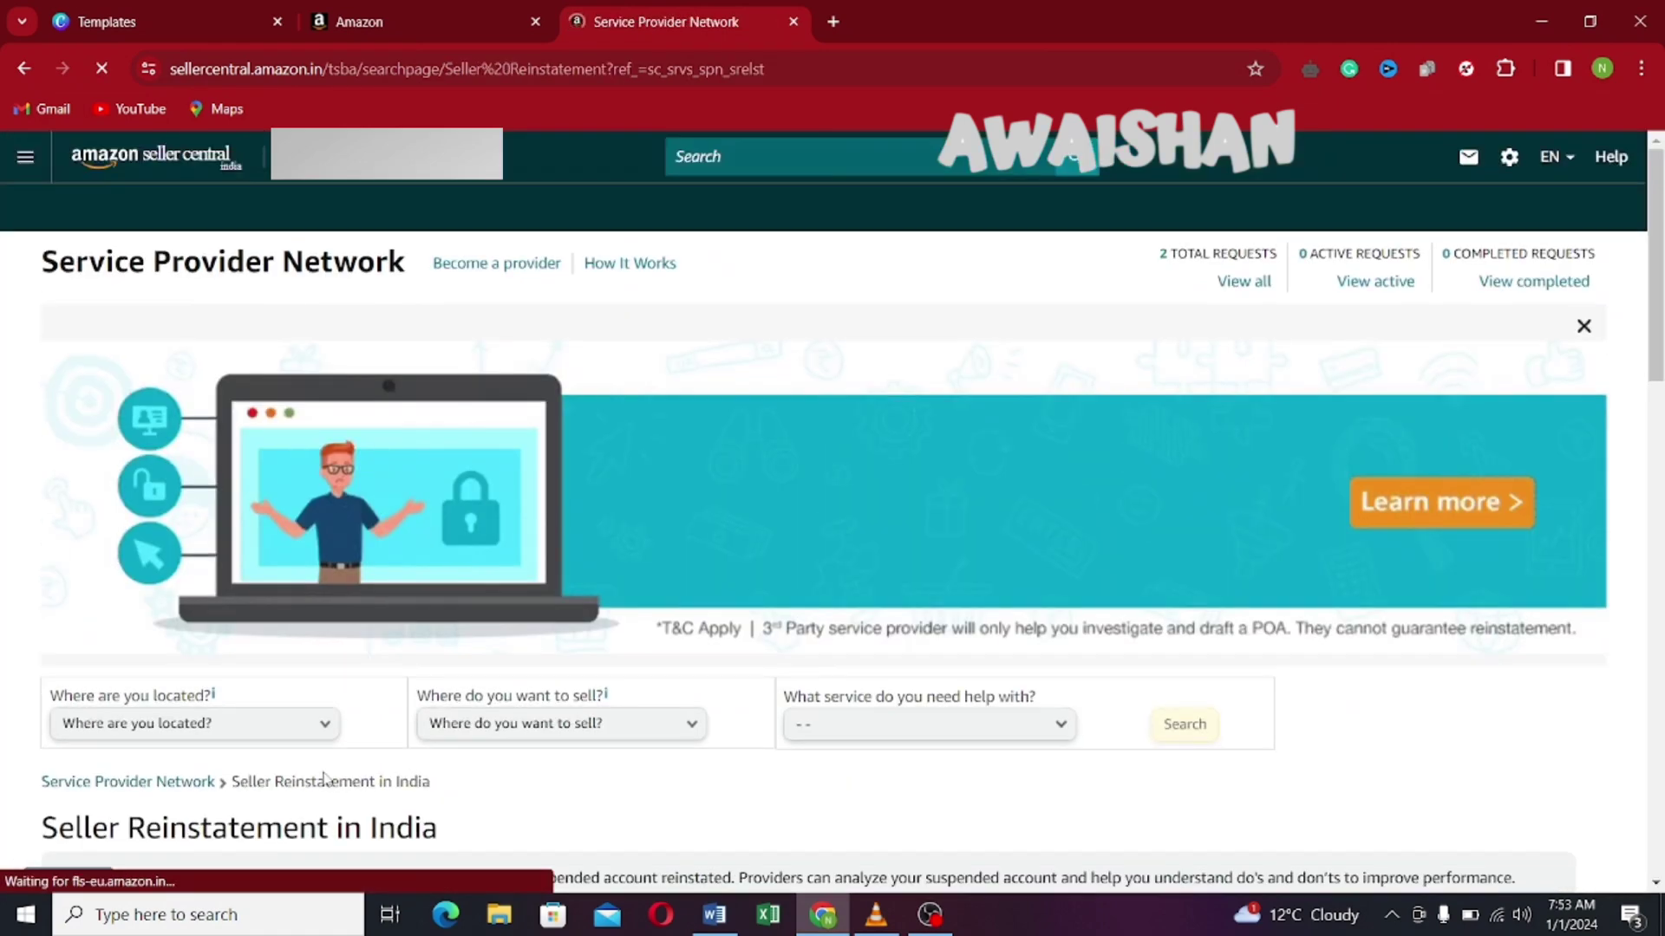
{"action": "scroll", "coordinate": [398, 757], "scroll_direction": "down", "scroll_amount": 5}
{"action": "scroll", "coordinate": [398, 757], "scroll_direction": "down", "scroll_amount": 3}
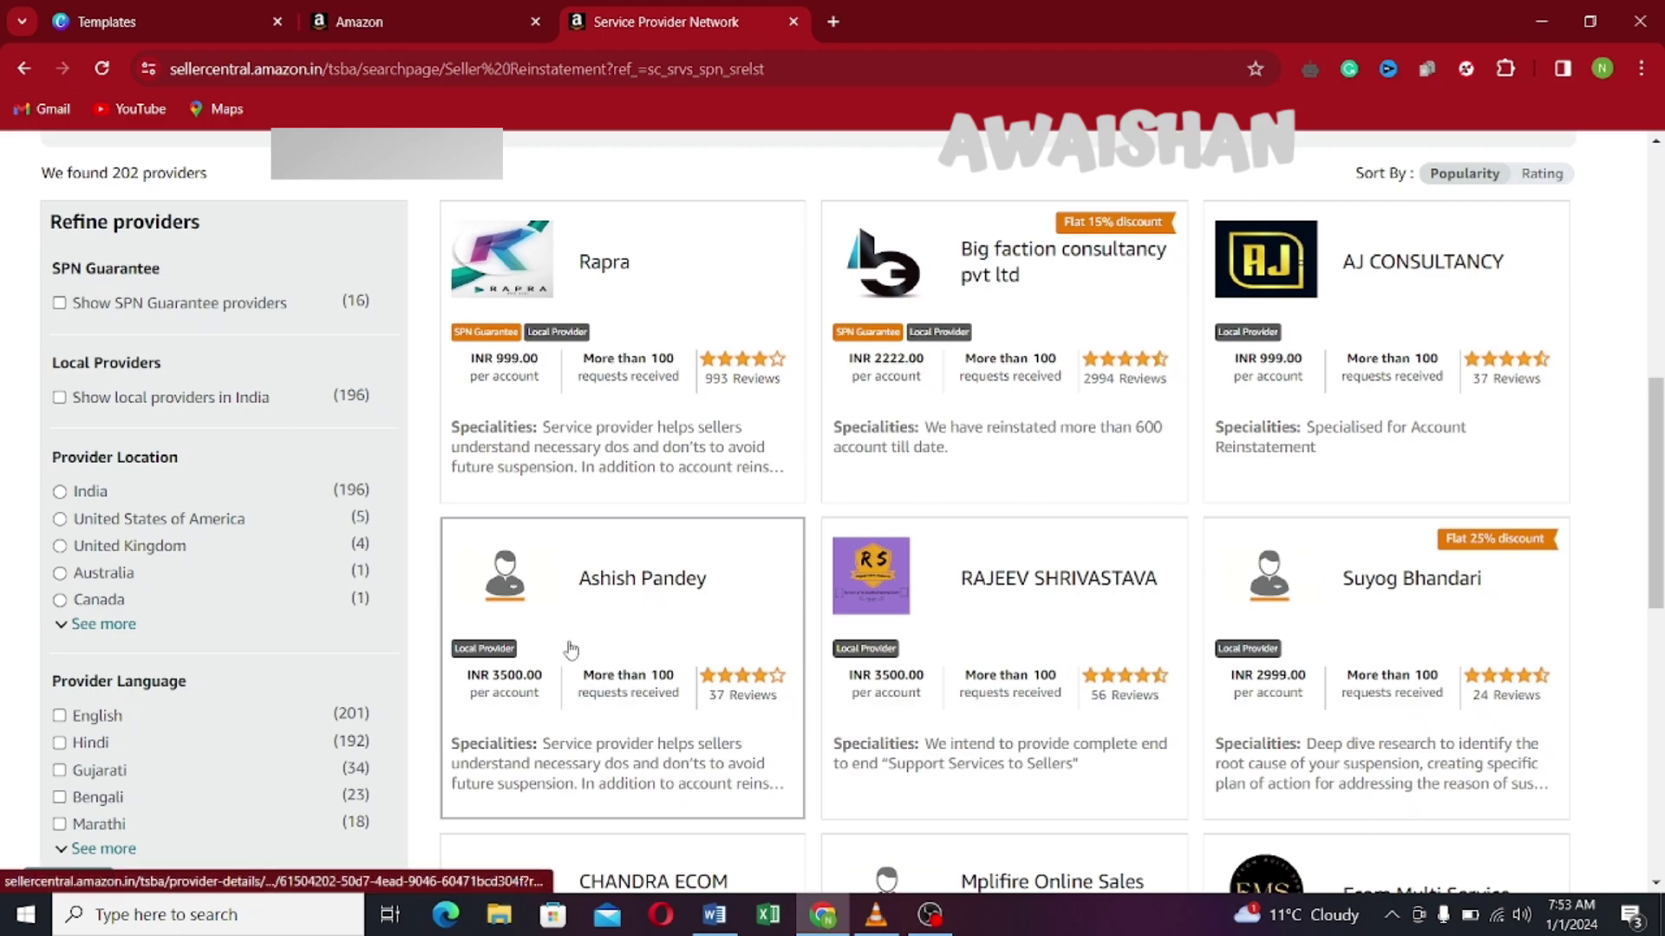
{"action": "scroll", "coordinate": [561, 646], "scroll_direction": "down", "scroll_amount": 5}
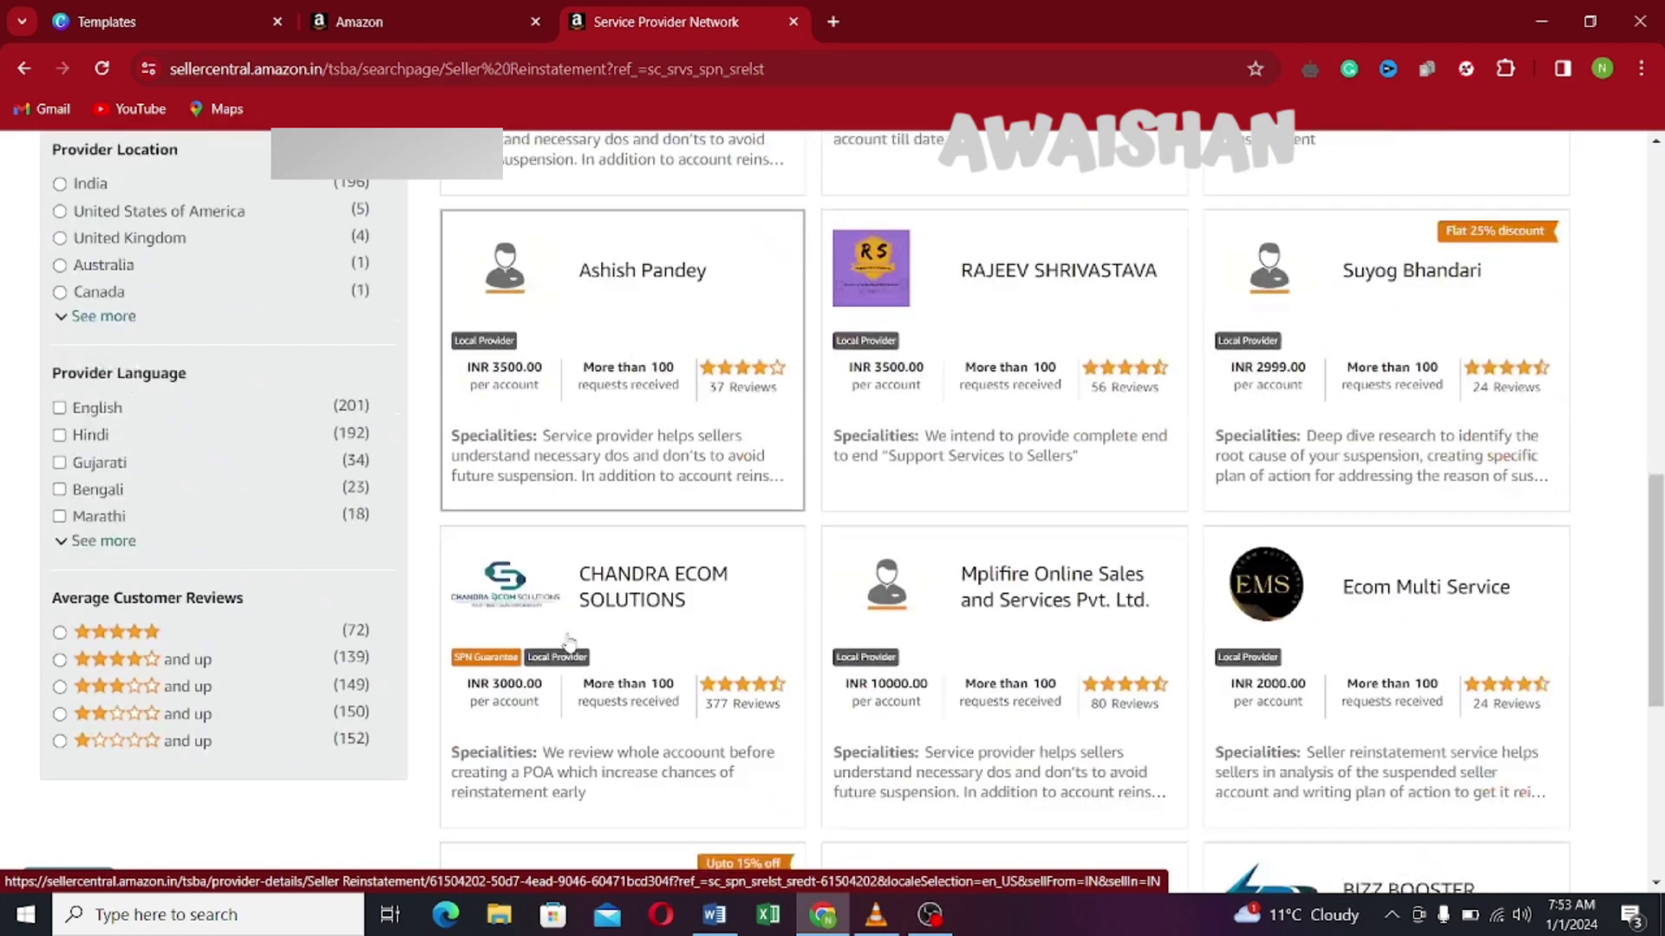
{"action": "scroll", "coordinate": [821, 705], "scroll_direction": "down", "scroll_amount": 4}
{"action": "scroll", "coordinate": [799, 679], "scroll_direction": "up", "scroll_amount": 13}
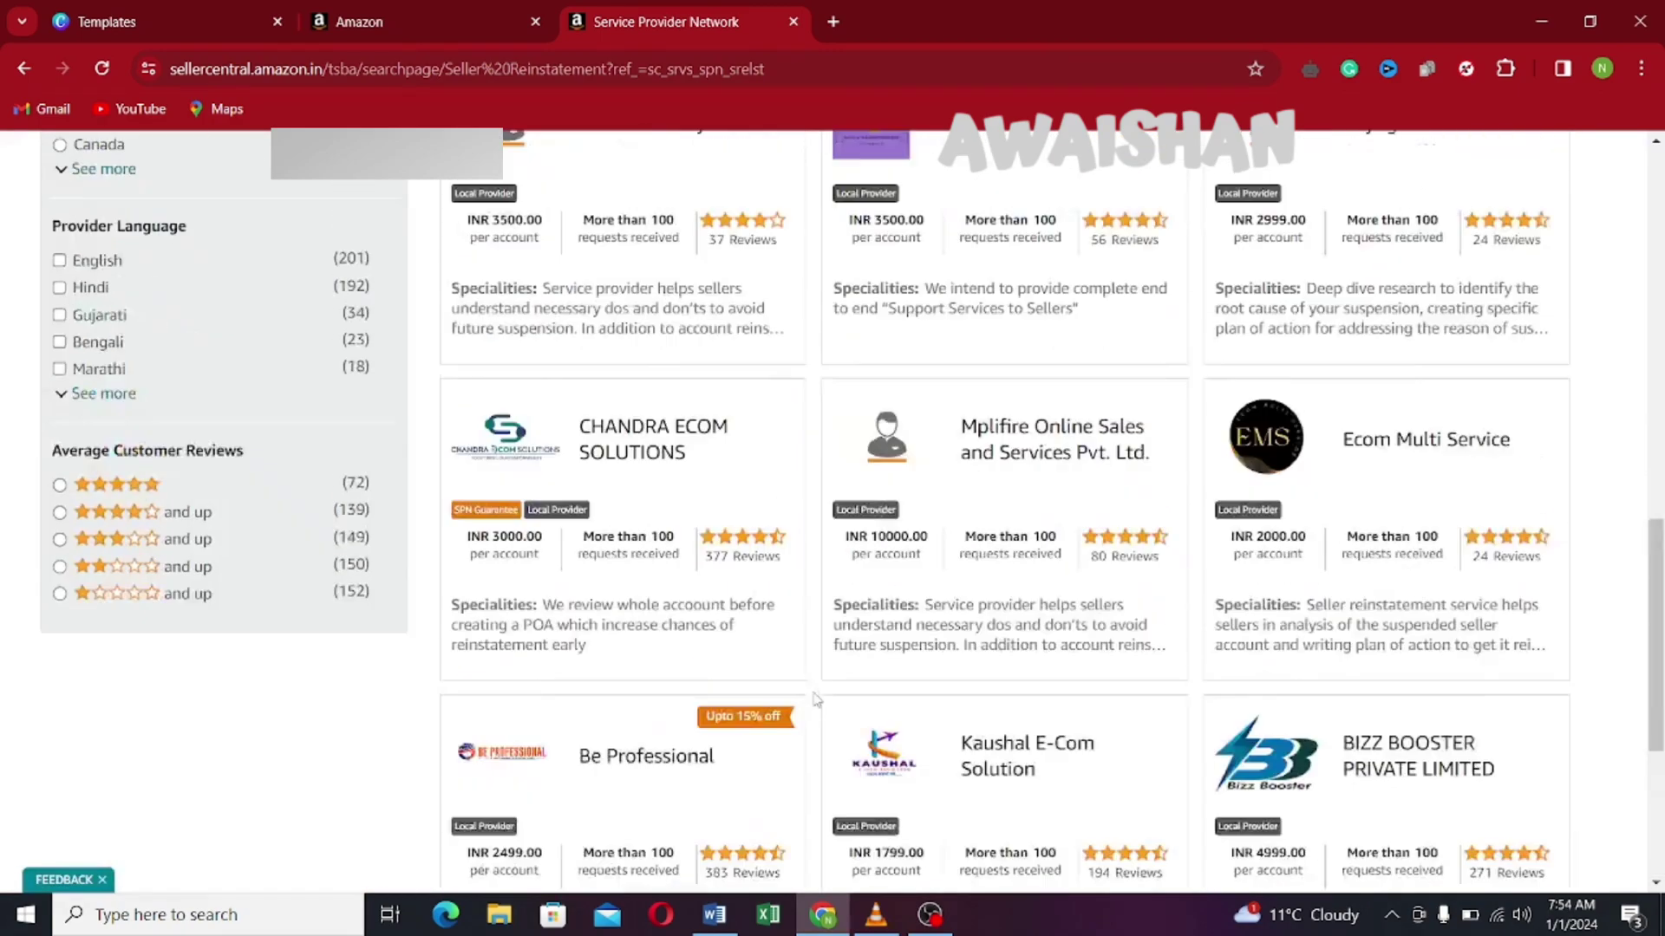
{"action": "scroll", "coordinate": [577, 598], "scroll_direction": "up", "scroll_amount": 5}
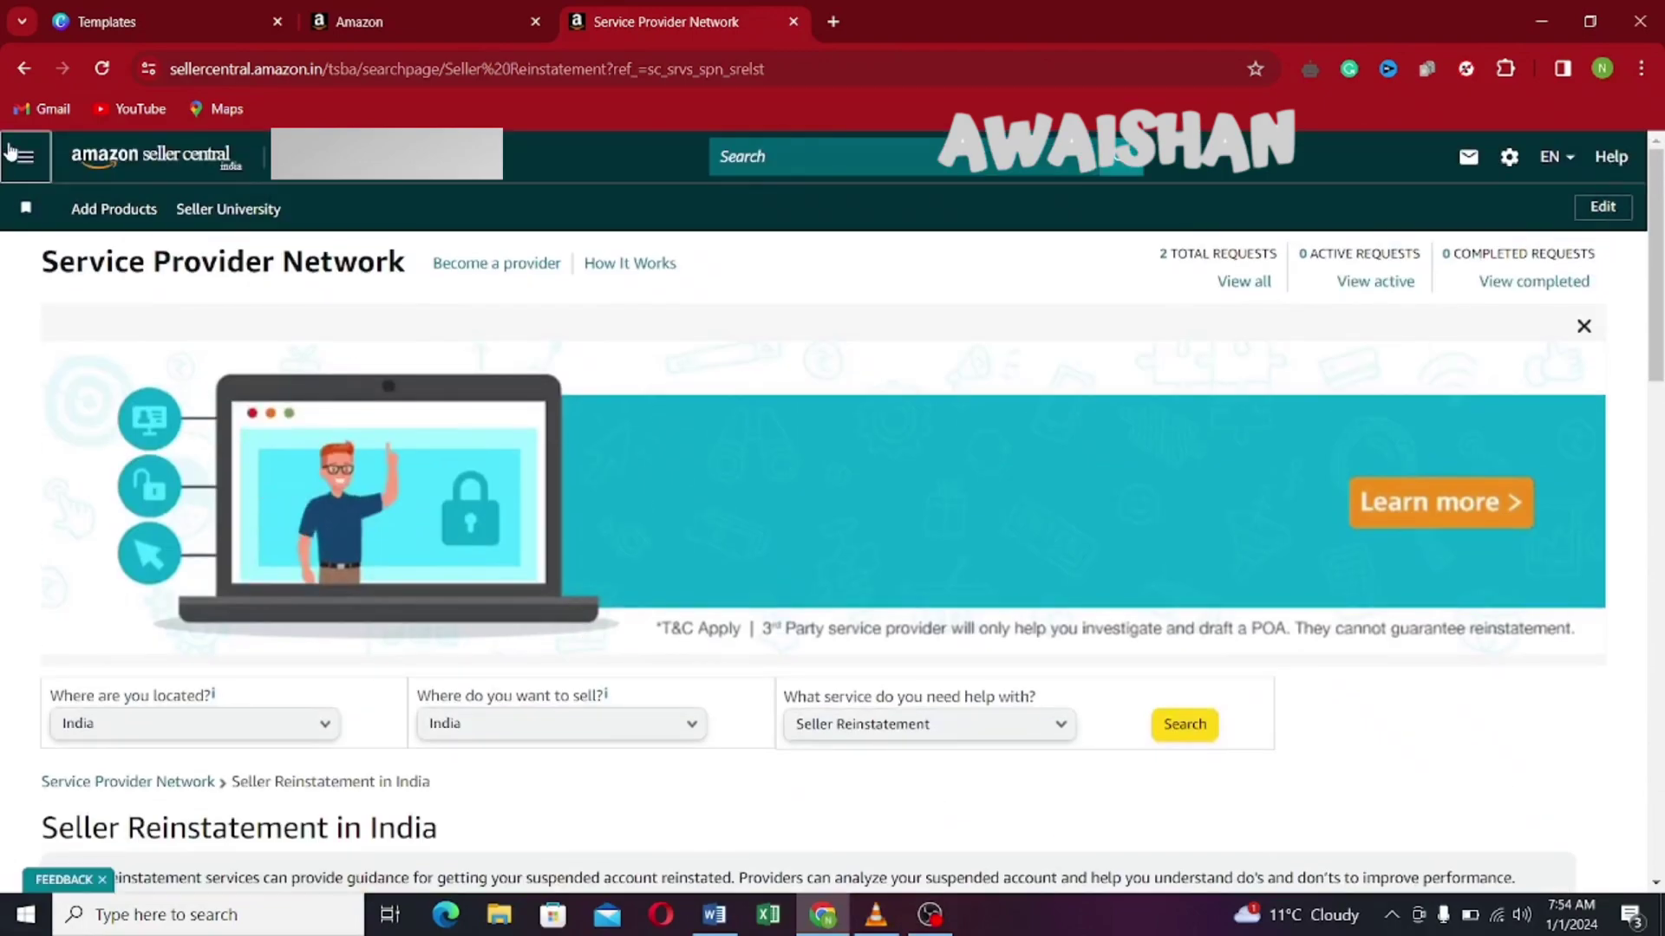
- Open the Taxes page of the Services section and review its tax service providers down to the page navigation
{"action": "left_click", "coordinate": [26, 156]}
{"action": "mouse_move", "coordinate": [222, 751]}
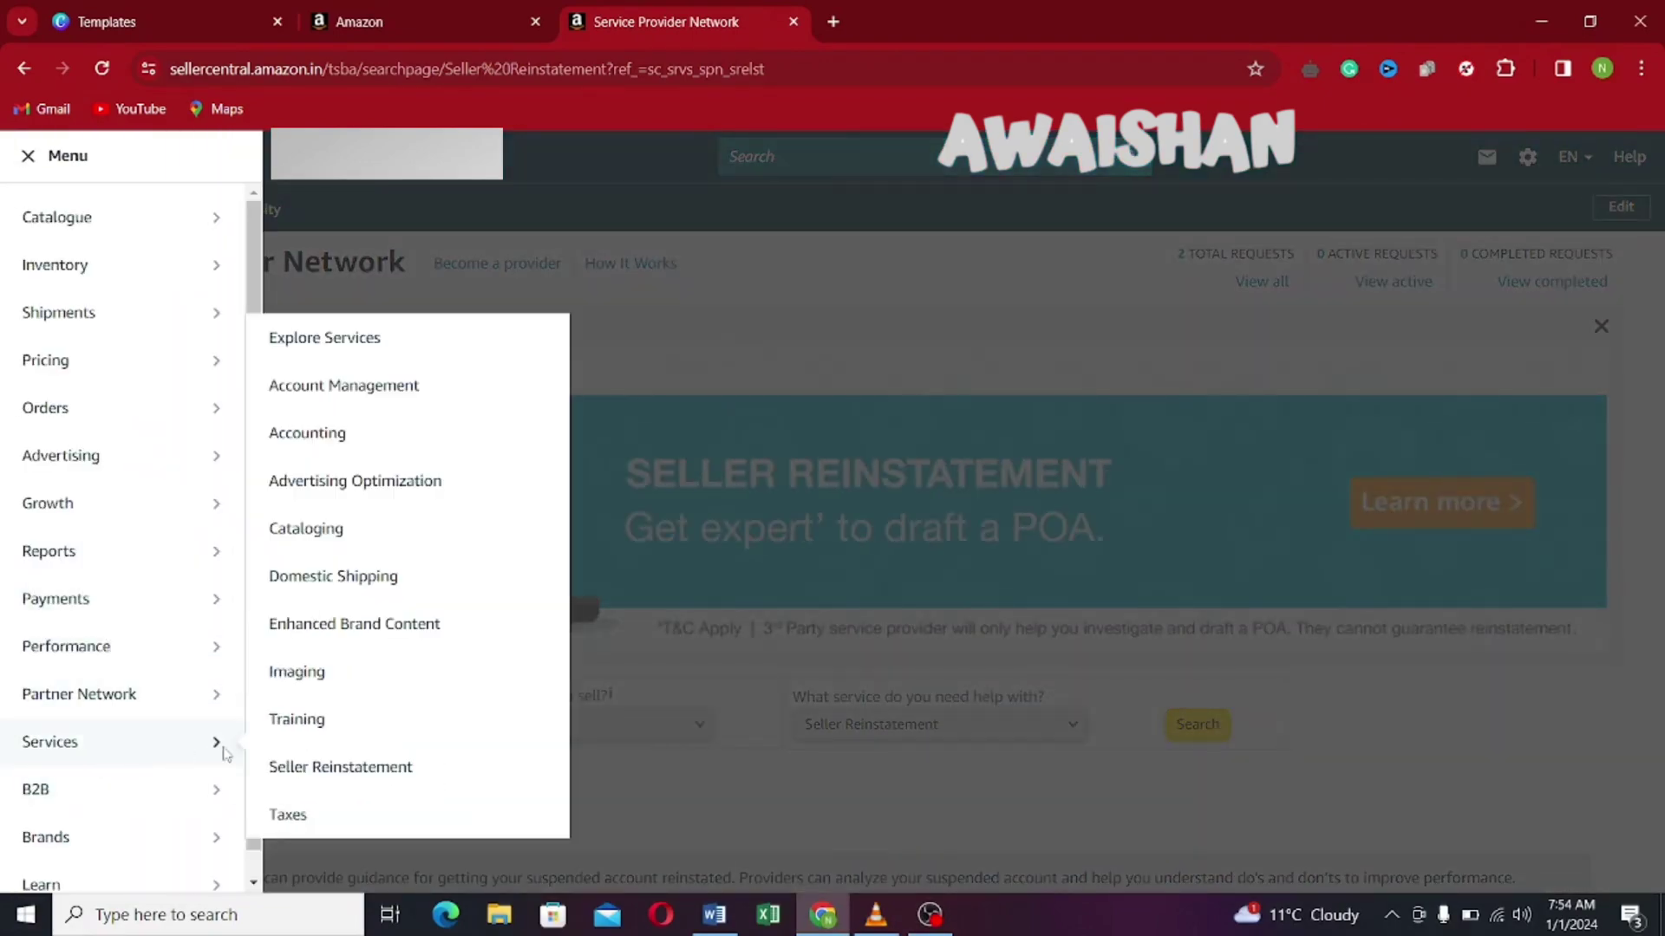
{"action": "left_click", "coordinate": [344, 815]}
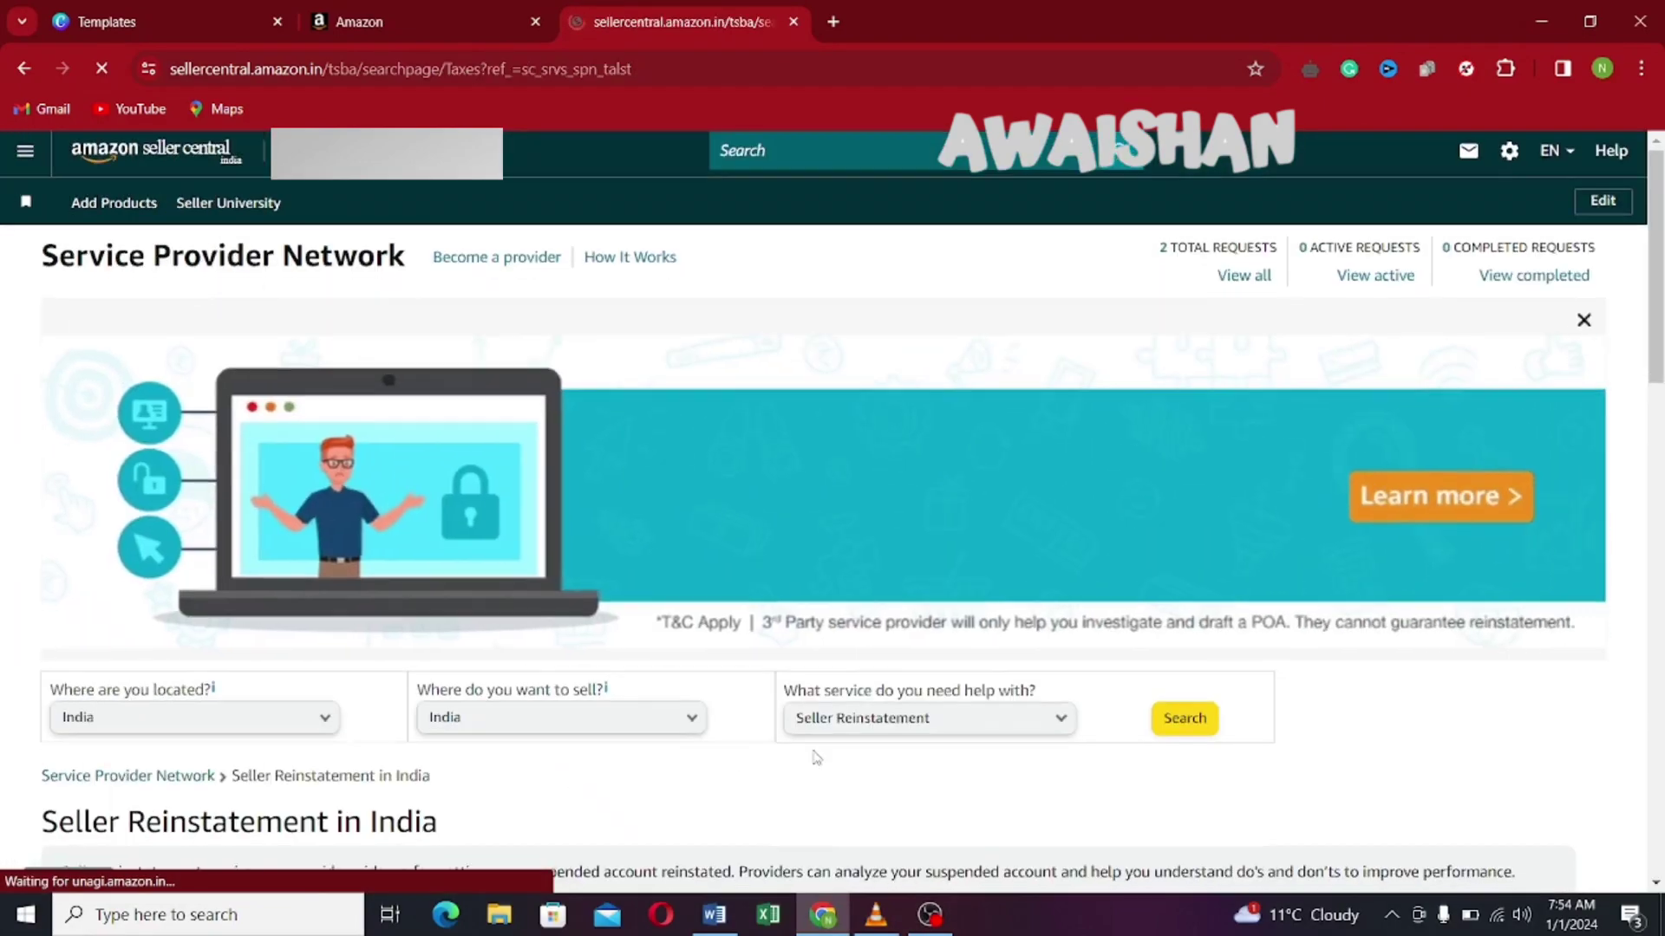
{"action": "scroll", "coordinate": [813, 746], "scroll_direction": "down", "scroll_amount": 5}
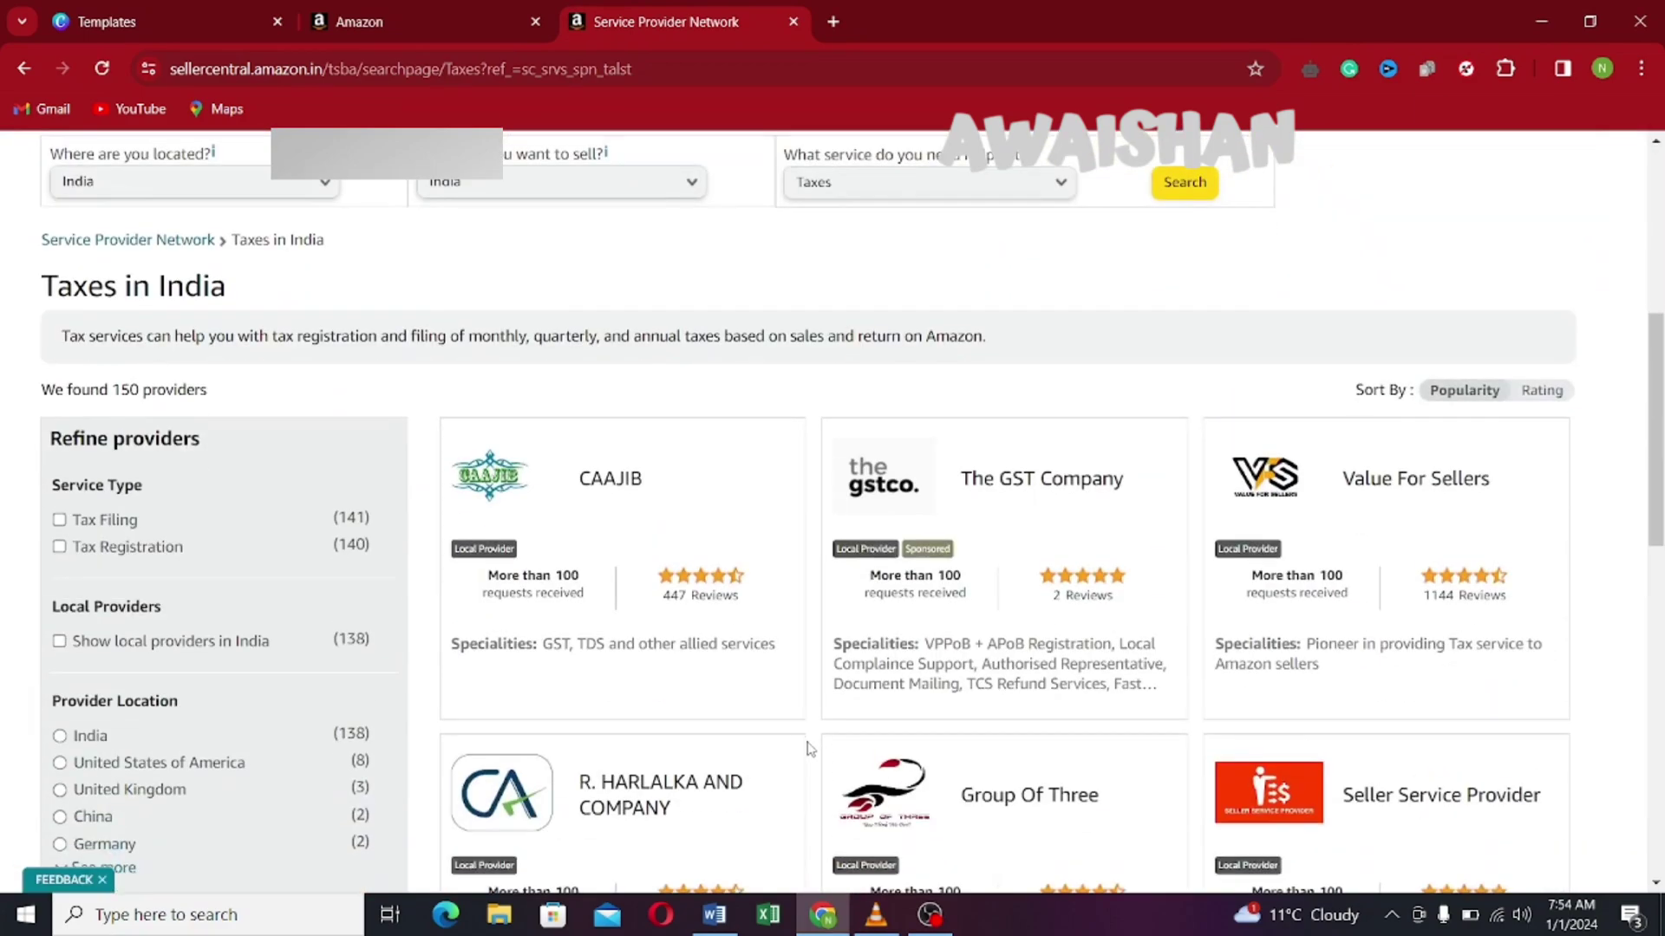
{"action": "scroll", "coordinate": [808, 748], "scroll_direction": "down", "scroll_amount": 5}
{"action": "scroll", "coordinate": [790, 744], "scroll_direction": "down", "scroll_amount": 5}
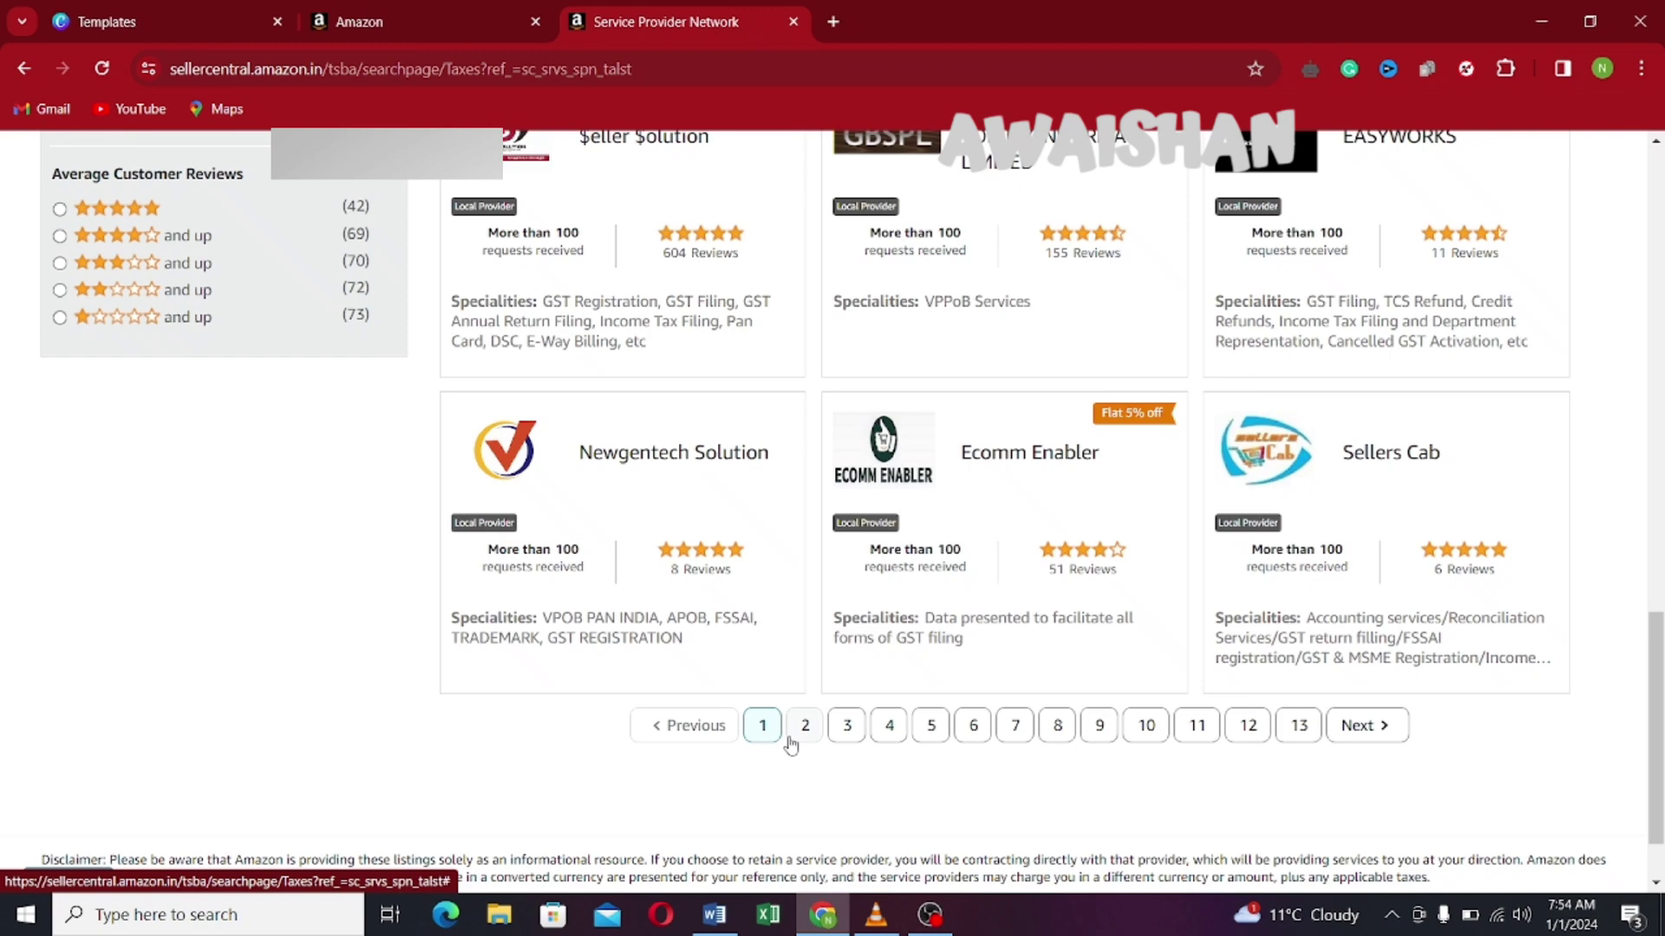
{"action": "scroll", "coordinate": [789, 742], "scroll_direction": "up", "scroll_amount": 5}
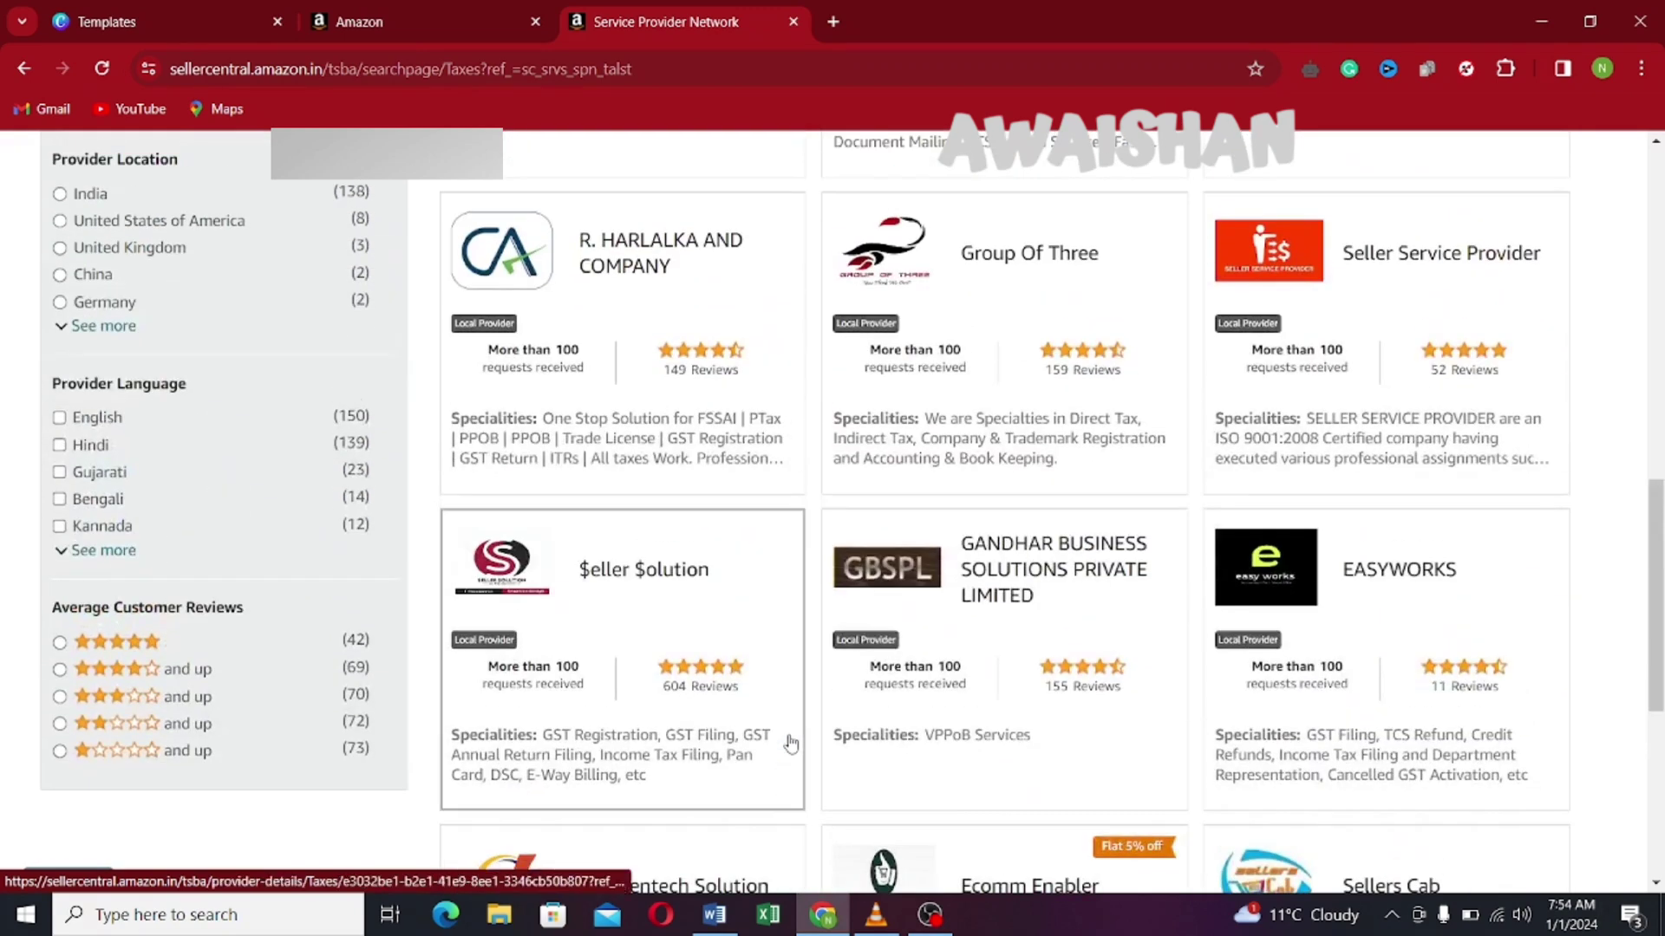
{"action": "scroll", "coordinate": [799, 714], "scroll_direction": "up", "scroll_amount": 2}
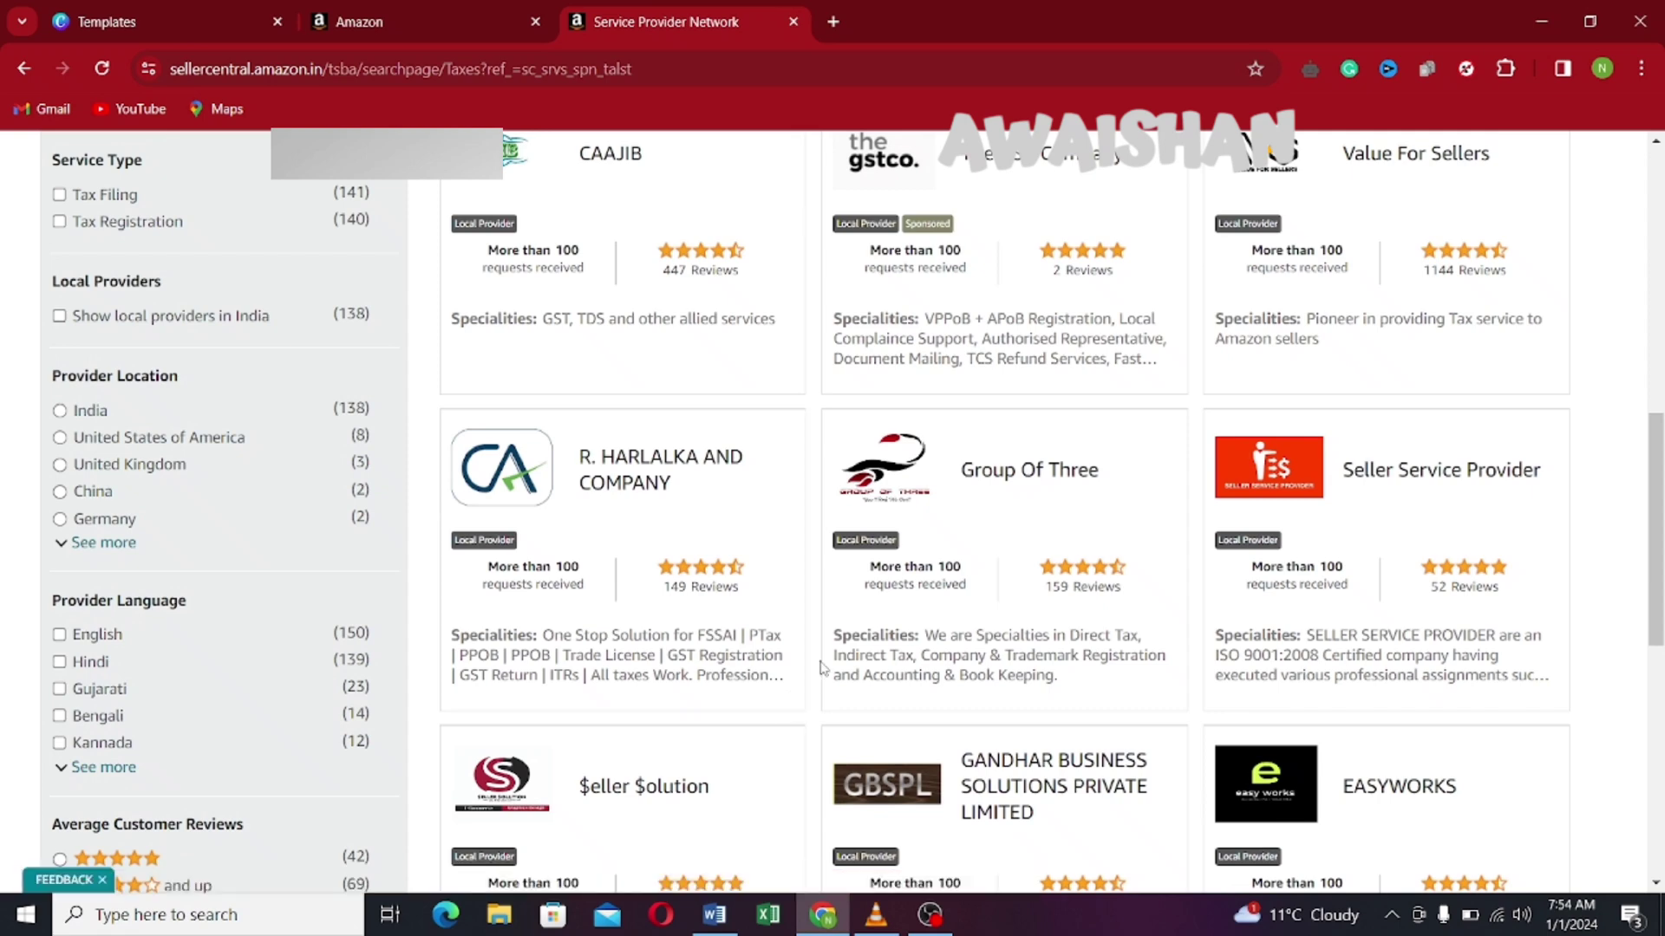
{"action": "scroll", "coordinate": [785, 641], "scroll_direction": "up", "scroll_amount": 3}
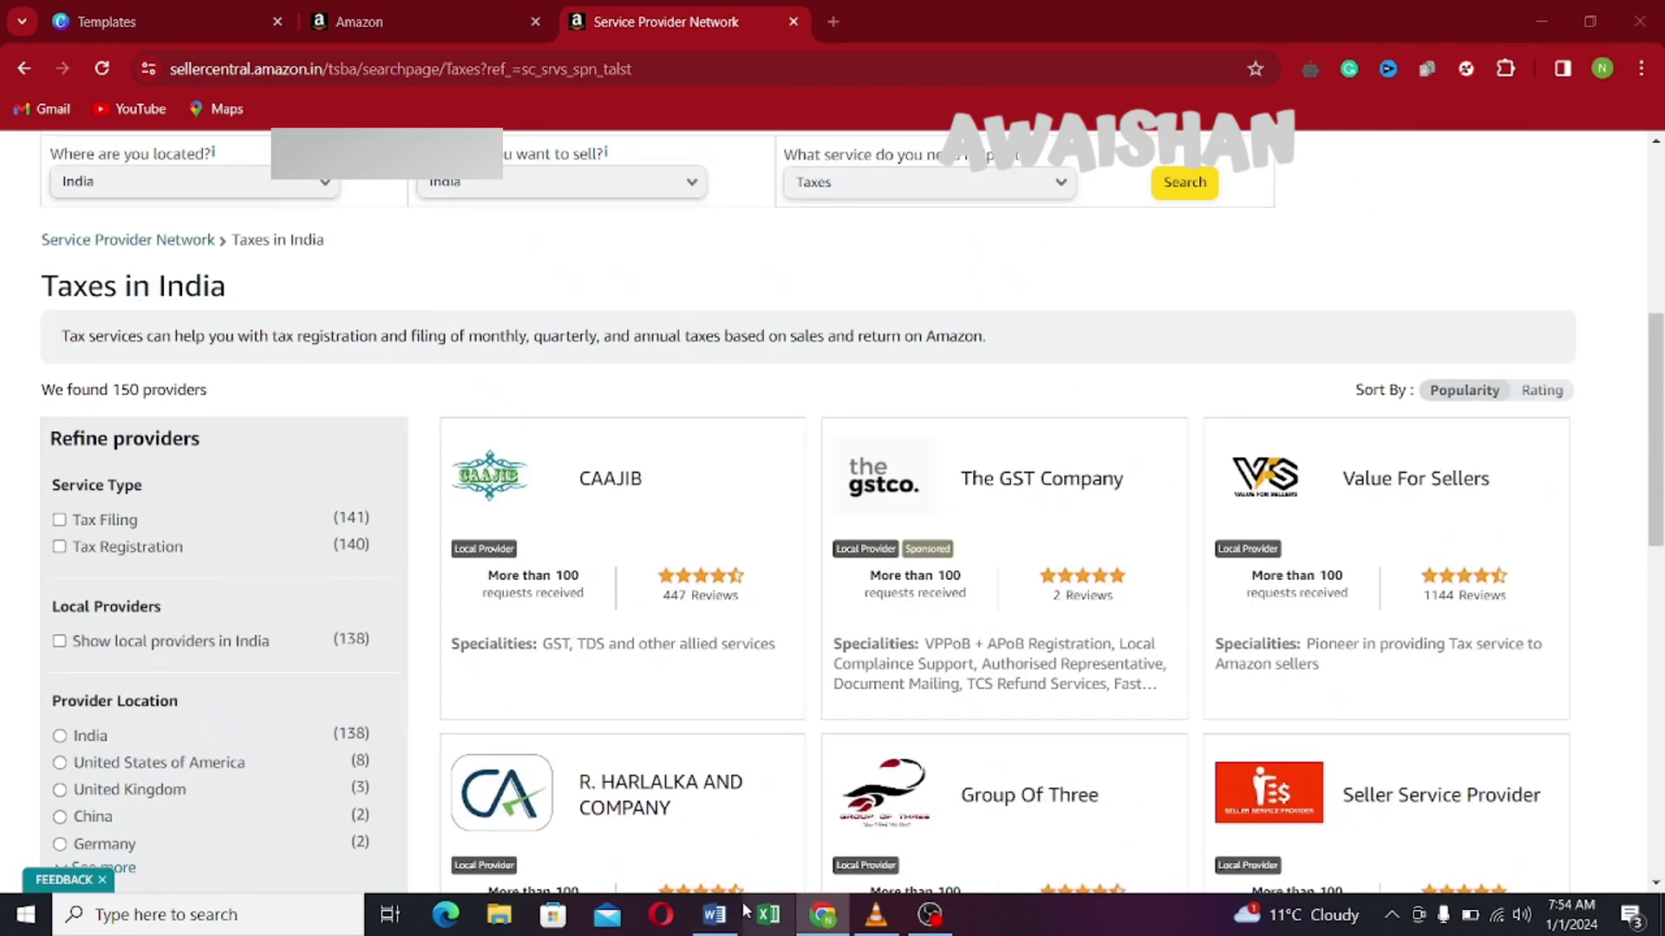
- Switch to the Word outline to check the Partner Network and Services topics, and return to the Taxes page in Chrome
{"action": "left_click", "coordinate": [713, 915]}
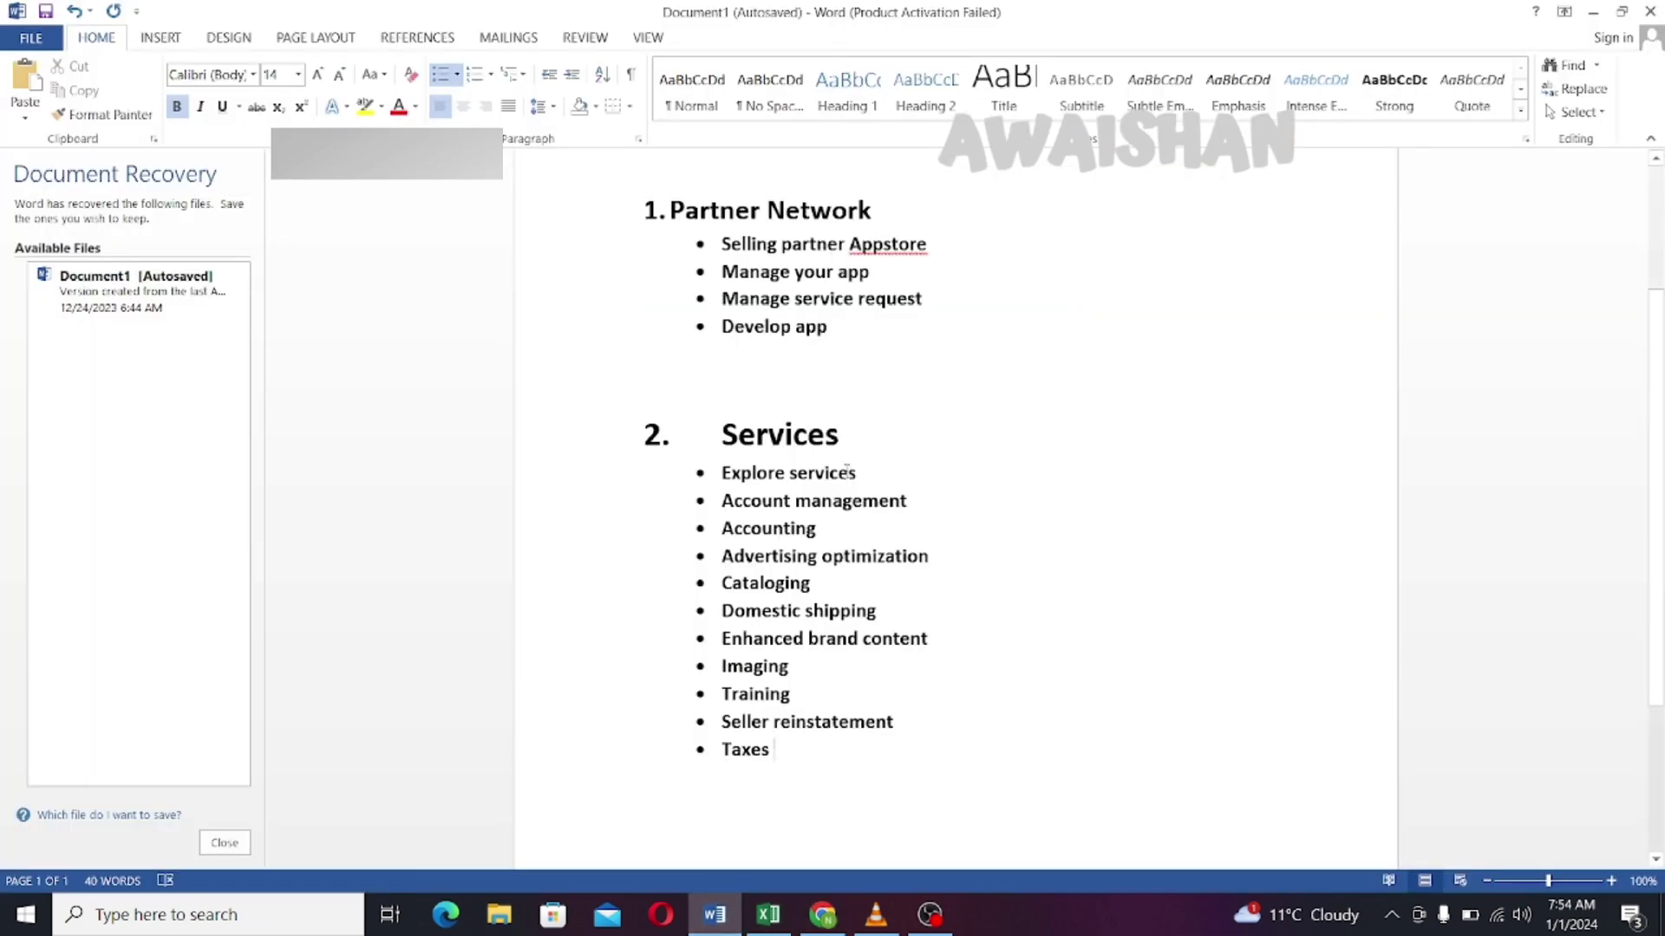
{"action": "left_click", "coordinate": [798, 930]}
{"action": "scroll", "coordinate": [37, 160], "scroll_direction": "up", "scroll_amount": 5}
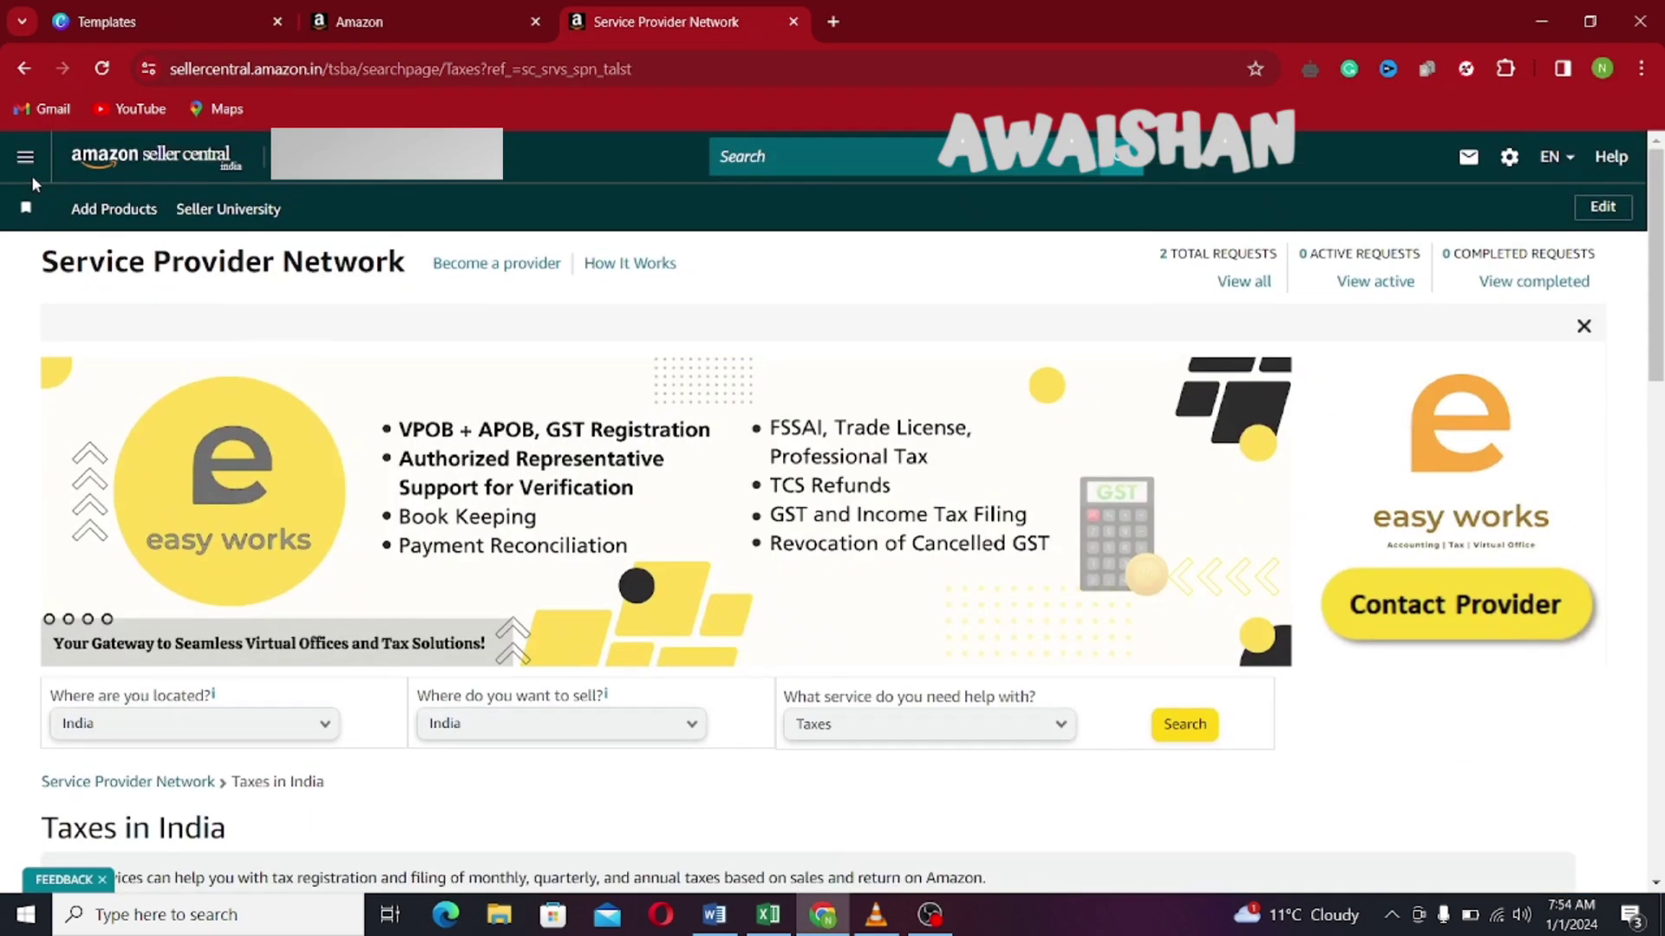
- Preview the B2B and Brands sections of the main navigation and close it without opening a page
{"action": "left_click", "coordinate": [26, 157]}
{"action": "mouse_move", "coordinate": [104, 736]}
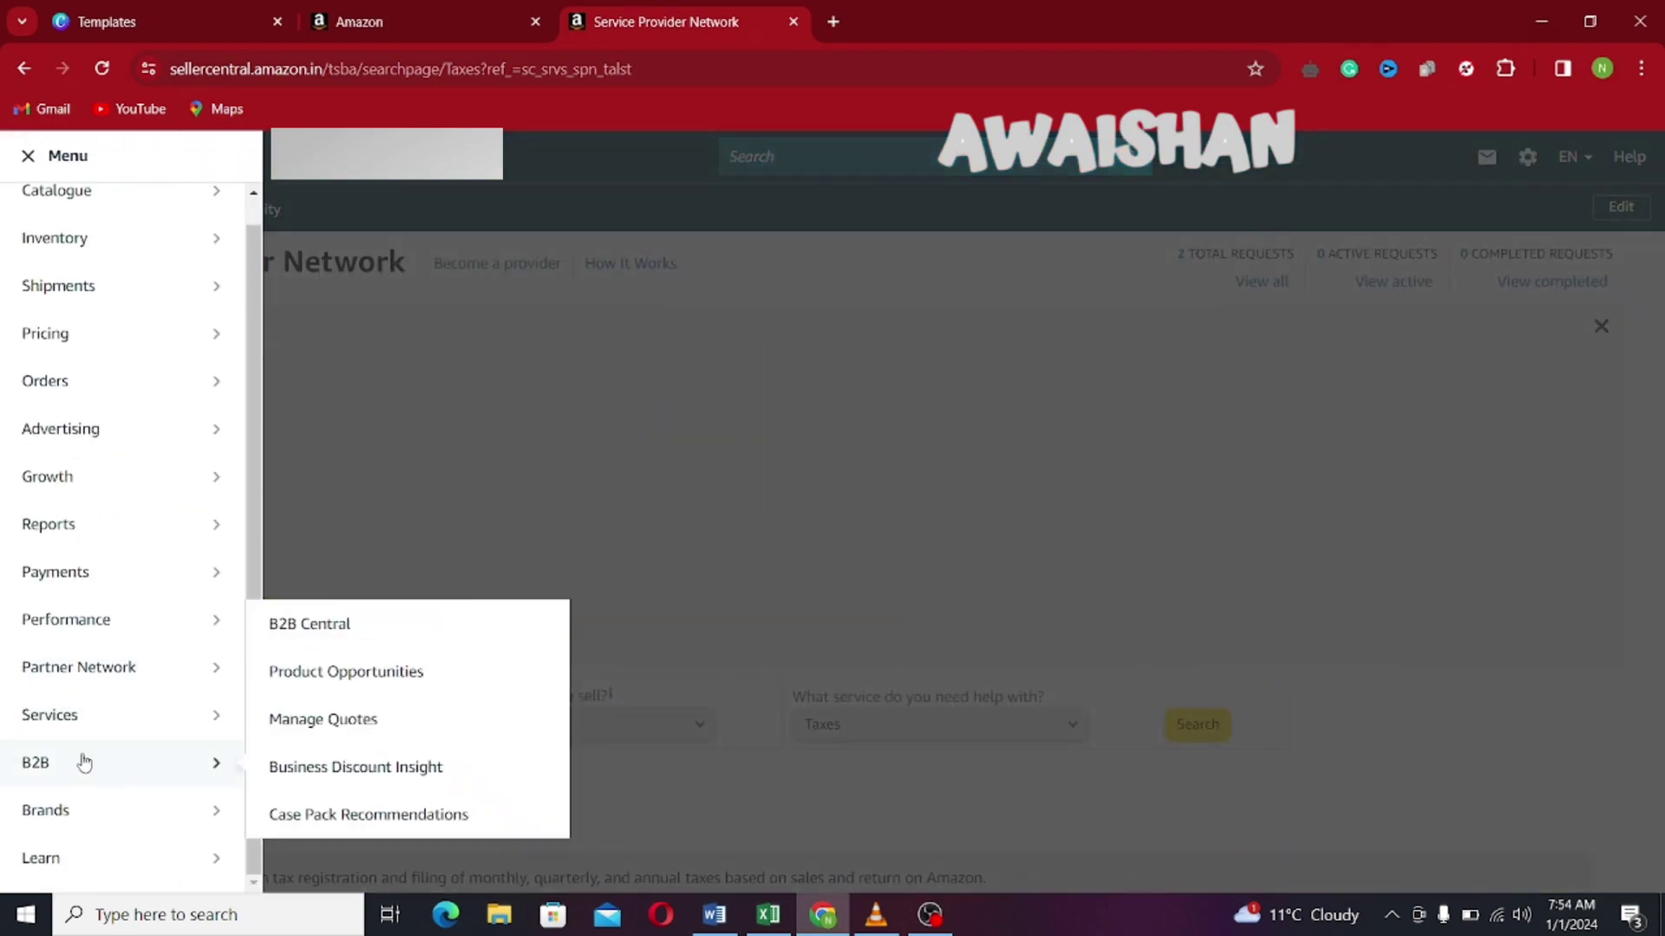
{"action": "mouse_move", "coordinate": [90, 859]}
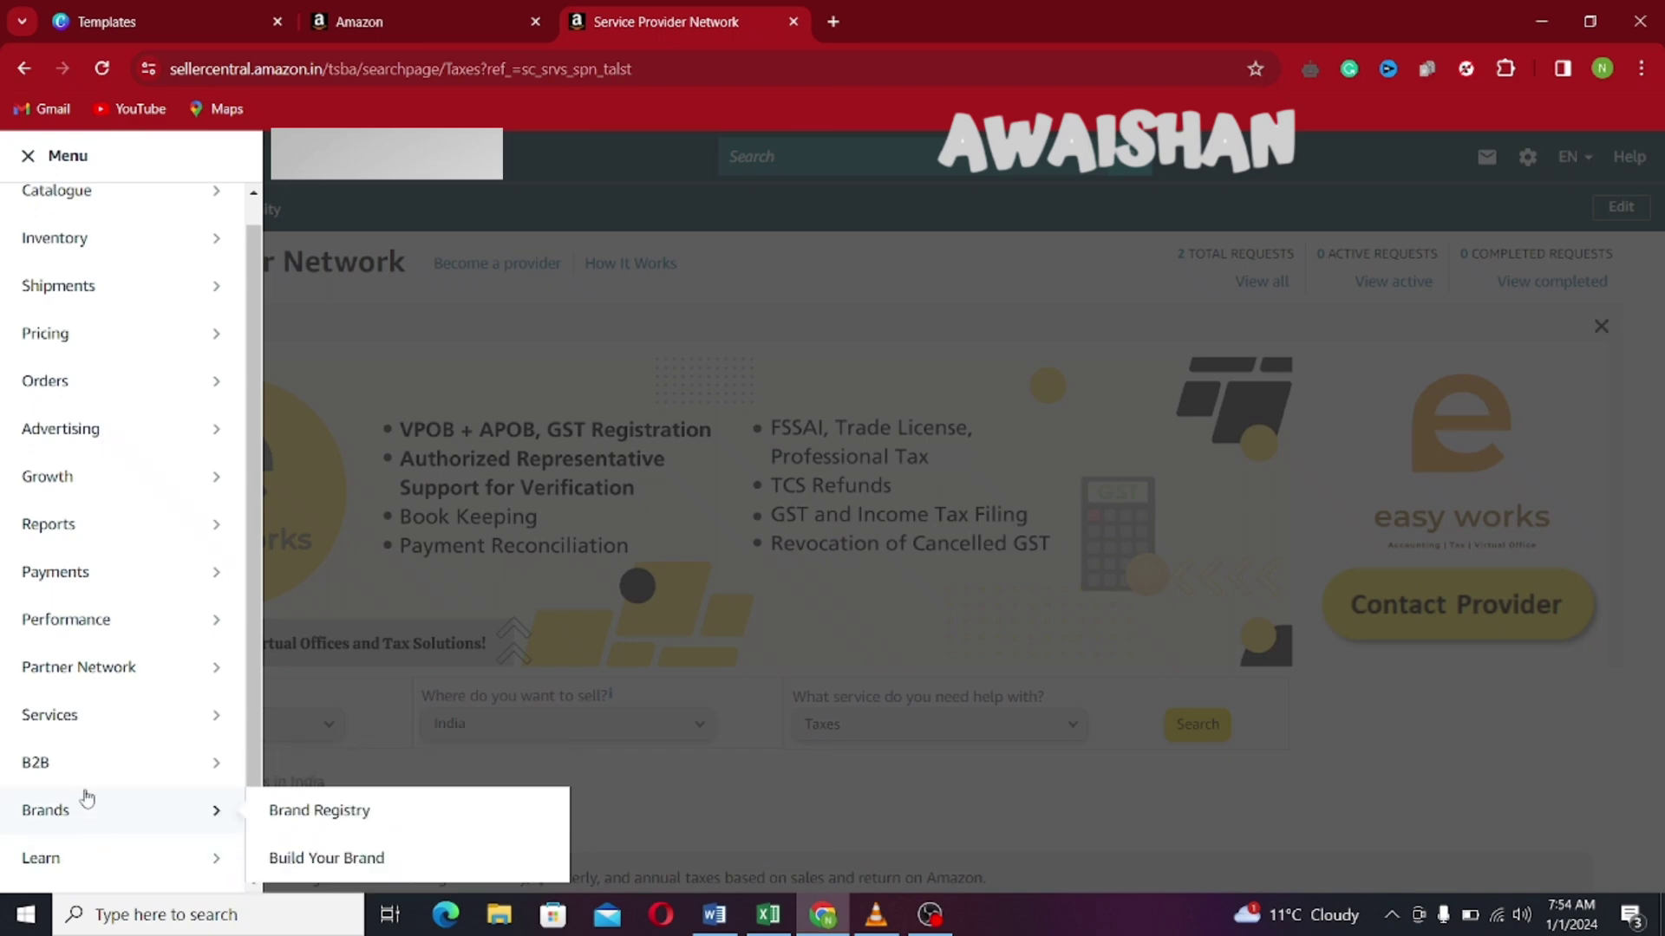
{"action": "left_click", "coordinate": [1065, 500]}
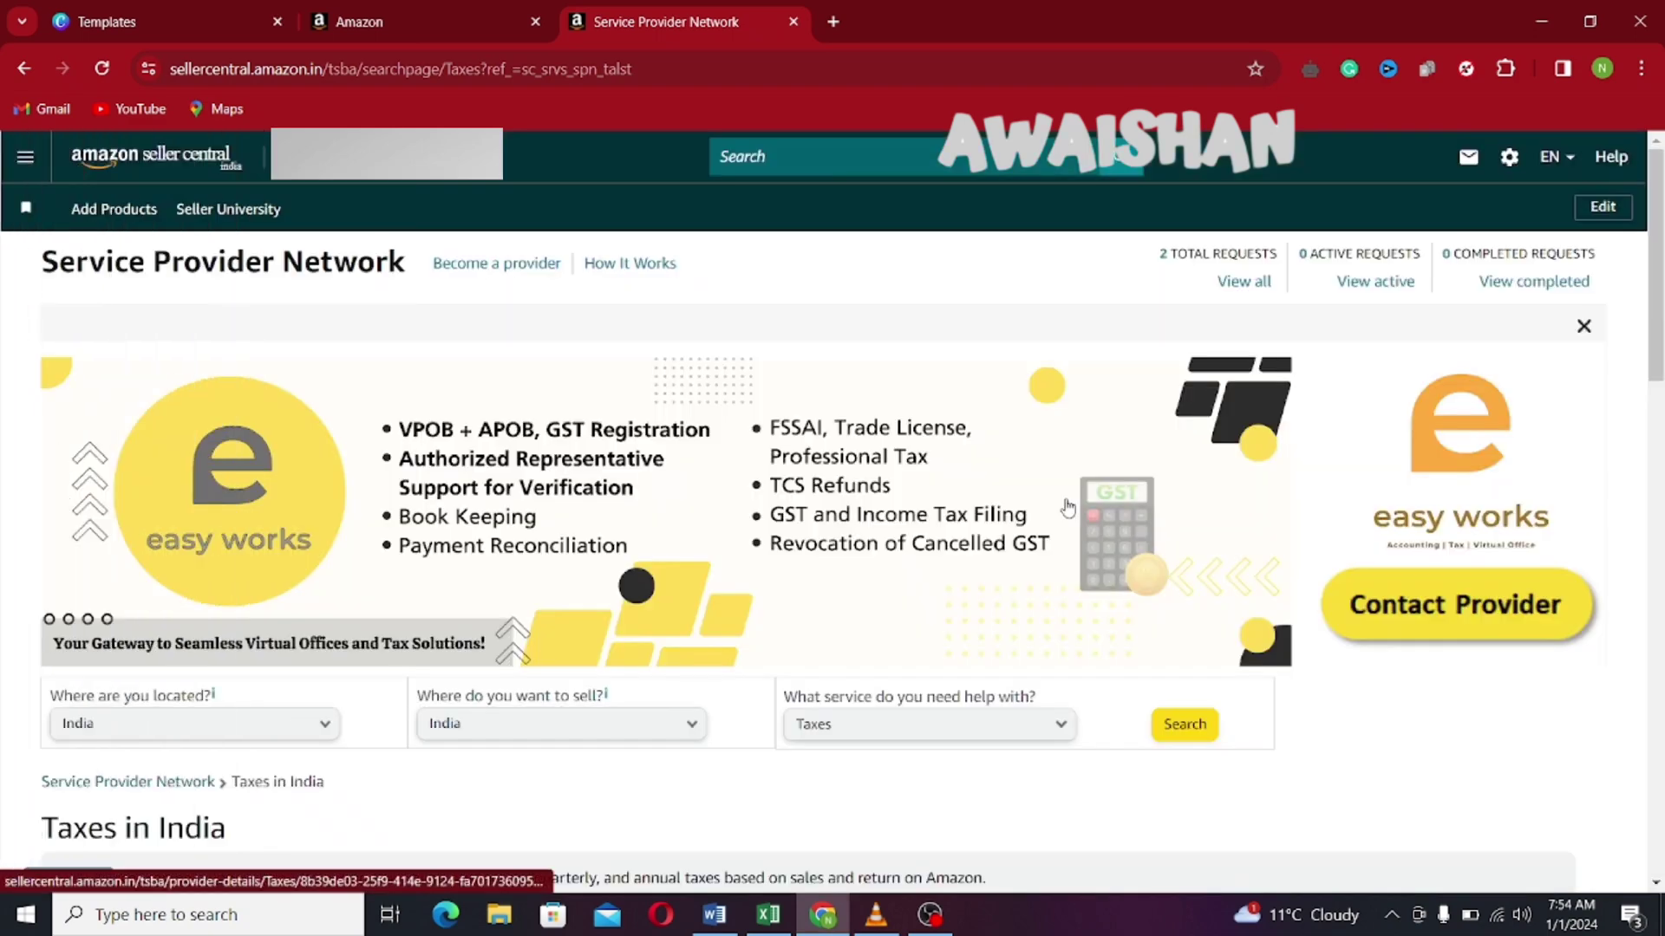